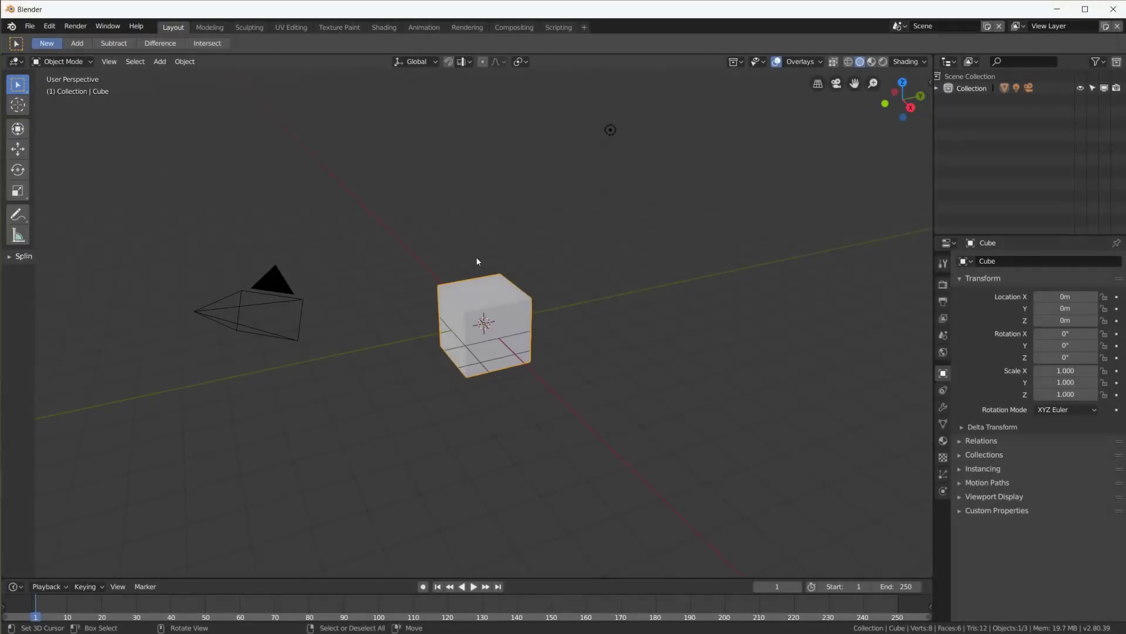
# Delete all the default scene objects: the cube, the camera and the light.
pyautogui.press('a')
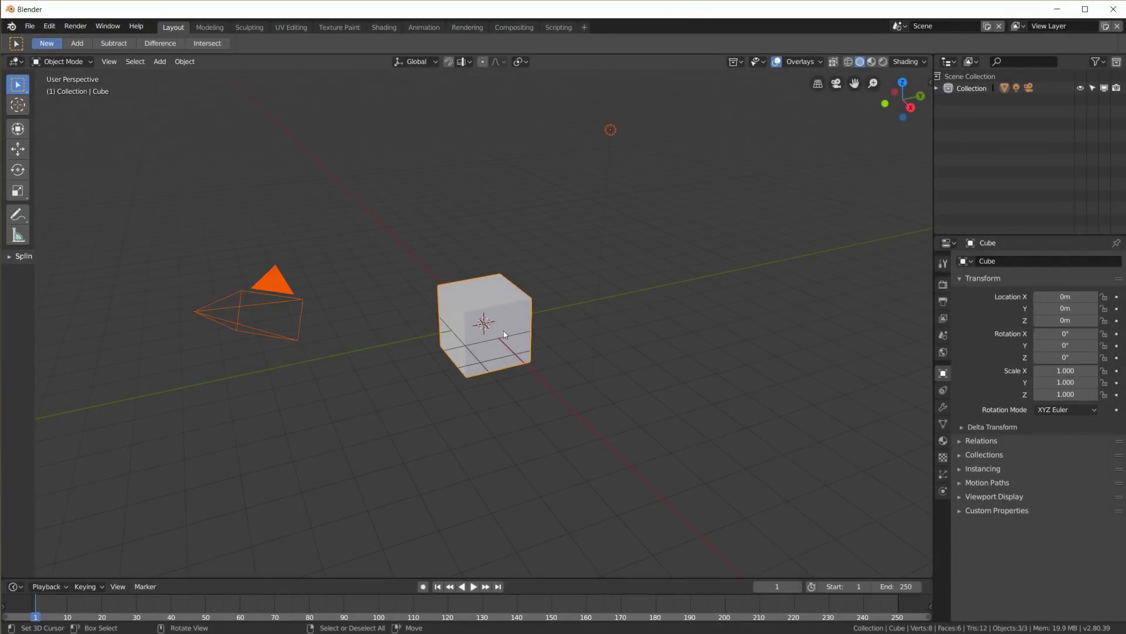
pyautogui.press('x')
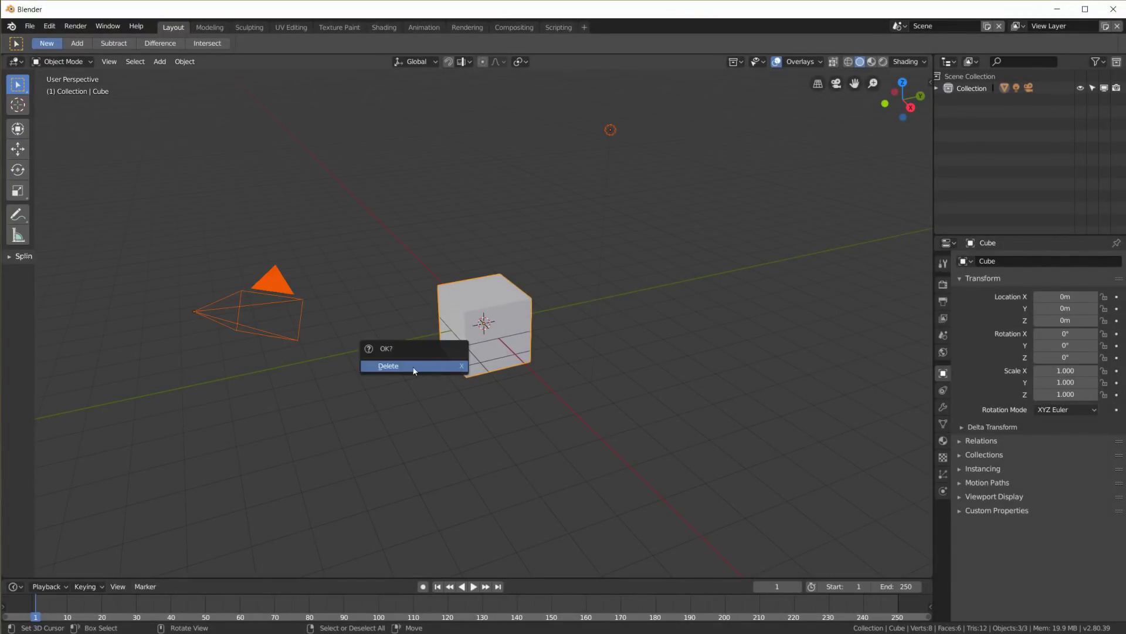
pyautogui.click(414, 369)
# Add a mesh circle at the world origin and set its vertex count to 6 to make a hexagon.
pyautogui.moveTo(508, 346)
pyautogui.mouseDown(button='middle')
pyautogui.moveTo(523, 365)
pyautogui.moveTo(508, 359)
pyautogui.mouseUp(button='middle')
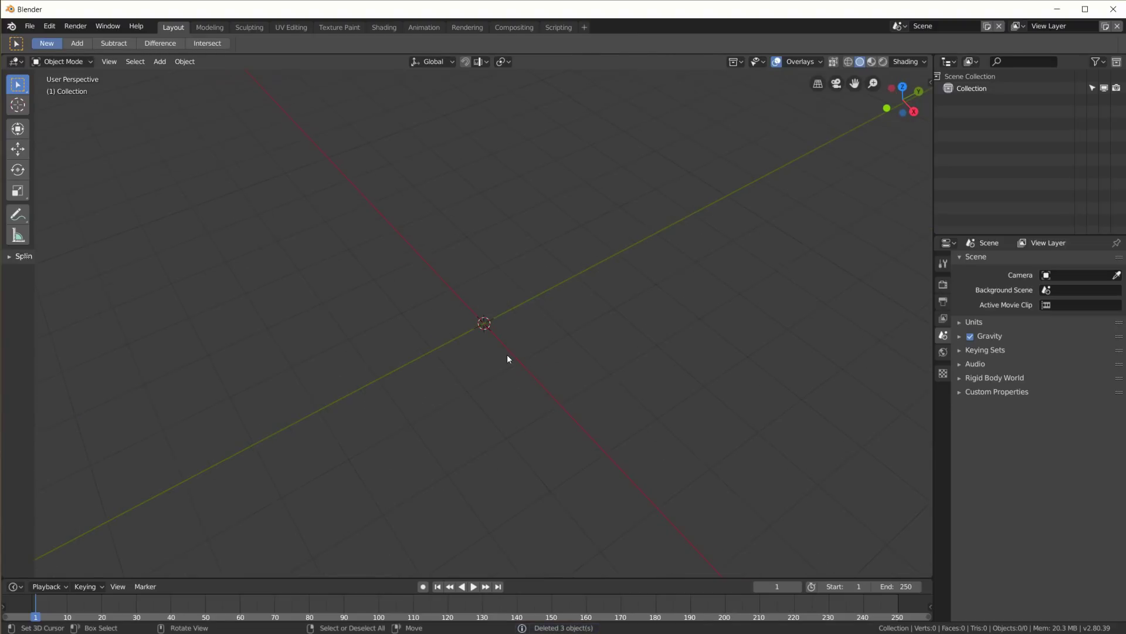
pyautogui.hotkey('shift', 'a')
pyautogui.moveTo(512, 365)
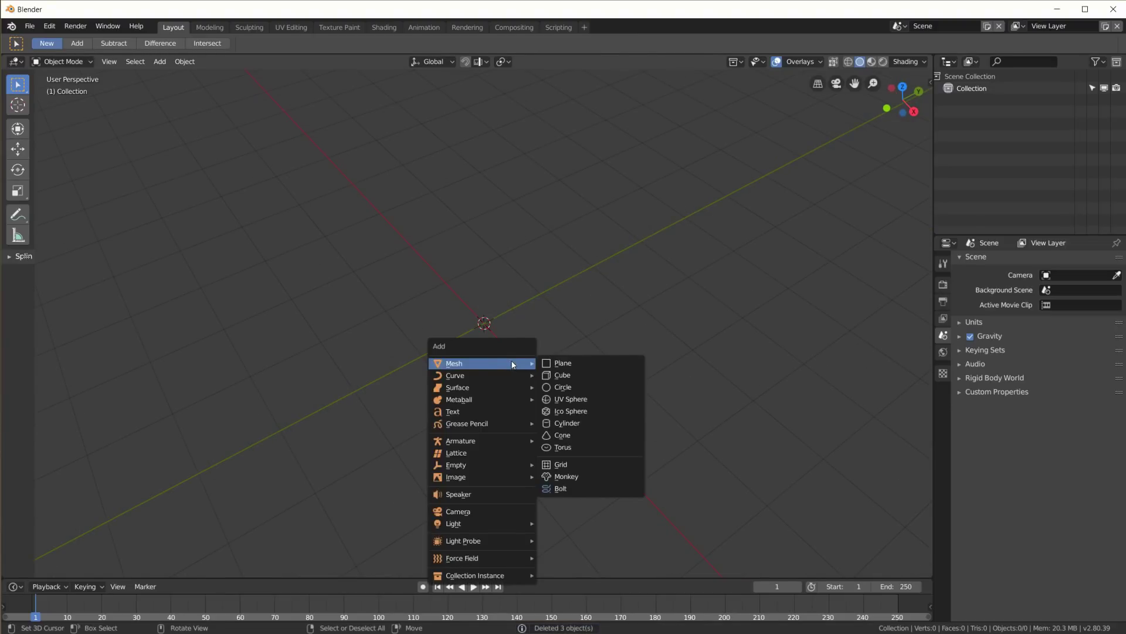
pyautogui.click(562, 386)
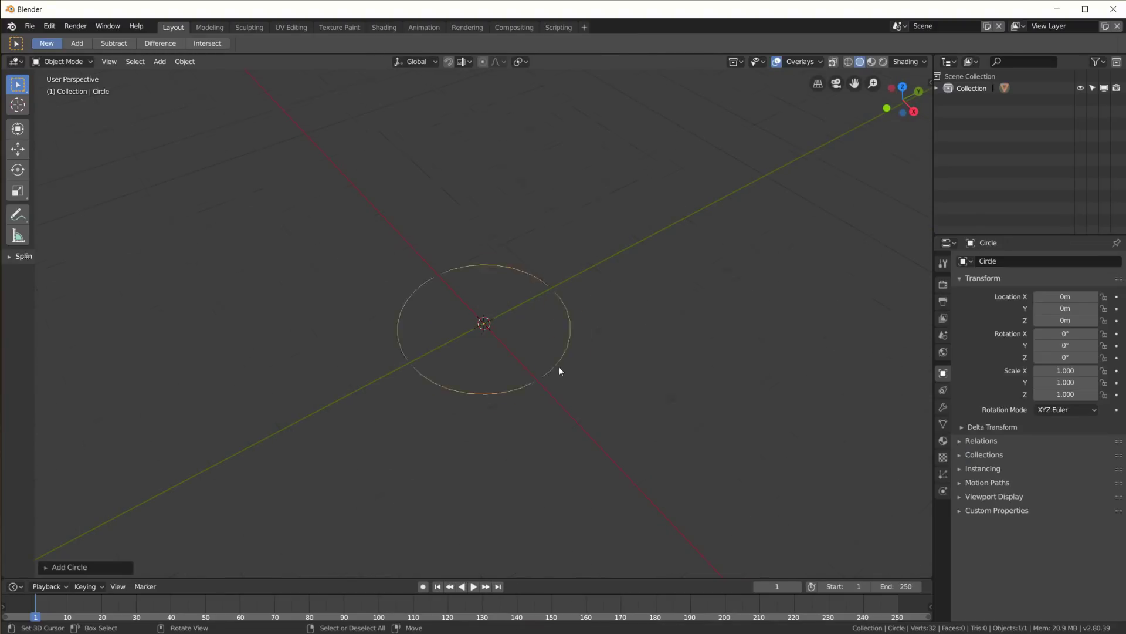
pyautogui.click(49, 568)
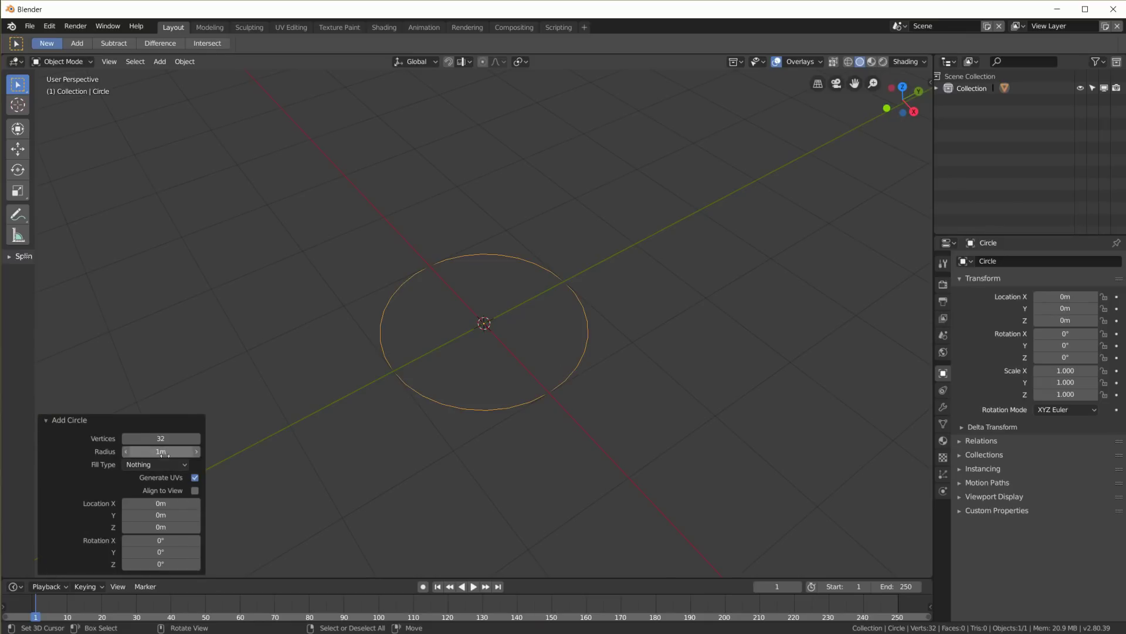
pyautogui.write('6')
pyautogui.press('Return')
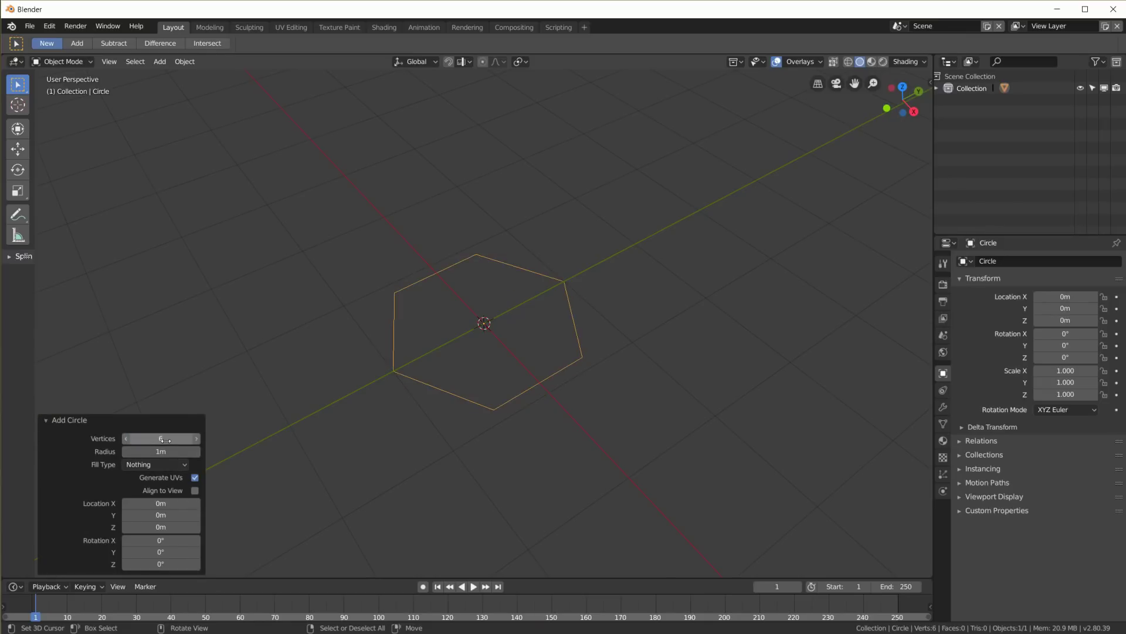
# Enter Edit Mode on the hexagon and rename the object as Pin.
pyautogui.press('Tab')
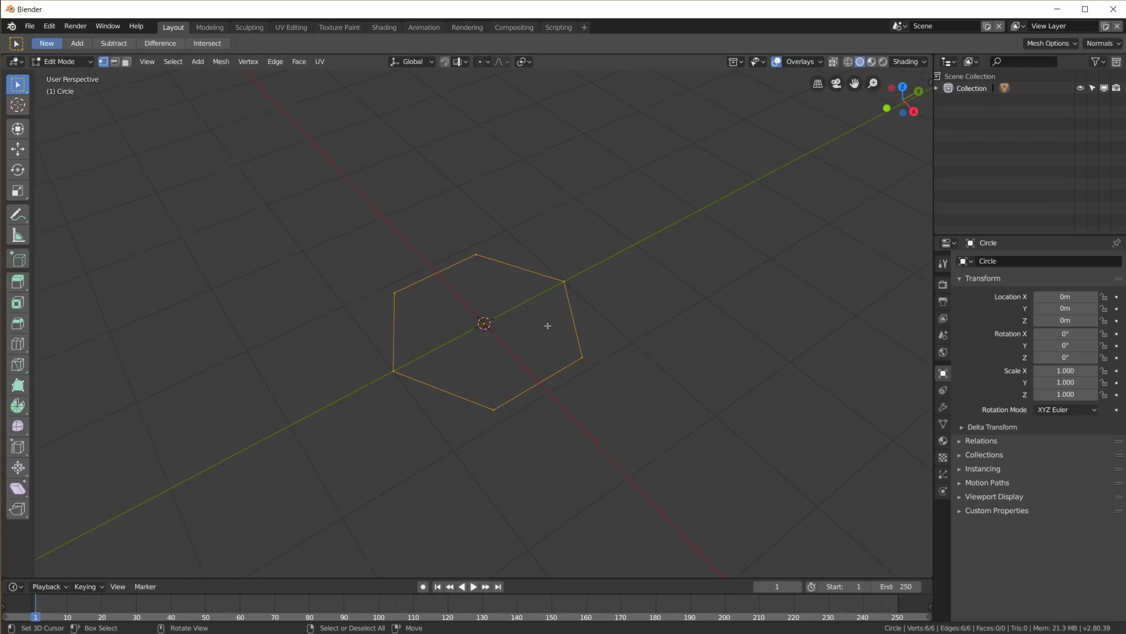
pyautogui.doubleClick(974, 101)
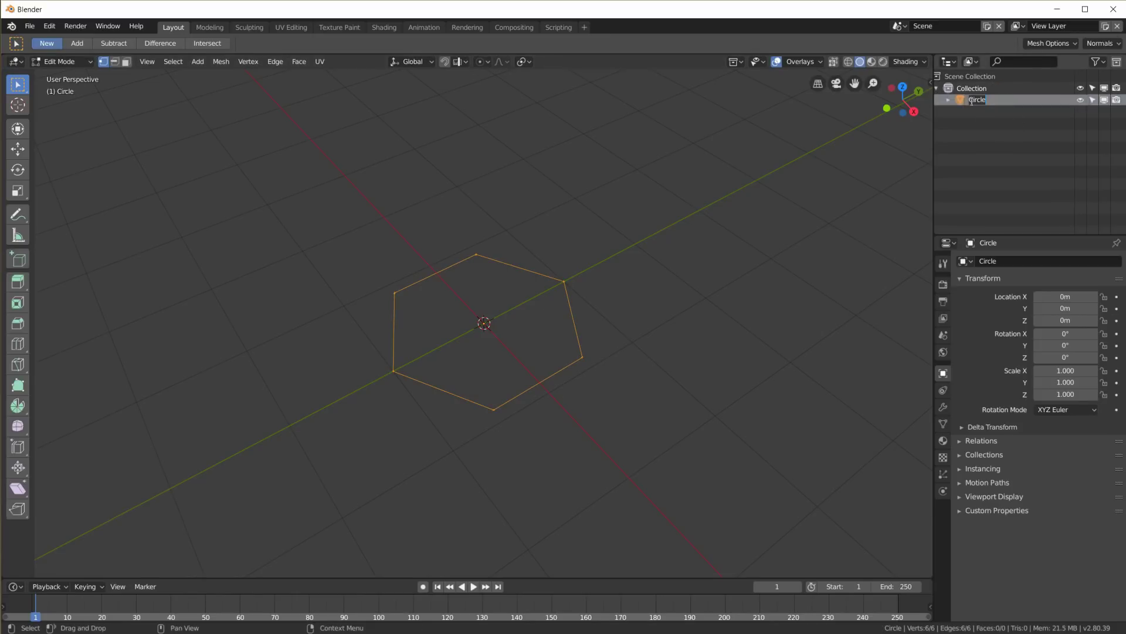
pyautogui.press('Return')
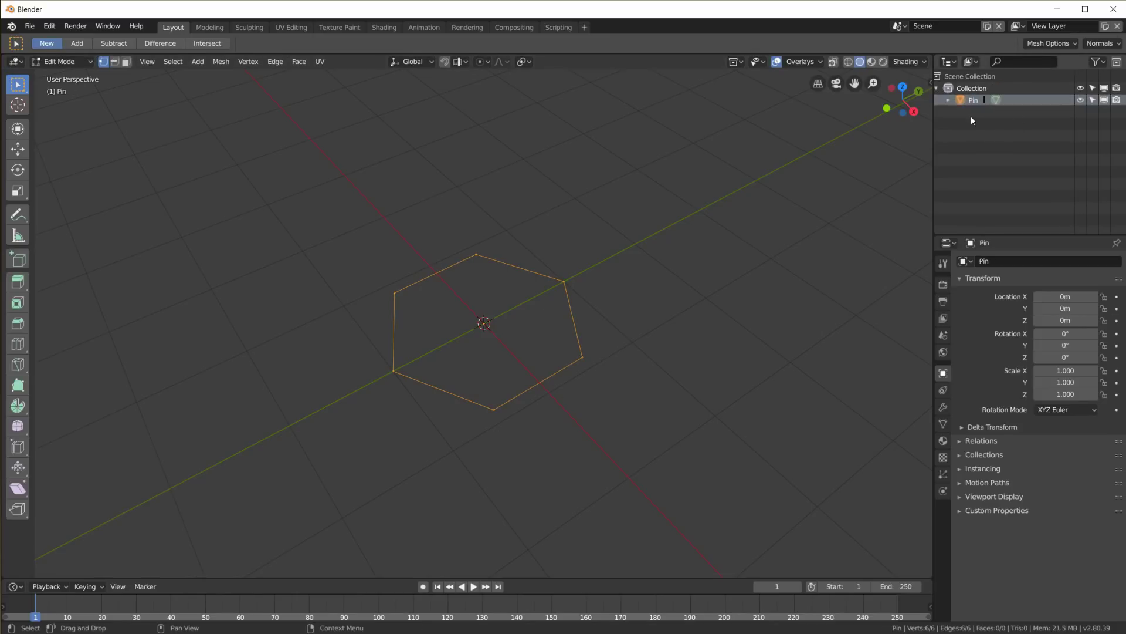
# Extrude the hexagon outline downwards along Z by about 3.85 m, and pull the lower end further along Z.
pyautogui.moveTo(497, 350); pyautogui.dragTo(530, 350, button='middle')
pyautogui.press('e')
pyautogui.press('z')
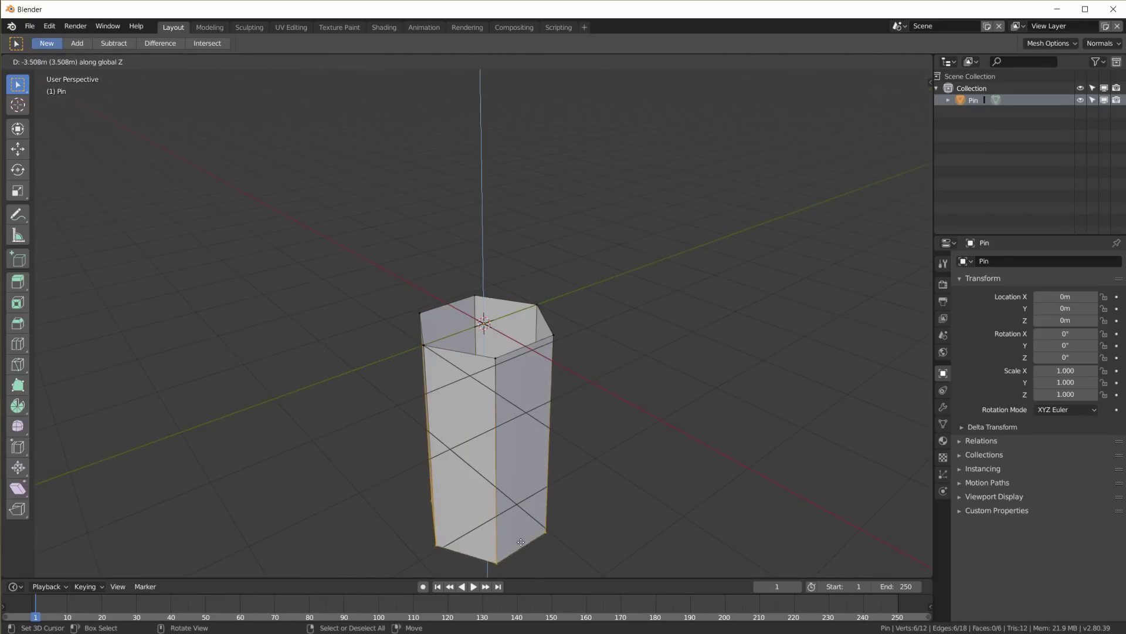
pyautogui.click(523, 548)
pyautogui.keyDown('shift'); pyautogui.moveTo(524, 548); pyautogui.dragTo(544, 406, button='middle'); pyautogui.keyUp('shift')
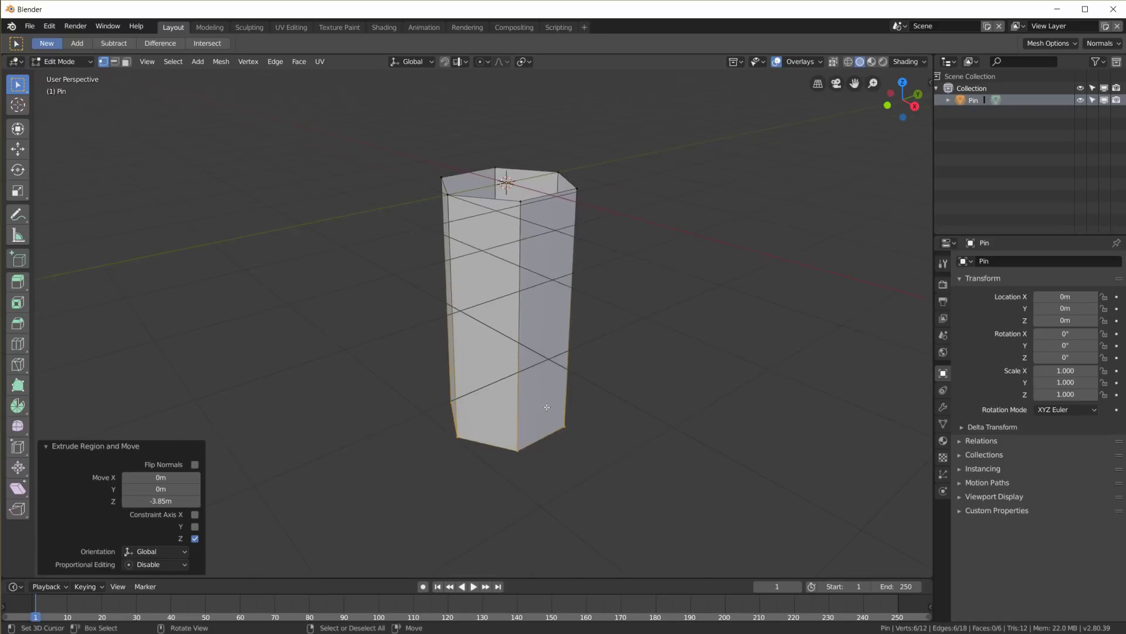
pyautogui.press('g')
pyautogui.press('z')
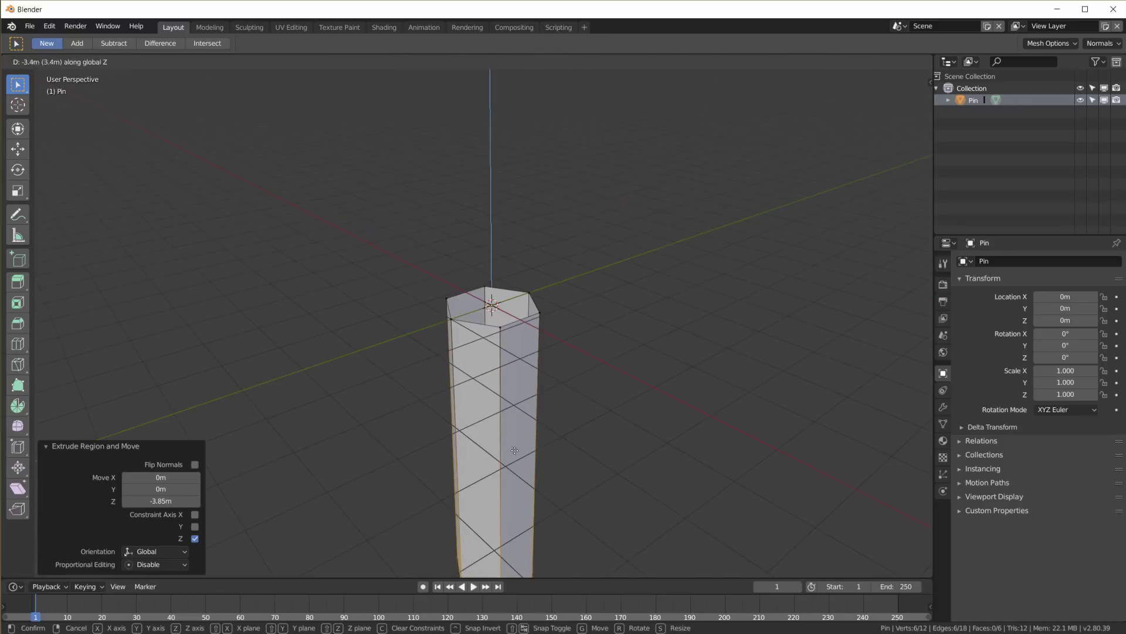
pyautogui.click(516, 403)
# Select the open upper edge loop of the pin and fill it with a face.
pyautogui.scroll(6, 516, 403)
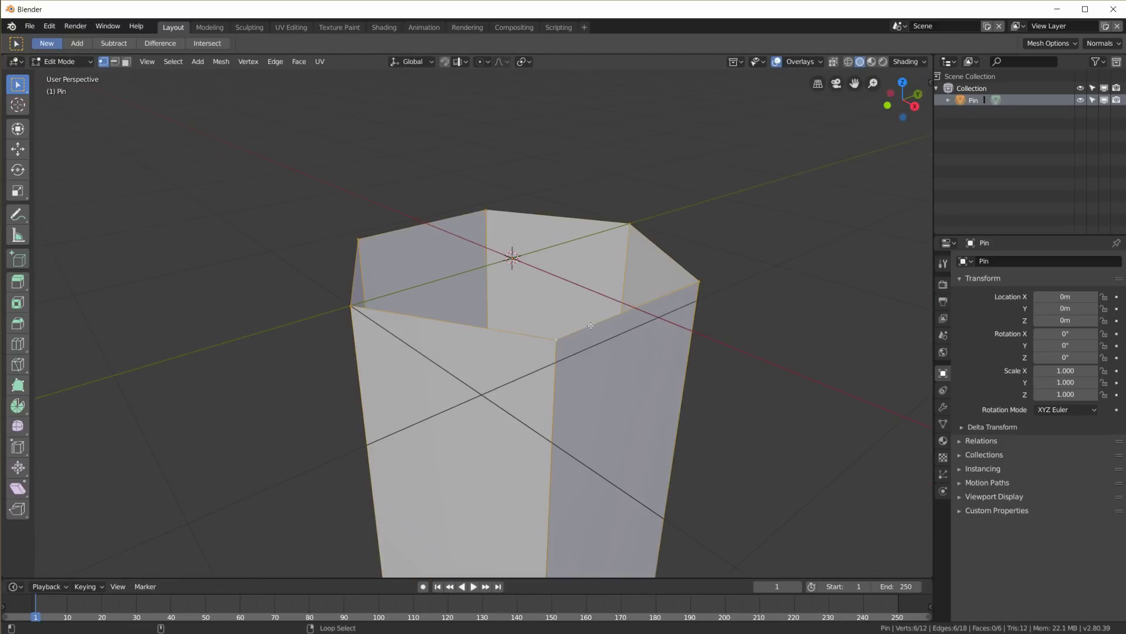
pyautogui.scroll(-7, 587, 343)
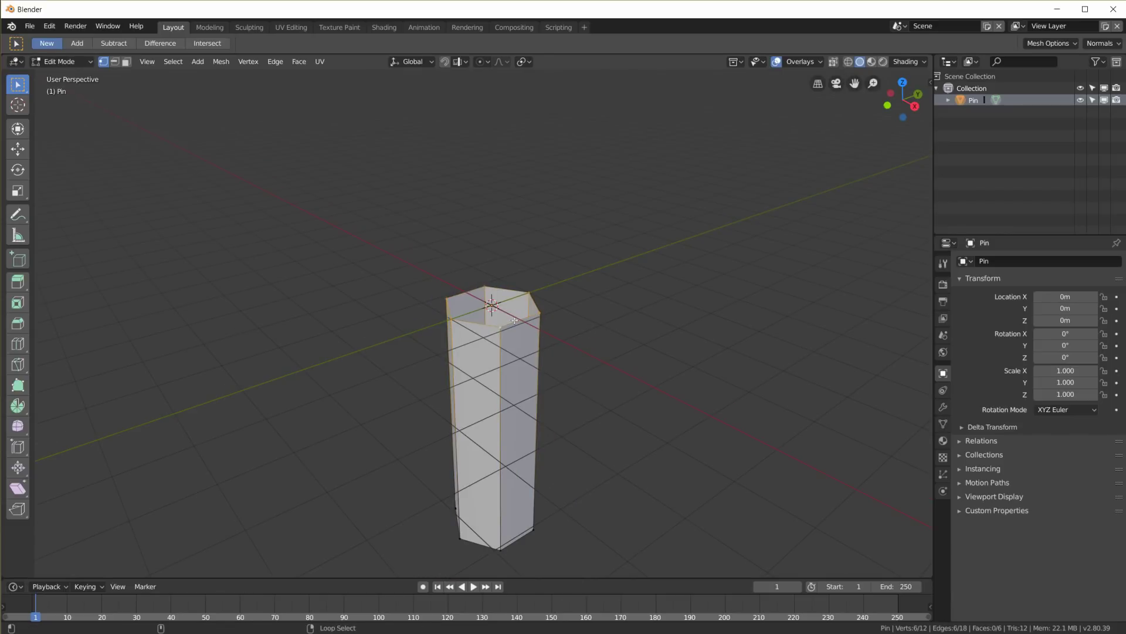
pyautogui.scroll(8, 540, 340)
pyautogui.press('f')
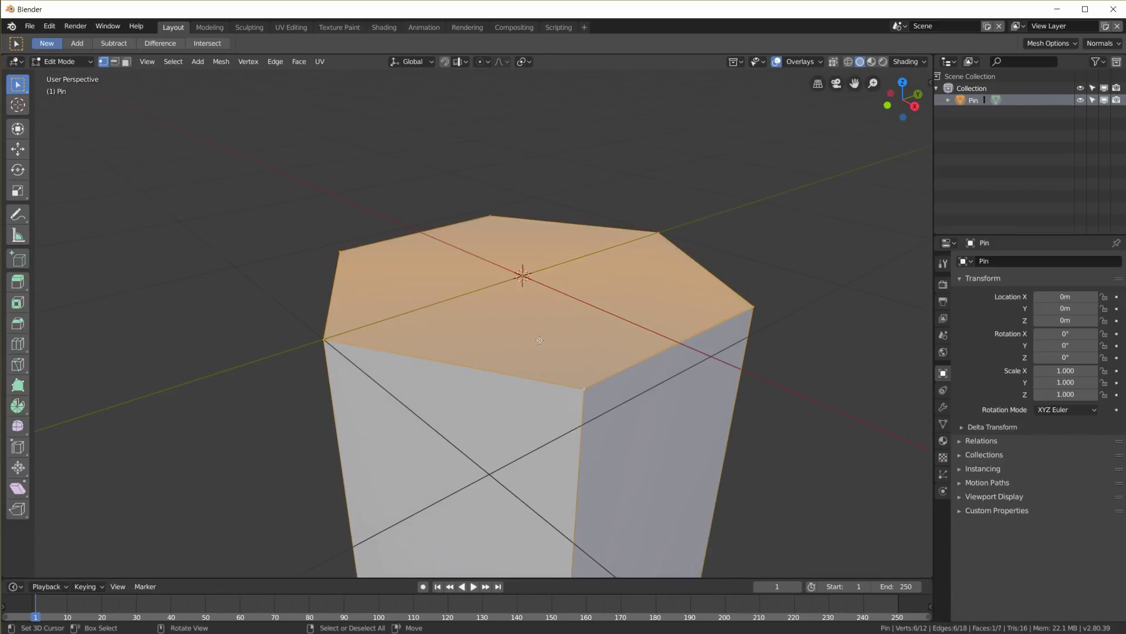
# Bevel the edges around the pin's top face with a narrow single-segment bevel.
pyautogui.press('ctrl')
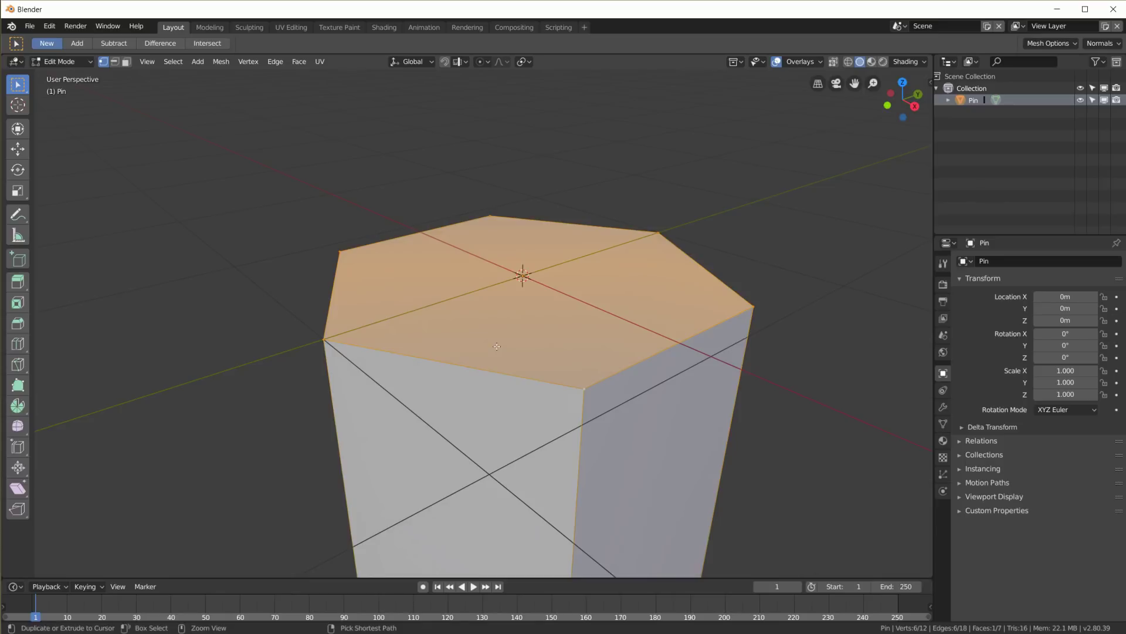
pyautogui.hotkey('ctrl', 'b')
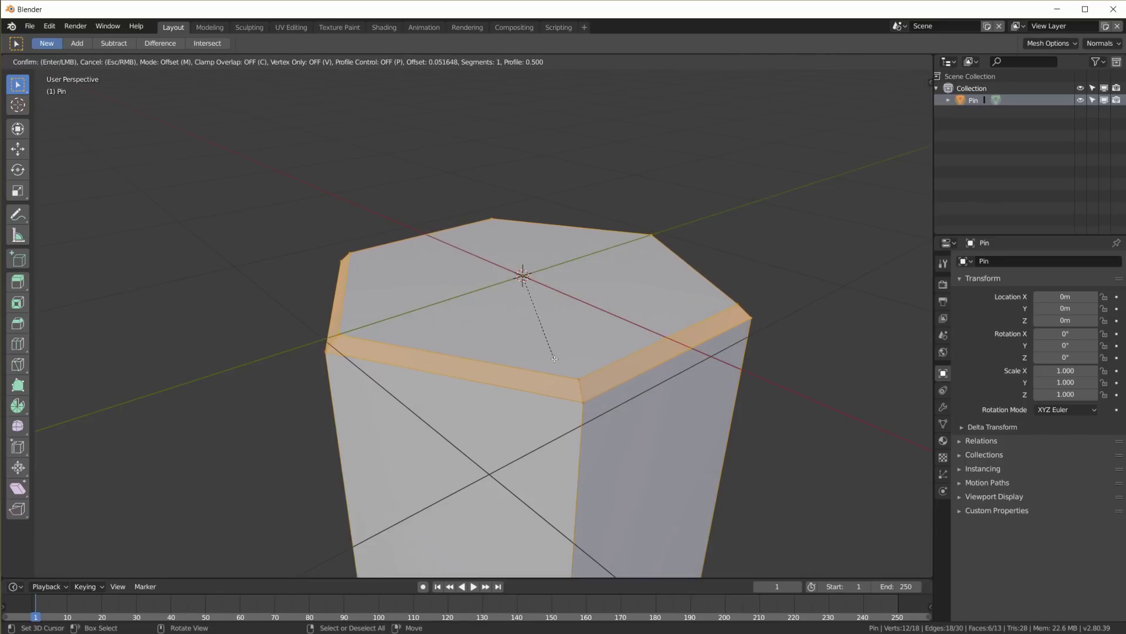
pyautogui.click(549, 347)
pyautogui.moveTo(550, 346)
pyautogui.mouseDown(button='middle')
pyautogui.moveTo(550, 427)
pyautogui.moveTo(562, 341)
pyautogui.moveTo(599, 340)
pyautogui.moveTo(523, 352)
pyautogui.moveTo(534, 334)
pyautogui.mouseUp(button='middle')
pyautogui.scroll(-5, 561, 341)
pyautogui.scroll(2, 523, 352)
# Select the pin's entire mesh in Edit Mode and scale it to 0.3.
pyautogui.press('Tab')
pyautogui.scroll(-7, 523, 357)
pyautogui.press('Tab')
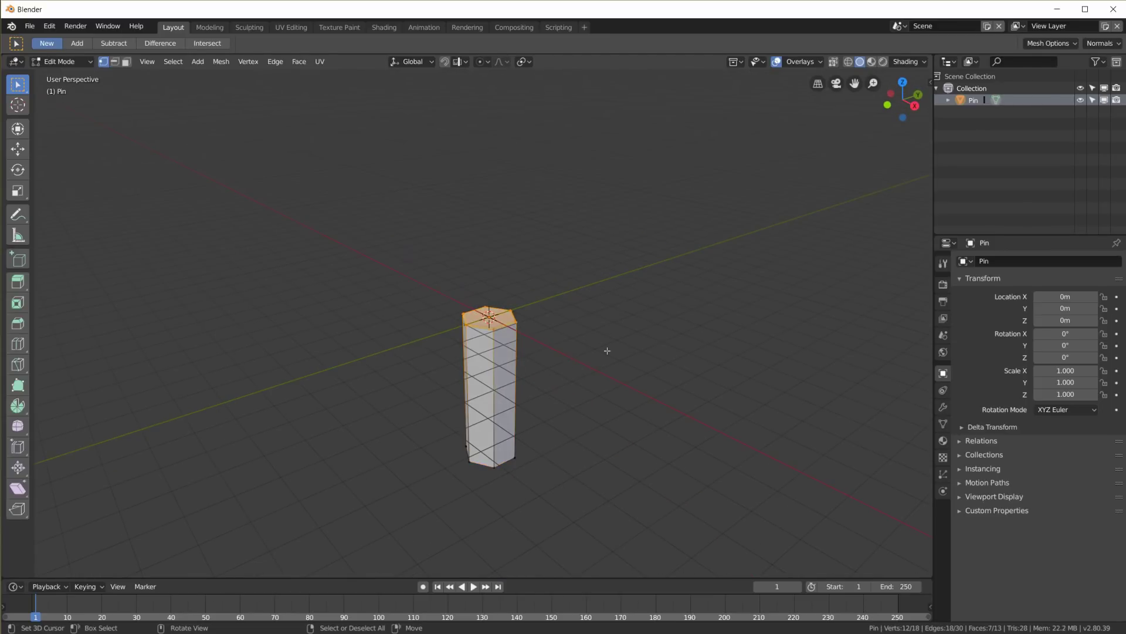
pyautogui.write('a')
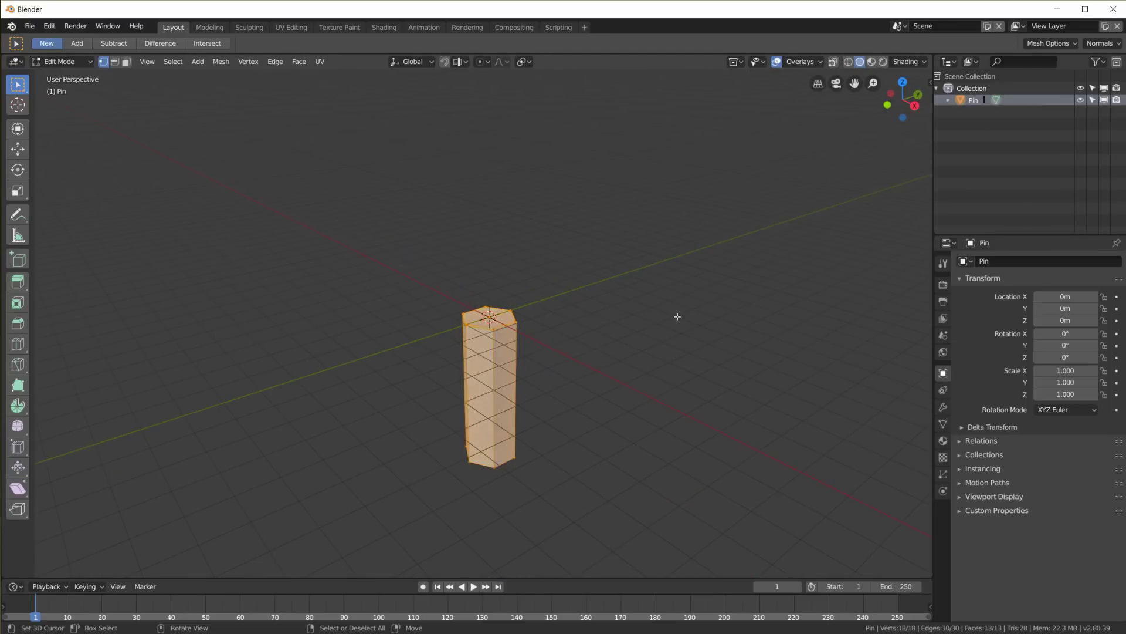
pyautogui.write('s.')
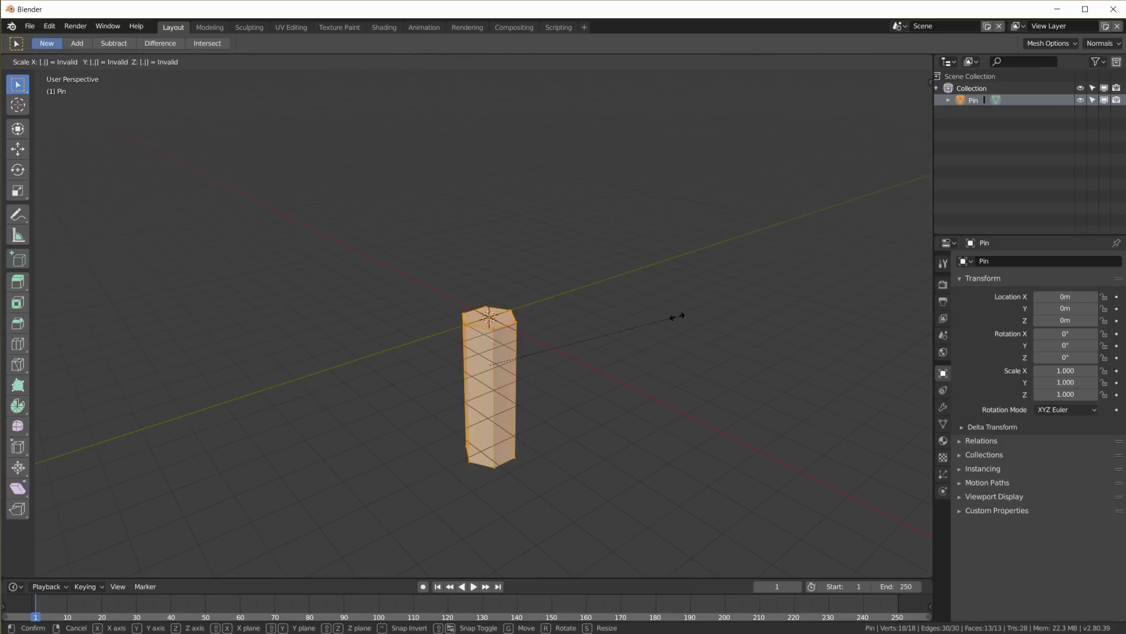
pyautogui.write('3')
pyautogui.press('Return')
pyautogui.scroll(5, 494, 429)
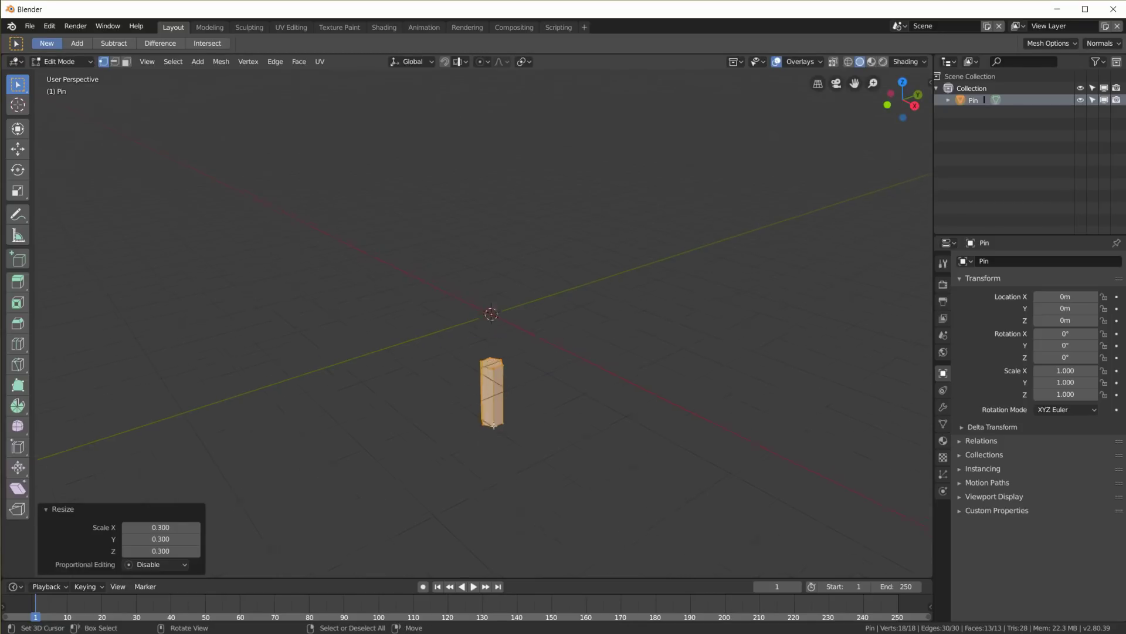
pyautogui.press('Tab')
pyautogui.press('Tab')
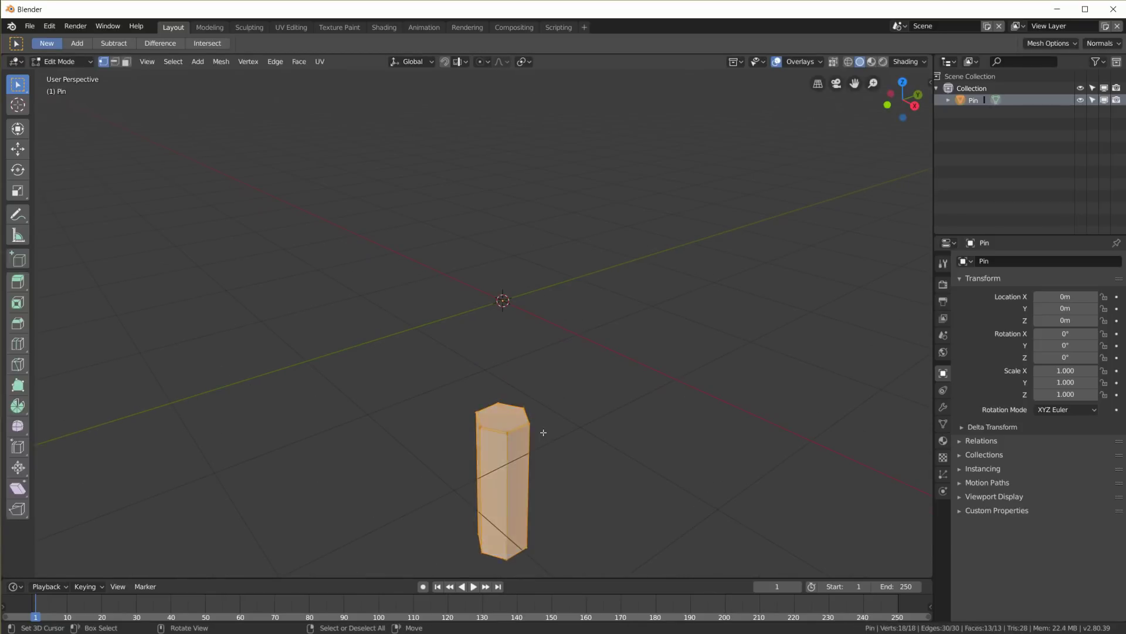
# Move the pin's mesh up about 3.07 m along Z.
pyautogui.press('g')
pyautogui.press('z')
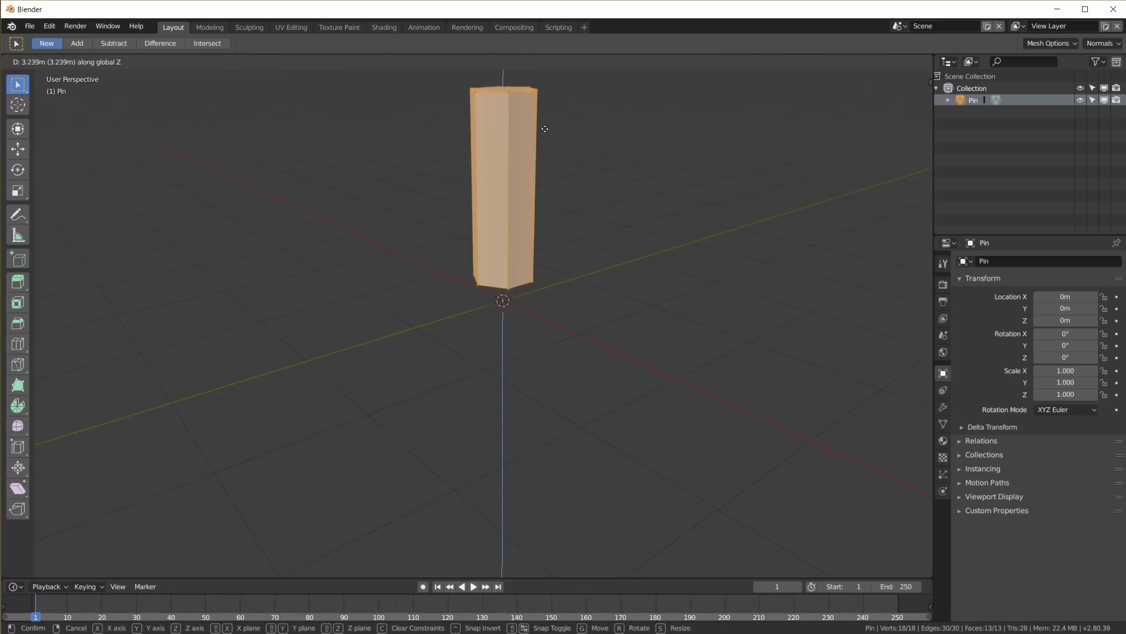
pyautogui.click(545, 147)
# In front orthographic view, lower the mesh about 0.064 m along Z so its base meets the origin, and return to Object Mode.
pyautogui.press('KP_1')
pyautogui.press('KP_5')
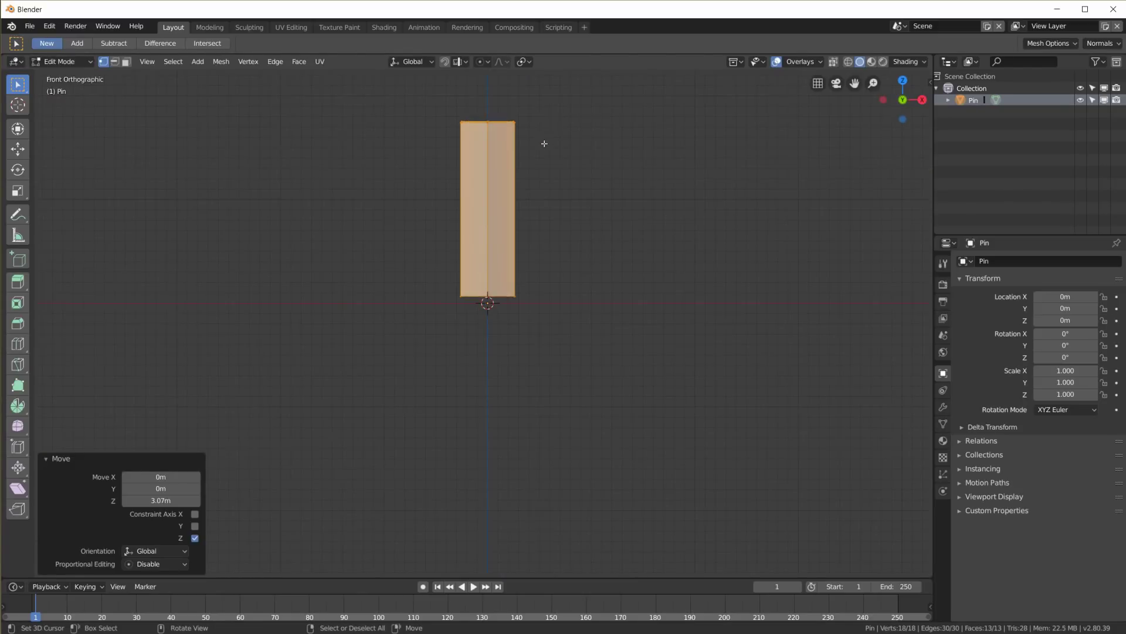
pyautogui.scroll(6, 543, 144)
pyautogui.keyDown('shift'); pyautogui.moveTo(575, 163); pyautogui.dragTo(595, 284, button='middle'); pyautogui.keyUp('shift')
pyautogui.press('g')
pyautogui.press('z')
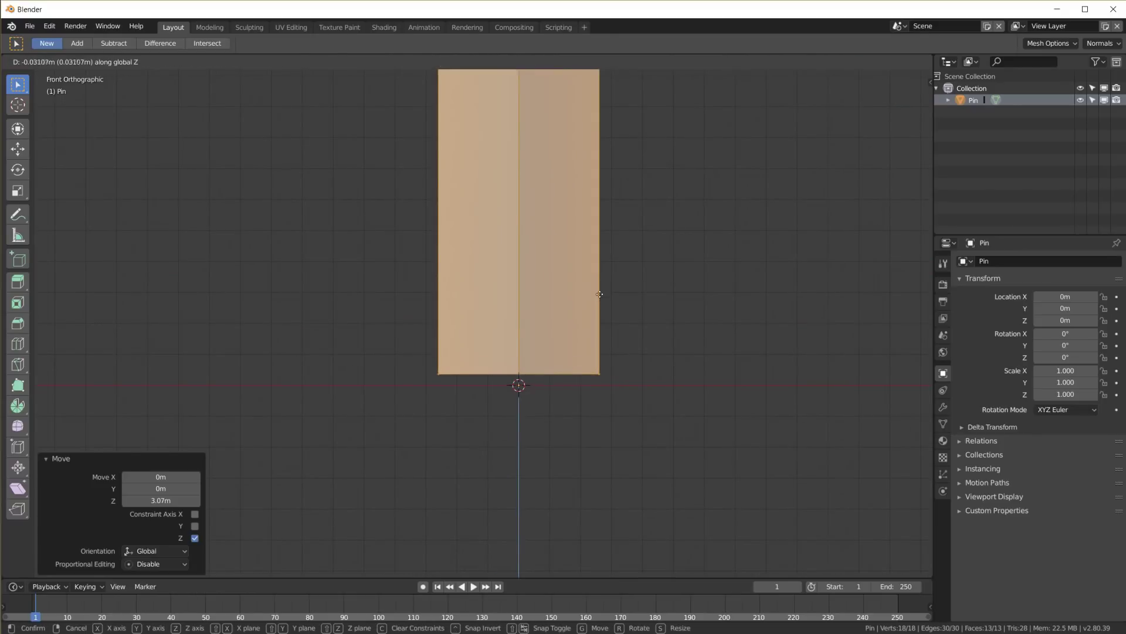
pyautogui.click(599, 303)
pyautogui.scroll(-4, 565, 233)
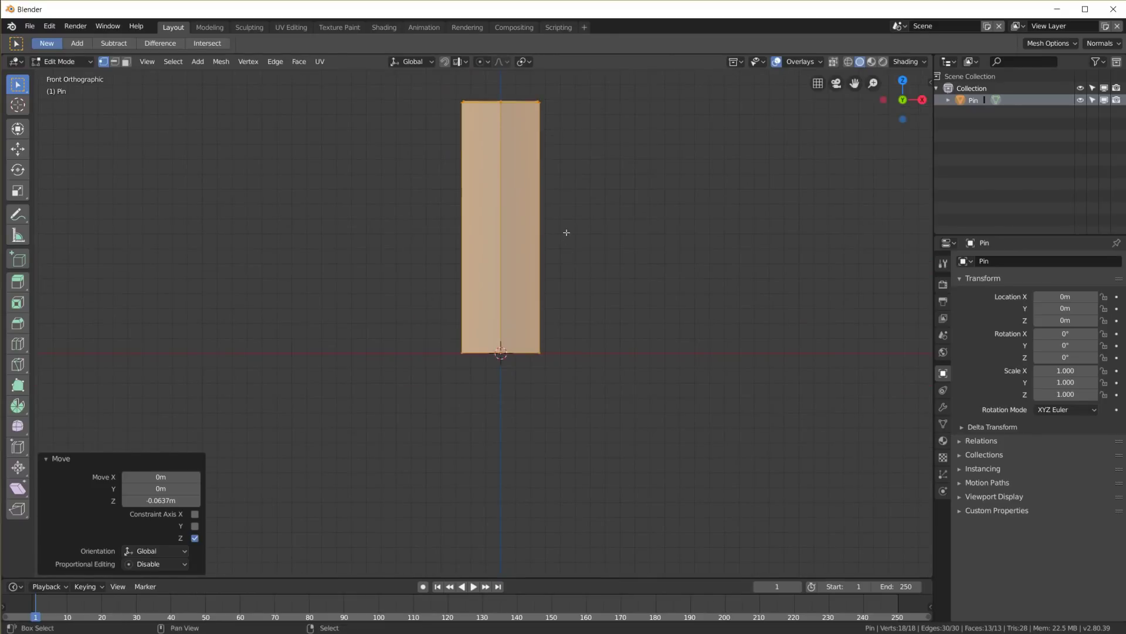
pyautogui.keyDown('shift'); pyautogui.moveTo(566, 234); pyautogui.dragTo(535, 350, button='middle'); pyautogui.keyUp('shift')
pyautogui.press('Tab')
pyautogui.scroll(-7, 536, 351)
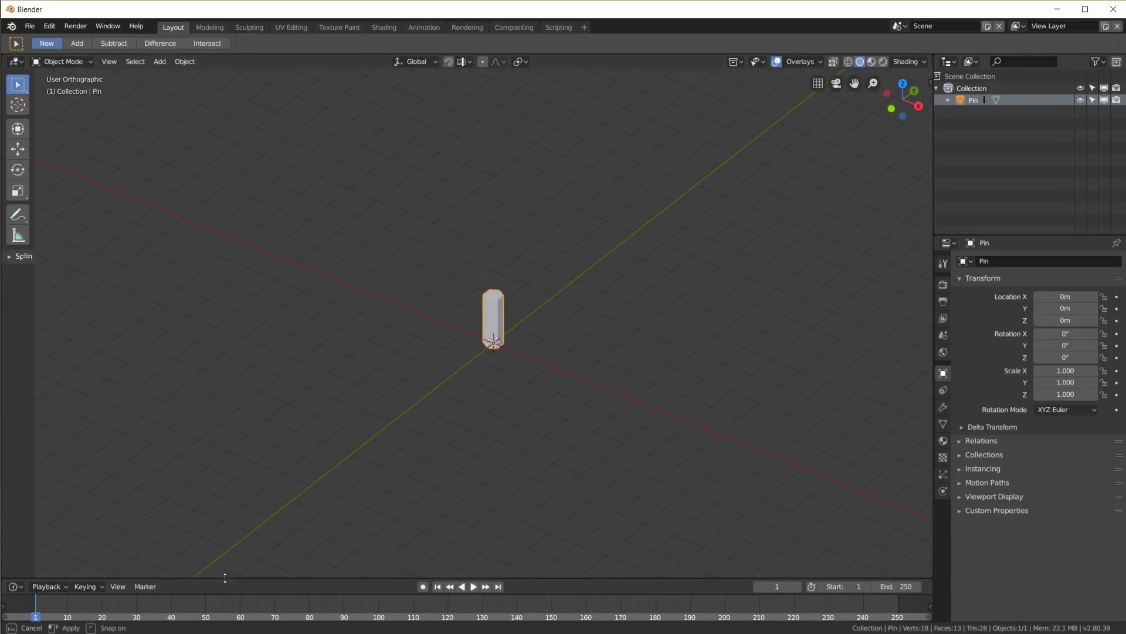
# Enlarge the timeline area, switch it to the Animation Nodes editor and create a new node tree.
pyautogui.moveTo(227, 578); pyautogui.dragTo(14, 254)
pyautogui.click(15, 260)
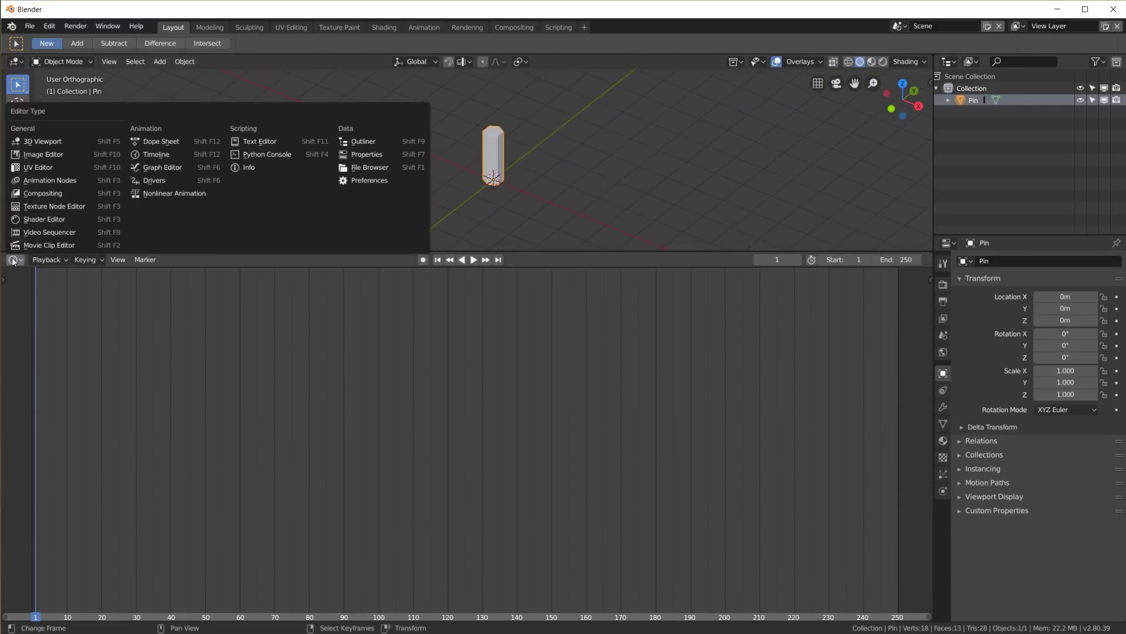
pyautogui.click(35, 182)
pyautogui.click(467, 260)
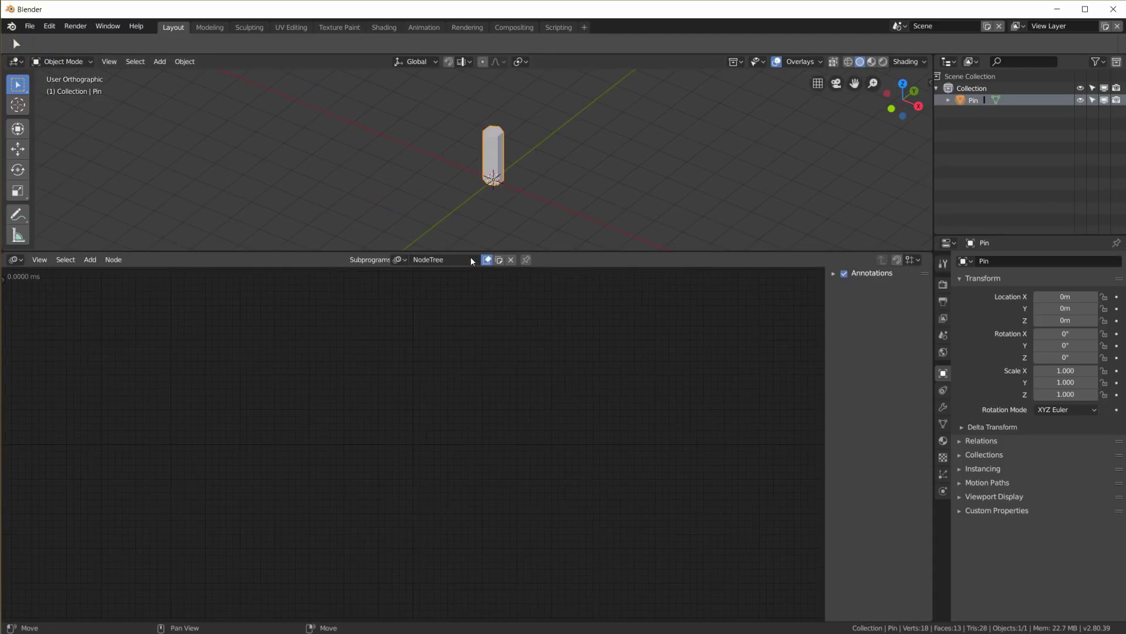
# Turn off the Always option in the node tree's Auto Execution settings and hide the node editor's side regions.
pyautogui.press('t')
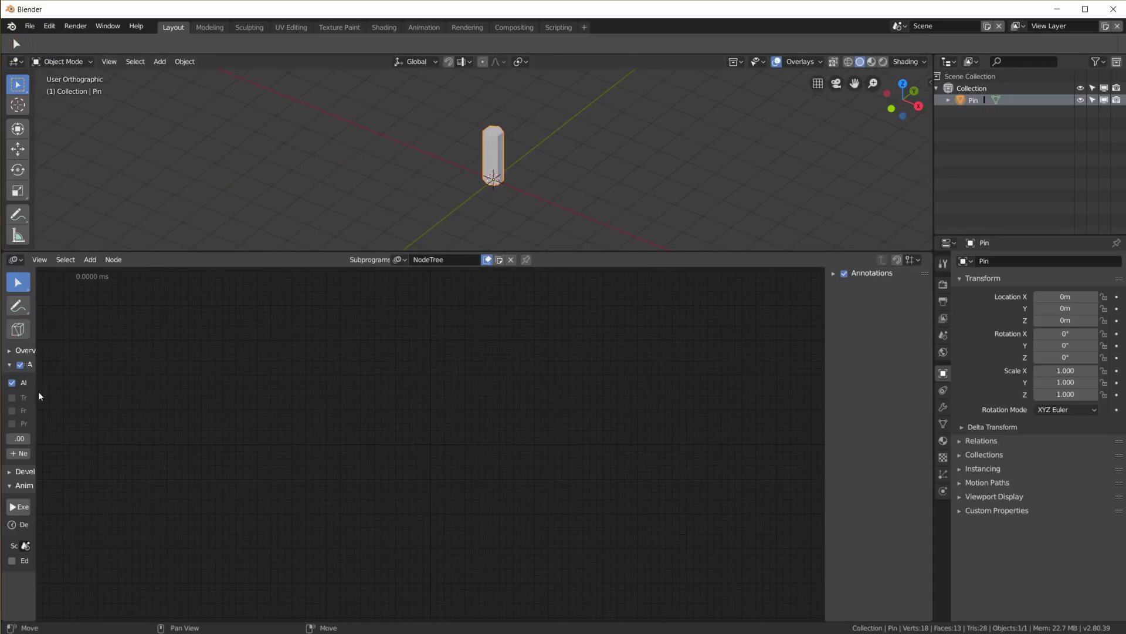
pyautogui.moveTo(35, 391); pyautogui.dragTo(138, 393)
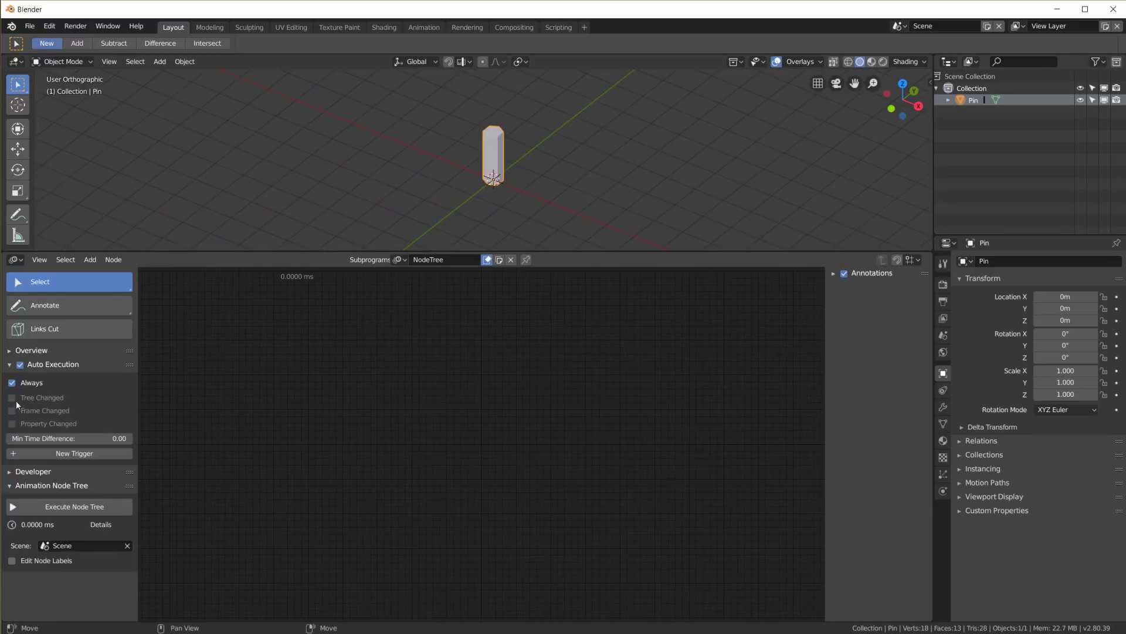
pyautogui.click(13, 383)
pyautogui.press('t')
pyautogui.press('n')
# Give the node editor more height by shrinking the 3D viewport above it.
pyautogui.scroll(1, 550, 172)
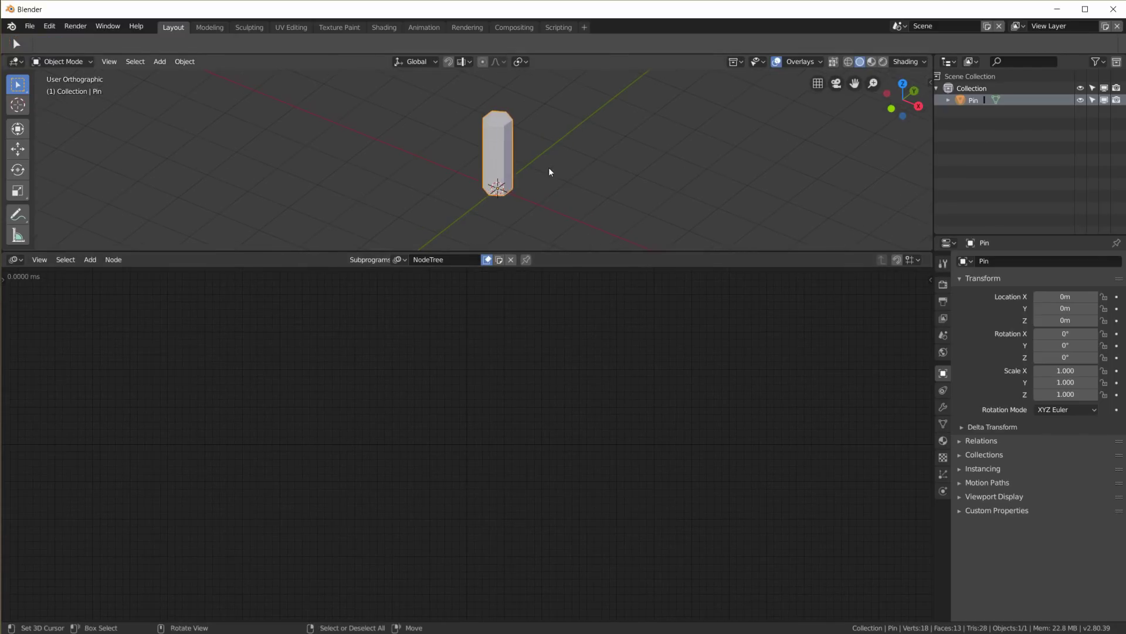
pyautogui.scroll(-1, 550, 171)
pyautogui.moveTo(551, 154)
pyautogui.mouseDown(button='middle')
pyautogui.moveTo(551, 194)
pyautogui.moveTo(556, 152)
pyautogui.mouseUp(button='middle')
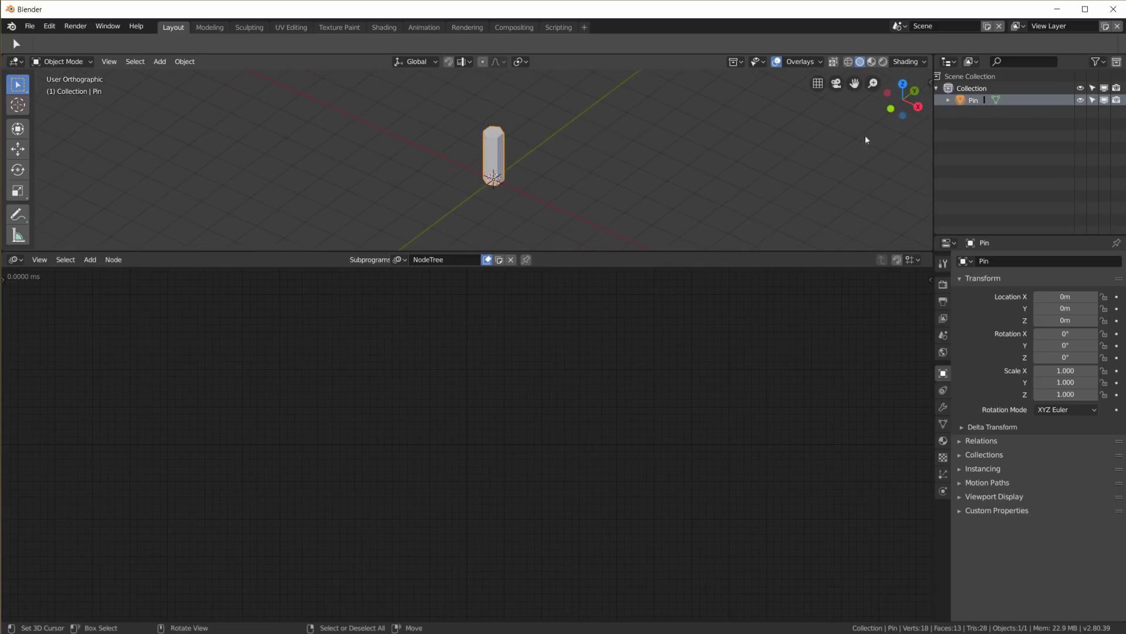
pyautogui.moveTo(598, 251); pyautogui.dragTo(609, 209)
# Add an Object Matrix Output node to the node tree.
pyautogui.hotkey('shift', 'a')
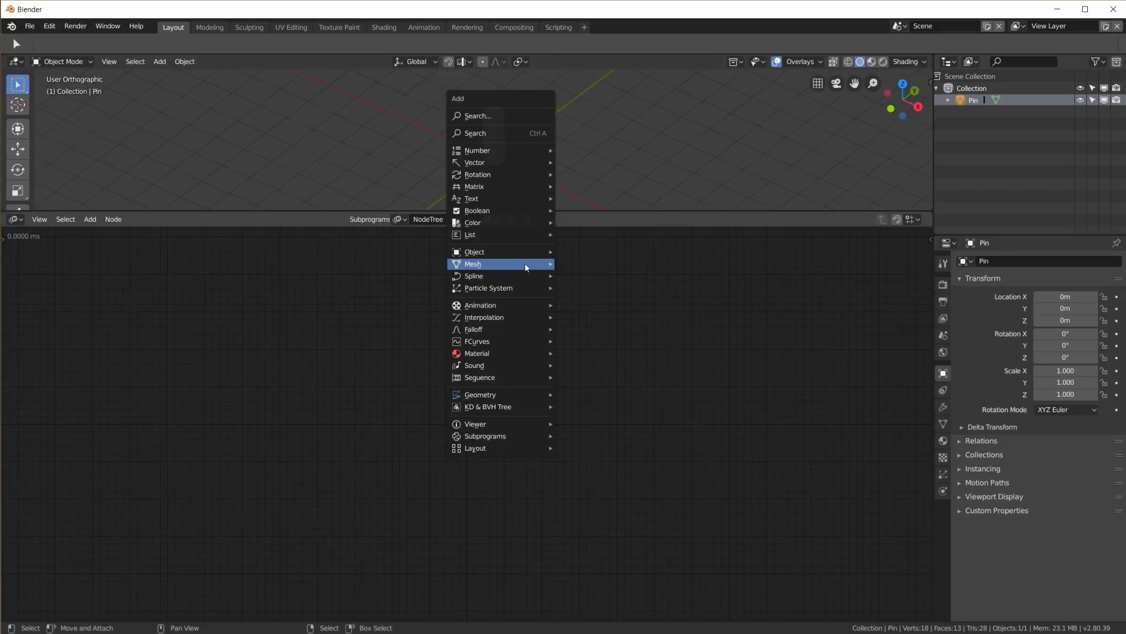
pyautogui.moveTo(521, 252)
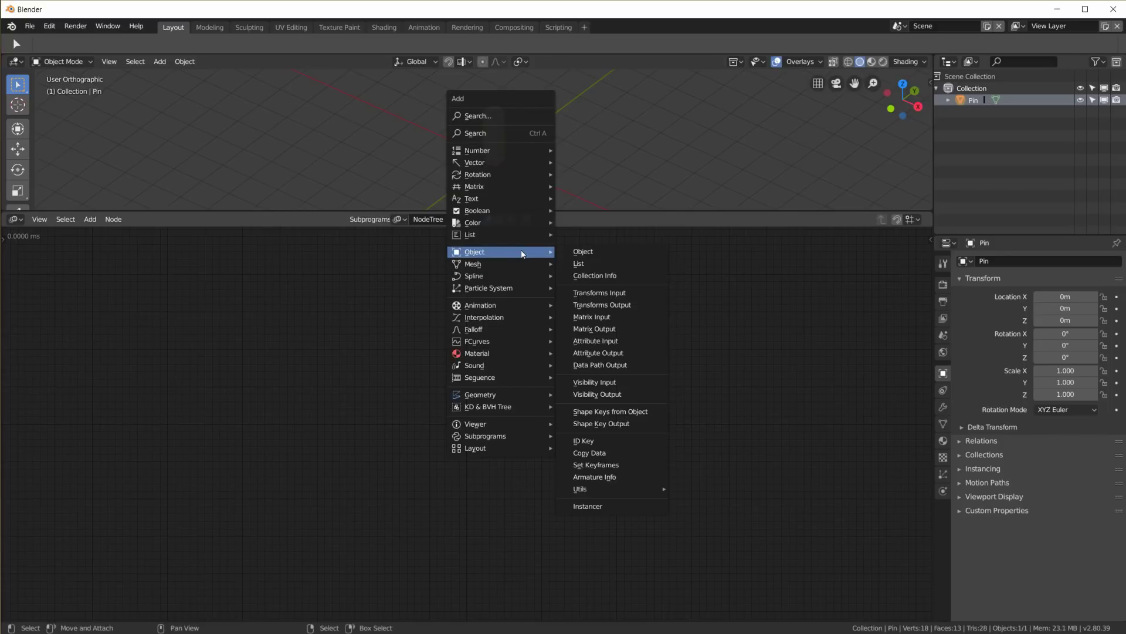
pyautogui.click(606, 330)
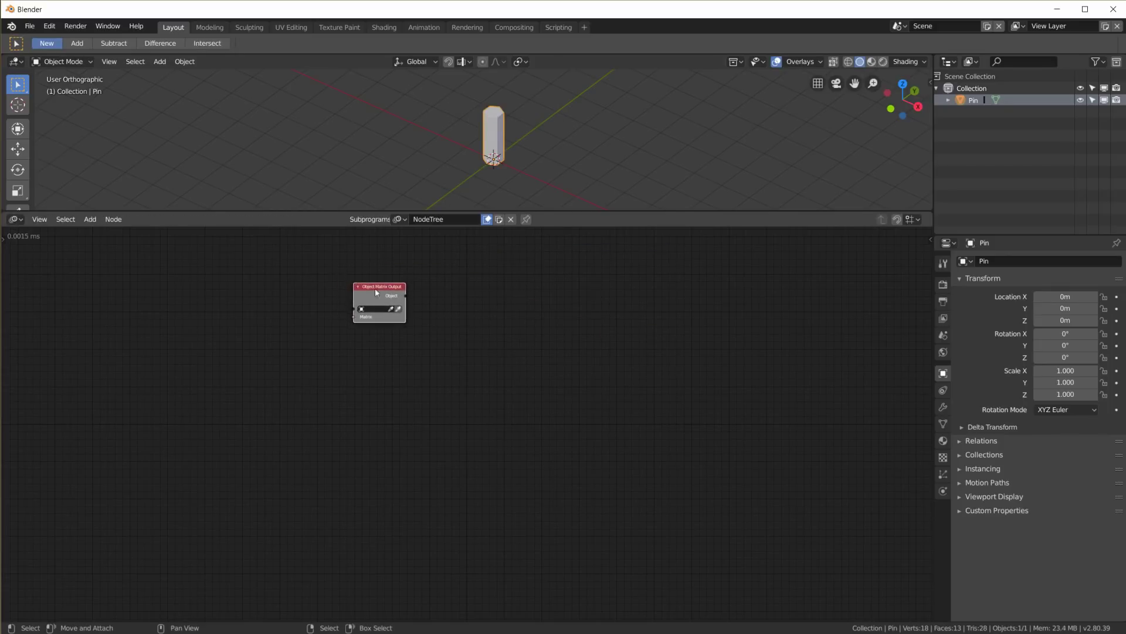
pyautogui.click(578, 481)
# Add an Object Instancer node ahead of the Object Matrix Output node.
pyautogui.hotkey('shift', 'a')
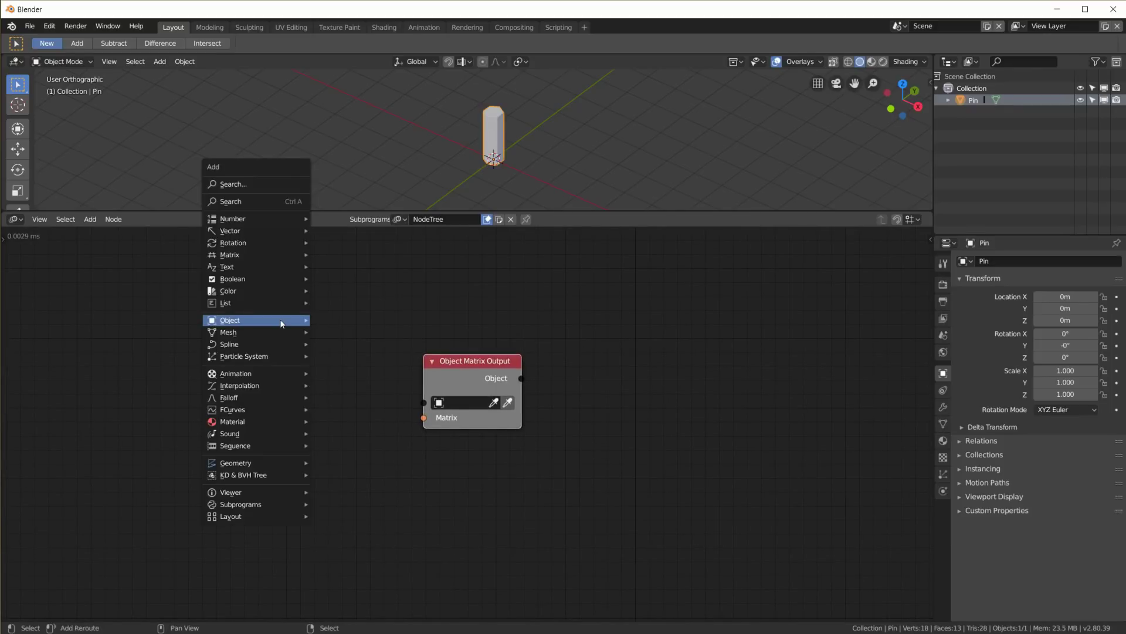
pyautogui.moveTo(279, 319)
pyautogui.click(343, 574)
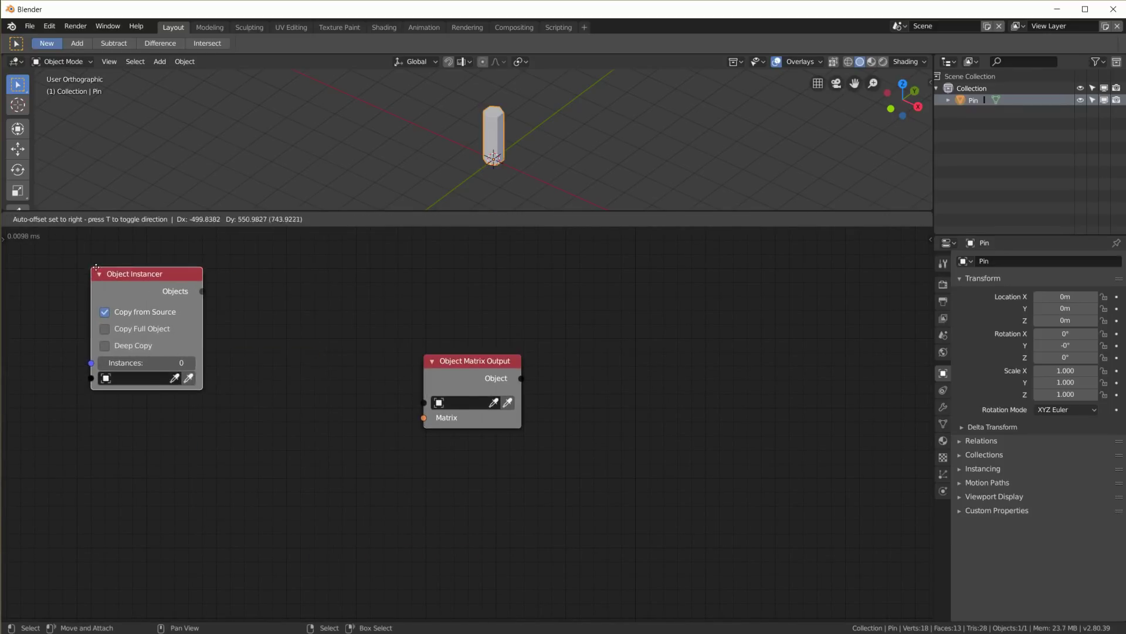
pyautogui.click(166, 356)
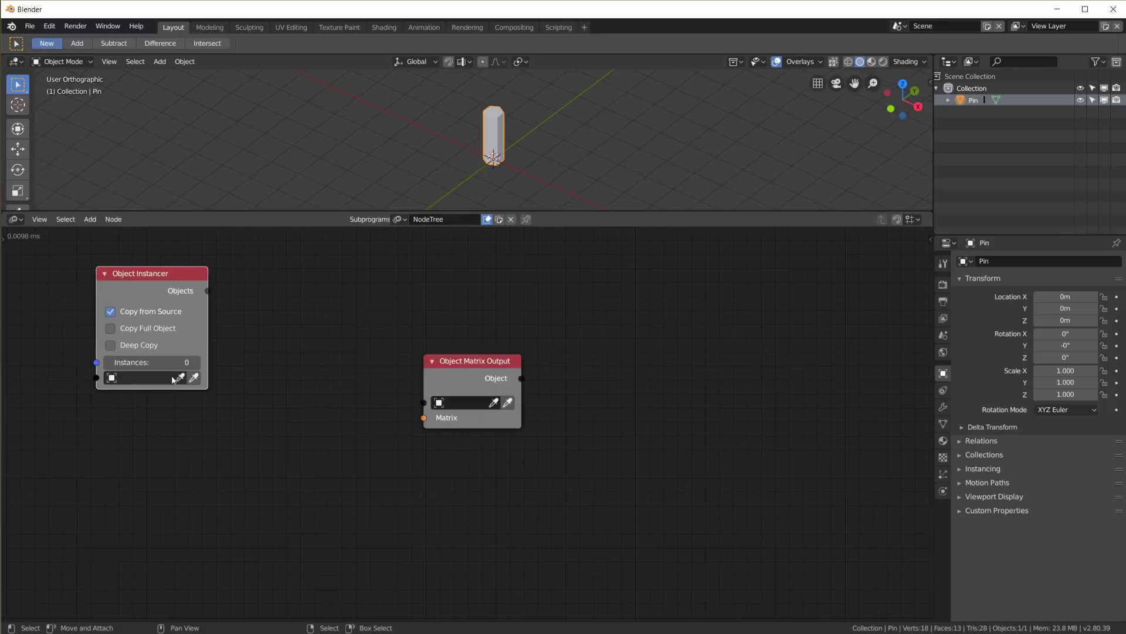
# Make the Object Instancer create 800 instances of Pin and link its Objects output to the Object Matrix Output node.
pyautogui.click(195, 379)
pyautogui.moveTo(165, 287)
pyautogui.mouseDown()
pyautogui.moveTo(143, 275)
pyautogui.moveTo(155, 275)
pyautogui.mouseUp()
pyautogui.click(158, 350)
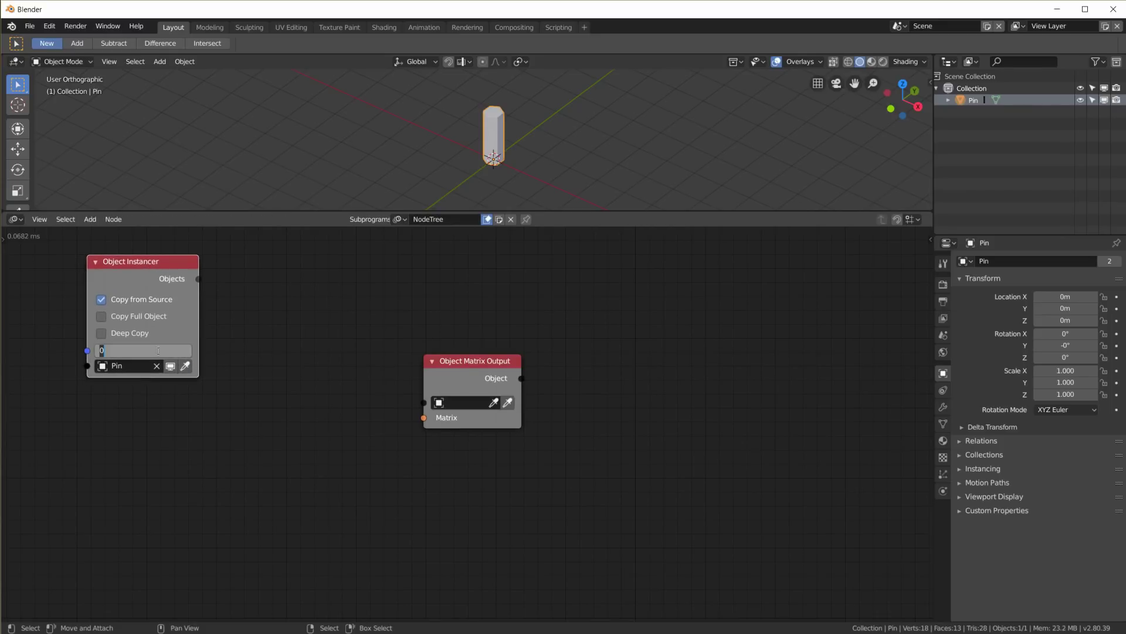
pyautogui.press('Return')
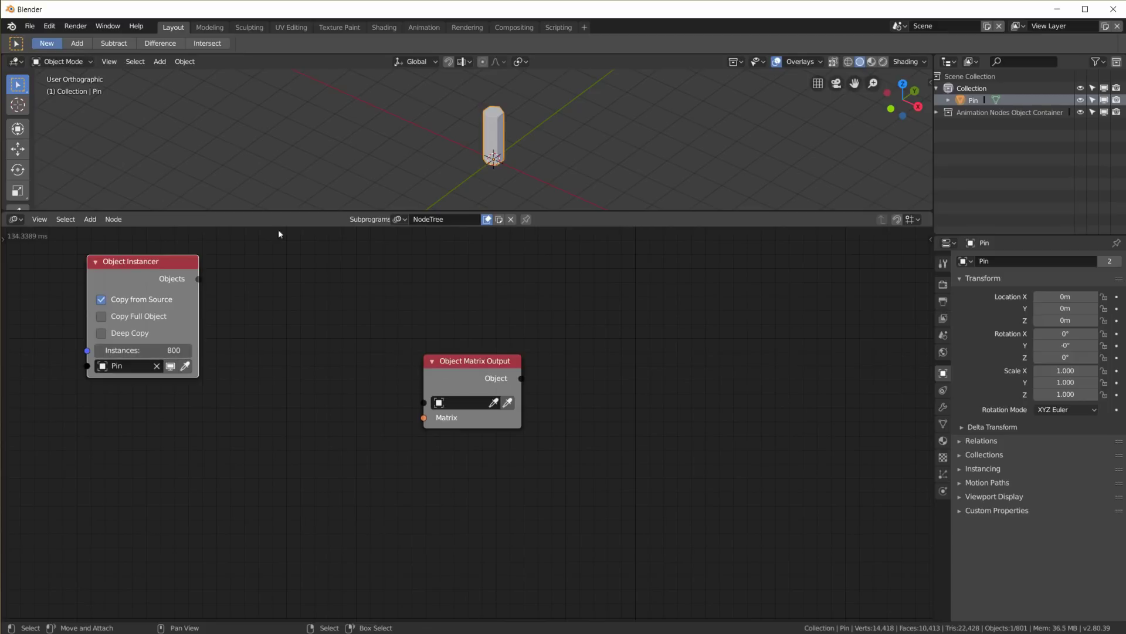
pyautogui.moveTo(198, 279); pyautogui.dragTo(440, 389)
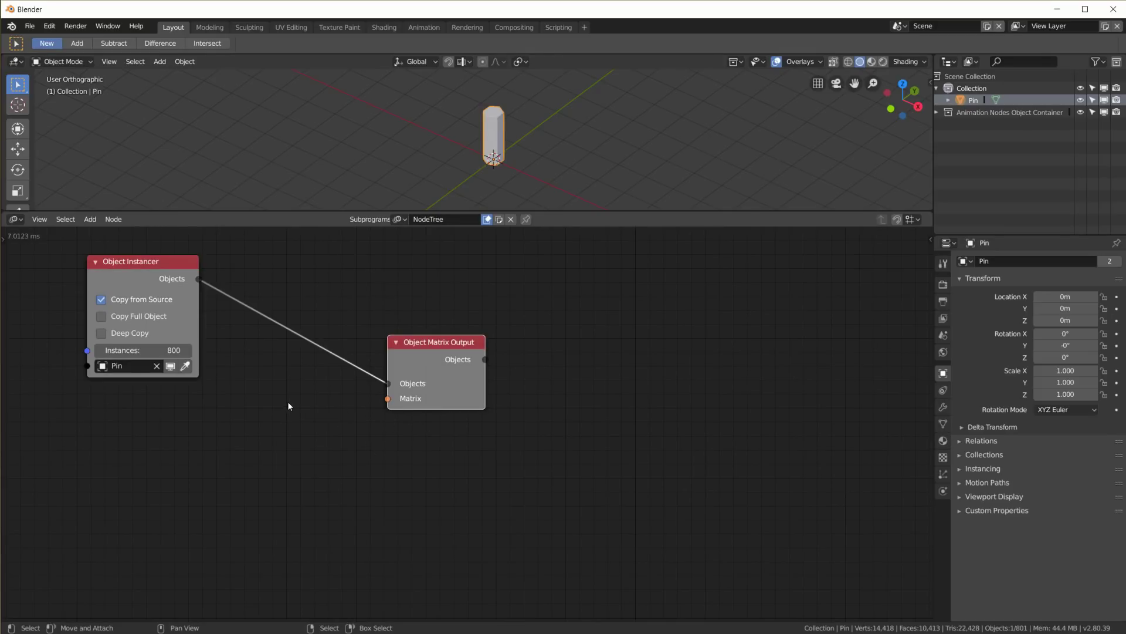
# Add a Distribute Matrices node below the Object Instancer node.
pyautogui.hotkey('shift', 'a')
pyautogui.moveTo(279, 337)
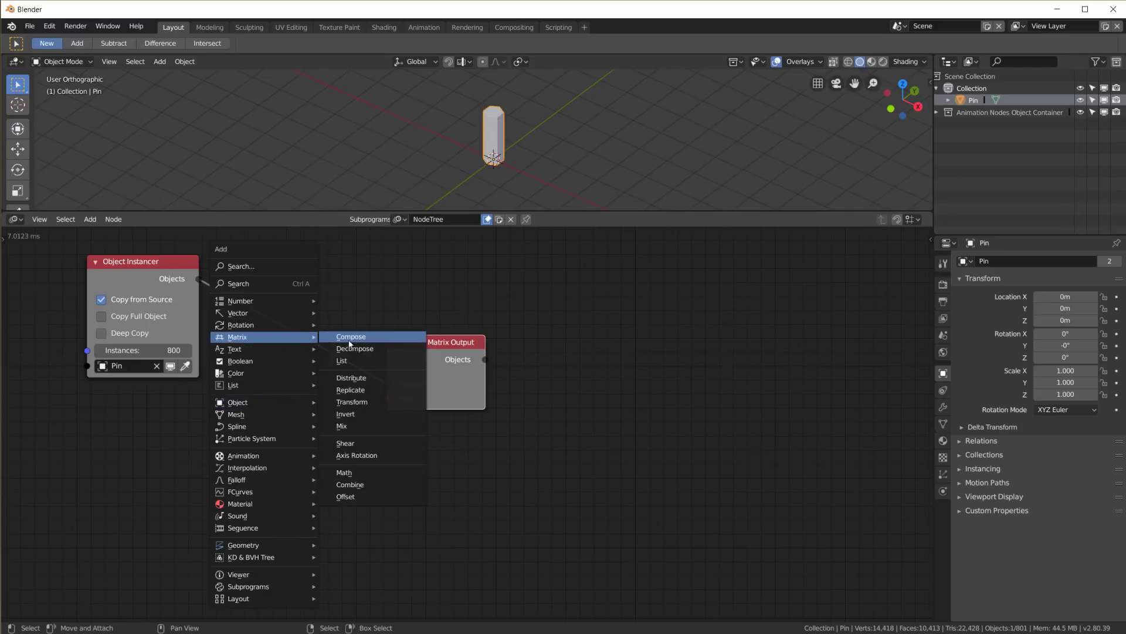
pyautogui.click(366, 378)
pyautogui.click(273, 399)
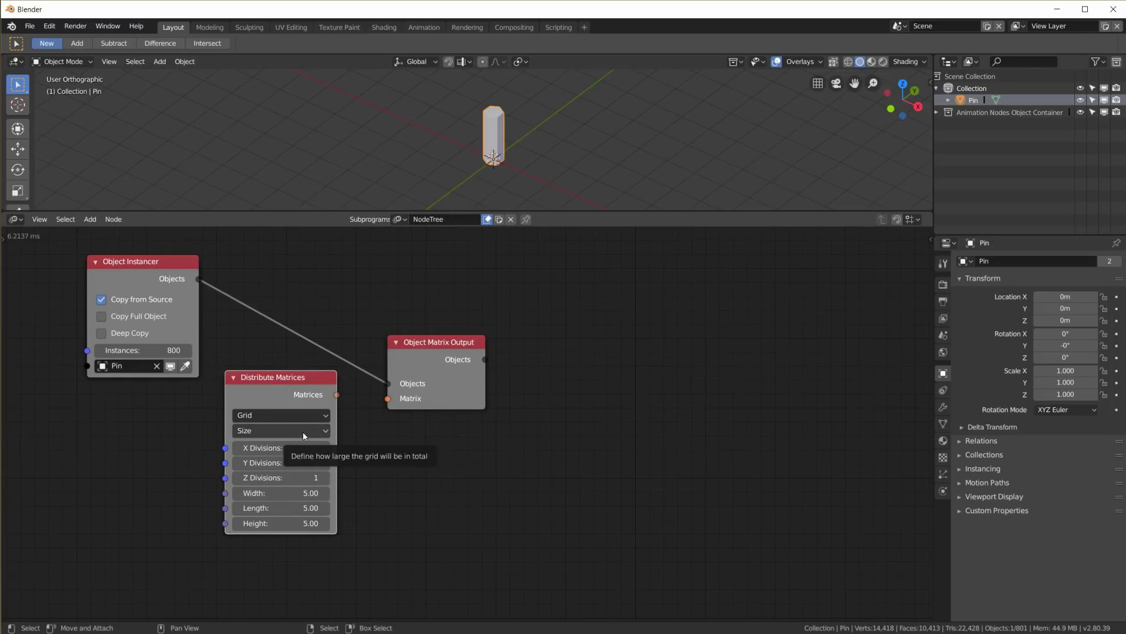
# Set the Distribute Matrices grid to 40 X divisions and 20 Y divisions.
pyautogui.click(299, 447)
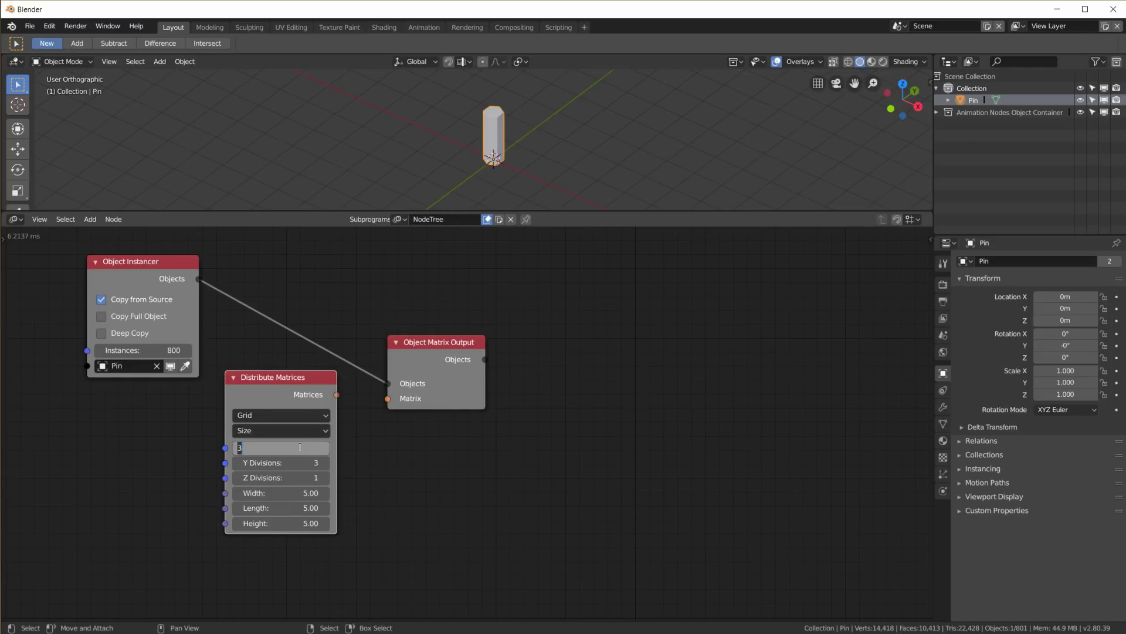
pyautogui.press('Tab')
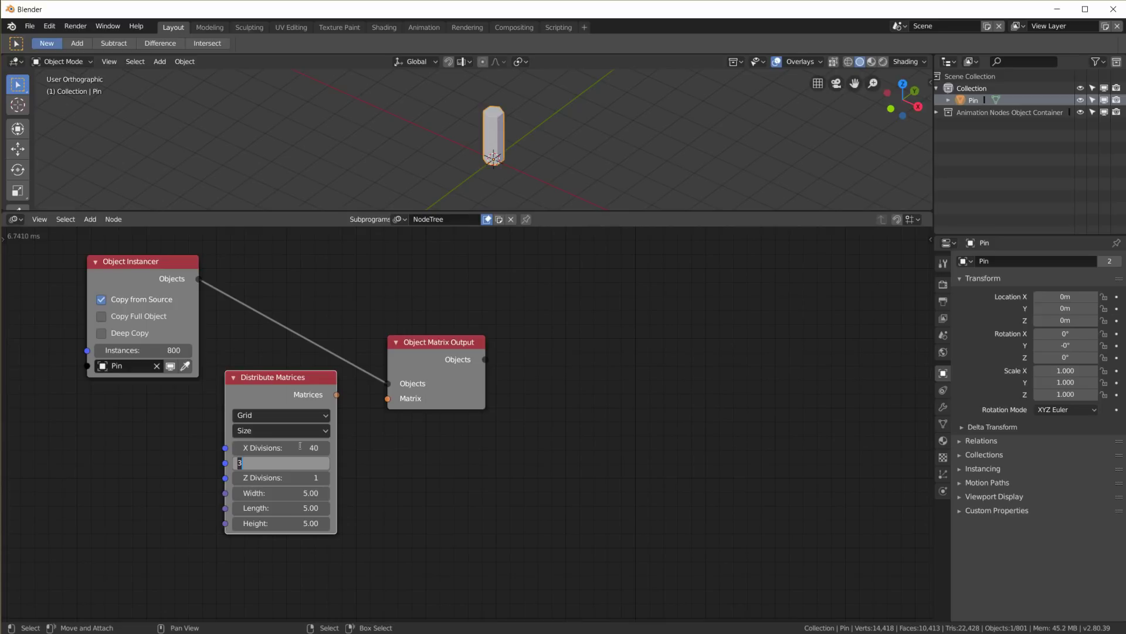
pyautogui.write('20')
pyautogui.press('Tab')
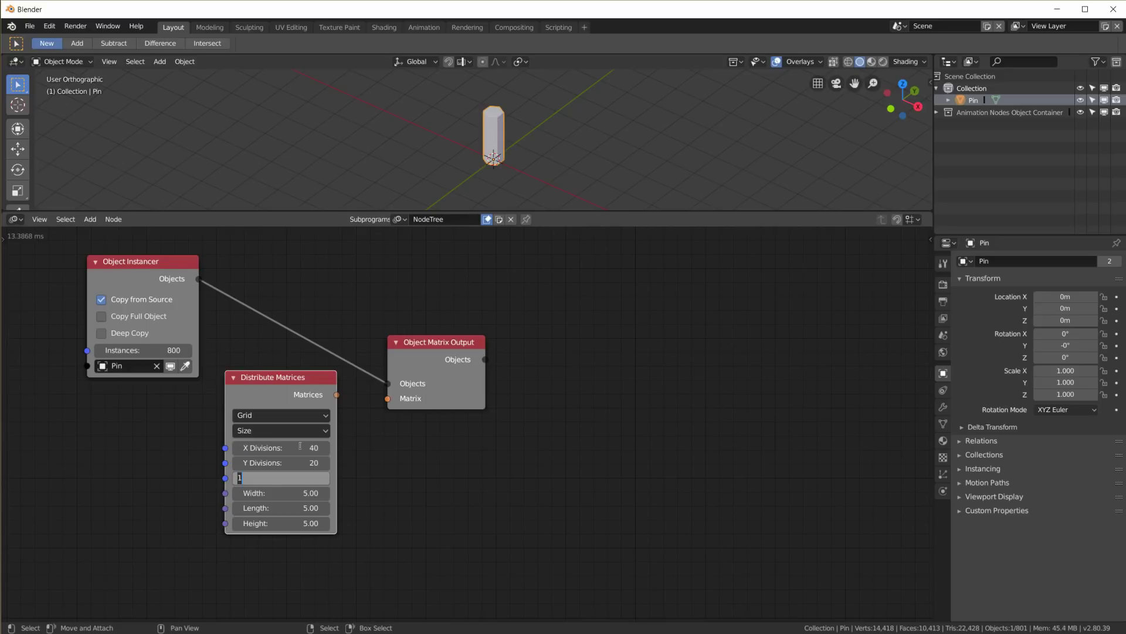
pyautogui.press('Tab')
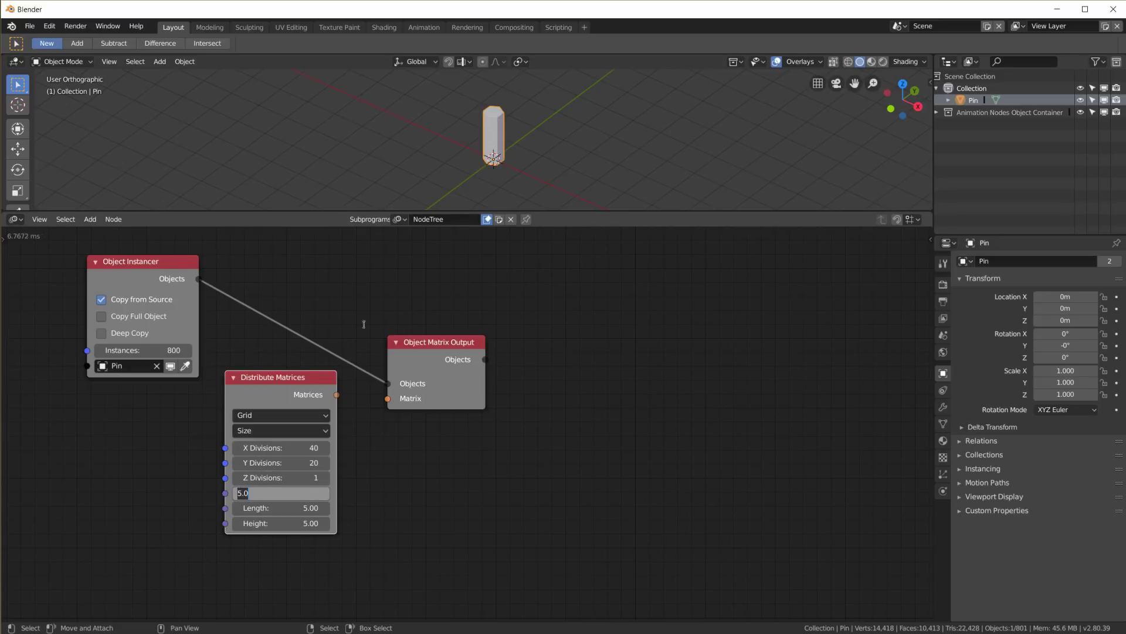
pyautogui.press('Return')
# Connect the Distribute Matrices output to the Matrix input of Object Matrix Output and give the 3D viewport more height.
pyautogui.moveTo(336, 395); pyautogui.dragTo(388, 400)
pyautogui.moveTo(441, 342); pyautogui.dragTo(444, 321)
pyautogui.scroll(3, 509, 134)
pyautogui.moveTo(562, 212); pyautogui.dragTo(561, 335)
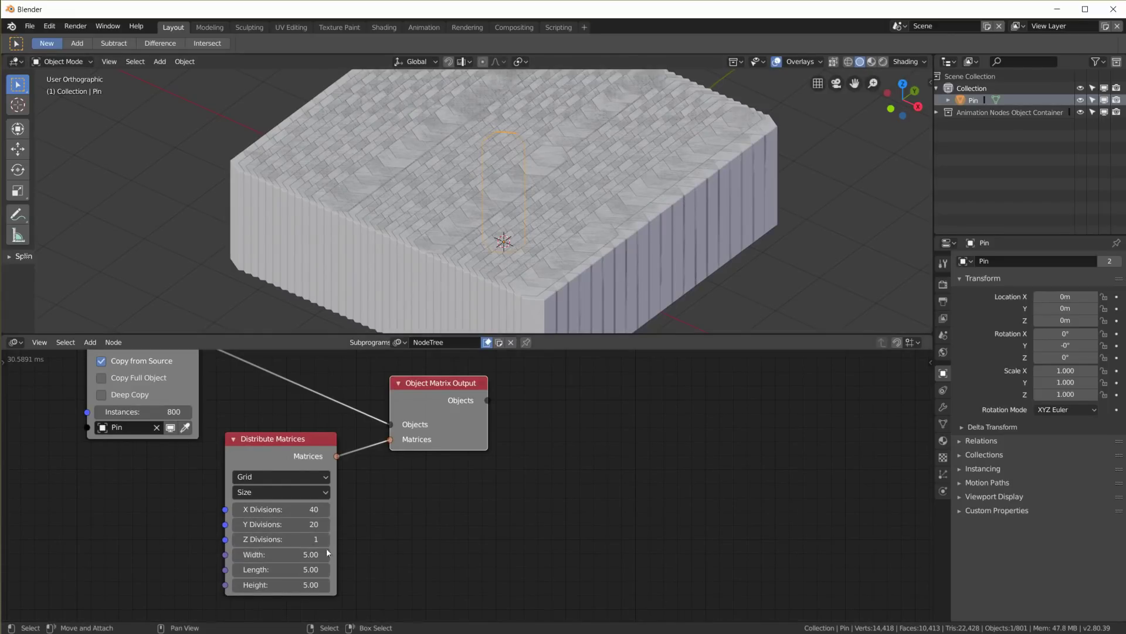
# Space out the pin grid by setting the Distribute Matrices width to 20.61 and length to 17.13.
pyautogui.moveTo(285, 556); pyautogui.dragTo(378, 556)
pyautogui.moveTo(552, 227); pyautogui.dragTo(559, 275, button='middle')
pyautogui.scroll(2, 559, 275)
pyautogui.keyDown('shift'); pyautogui.moveTo(528, 305); pyautogui.dragTo(647, 261, button='middle'); pyautogui.keyUp('shift')
pyautogui.scroll(2, 648, 262)
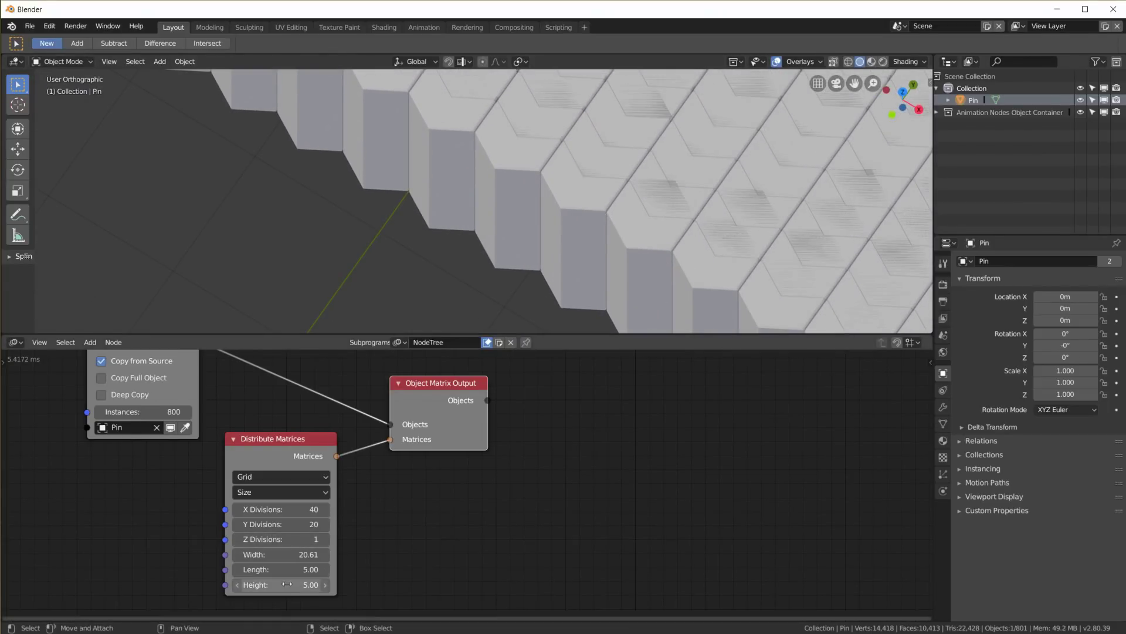
pyautogui.moveTo(280, 569); pyautogui.dragTo(360, 569)
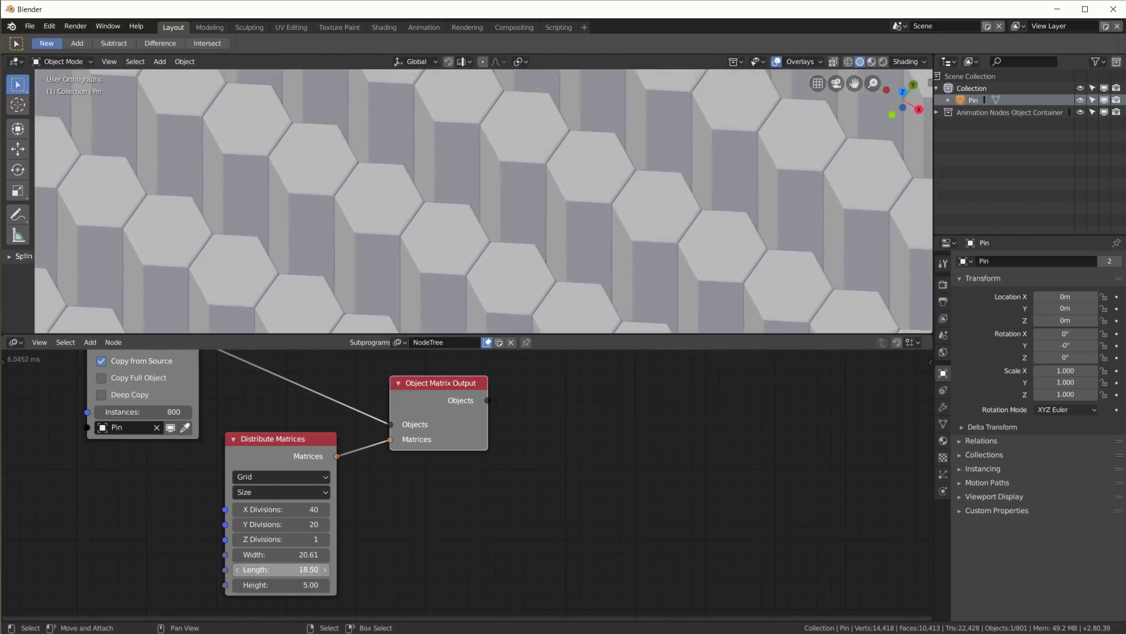
pyautogui.press('KP_7')
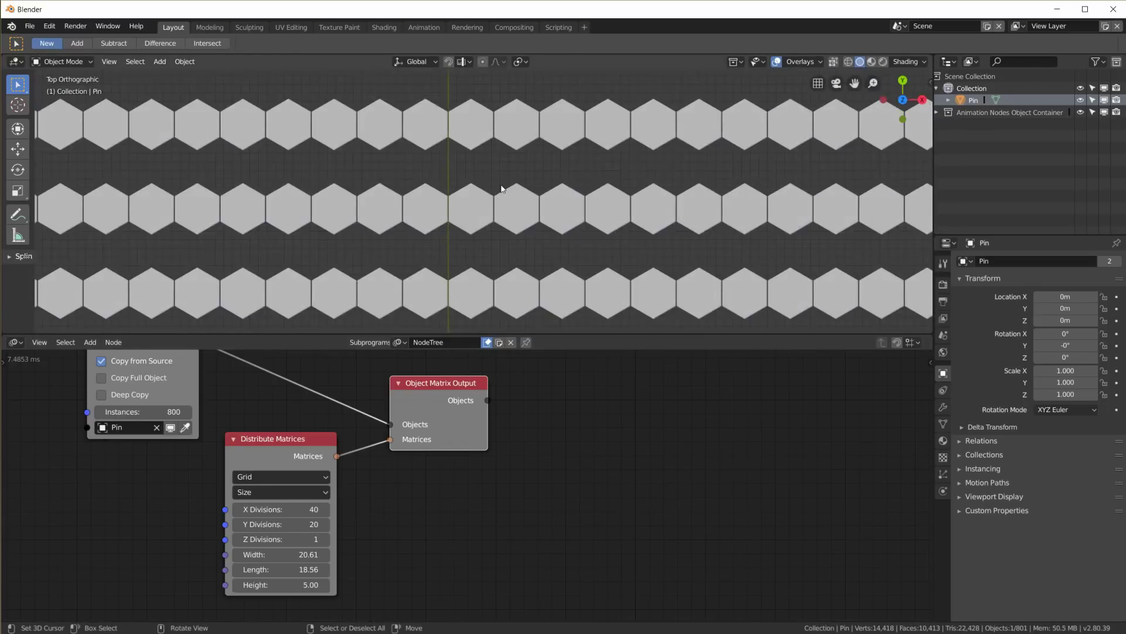
pyautogui.scroll(3, 508, 210)
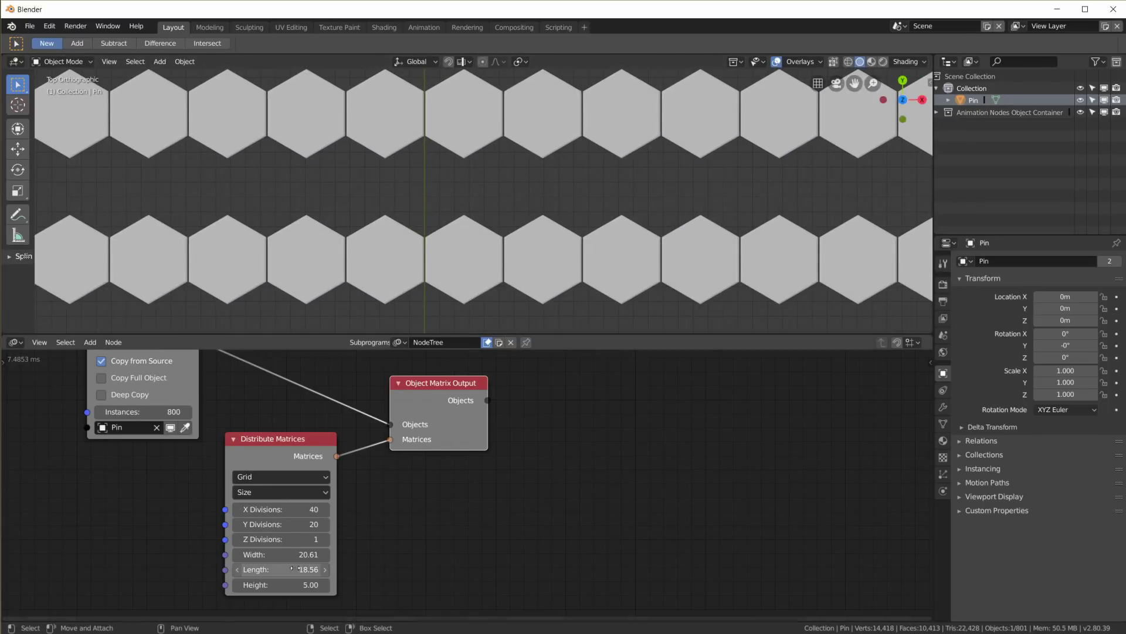
pyautogui.moveTo(295, 569); pyautogui.dragTo(286, 569)
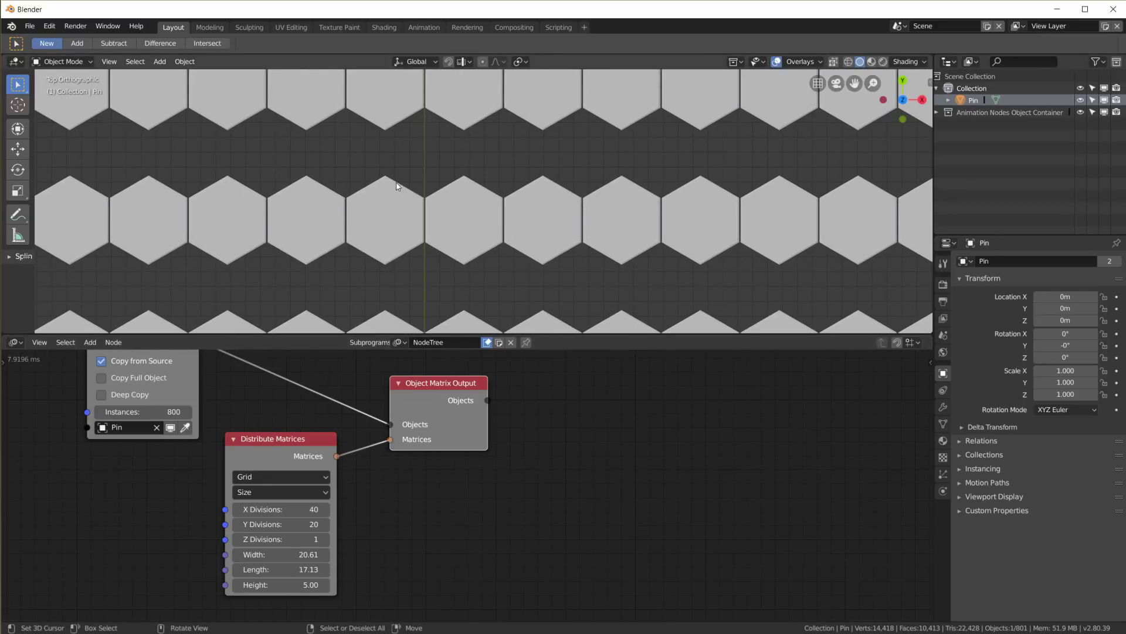
# Enlarge the node editor and duplicate the Object Instancer node, placing the copy below the existing nodes.
pyautogui.scroll(-4, 358, 460)
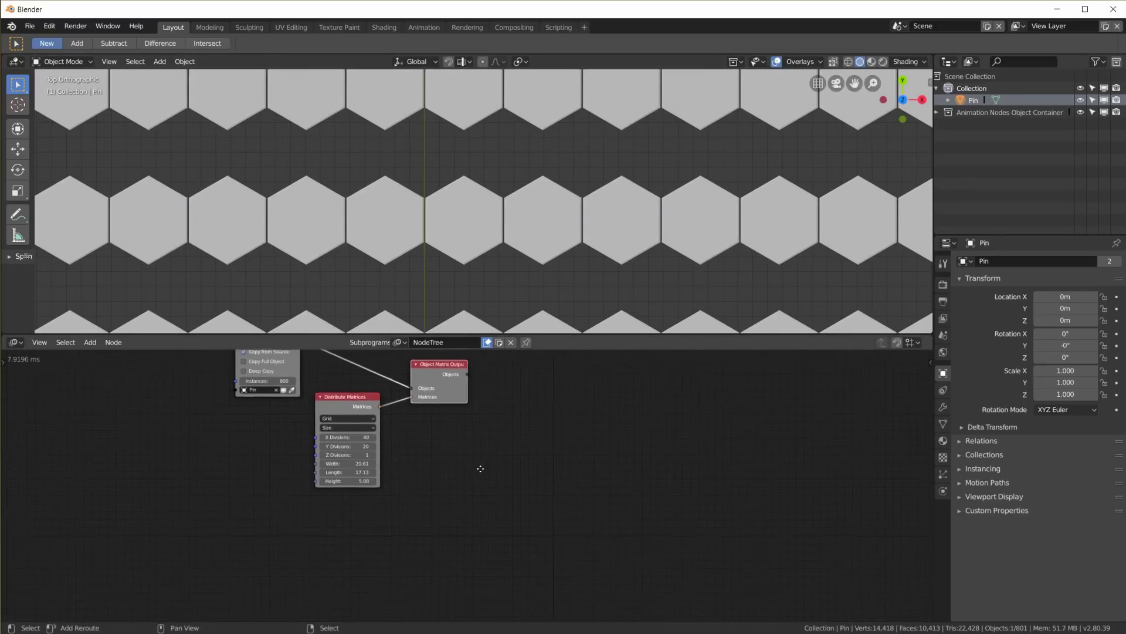
pyautogui.scroll(-2, 489, 300)
pyautogui.moveTo(487, 527); pyautogui.dragTo(474, 585, button='middle')
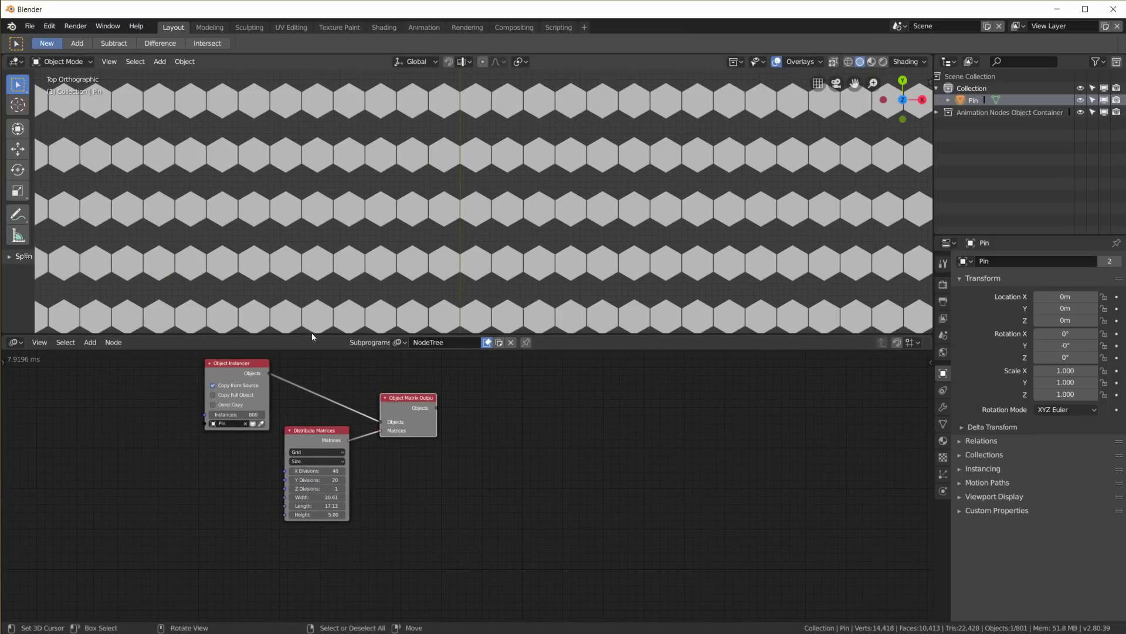
pyautogui.moveTo(312, 333); pyautogui.dragTo(310, 233)
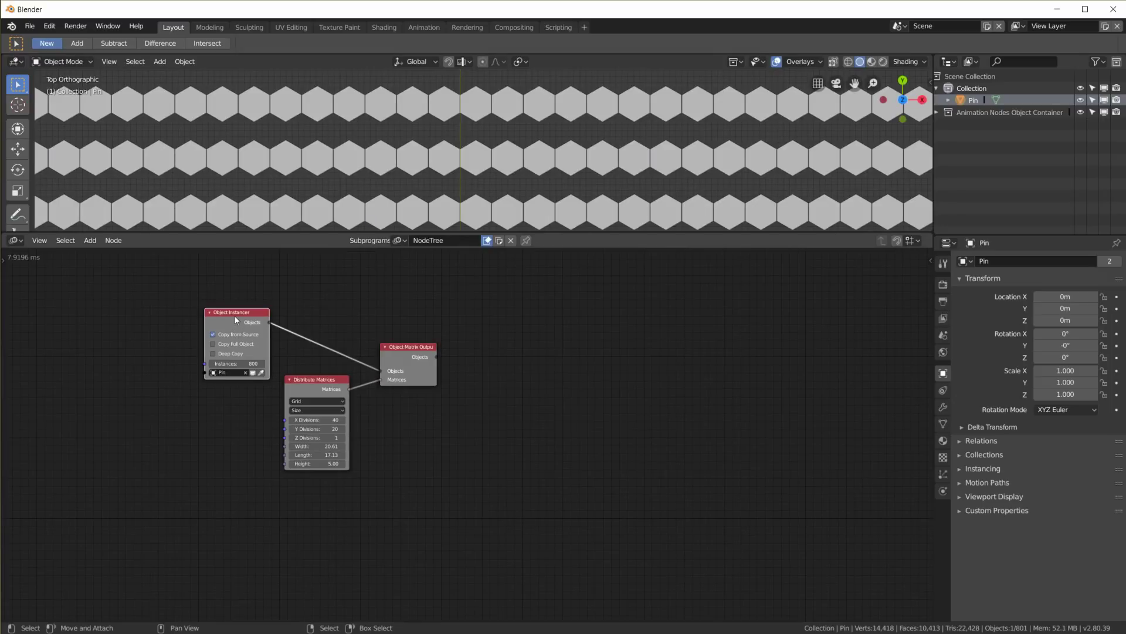
pyautogui.hotkey('shift', 'd')
pyautogui.click(238, 518)
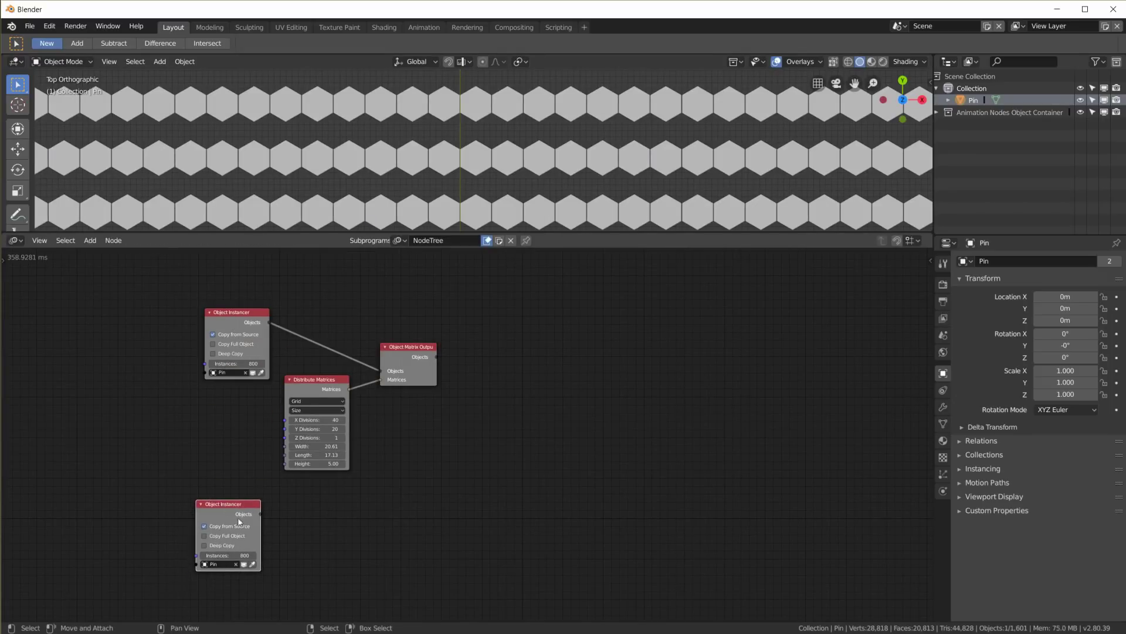
# Duplicate the Distribute Matrices and Object Matrix Output nodes together and link the copied Object Instancer to the copied output.
pyautogui.keyDown('shift'); pyautogui.click(322, 379); pyautogui.keyUp('shift')
pyautogui.hotkey('shift', 'd')
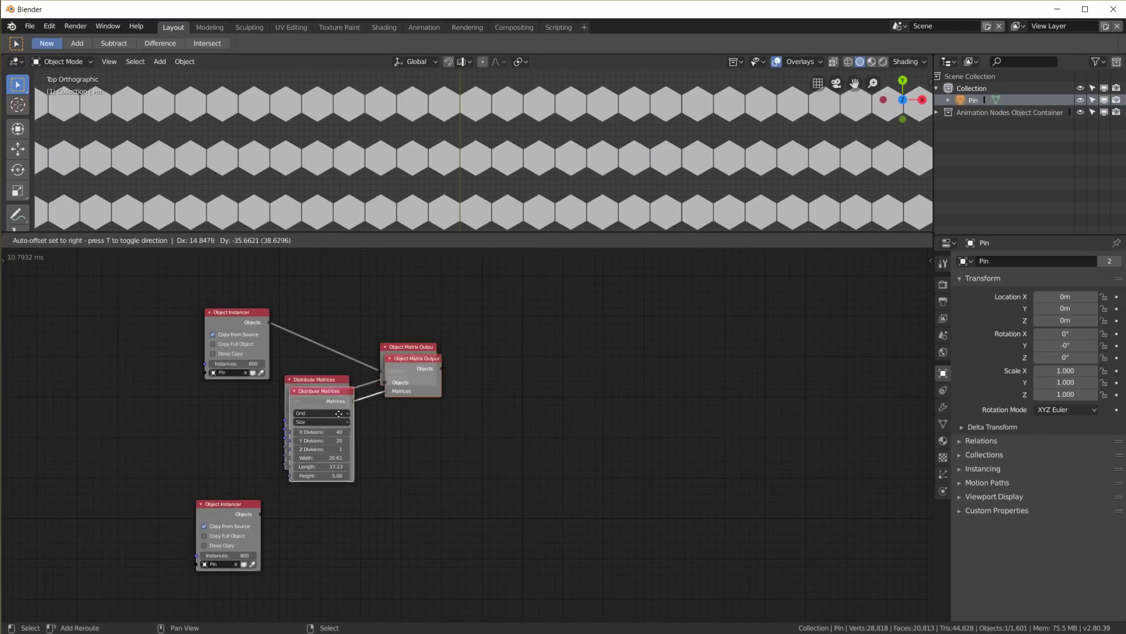
pyautogui.click(343, 531)
pyautogui.moveTo(261, 515); pyautogui.dragTo(401, 524)
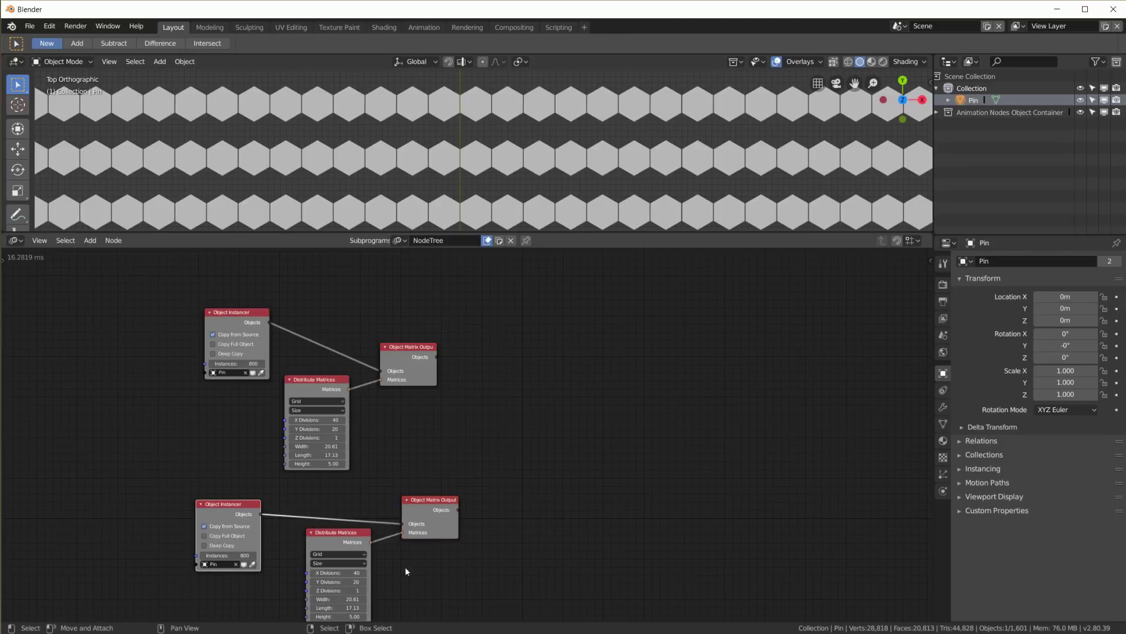
# Spread the copied Distribute Matrices and Object Matrix Output nodes apart to make room between them.
pyautogui.moveTo(337, 553)
pyautogui.mouseDown(button='middle')
pyautogui.moveTo(320, 561)
pyautogui.moveTo(339, 537)
pyautogui.mouseUp(button='middle')
pyautogui.scroll(2, 336, 537)
pyautogui.moveTo(401, 478)
pyautogui.mouseDown()
pyautogui.moveTo(381, 470)
pyautogui.moveTo(423, 467)
pyautogui.moveTo(393, 464)
pyautogui.mouseUp()
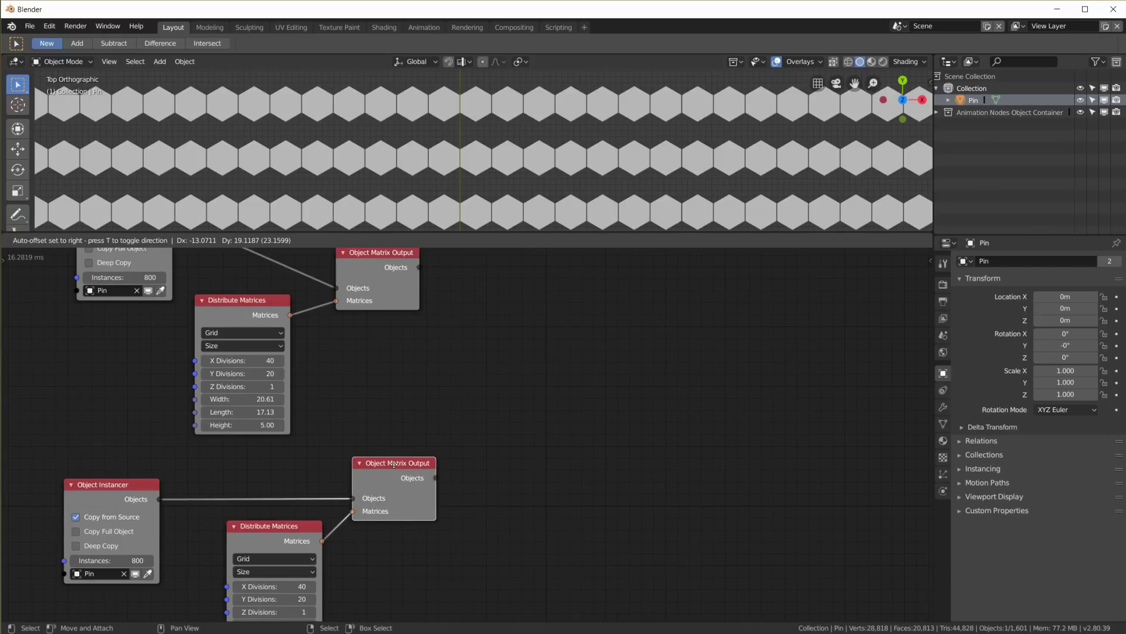
pyautogui.moveTo(393, 464); pyautogui.dragTo(534, 430)
pyautogui.moveTo(314, 532); pyautogui.dragTo(263, 568)
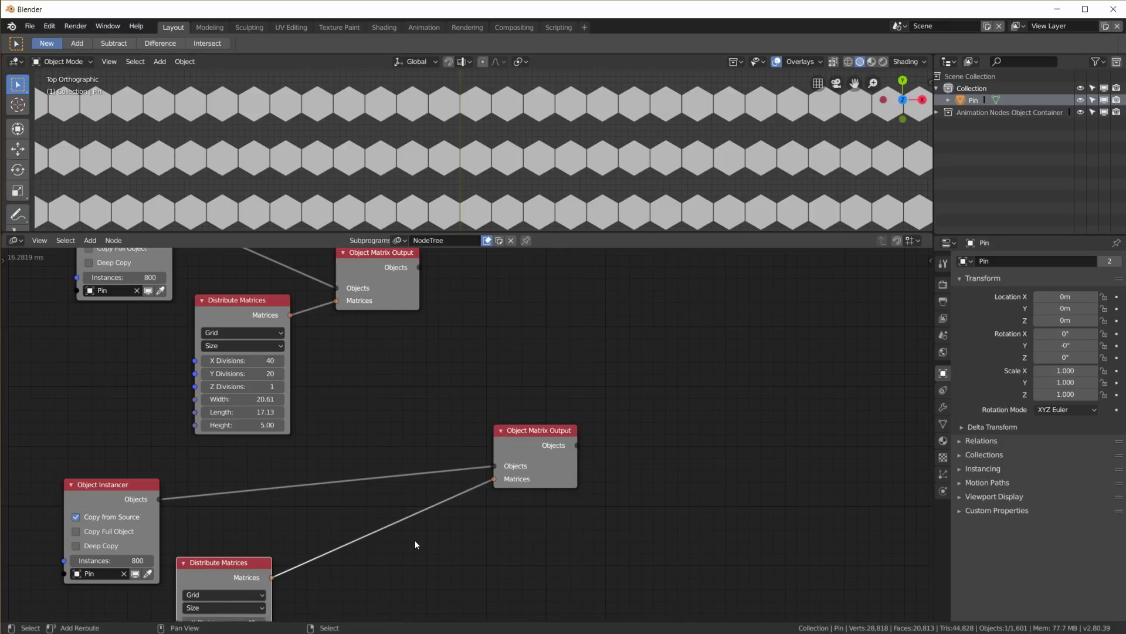
# Insert an Offset Matrix node on the link between the copied Distribute Matrices and Object Matrix Output nodes.
pyautogui.hotkey('shift', 'a')
pyautogui.moveTo(411, 359)
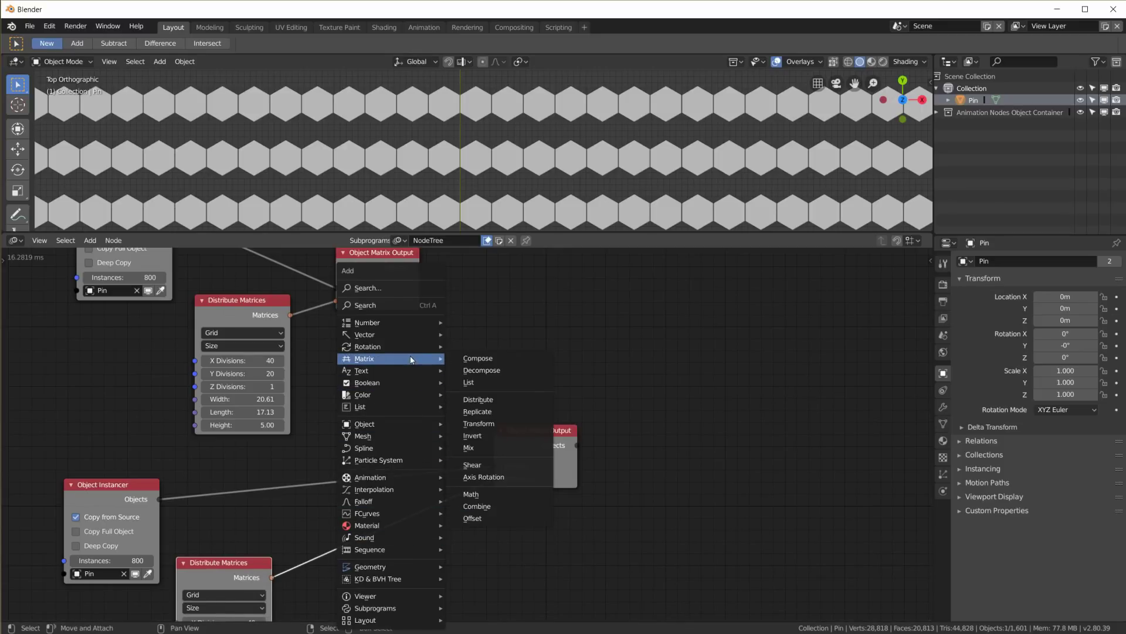
pyautogui.click(495, 519)
pyautogui.click(387, 555)
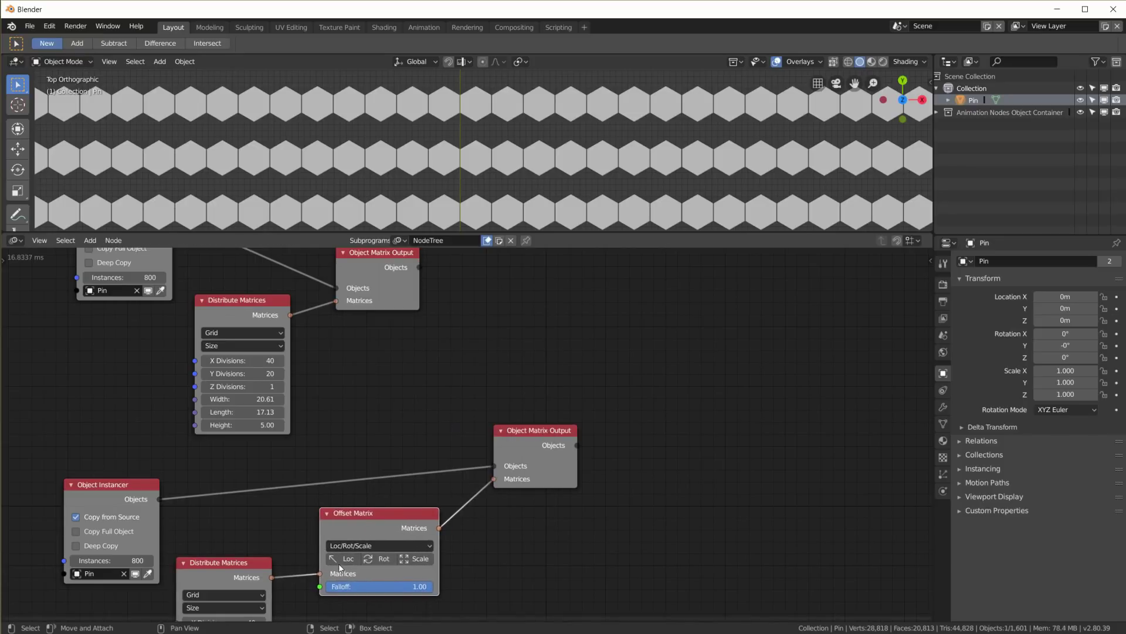
# Enable Loc on the Offset Matrix node and set its translation to X 0.27 and Y 1.35 to interlock the rows.
pyautogui.moveTo(404, 584); pyautogui.dragTo(448, 463, button='middle')
pyautogui.moveTo(425, 502)
pyautogui.mouseDown()
pyautogui.moveTo(447, 502)
pyautogui.moveTo(426, 490)
pyautogui.moveTo(437, 489)
pyautogui.mouseUp()
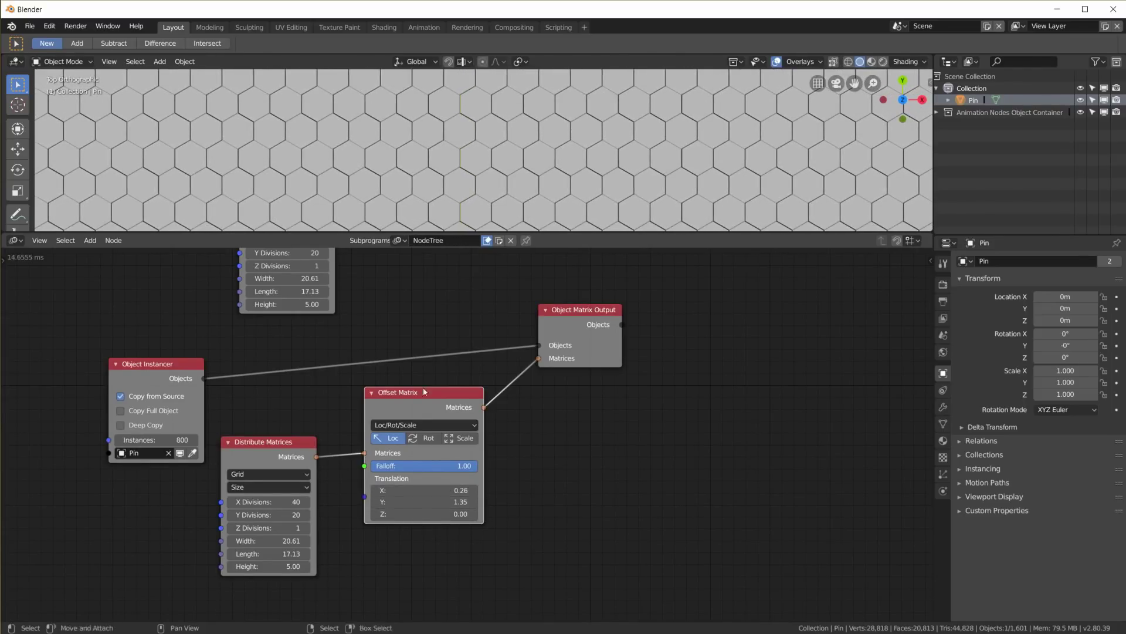
pyautogui.scroll(6, 540, 189)
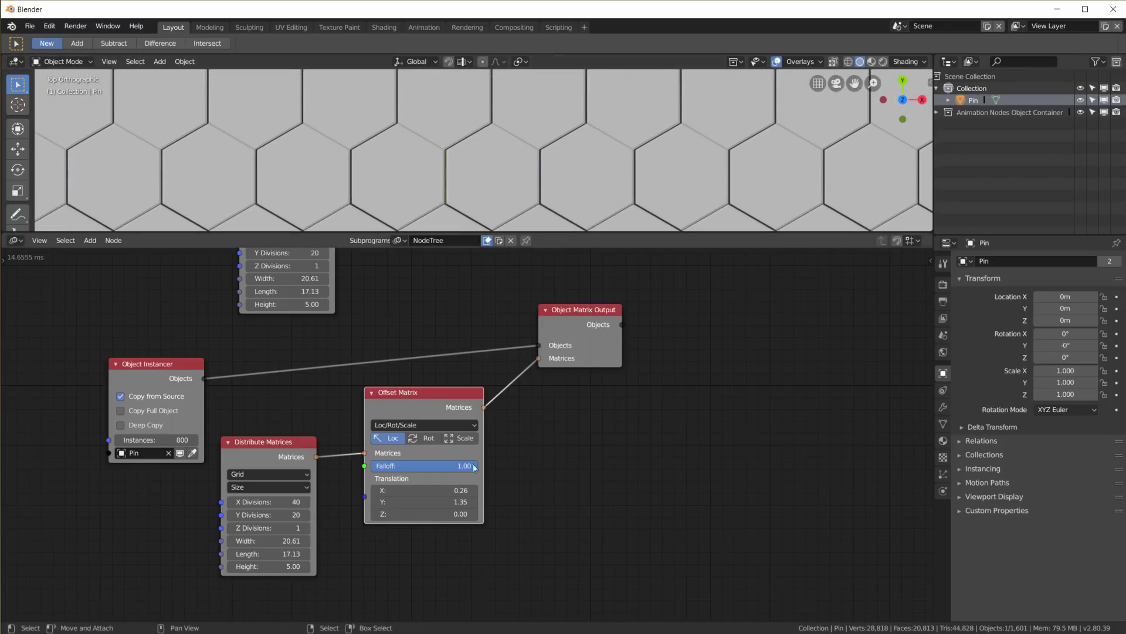
pyautogui.moveTo(425, 490); pyautogui.dragTo(432, 501)
pyautogui.scroll(-4, 434, 197)
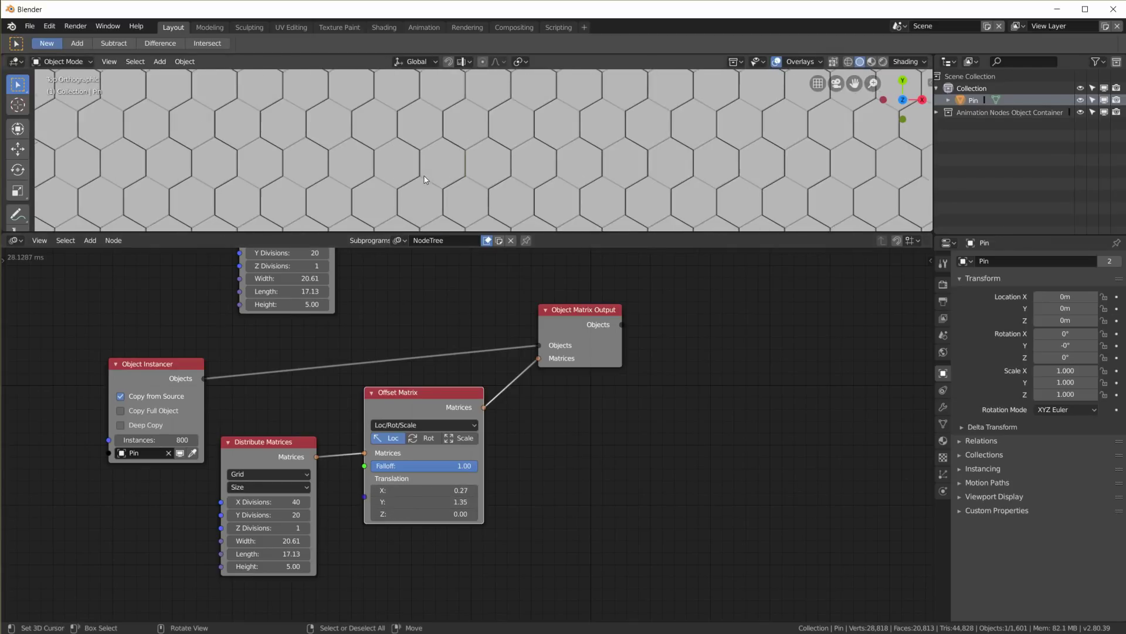
pyautogui.moveTo(504, 176); pyautogui.dragTo(546, 90, button='middle')
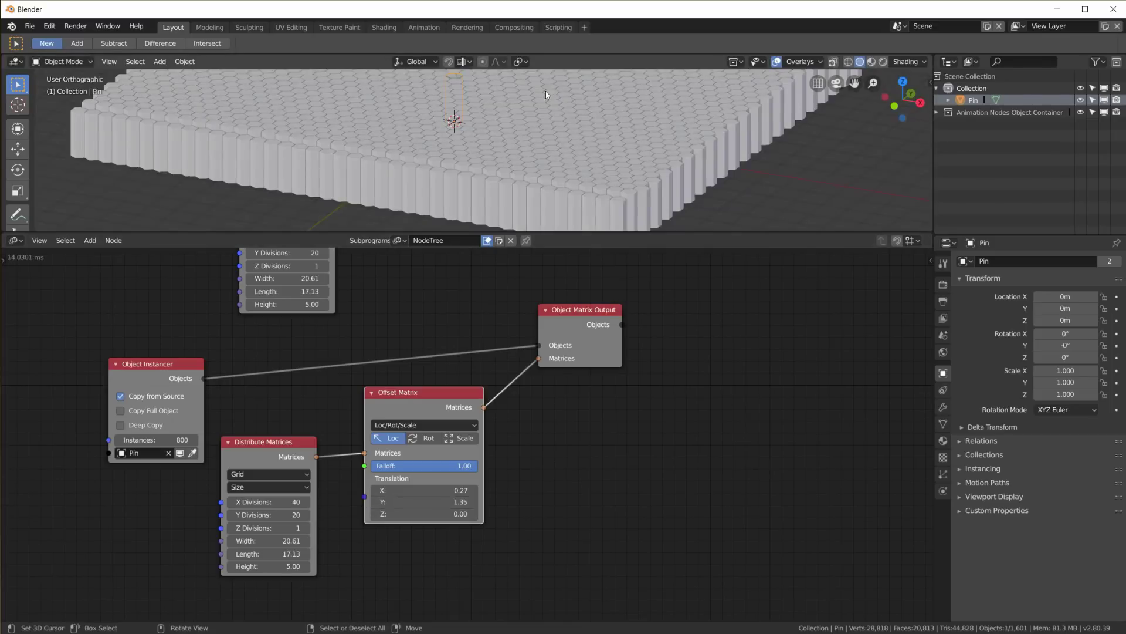
pyautogui.scroll(-3, 531, 131)
pyautogui.moveTo(530, 132); pyautogui.dragTo(496, 126, button='middle')
pyautogui.press('KP_7')
pyautogui.scroll(5, 485, 148)
pyautogui.scroll(-3, 485, 148)
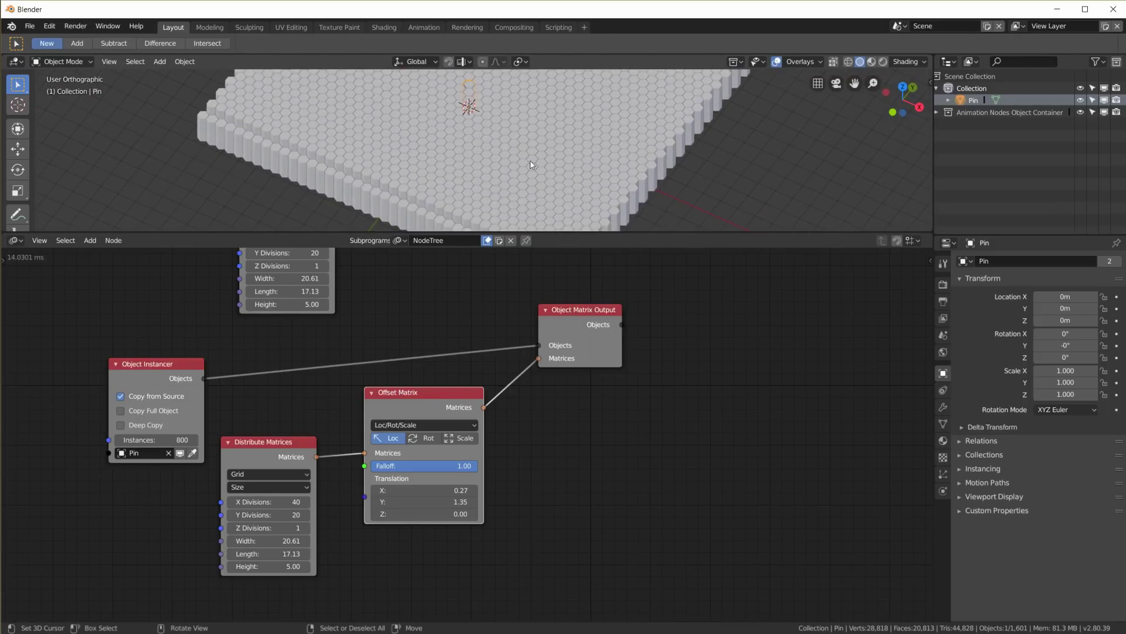
# Nudge the Offset Matrix node and move the first Object Matrix Output node directly above the second one.
pyautogui.scroll(-4, 582, 312)
pyautogui.moveTo(620, 343); pyautogui.dragTo(603, 438, button='middle')
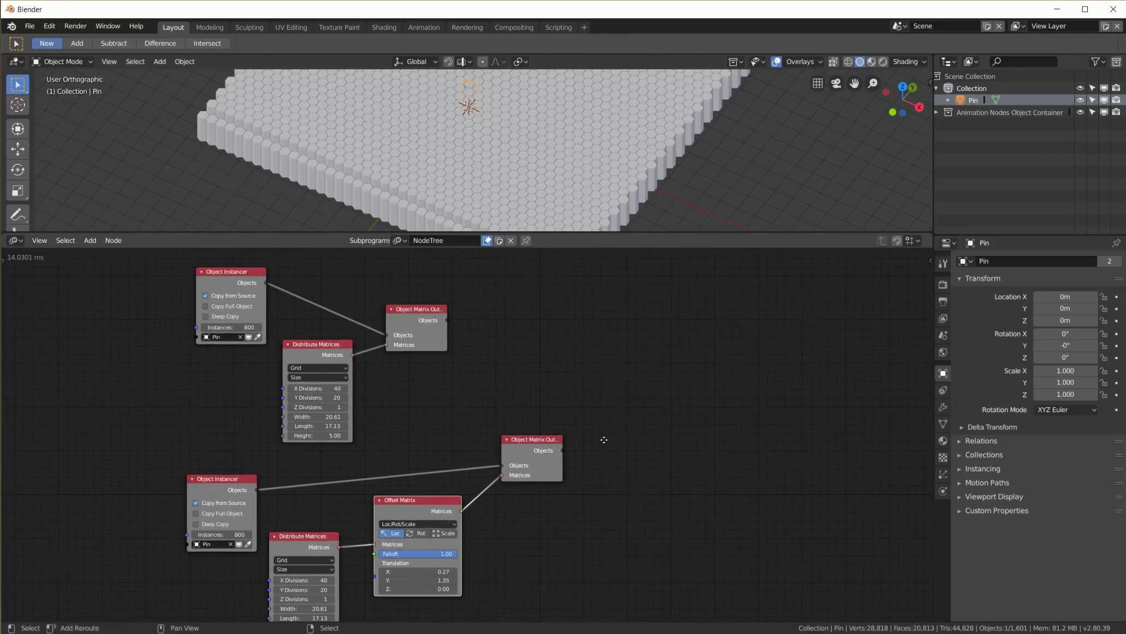
pyautogui.press('g')
pyautogui.click(406, 311)
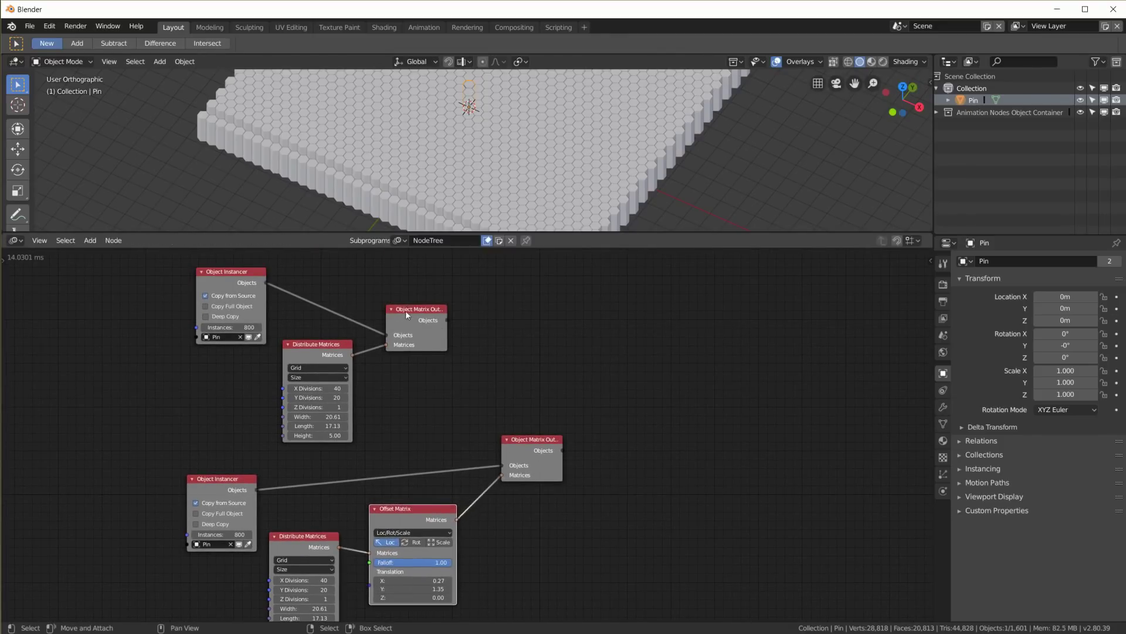
pyautogui.moveTo(406, 311); pyautogui.dragTo(537, 384)
pyautogui.scroll(3, 632, 428)
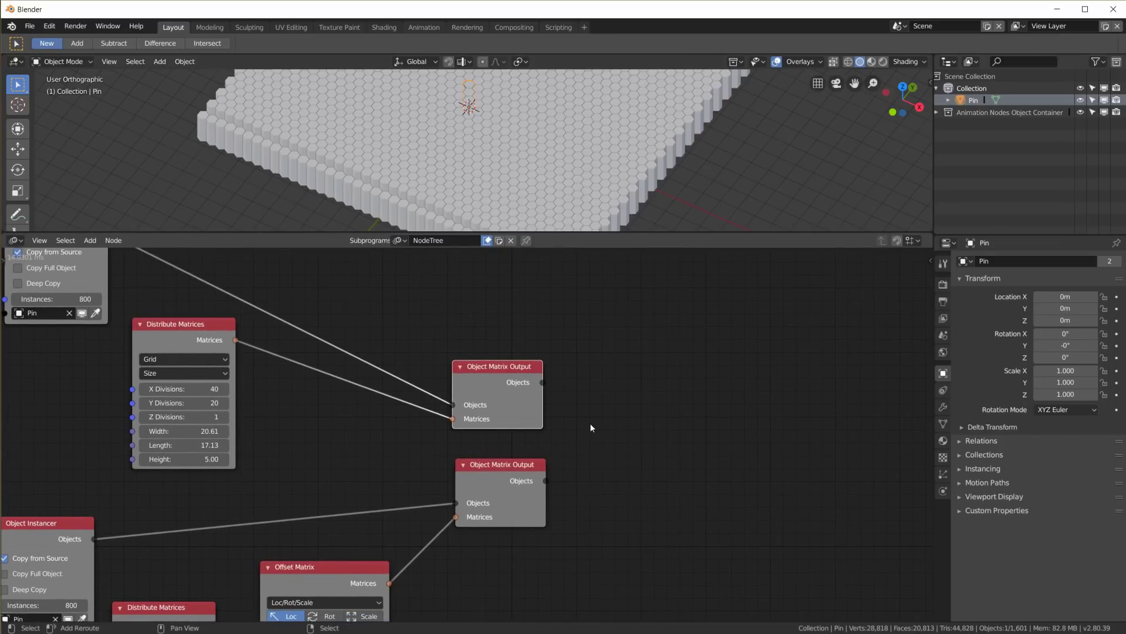
# Add a Combine Object List node beside the two Object Matrix Output nodes.
pyautogui.hotkey('shift', 'a')
pyautogui.moveTo(590, 423)
pyautogui.moveTo(590, 404)
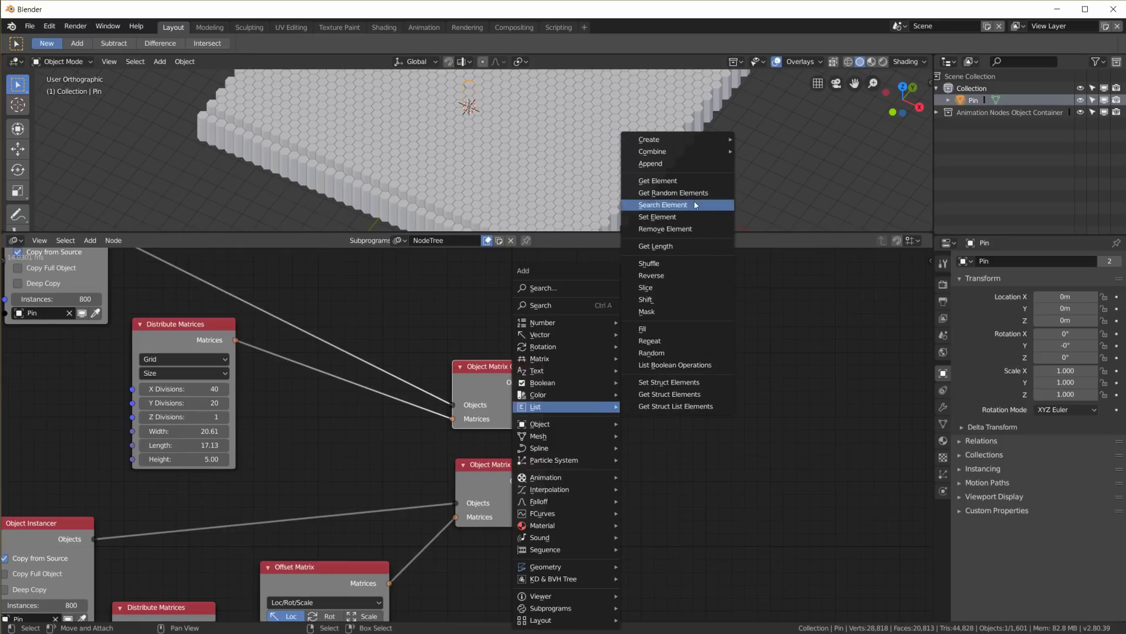
pyautogui.moveTo(693, 150)
pyautogui.click(812, 153)
pyautogui.click(565, 389)
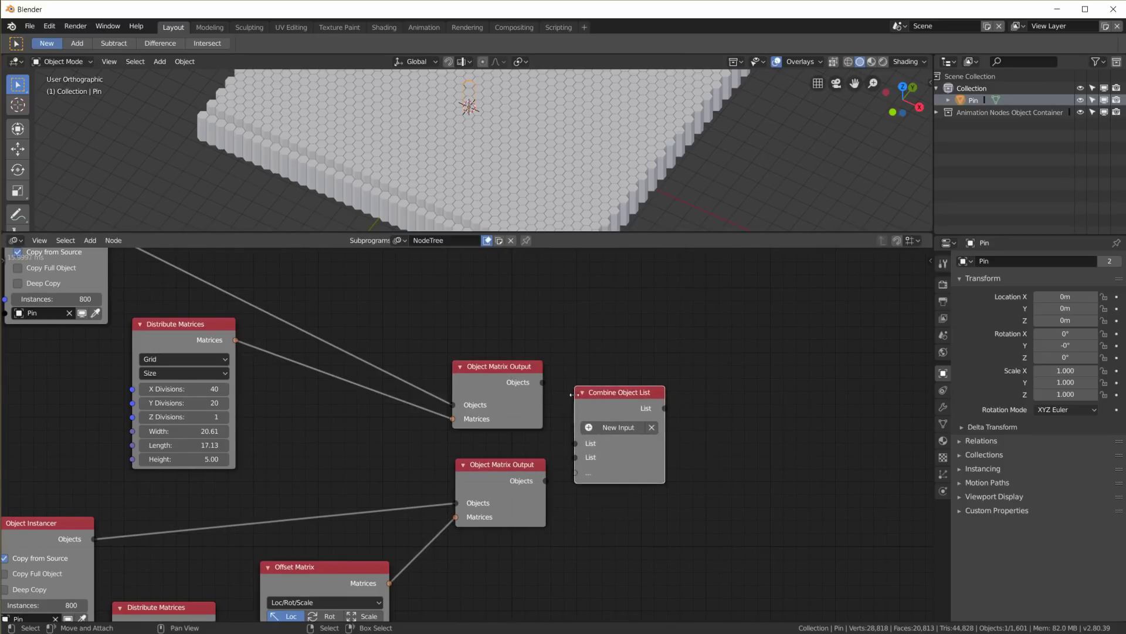
# Link the Objects outputs of both Object Matrix Output nodes to the two List inputs of Combine Object List.
pyautogui.moveTo(543, 382); pyautogui.dragTo(575, 444)
pyautogui.click(541, 492)
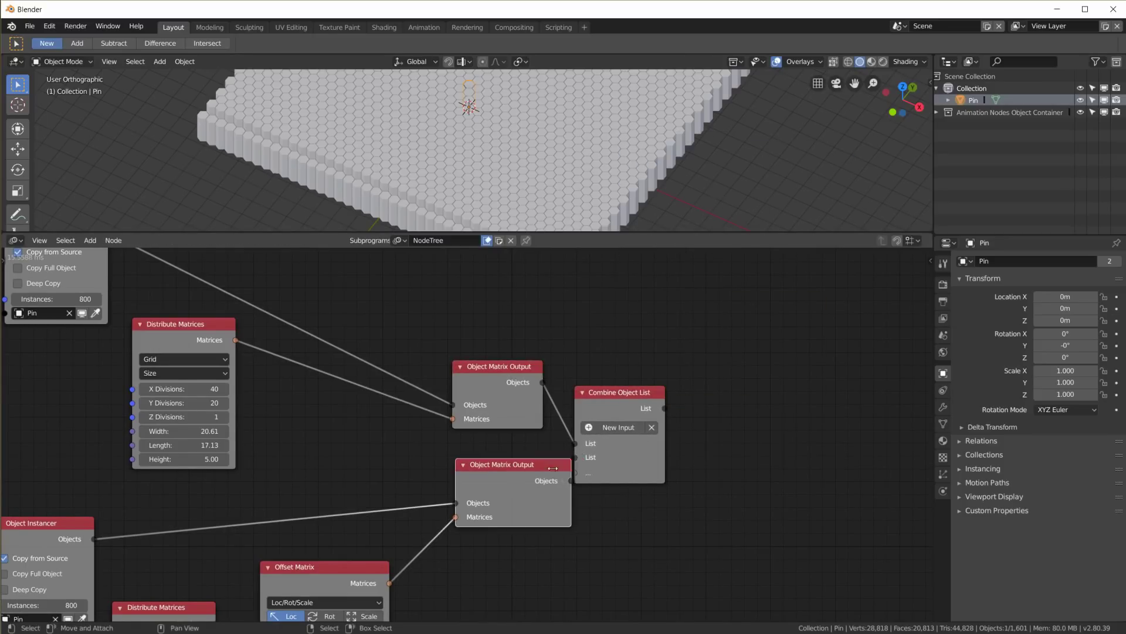
pyautogui.moveTo(541, 481); pyautogui.dragTo(575, 458)
pyautogui.moveTo(662, 415); pyautogui.dragTo(676, 420)
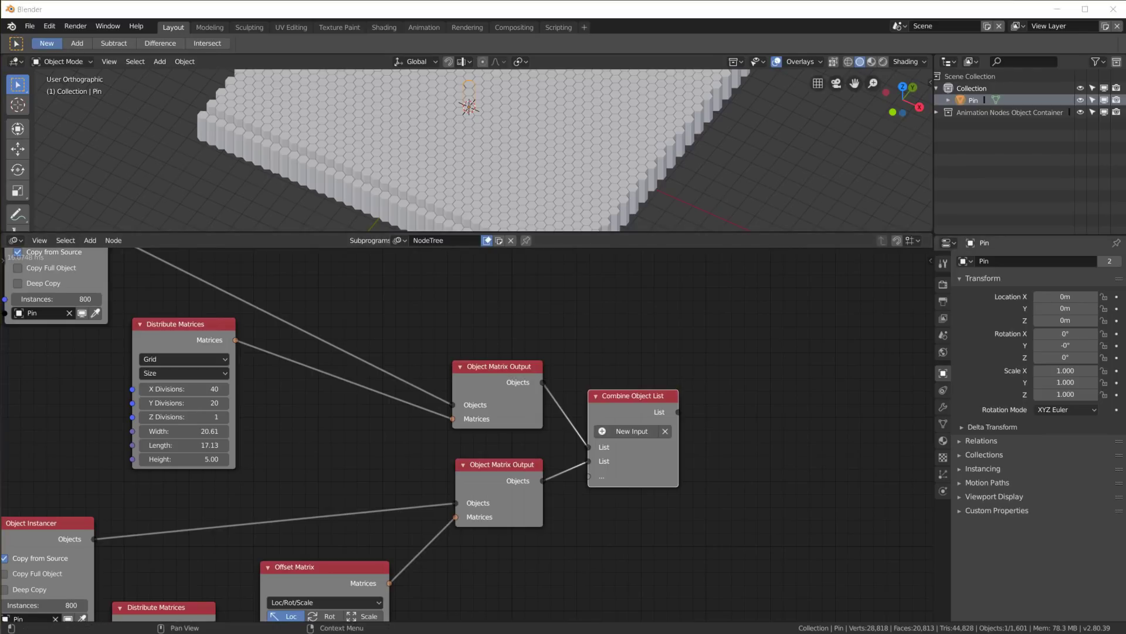
# Add a Loop subprogram's Loop Input node in the empty space below the existing node network.
pyautogui.moveTo(737, 495); pyautogui.dragTo(757, 340, button='middle')
pyautogui.scroll(-3, 769, 367)
pyautogui.scroll(-5, 775, 385)
pyautogui.moveTo(681, 488); pyautogui.dragTo(567, 385, button='middle')
pyautogui.hotkey('shift', 'a')
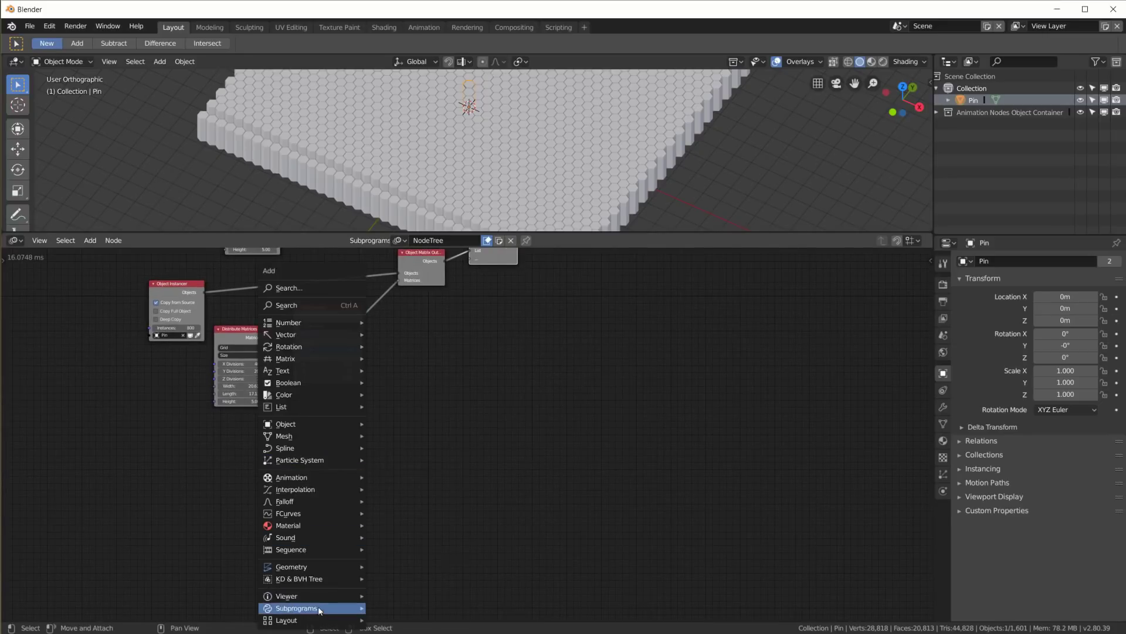
pyautogui.moveTo(317, 608)
pyautogui.click(422, 576)
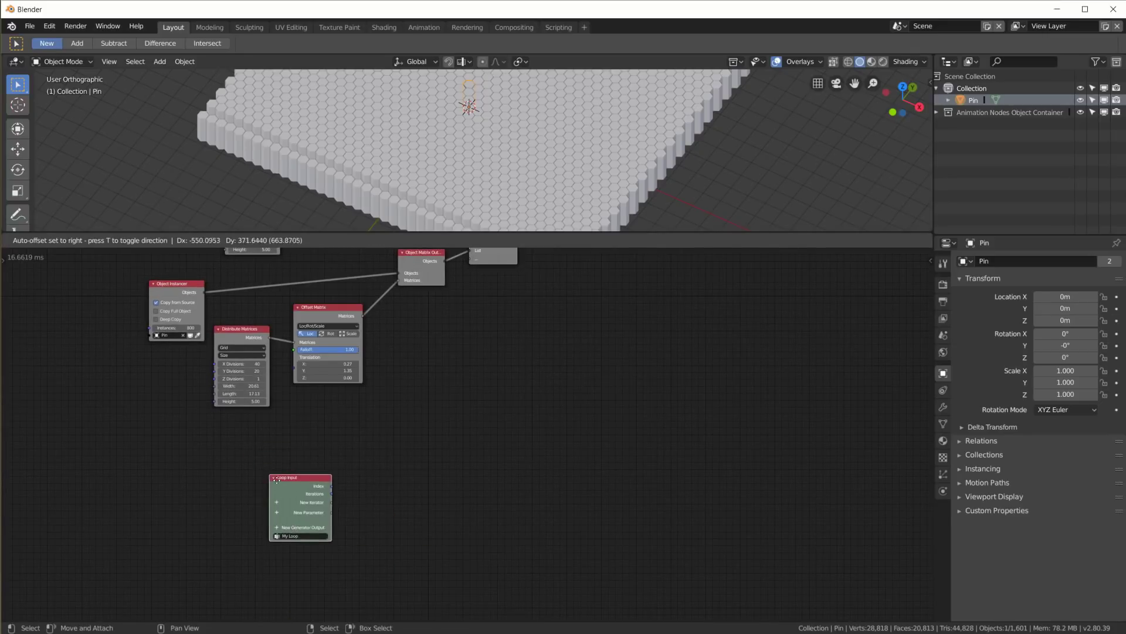
pyautogui.scroll(7, 325, 515)
pyautogui.moveTo(287, 566); pyautogui.dragTo(350, 483, button='middle')
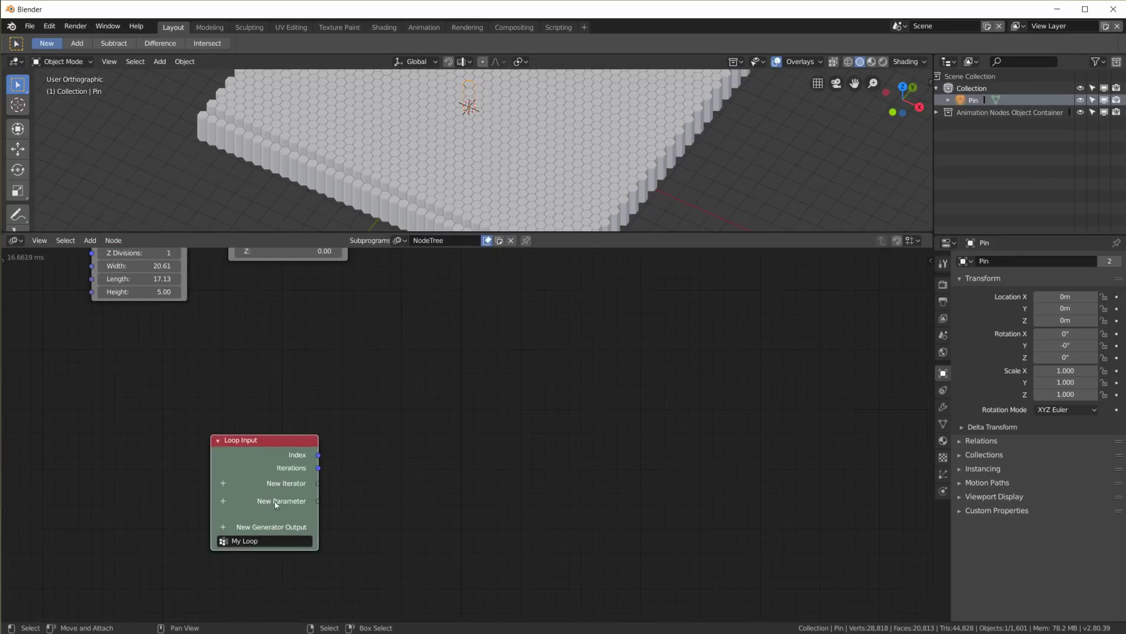
# Add an Object List iterator to the Loop Input node.
pyautogui.click(223, 484)
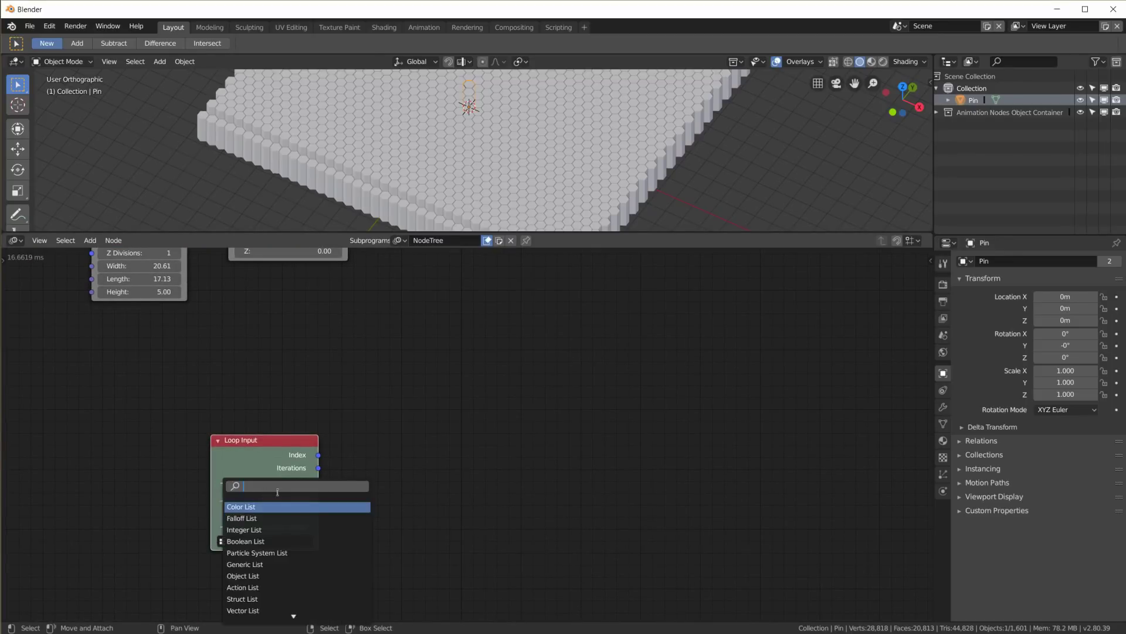
pyautogui.write('obj')
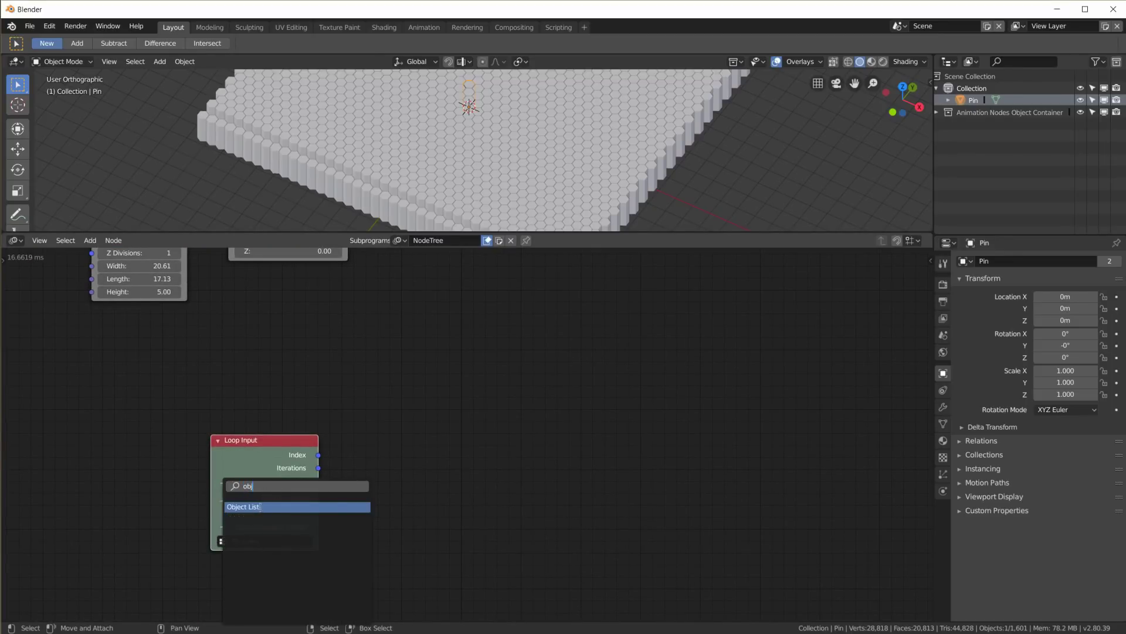
pyautogui.click(260, 507)
pyautogui.scroll(-2, 444, 446)
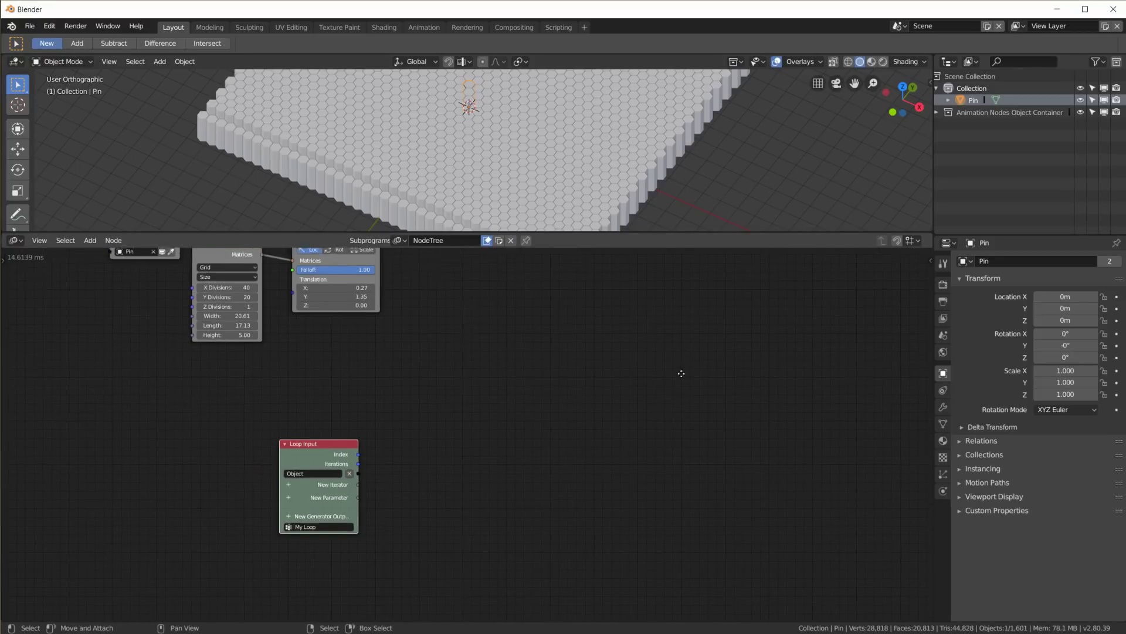
# Add an Invoke Subprogram node for My Loop beside Combine Object List and link the combined list to its input.
pyautogui.moveTo(681, 373); pyautogui.dragTo(653, 513, button='middle')
pyautogui.moveTo(576, 301); pyautogui.dragTo(582, 399, button='middle')
pyautogui.hotkey('shift', 'a')
pyautogui.moveTo(583, 389)
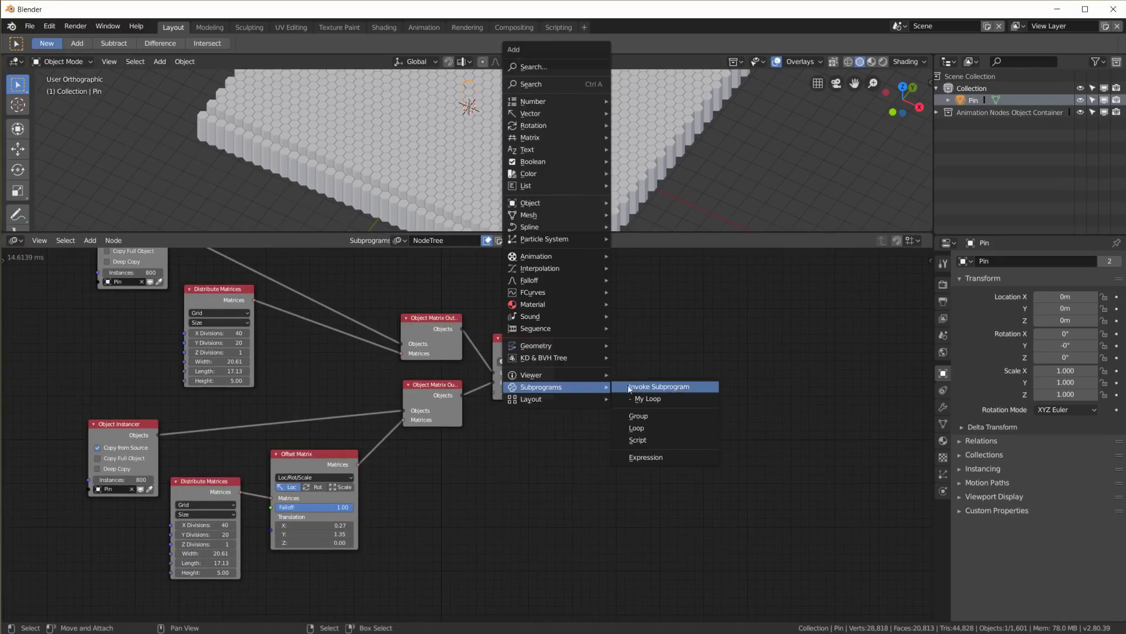
pyautogui.click(687, 395)
pyautogui.click(663, 414)
pyautogui.moveTo(554, 348); pyautogui.dragTo(594, 383)
# Rename the loop to "move pins" and shift its Loop Input node aside to free space for the loop's nodes.
pyautogui.moveTo(542, 516); pyautogui.dragTo(681, 264, button='middle')
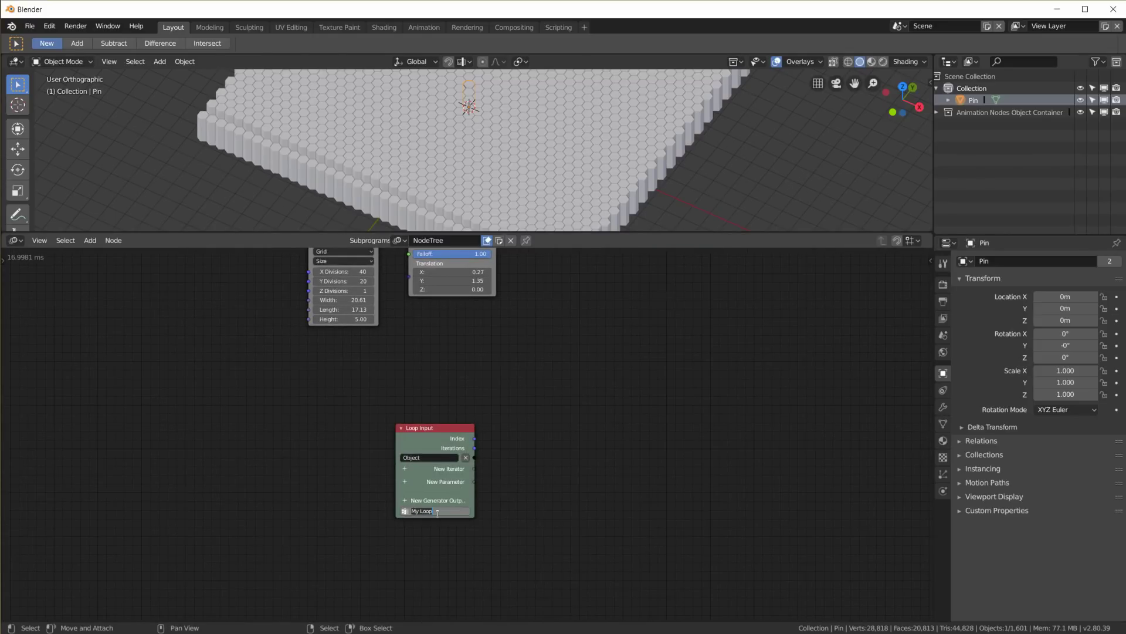
pyautogui.write('move pins')
pyautogui.press('Return')
pyautogui.moveTo(455, 430); pyautogui.dragTo(171, 448)
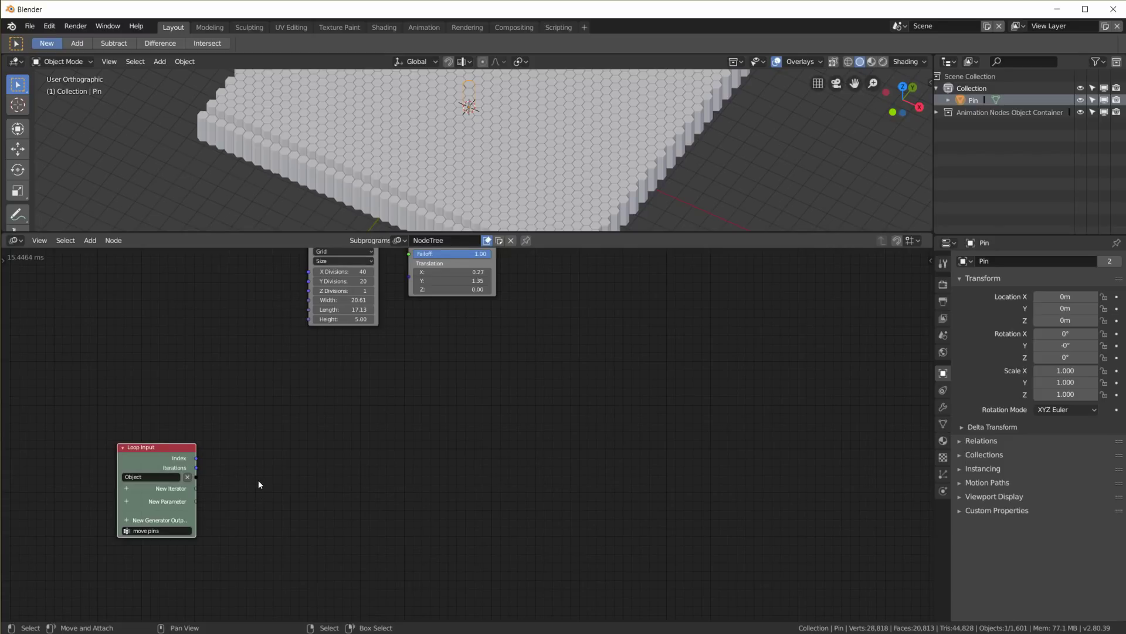
# Add an Object Transforms Input node and feed it the Object output of the Loop Input node.
pyautogui.hotkey('shift', 'a')
pyautogui.moveTo(215, 310)
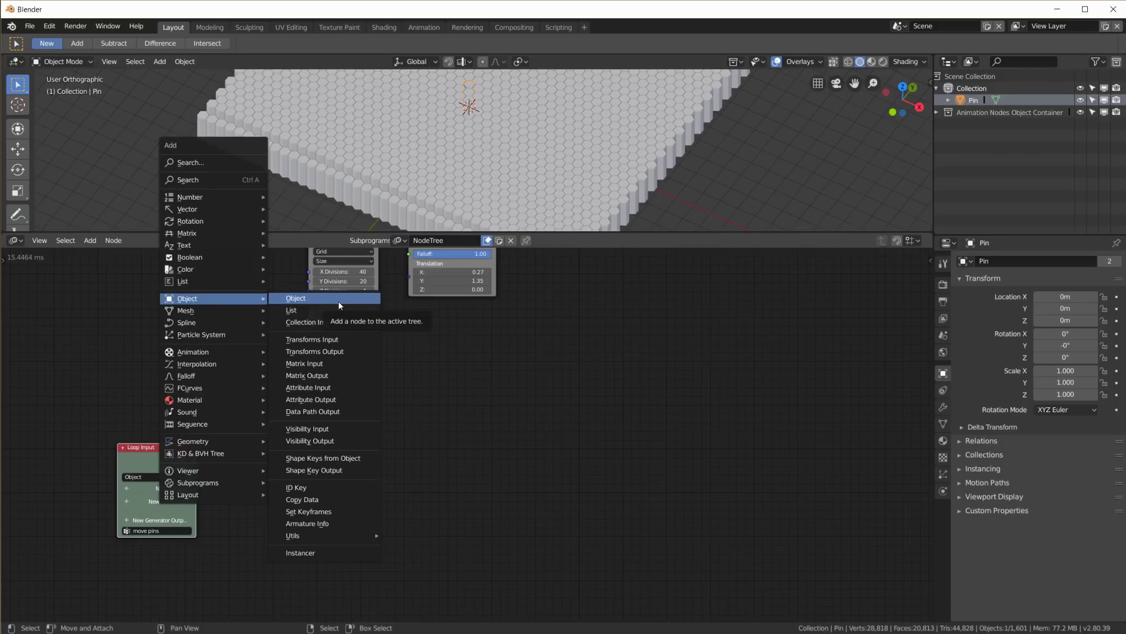
pyautogui.click(312, 340)
pyautogui.click(221, 474)
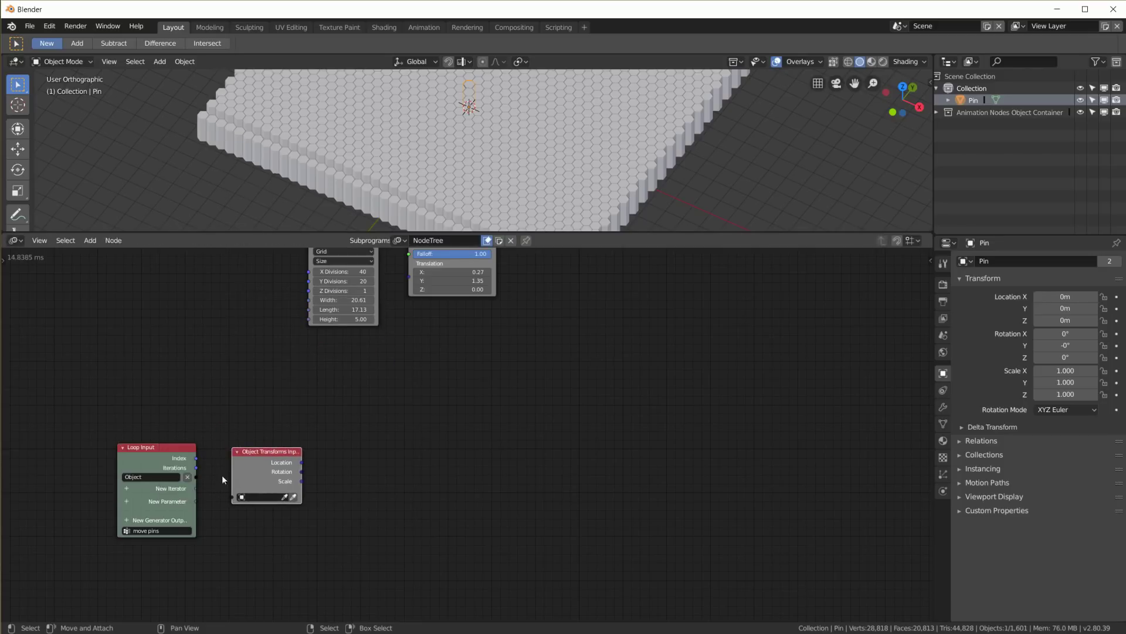
pyautogui.moveTo(198, 478); pyautogui.dragTo(320, 482)
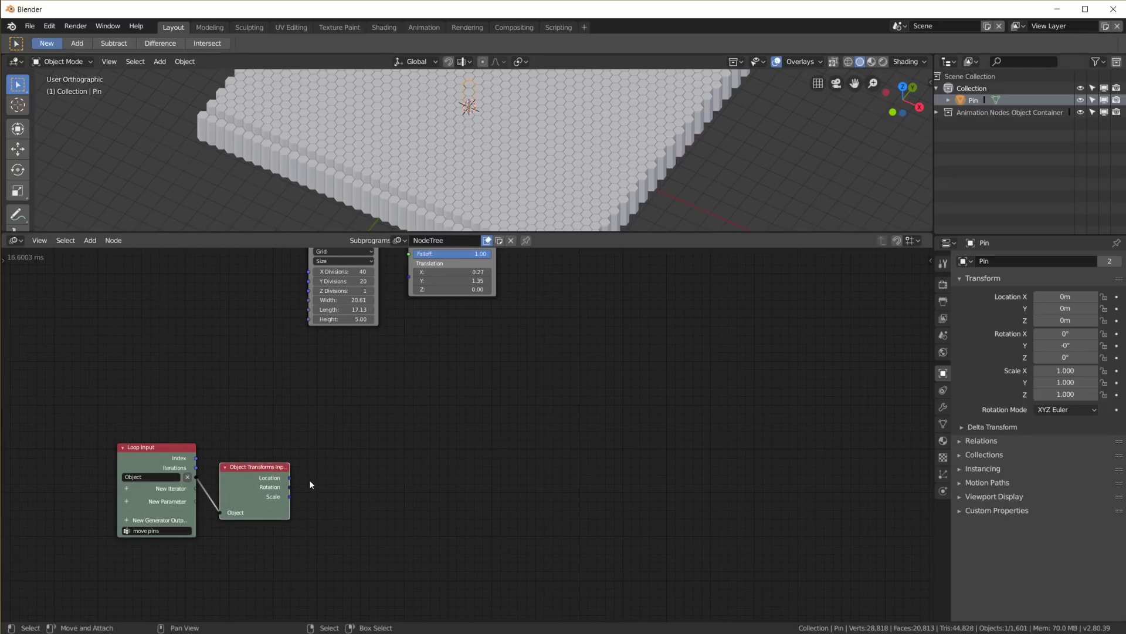
# Add a Separate Vector node, link the Location output of Object Transforms Input to it, and align it beside that node.
pyautogui.hotkey('shift', 'a')
pyautogui.moveTo(338, 369)
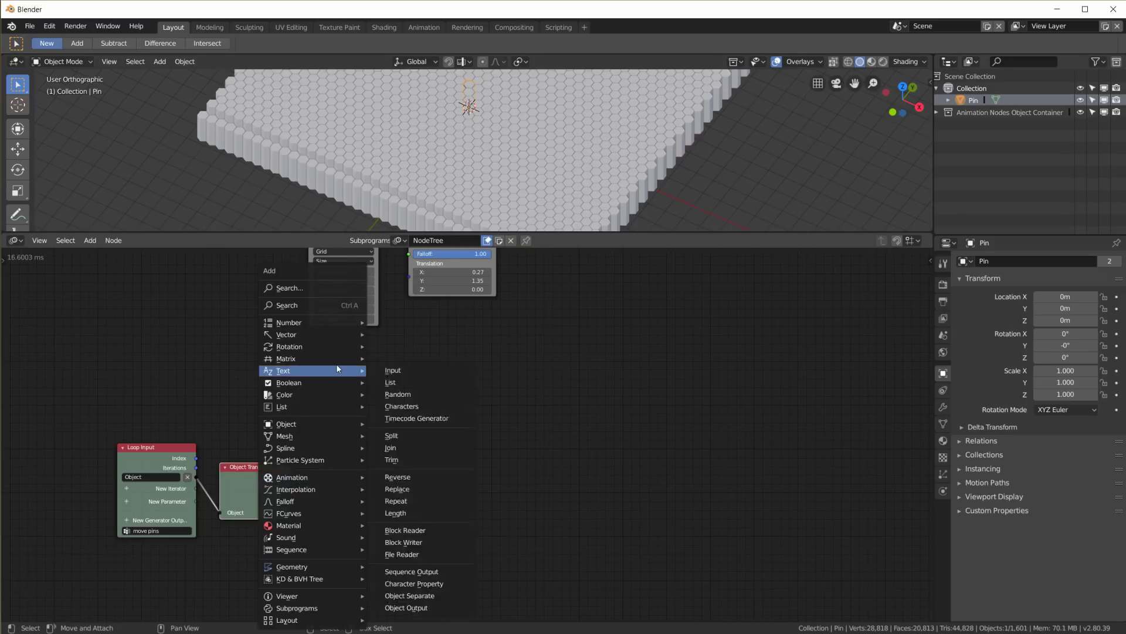
pyautogui.moveTo(311, 334)
pyautogui.click(411, 329)
pyautogui.click(320, 447)
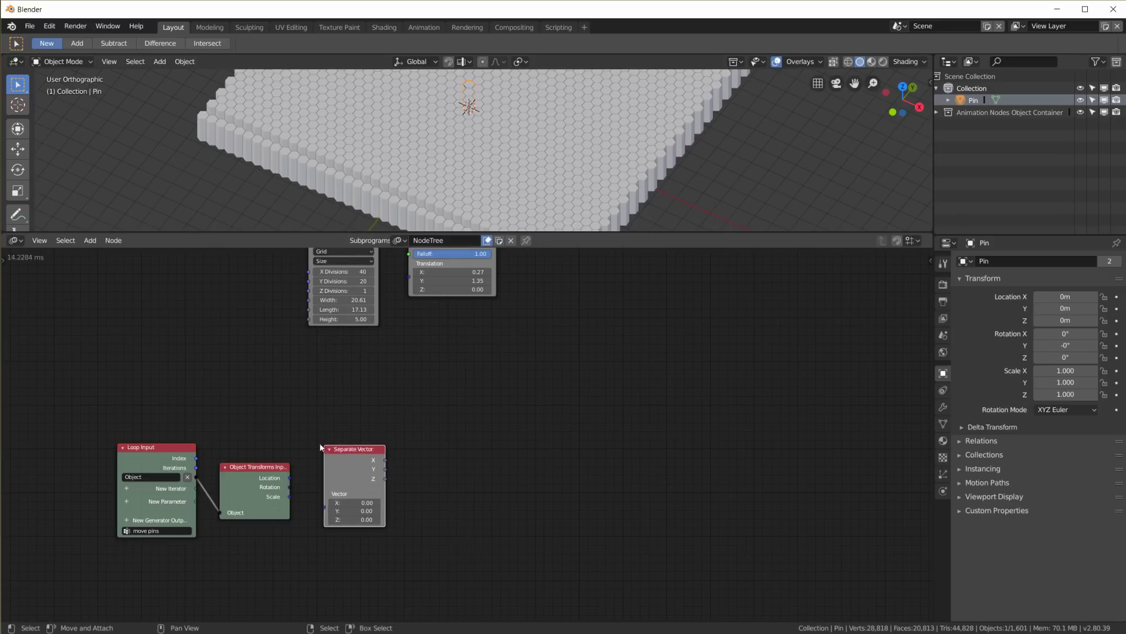
pyautogui.moveTo(291, 479); pyautogui.dragTo(325, 508)
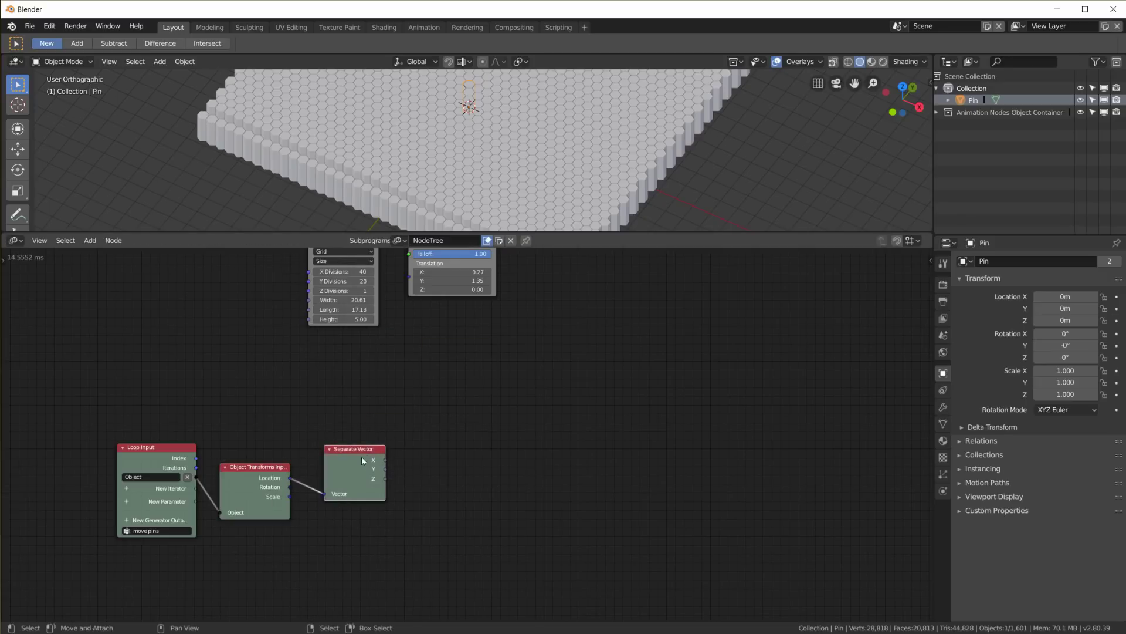
pyautogui.moveTo(352, 448); pyautogui.dragTo(341, 468)
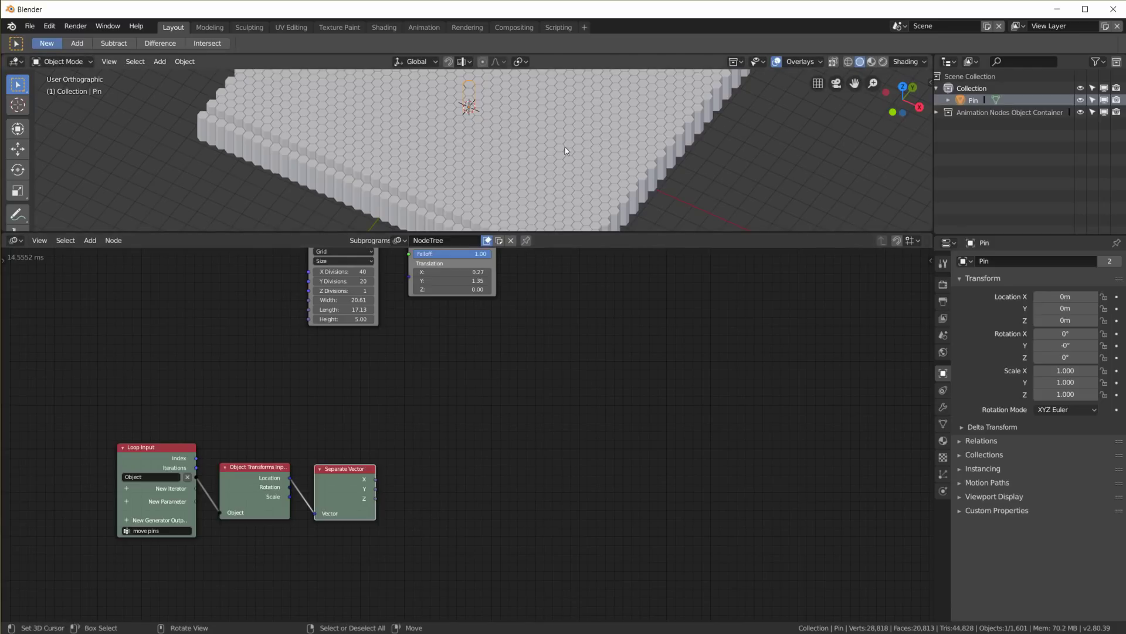
# Add a Combine Vector node, link X and Y from Separate Vector to it, and place it well apart from that node.
pyautogui.moveTo(511, 546); pyautogui.dragTo(460, 447, button='middle')
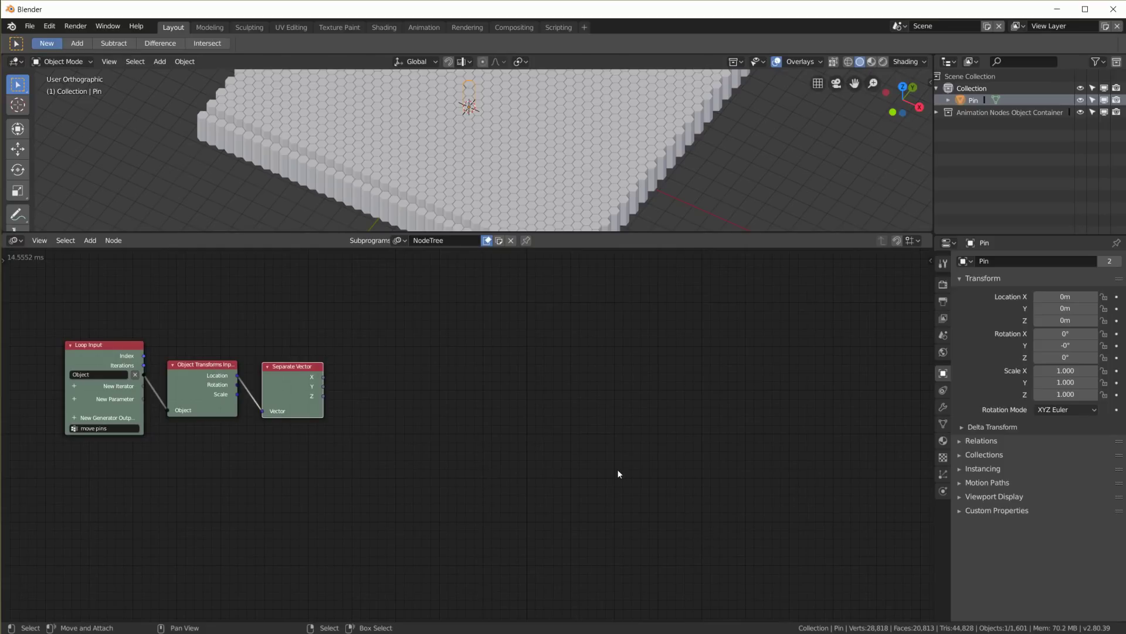
pyautogui.moveTo(618, 473); pyautogui.dragTo(591, 493, button='middle')
pyautogui.hotkey('shift', 'a')
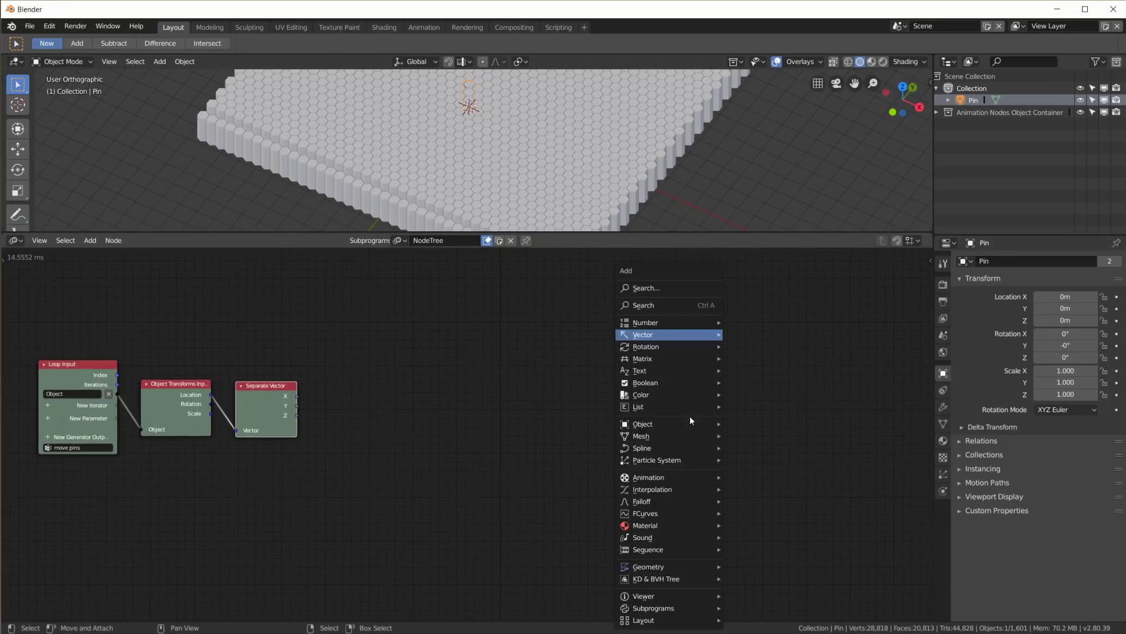
pyautogui.moveTo(671, 368)
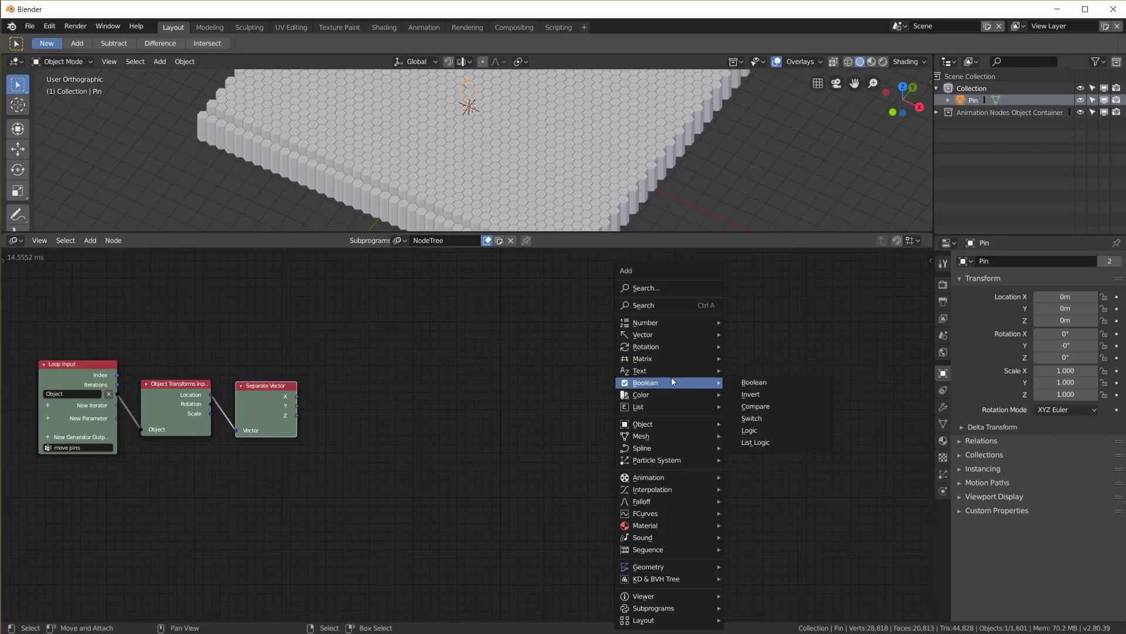
pyautogui.moveTo(664, 336)
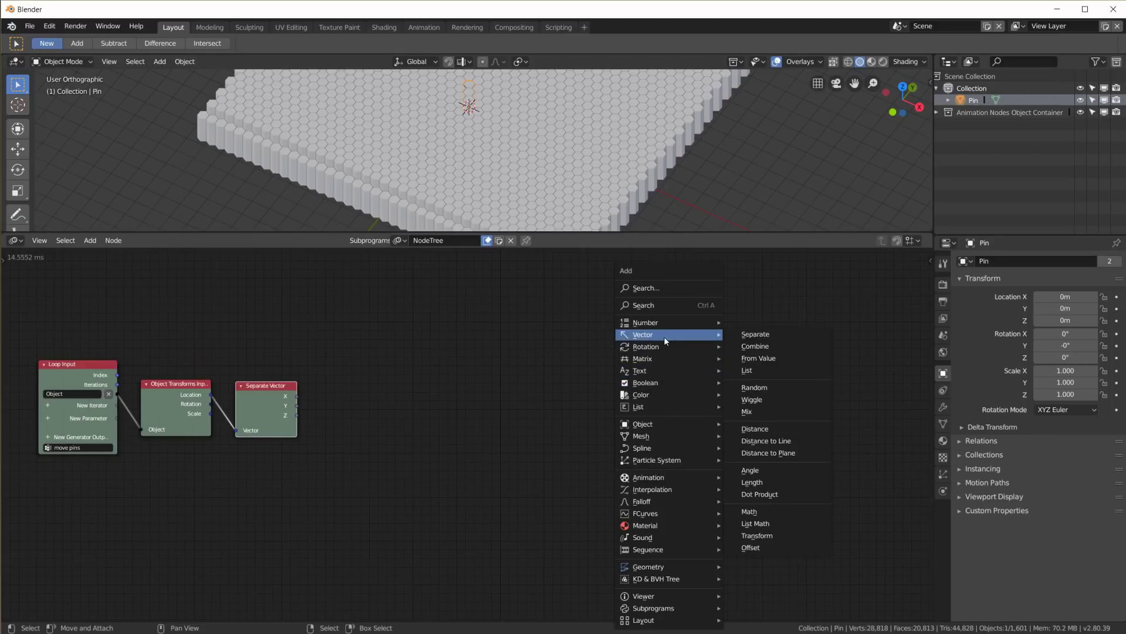
pyautogui.click(780, 346)
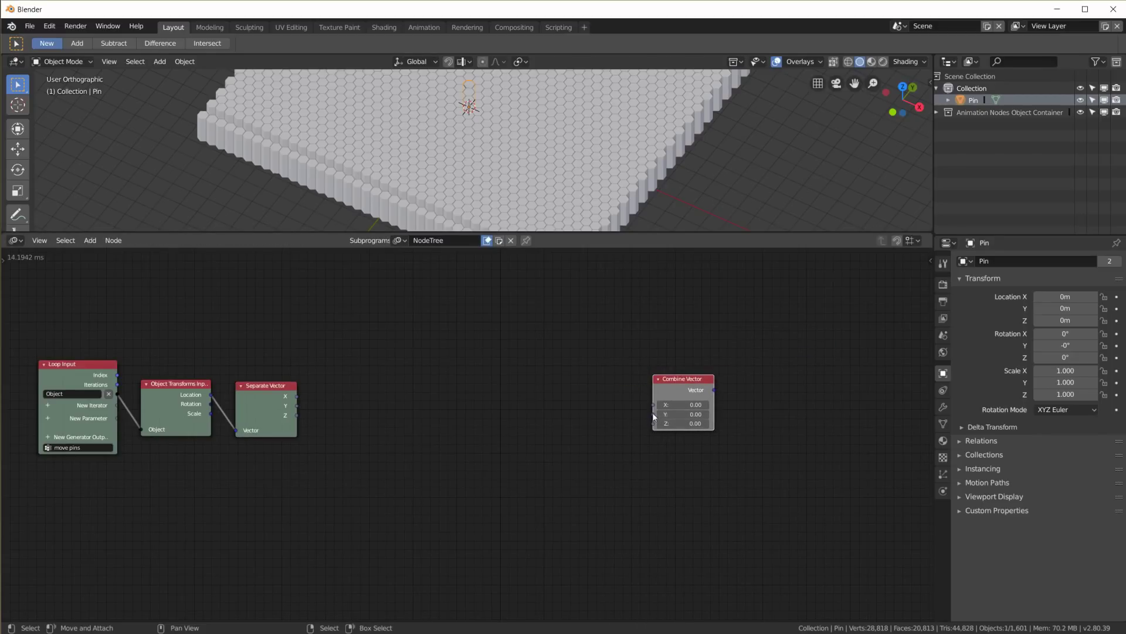
pyautogui.moveTo(653, 404)
pyautogui.mouseDown()
pyautogui.moveTo(296, 396)
pyautogui.moveTo(655, 414)
pyautogui.mouseUp()
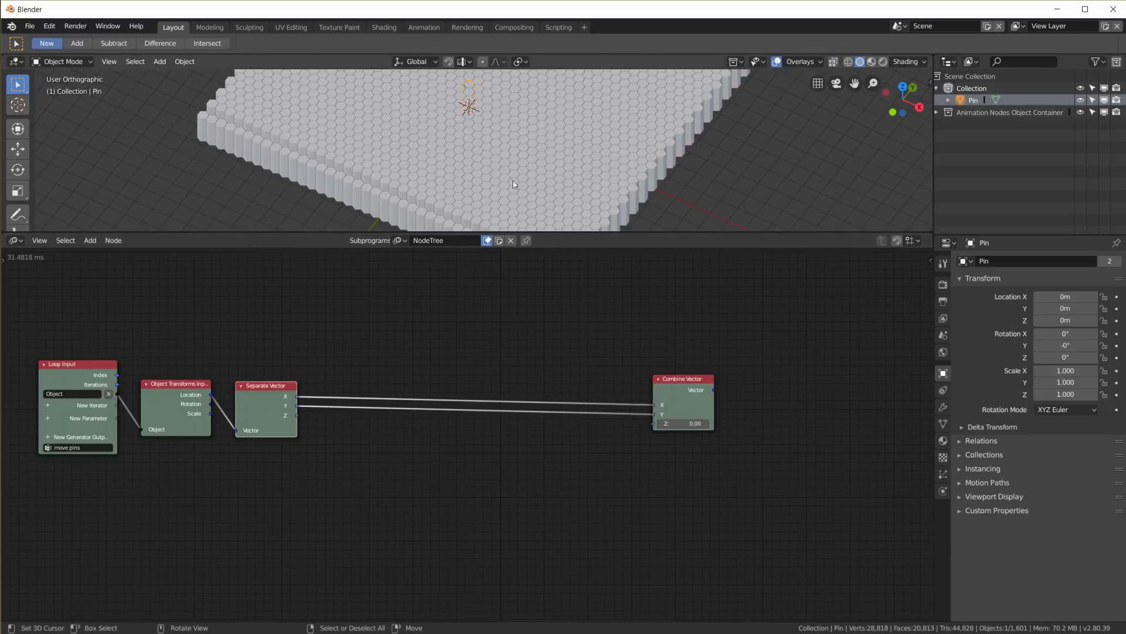
pyautogui.moveTo(703, 376); pyautogui.dragTo(786, 381)
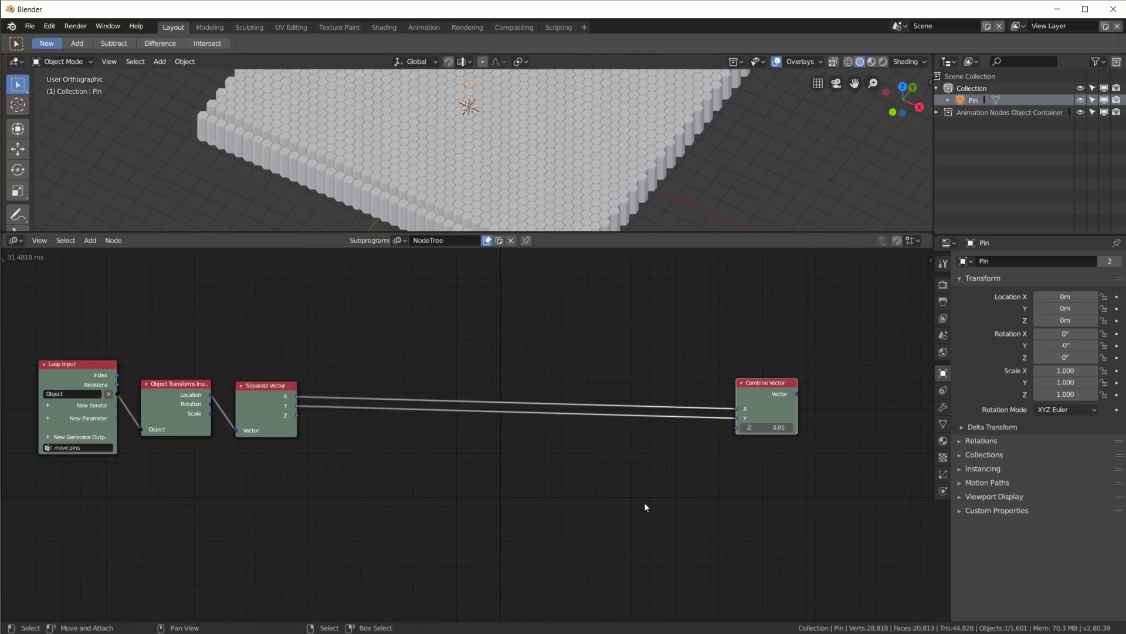
# Add an Object Transforms Output node beside Combine Vector and enable its X, Y and Z location channels.
pyautogui.hotkey('alt', 'Tab')
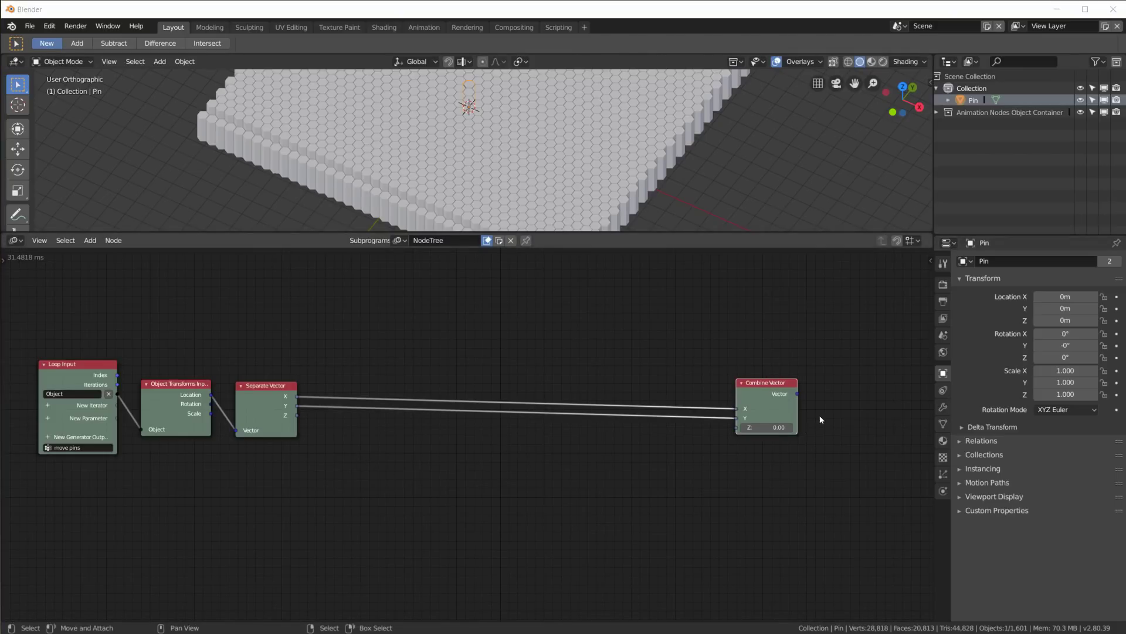
pyautogui.hotkey('shift', 'a')
pyautogui.moveTo(809, 423)
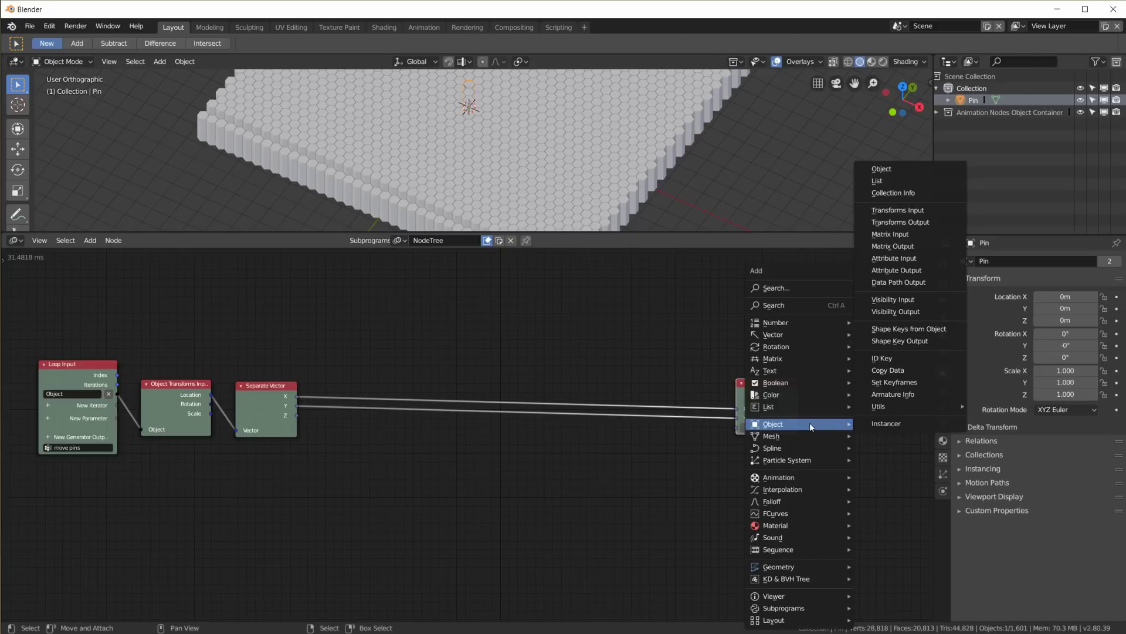
pyautogui.click(900, 222)
pyautogui.click(802, 391)
pyautogui.moveTo(798, 394); pyautogui.dragTo(817, 425)
pyautogui.moveTo(799, 385); pyautogui.dragTo(883, 343)
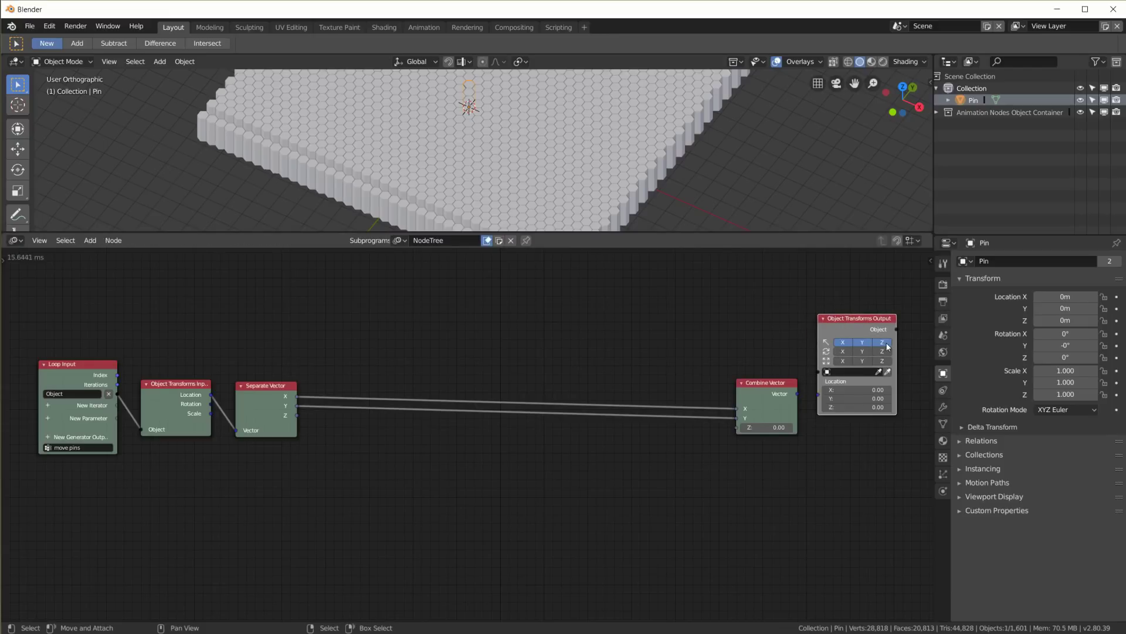
# Link Combine Vector to the Location input and the loop's Object to the Object input of Object Transforms Output, and lower the in-between nodes.
pyautogui.moveTo(798, 394); pyautogui.dragTo(776, 403)
pyautogui.moveTo(819, 371); pyautogui.dragTo(171, 424)
pyautogui.click(257, 391)
pyautogui.moveTo(258, 396); pyautogui.dragTo(257, 431)
pyautogui.moveTo(768, 407); pyautogui.dragTo(762, 414)
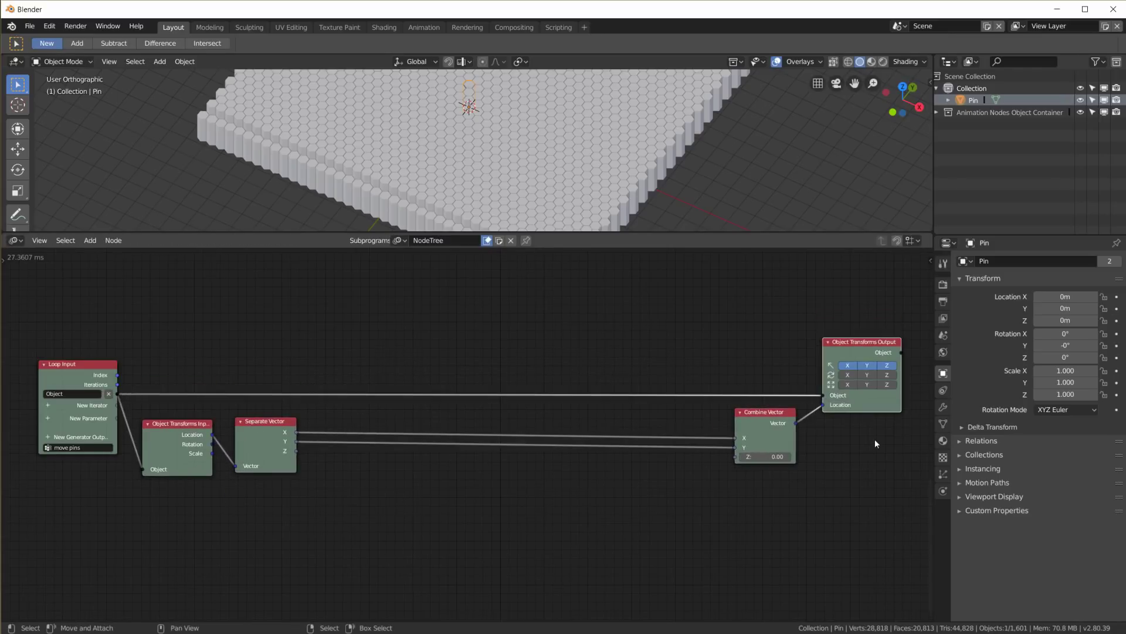
# Add an Object List generator output to the "move pins" Loop Input and put its node down in empty space.
pyautogui.scroll(-2, 874, 438)
pyautogui.moveTo(827, 449); pyautogui.dragTo(726, 515, button='middle')
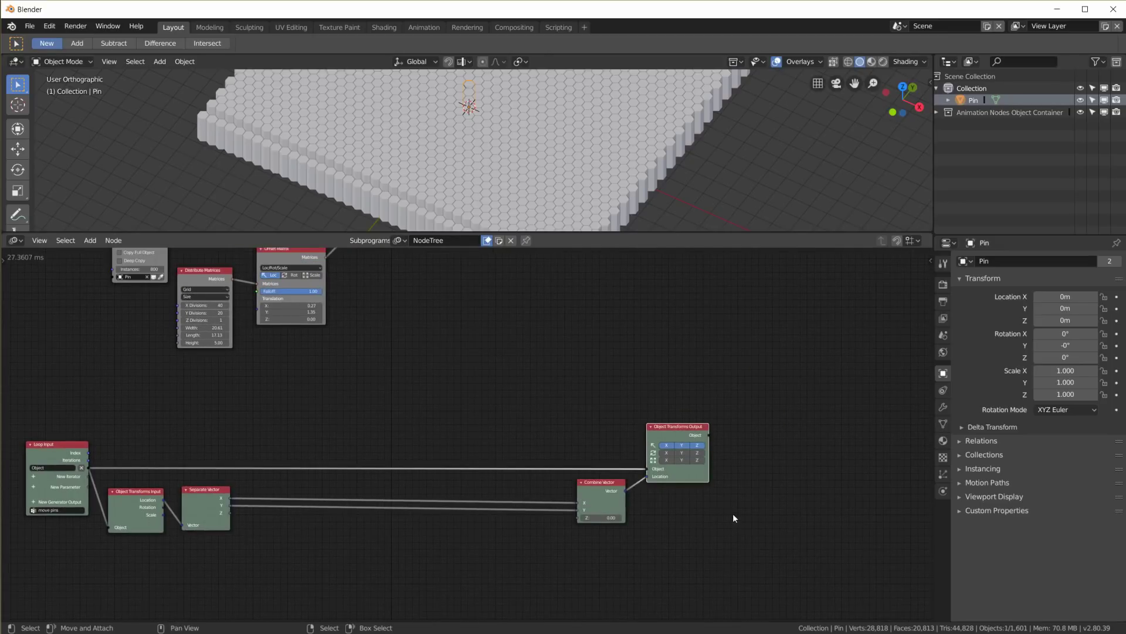
pyautogui.moveTo(64, 444); pyautogui.dragTo(68, 434)
pyautogui.hotkey('shift', 'a')
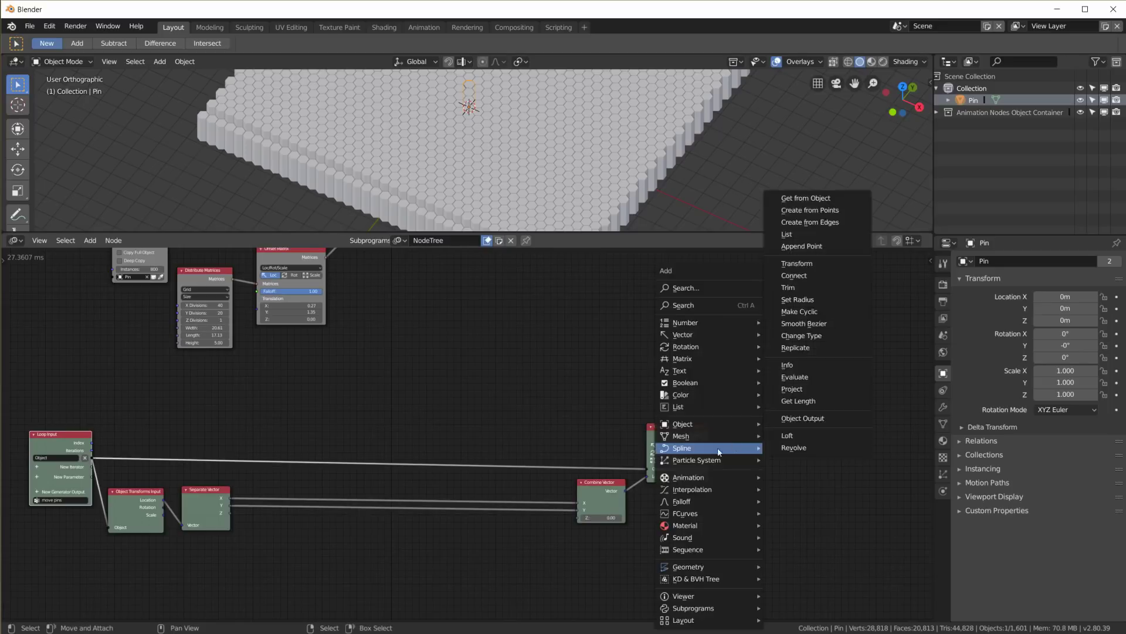
pyautogui.scroll(8, 39, 494)
pyautogui.moveTo(96, 512); pyautogui.dragTo(550, 448, button='middle')
pyautogui.click(122, 477)
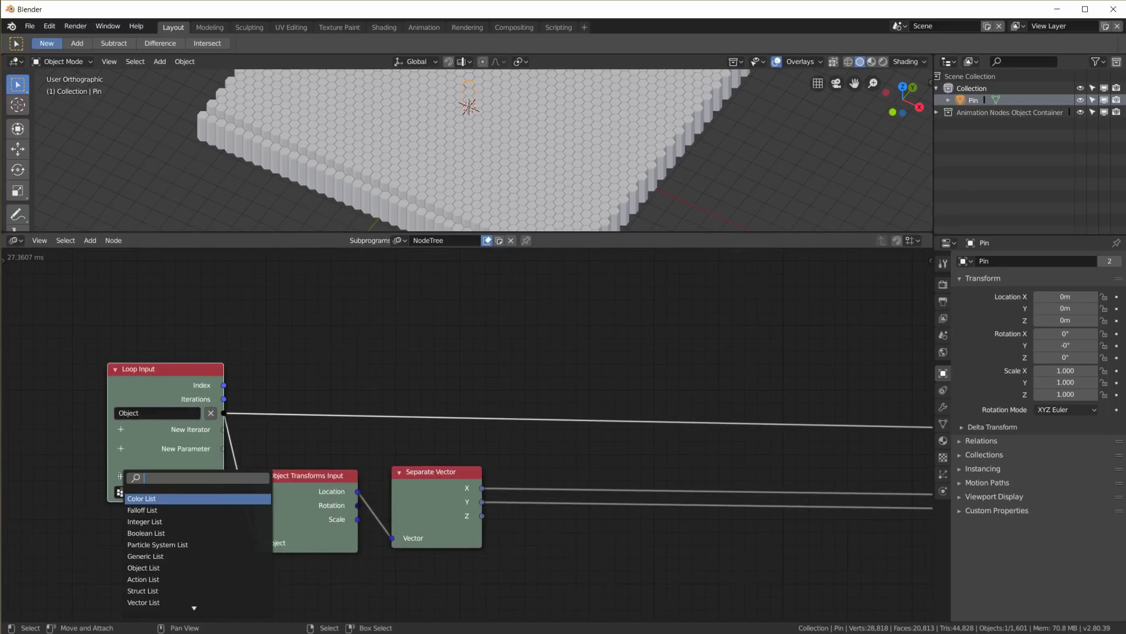
pyautogui.click(143, 567)
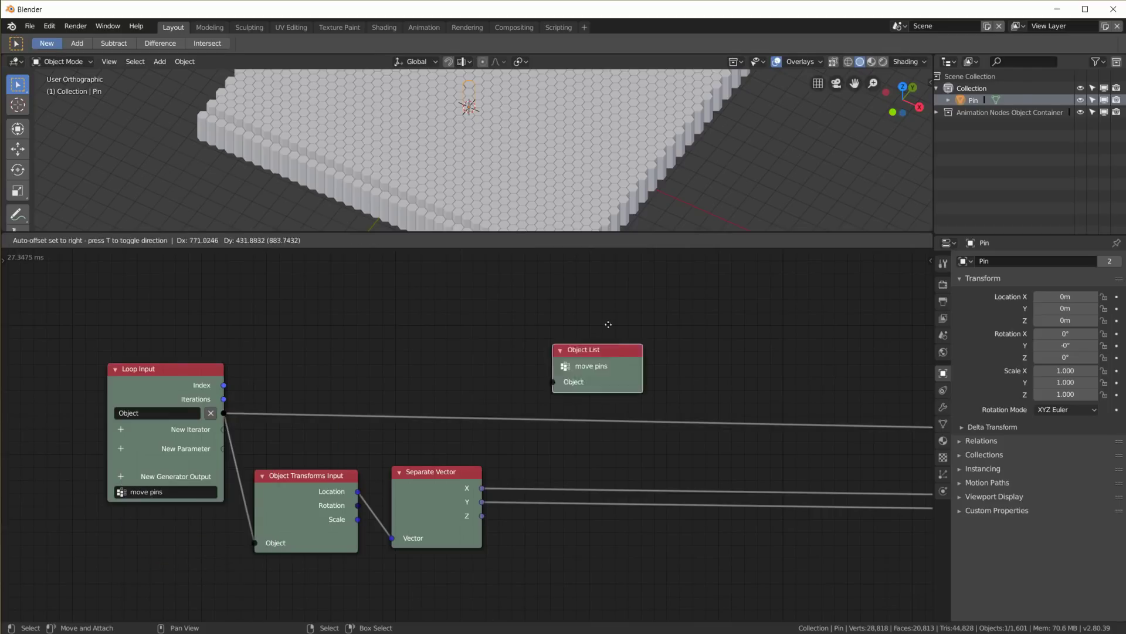
pyautogui.click(845, 352)
pyautogui.moveTo(845, 352); pyautogui.dragTo(390, 385, button='middle')
pyautogui.scroll(-2, 375, 382)
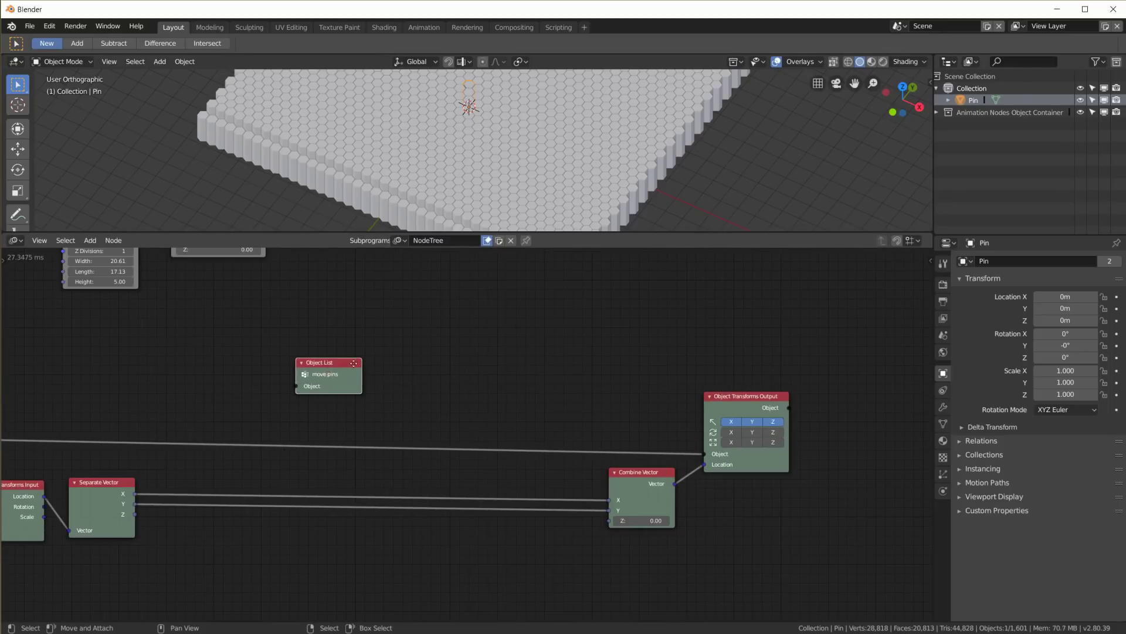
# Place the Object List node beside Object Transforms Output and link that node's Object output to its Object input.
pyautogui.moveTo(354, 363); pyautogui.dragTo(865, 408)
pyautogui.moveTo(790, 407); pyautogui.dragTo(809, 431)
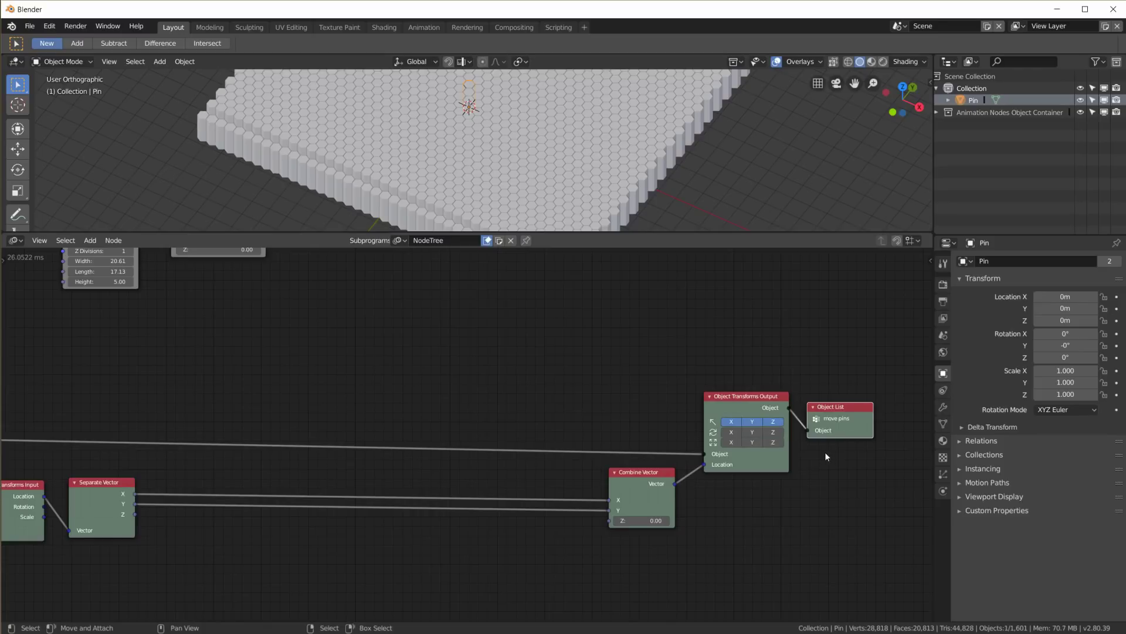
pyautogui.moveTo(487, 315); pyautogui.dragTo(527, 388)
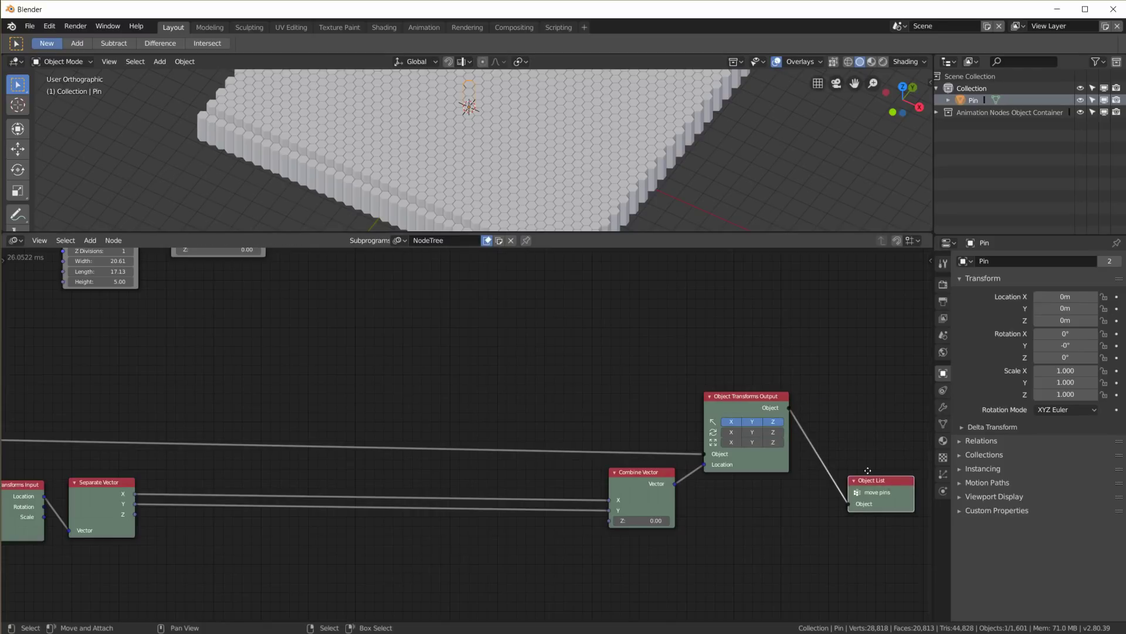
pyautogui.moveTo(873, 481); pyautogui.dragTo(847, 421)
# Add a Math node below the links running between Separate Vector and Combine Vector.
pyautogui.moveTo(511, 256); pyautogui.dragTo(621, 463, button='middle')
pyautogui.moveTo(753, 328); pyautogui.dragTo(731, 408, button='middle')
pyautogui.moveTo(648, 322); pyautogui.dragTo(644, 315)
pyautogui.moveTo(680, 498); pyautogui.dragTo(834, 506, button='middle')
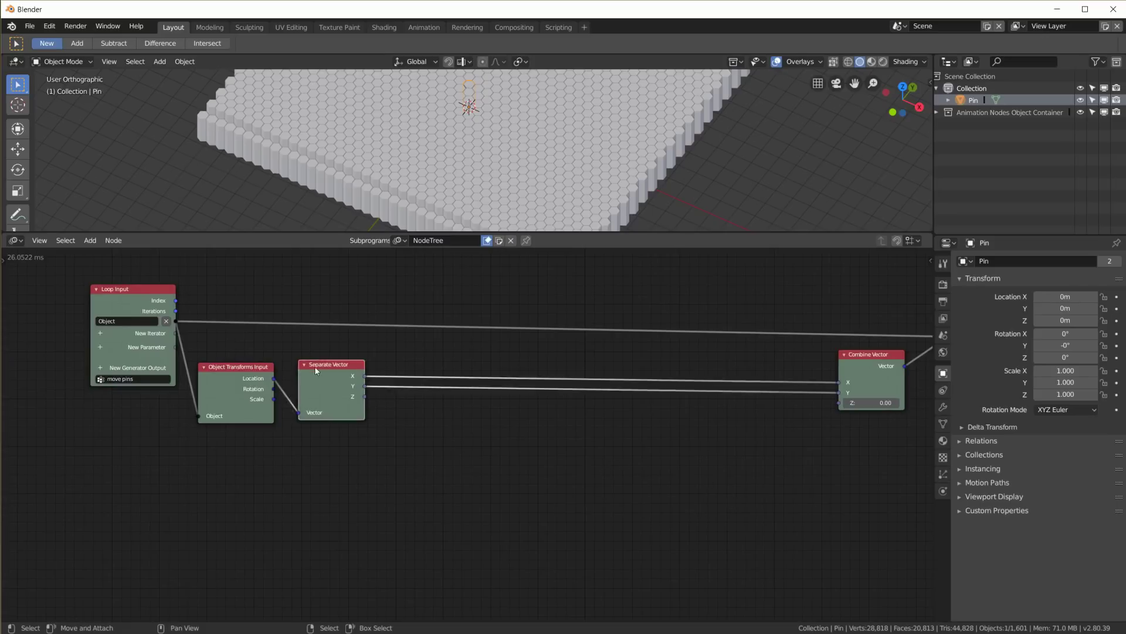
pyautogui.moveTo(314, 366); pyautogui.dragTo(305, 368)
pyautogui.moveTo(553, 476); pyautogui.dragTo(554, 428, button='middle')
pyautogui.hotkey('shift', 'a')
pyautogui.moveTo(483, 387)
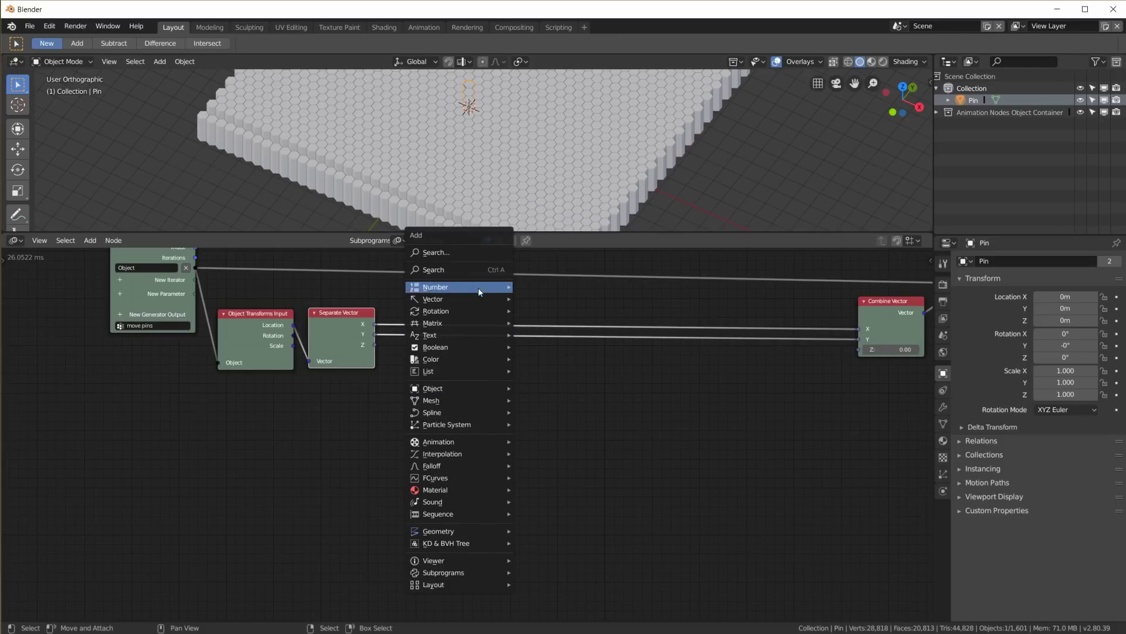
pyautogui.moveTo(477, 288)
pyautogui.click(568, 442)
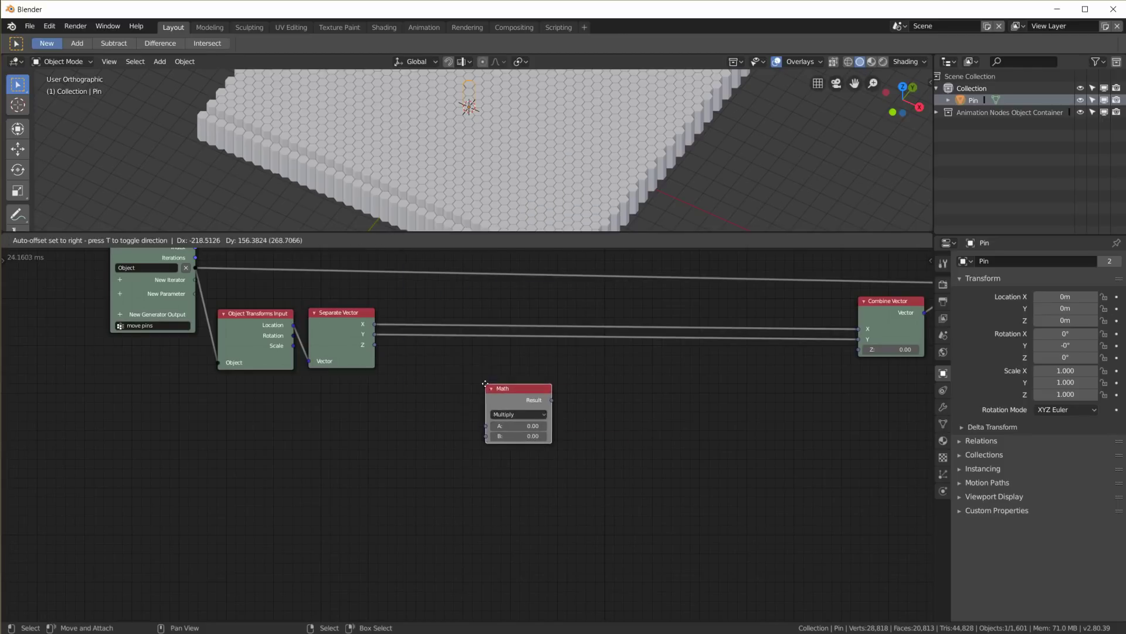
pyautogui.click(531, 405)
# Set the Math node's operation to Sin and link X from Separate Vector to its A input.
pyautogui.click(523, 395)
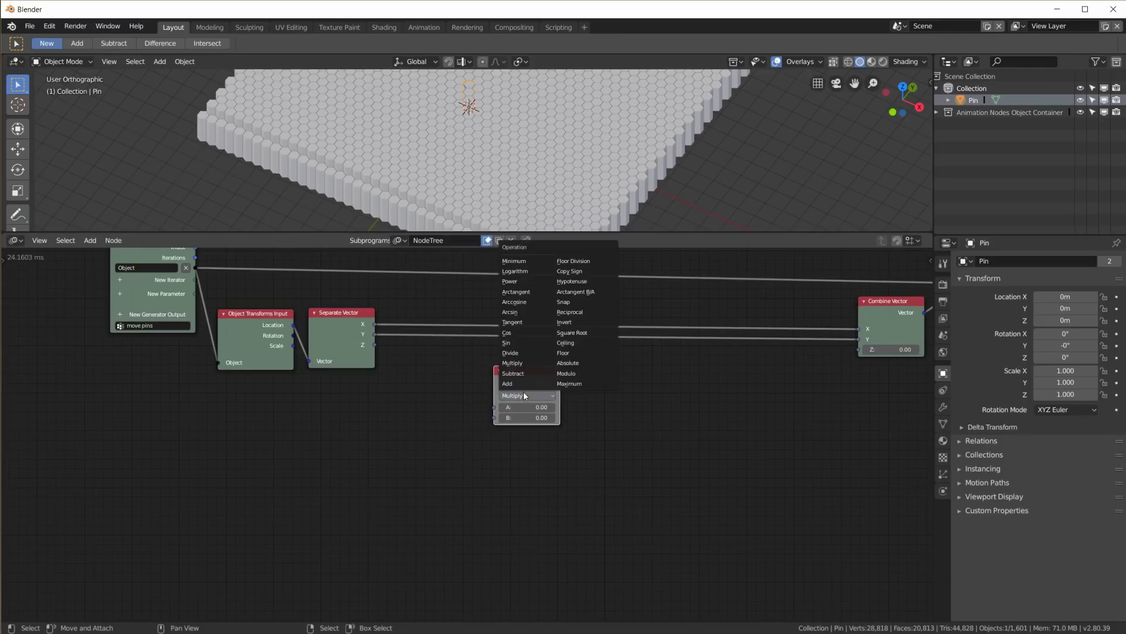
pyautogui.click(516, 343)
pyautogui.moveTo(520, 372)
pyautogui.mouseDown()
pyautogui.moveTo(511, 364)
pyautogui.moveTo(509, 375)
pyautogui.mouseUp()
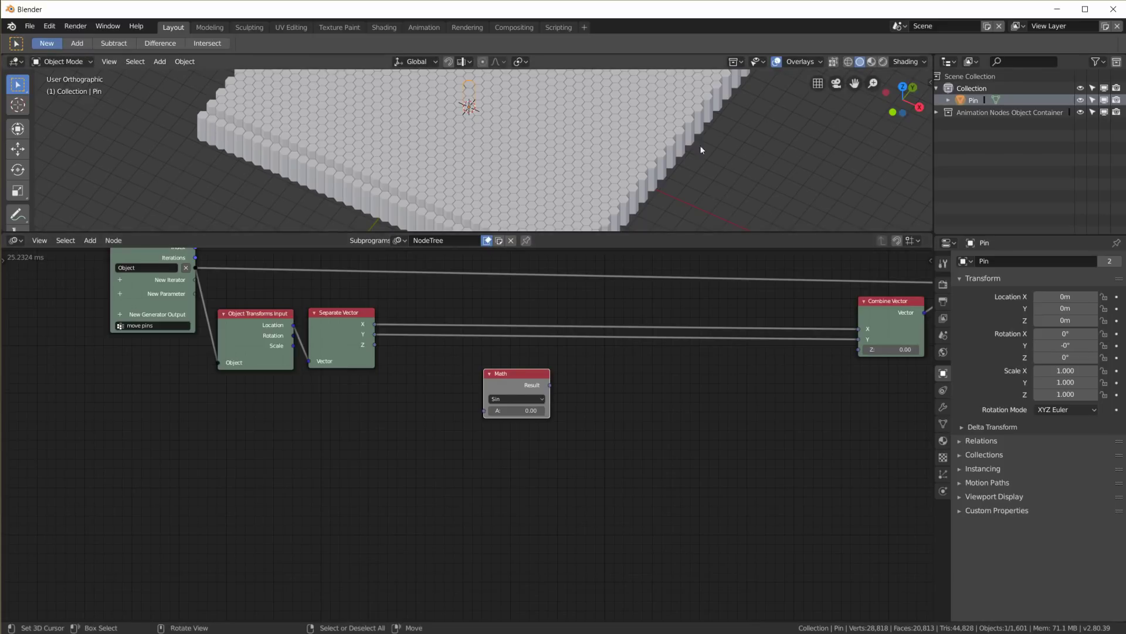
pyautogui.moveTo(515, 378); pyautogui.dragTo(518, 385)
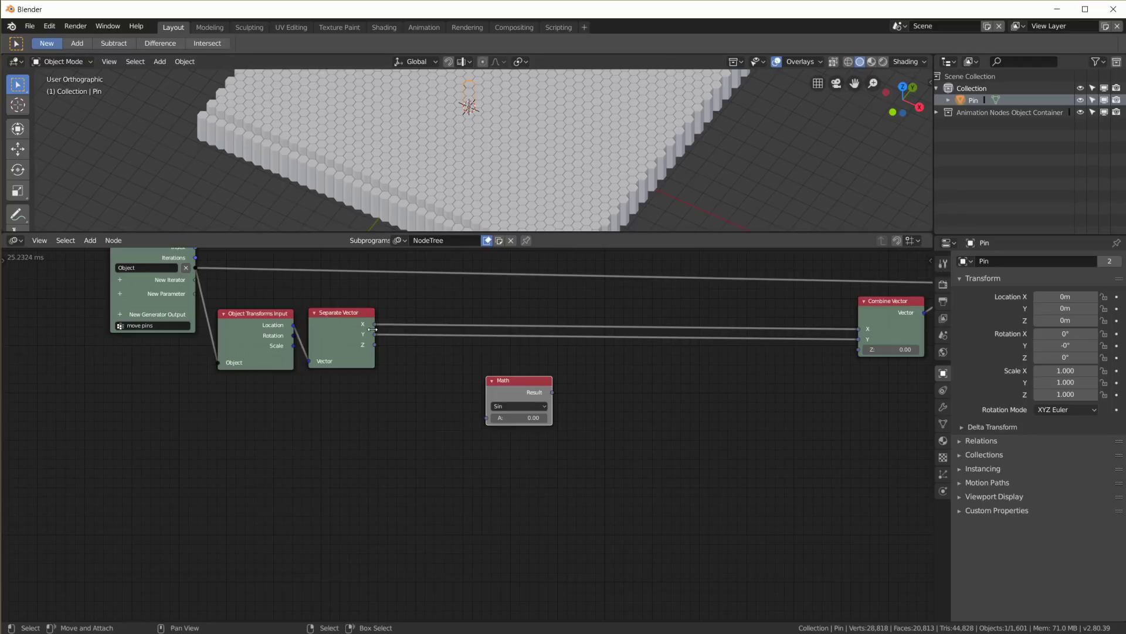
pyautogui.moveTo(372, 329); pyautogui.dragTo(377, 328)
pyautogui.moveTo(485, 420); pyautogui.dragTo(511, 381)
# Duplicate the Sin Math node below the first and link Y from Separate Vector to the copy's A input.
pyautogui.hotkey('shift', 'd')
pyautogui.click(507, 436)
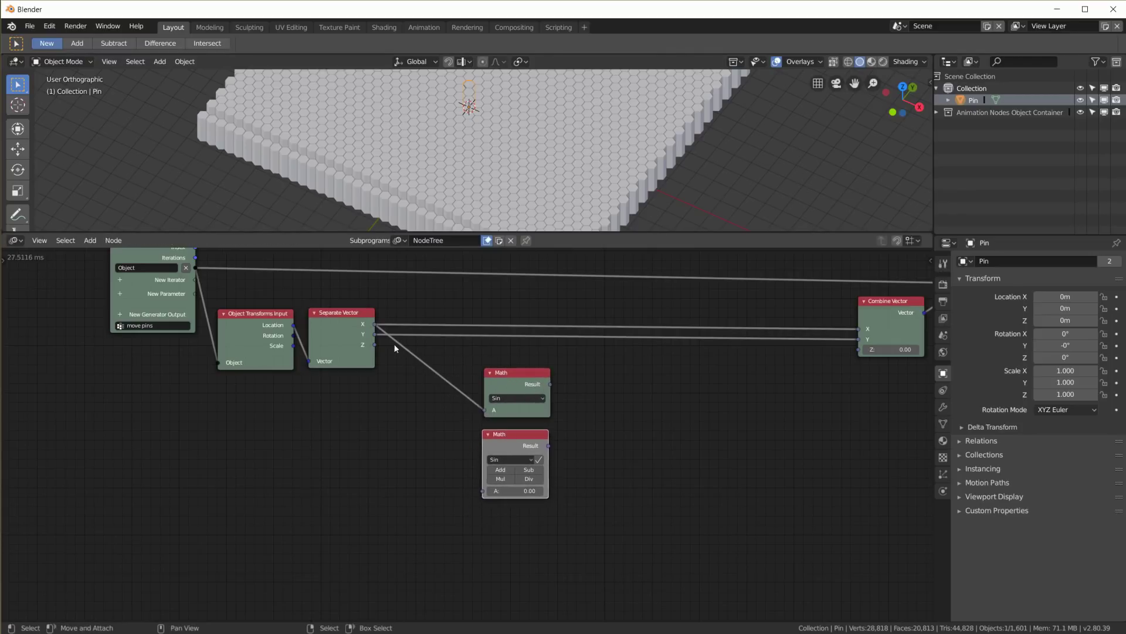
pyautogui.moveTo(374, 344); pyautogui.dragTo(484, 490)
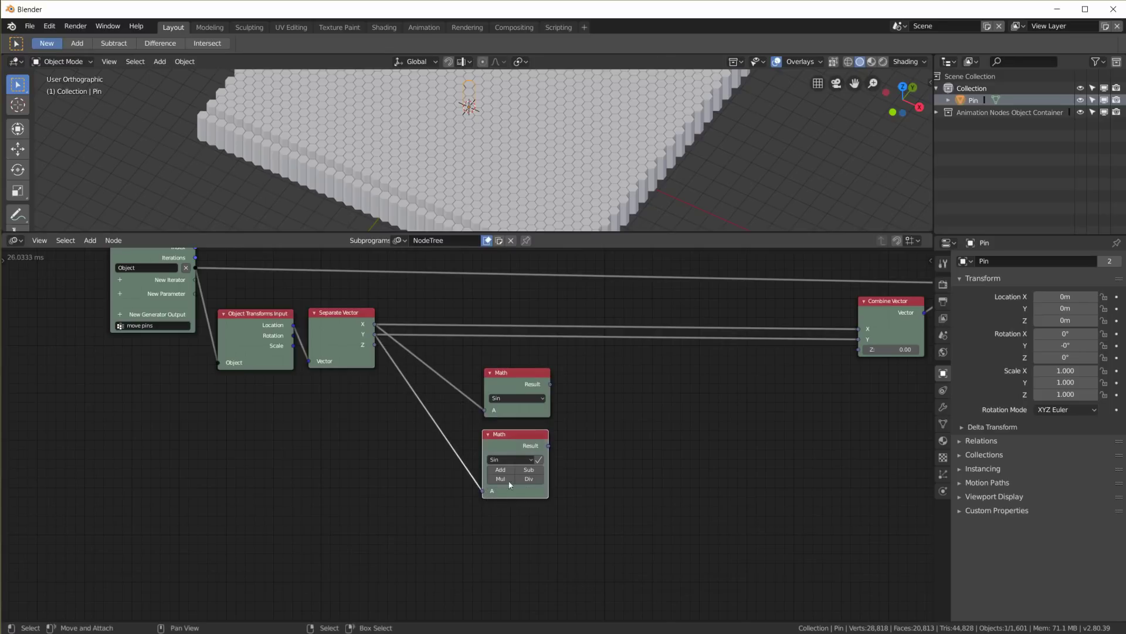
pyautogui.click(528, 460)
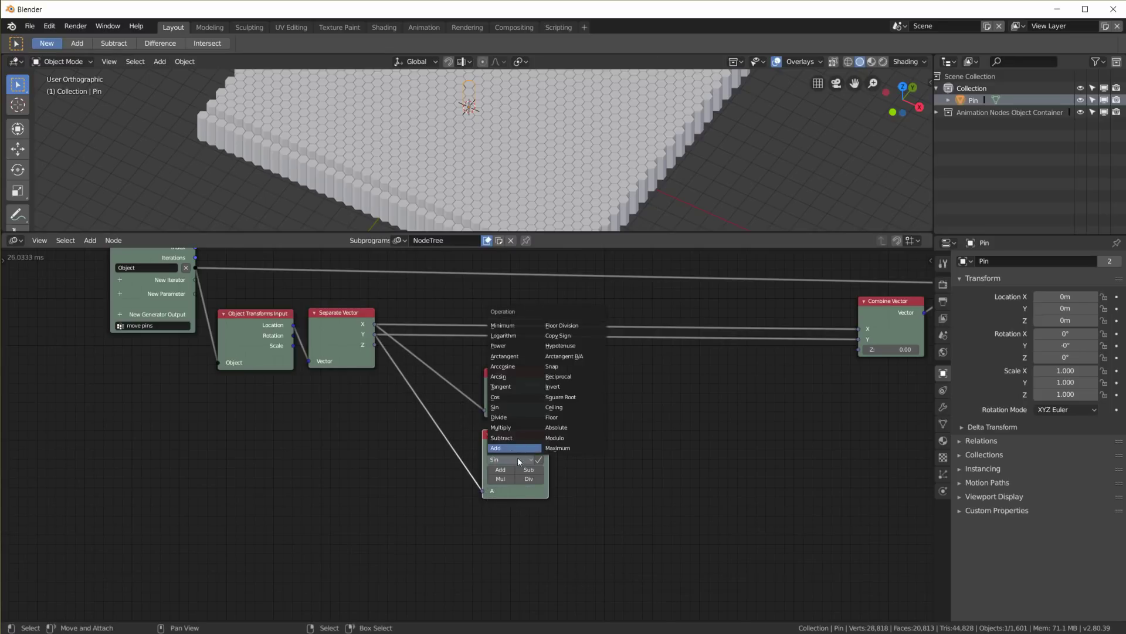
pyautogui.click(517, 458)
pyautogui.click(540, 461)
# Add another Math node between the Sin nodes and Combine Vector, with its operation set to Add.
pyautogui.moveTo(633, 417); pyautogui.dragTo(658, 436, button='middle')
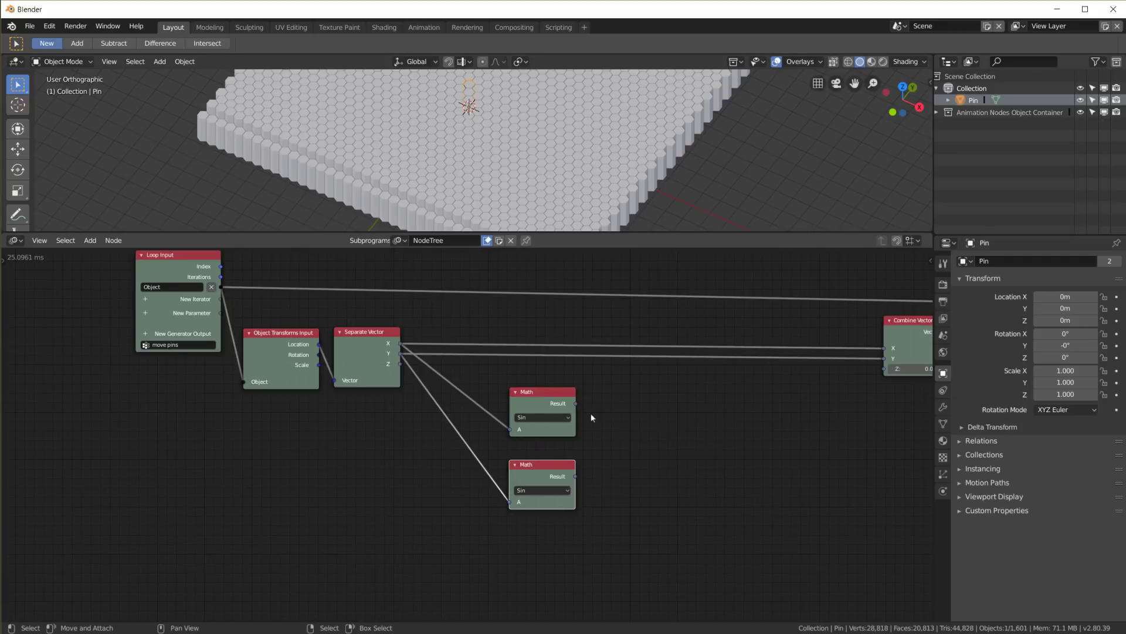
pyautogui.hotkey('shift', 'a')
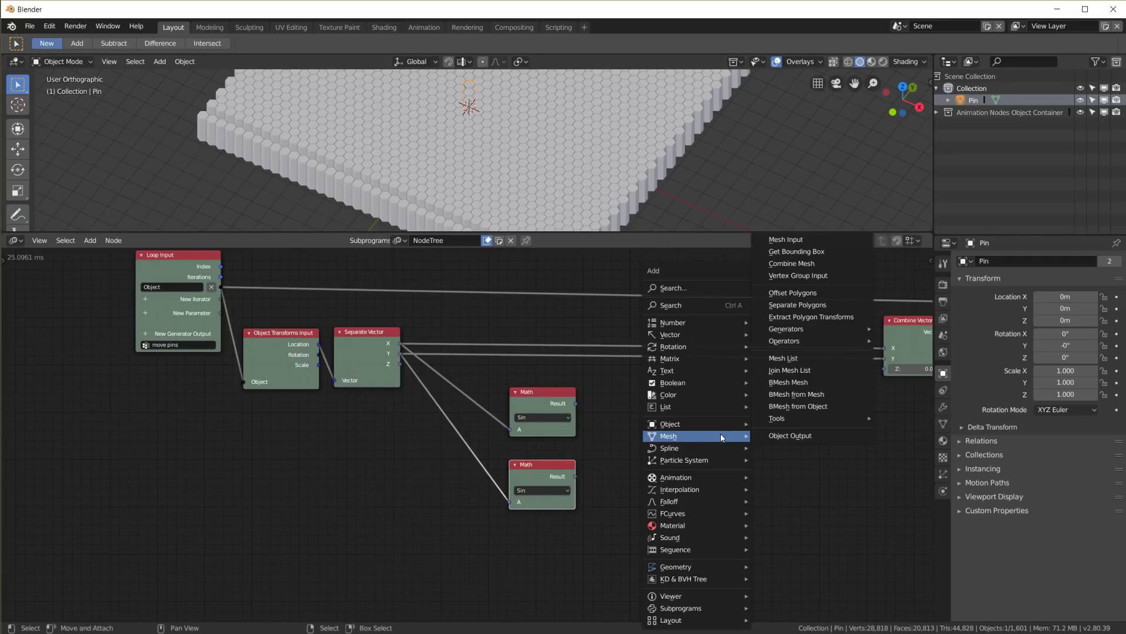
pyautogui.moveTo(712, 328)
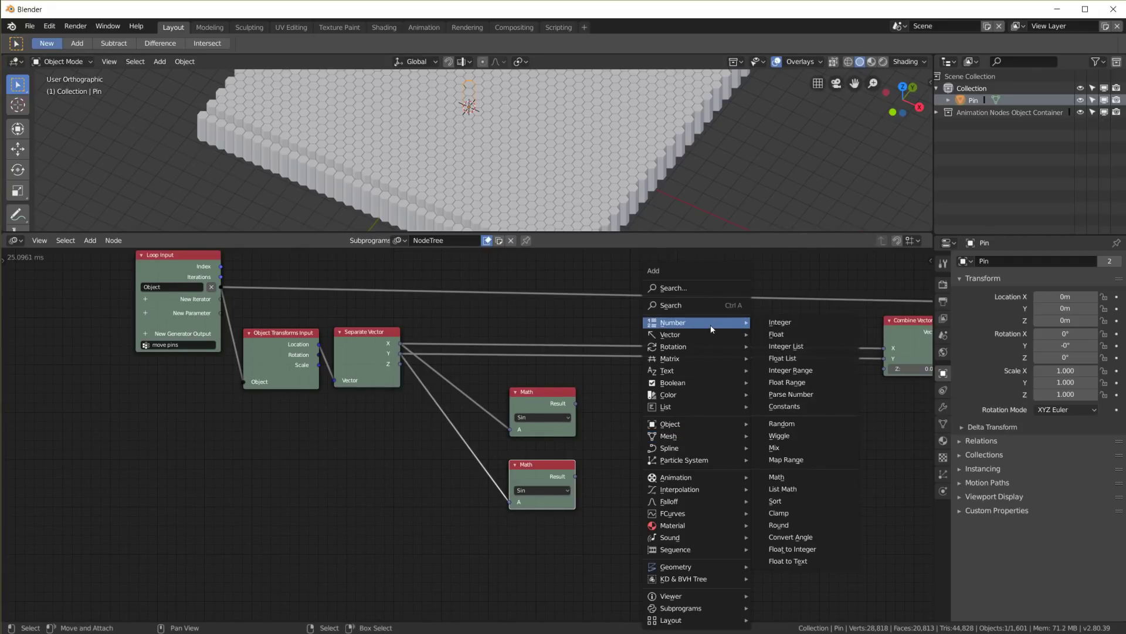
pyautogui.click(804, 478)
pyautogui.click(751, 447)
pyautogui.click(757, 449)
pyautogui.click(746, 437)
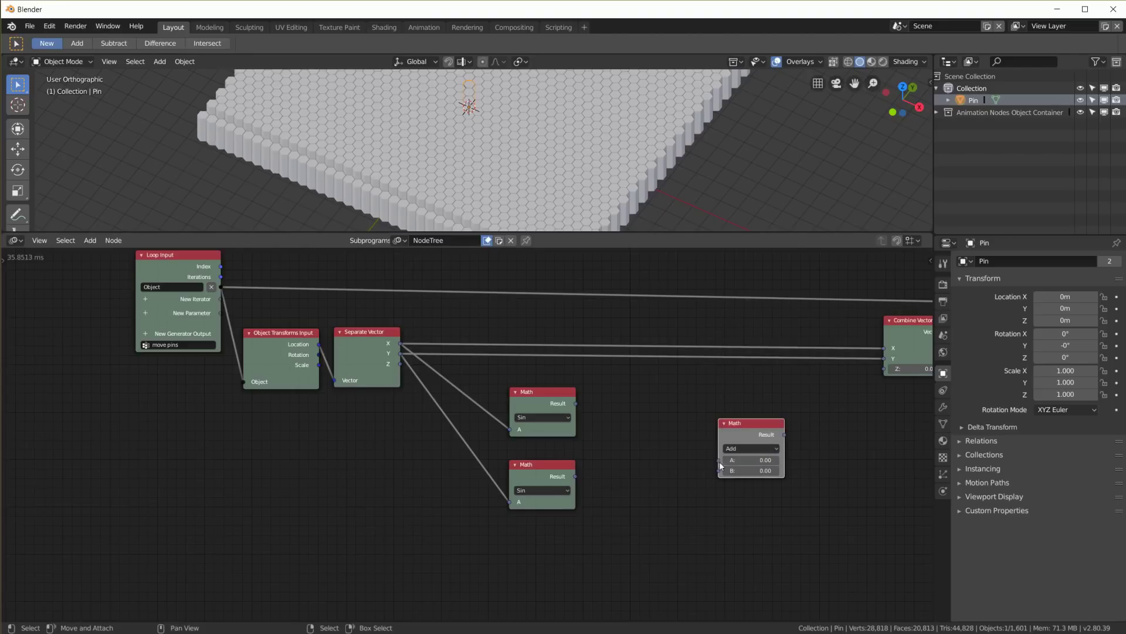
# Link the two Sin results to A and B of the Add node and its Result to Z of Combine Vector.
pyautogui.moveTo(573, 405); pyautogui.dragTo(574, 405)
pyautogui.moveTo(575, 476); pyautogui.dragTo(679, 473)
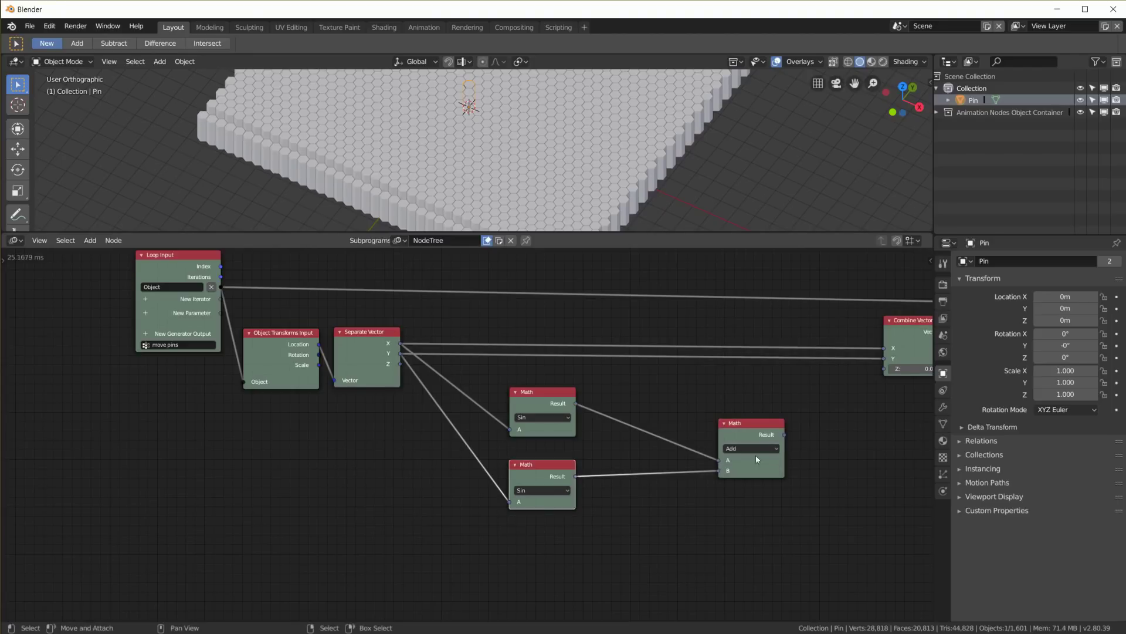
pyautogui.moveTo(884, 371); pyautogui.dragTo(884, 369)
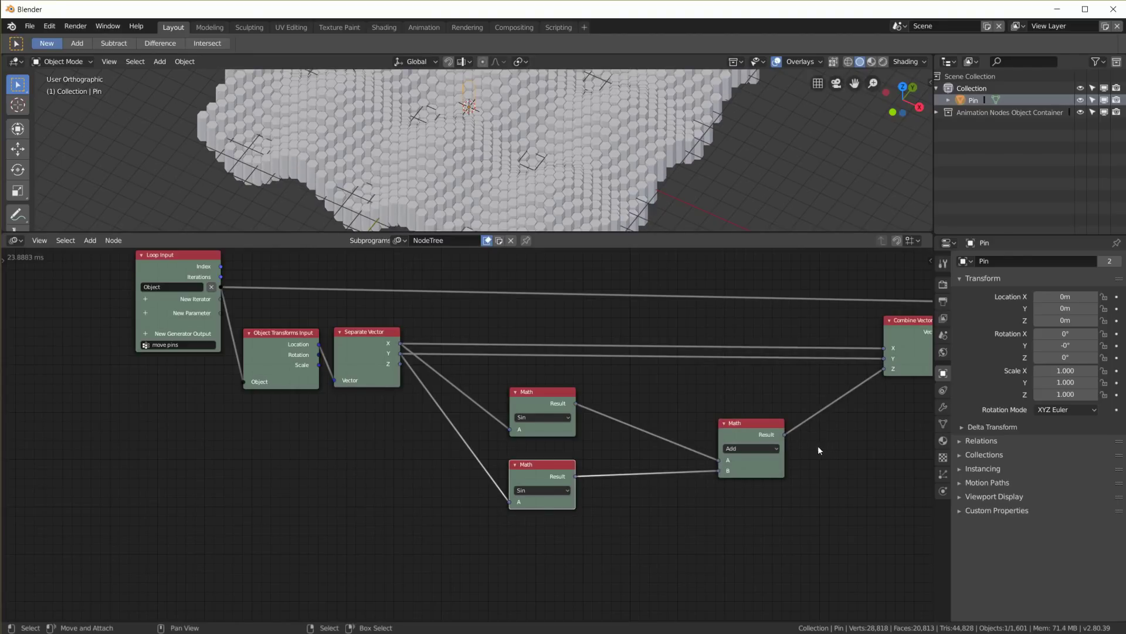
# Insert a Multiply Math node between the upper Sin node and the Add node, with B set to 0.30.
pyautogui.moveTo(528, 150); pyautogui.dragTo(597, 207, button='middle')
pyautogui.scroll(4, 515, 138)
pyautogui.scroll(-3, 594, 152)
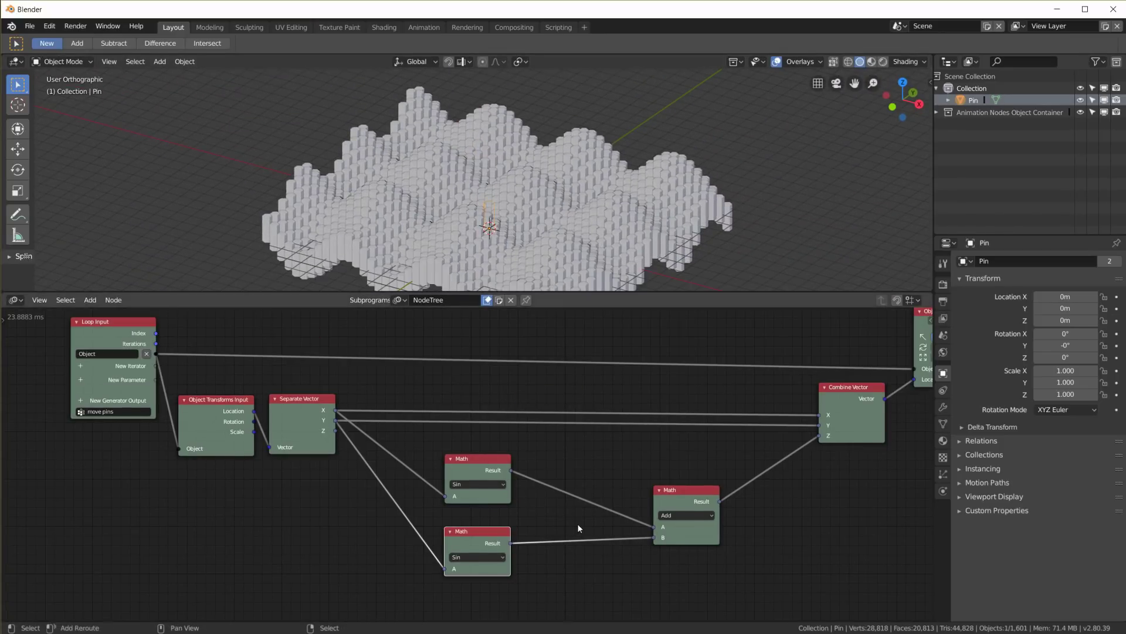
pyautogui.hotkey('shift', 'a')
pyautogui.moveTo(568, 512)
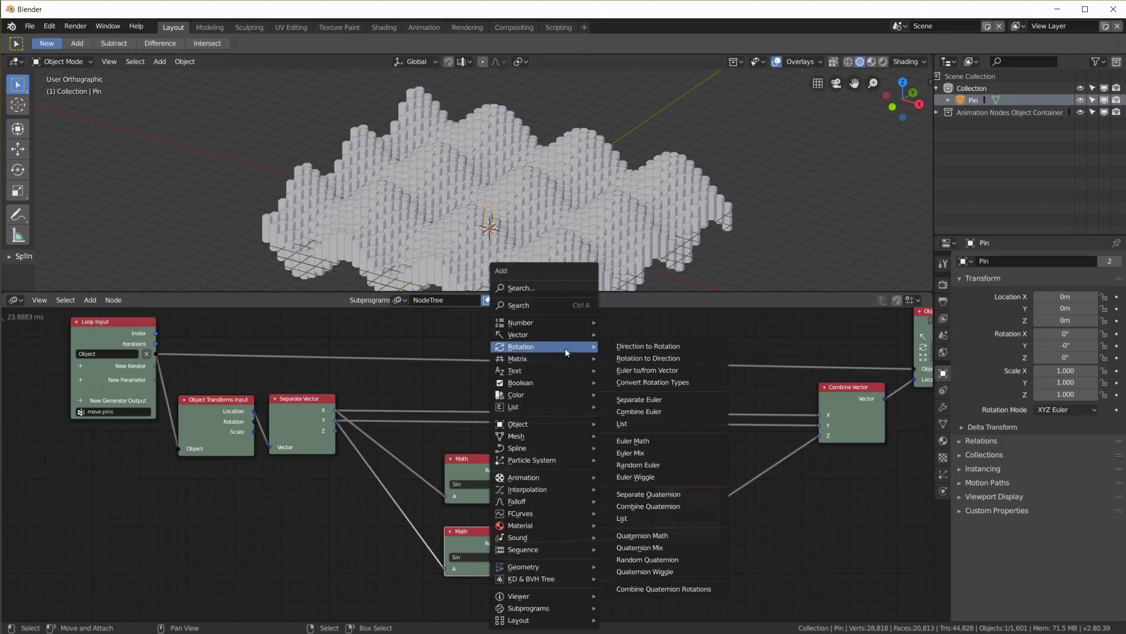
pyautogui.moveTo(548, 325)
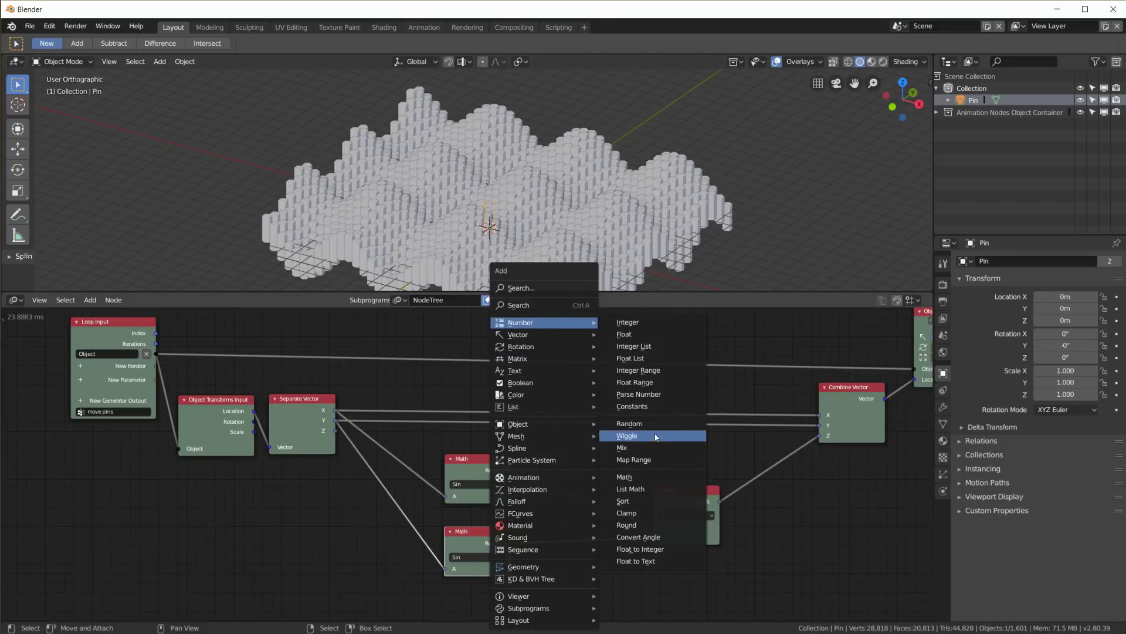
pyautogui.click(653, 480)
pyautogui.click(552, 459)
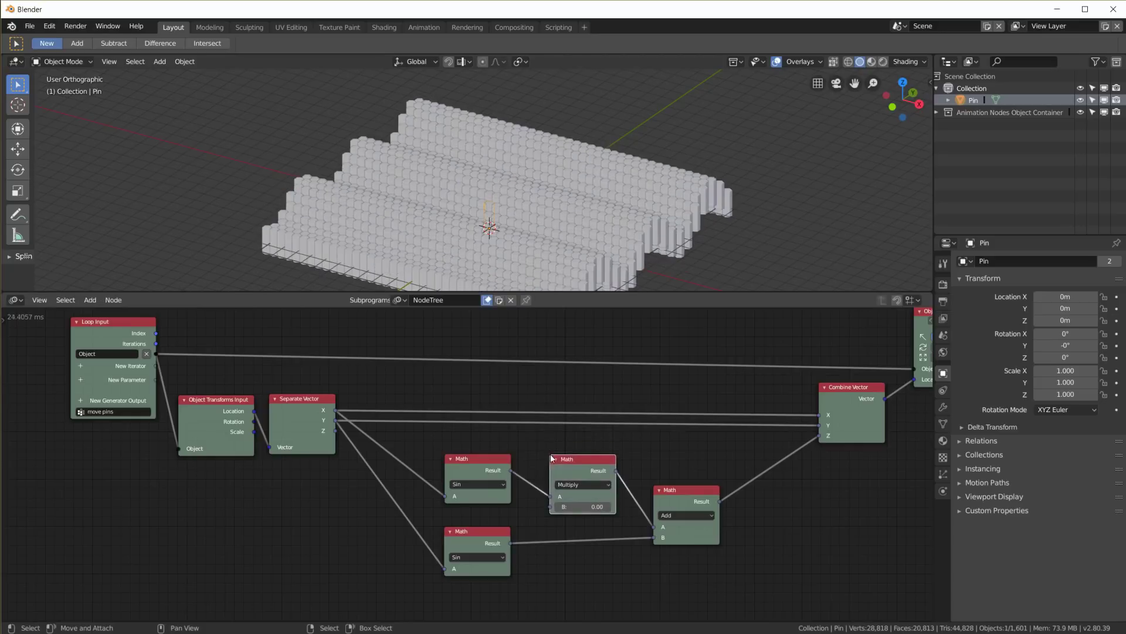
pyautogui.moveTo(580, 473); pyautogui.dragTo(587, 467)
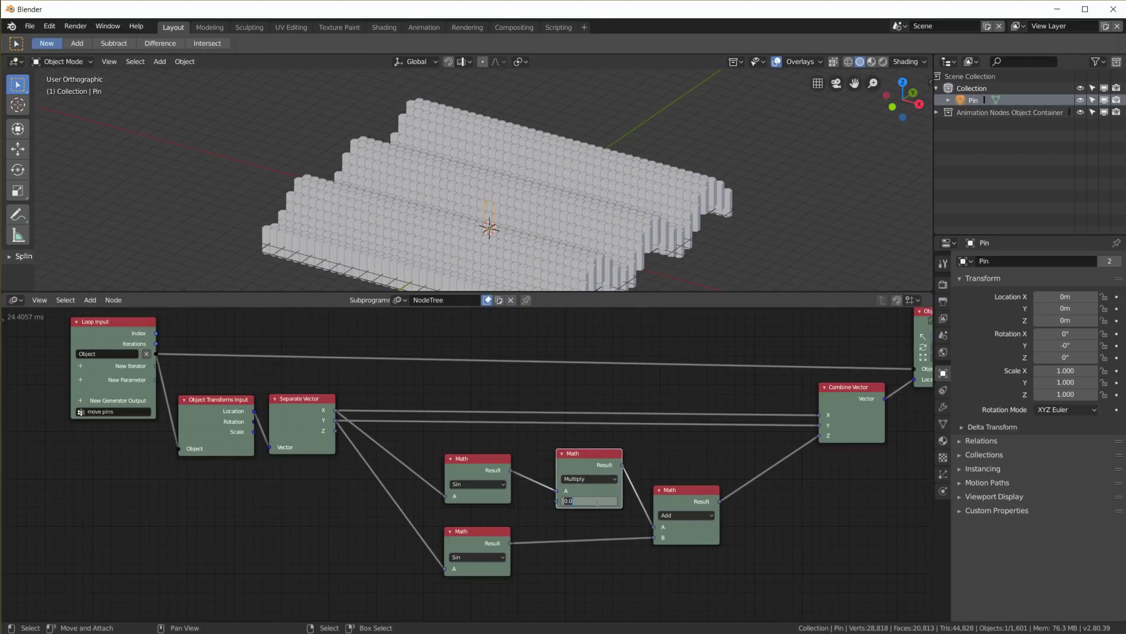
pyautogui.press('Return')
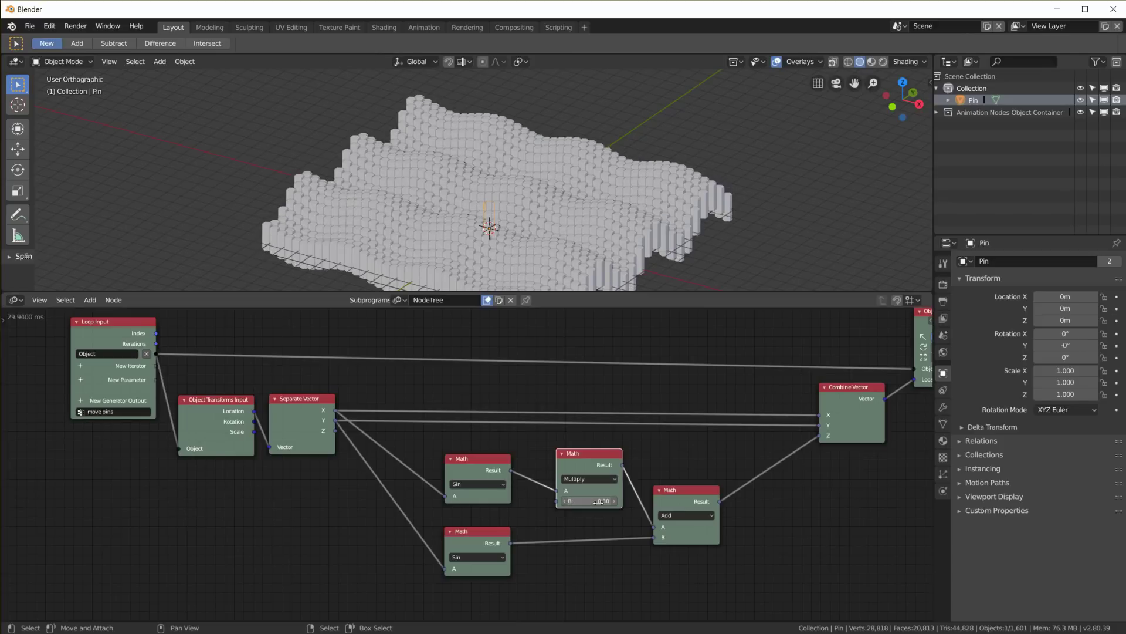
# Duplicate the Multiply node onto the link between the lower Sin node and the Add node, and set B to 0.20.
pyautogui.hotkey('shift', 'd')
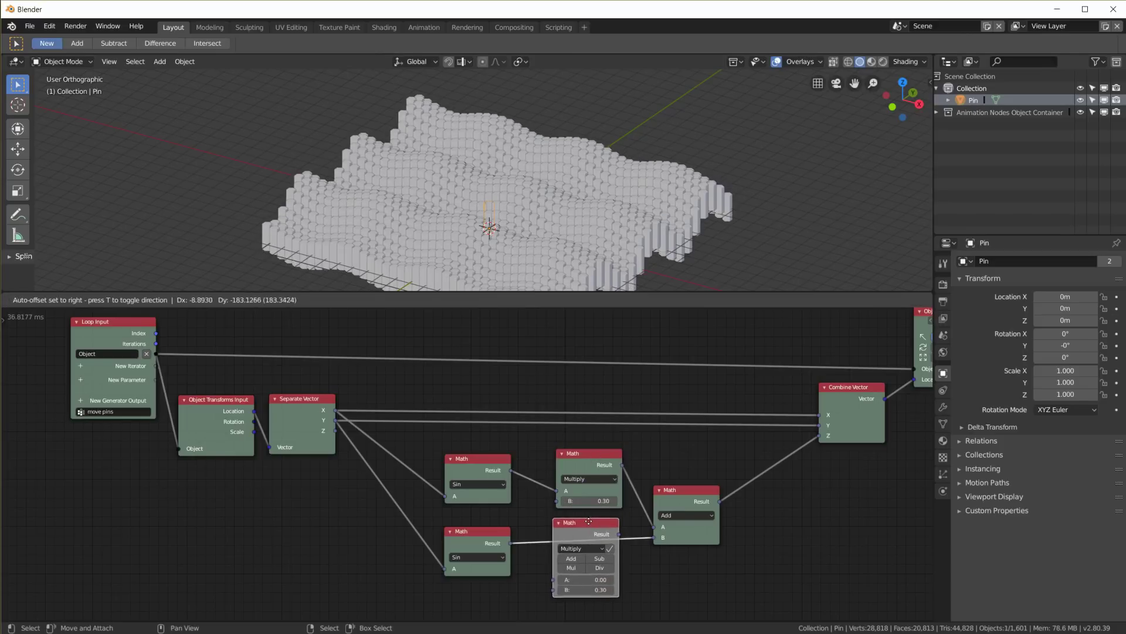
pyautogui.click(595, 542)
pyautogui.moveTo(586, 537); pyautogui.dragTo(592, 546)
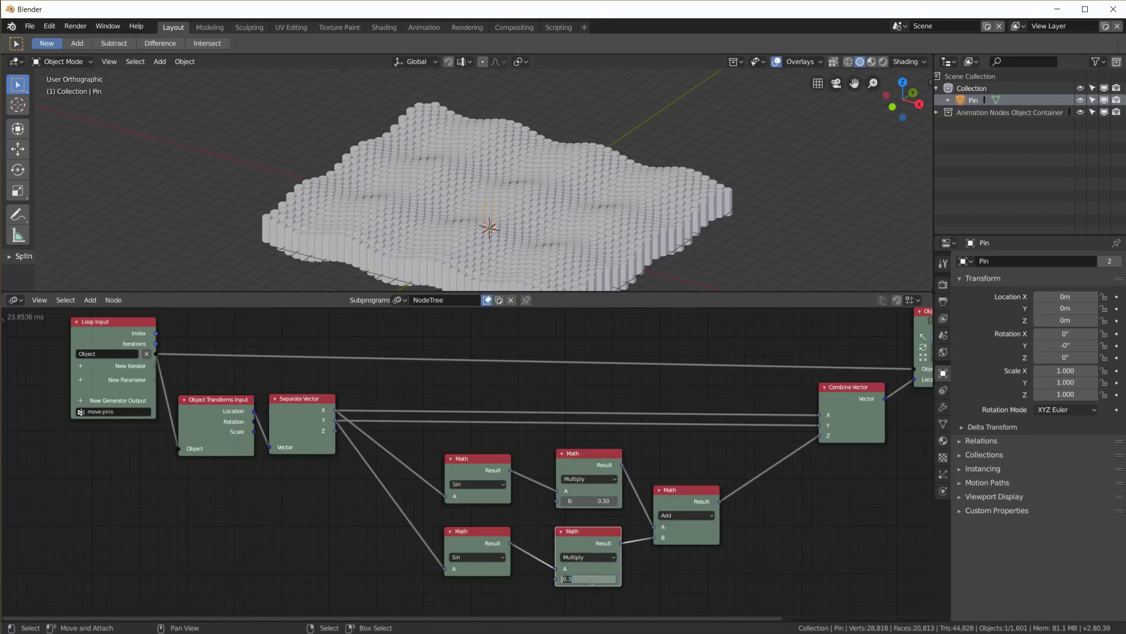
pyautogui.press('Return')
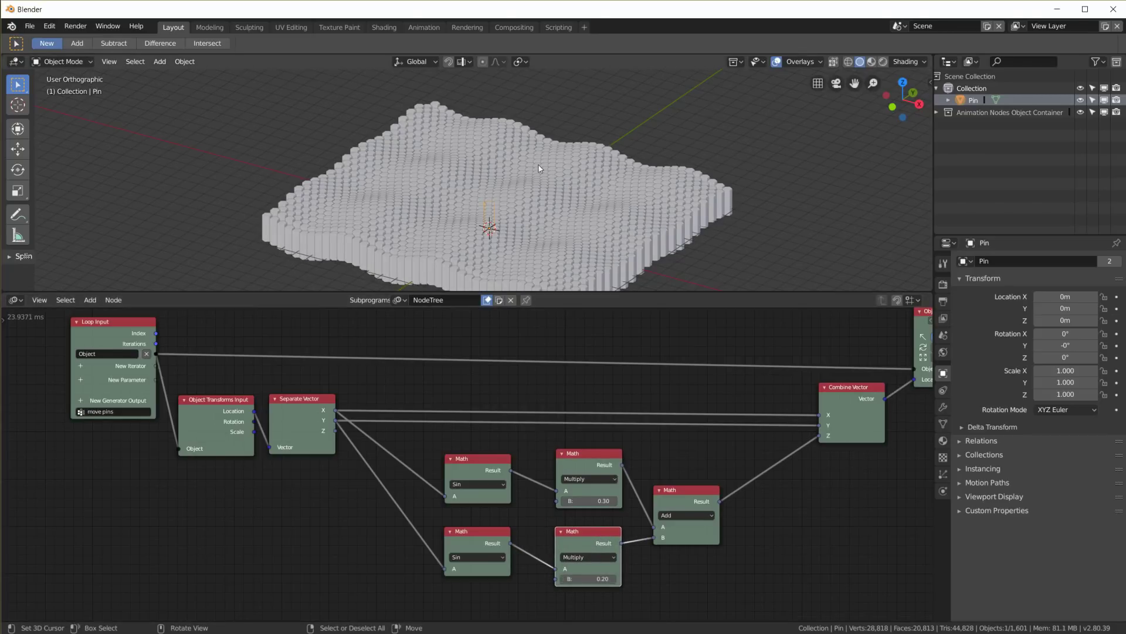
# Duplicate the lower Multiply node onto the link from Separate Vector's Y to the lower Sin node and align it beside that node.
pyautogui.moveTo(545, 155); pyautogui.dragTo(541, 145, button='middle')
pyautogui.scroll(4, 523, 202)
pyautogui.moveTo(523, 202)
pyautogui.keyDown('shift'); pyautogui.mouseDown(button='middle')
pyautogui.moveTo(578, 118)
pyautogui.moveTo(569, 120)
pyautogui.moveTo(578, 154)
pyautogui.moveTo(565, 158)
pyautogui.moveTo(596, 152)
pyautogui.moveTo(624, 170)
pyautogui.moveTo(354, 168)
pyautogui.mouseUp(button='middle'); pyautogui.keyUp('shift')
pyautogui.scroll(-6, 555, 175)
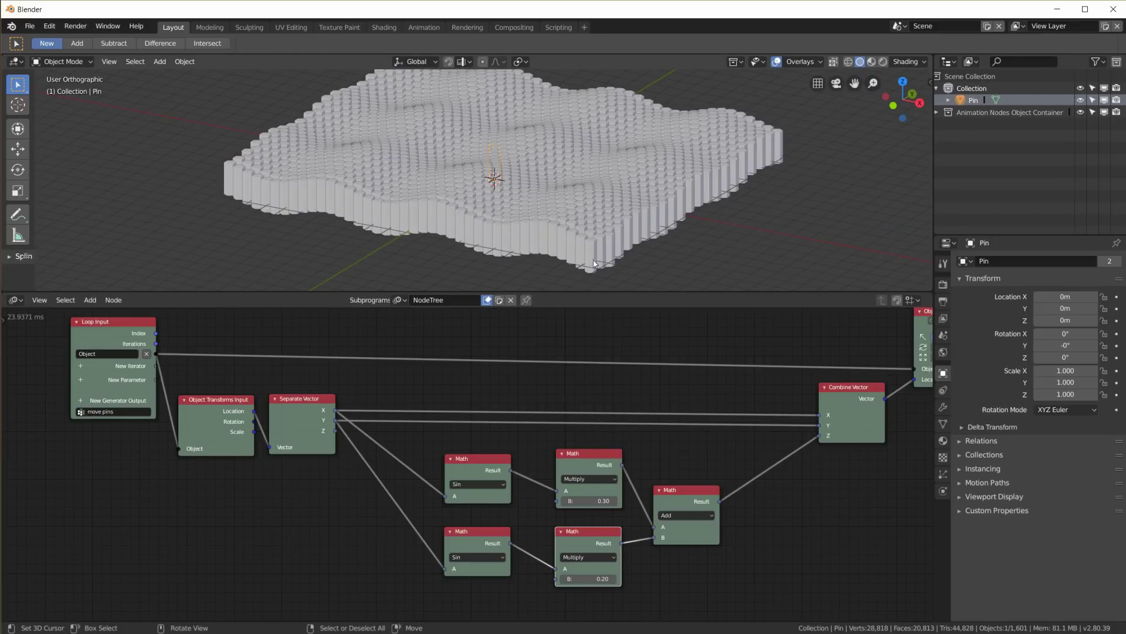
pyautogui.moveTo(662, 435); pyautogui.dragTo(764, 373, button='middle')
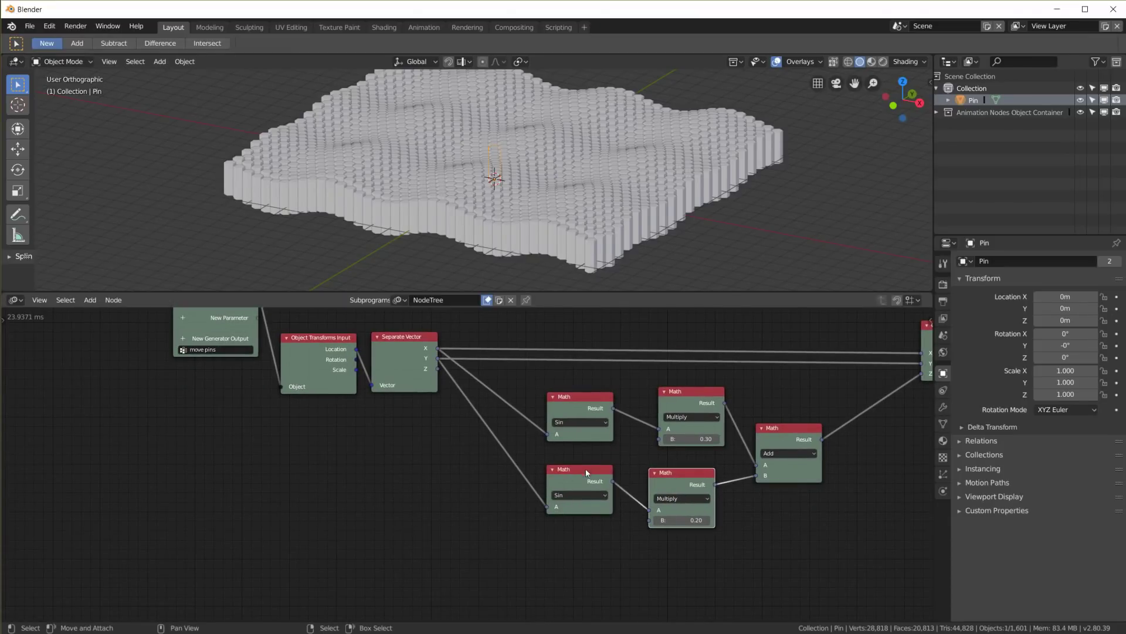
pyautogui.hotkey('shift', 'd')
pyautogui.click(508, 447)
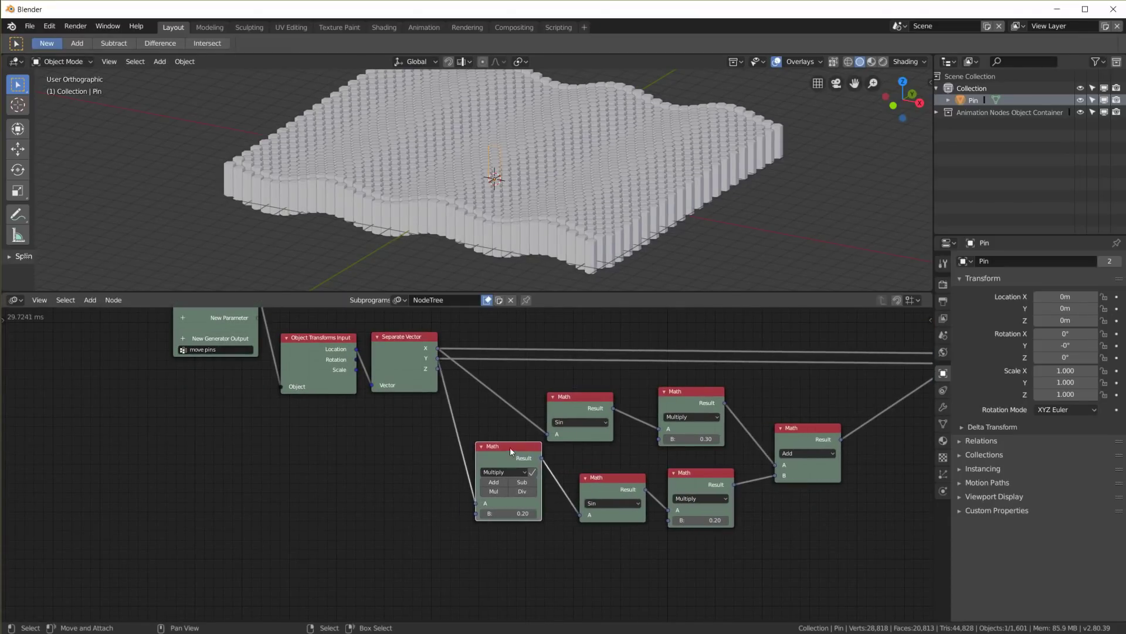
pyautogui.moveTo(509, 447); pyautogui.dragTo(511, 473)
pyautogui.click(536, 484)
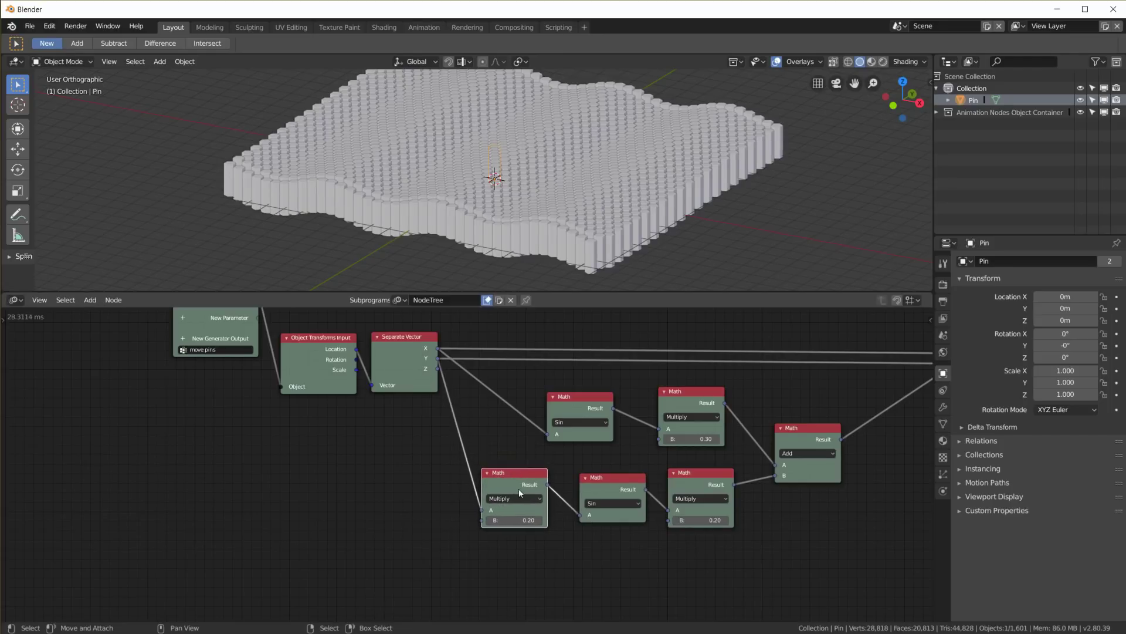
# Set B to 0.74 on the Multiply node feeding the lower Sin node and inspect the pin waves from other angles.
pyautogui.moveTo(612, 481); pyautogui.dragTo(536, 519)
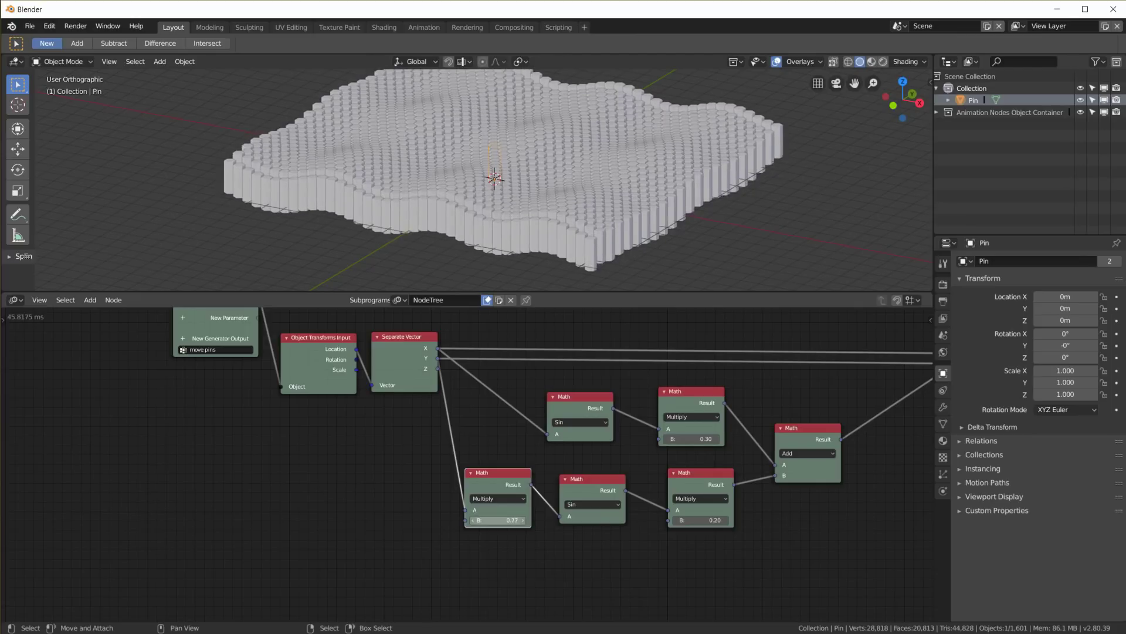
pyautogui.moveTo(653, 209); pyautogui.dragTo(487, 202, button='middle')
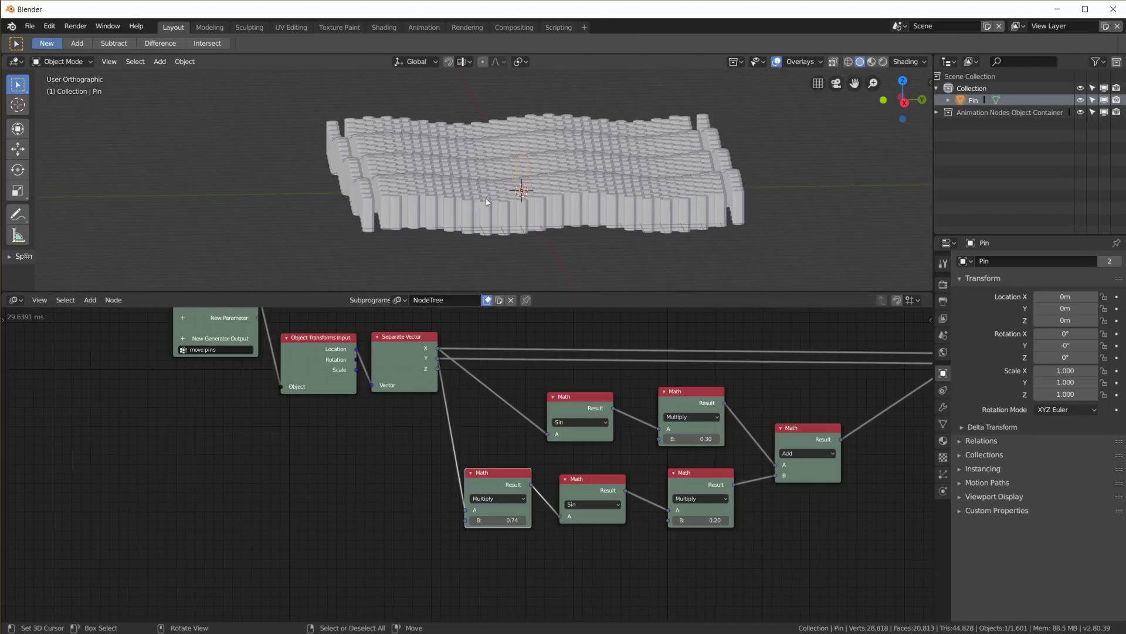
pyautogui.moveTo(573, 188); pyautogui.dragTo(636, 222, button='middle')
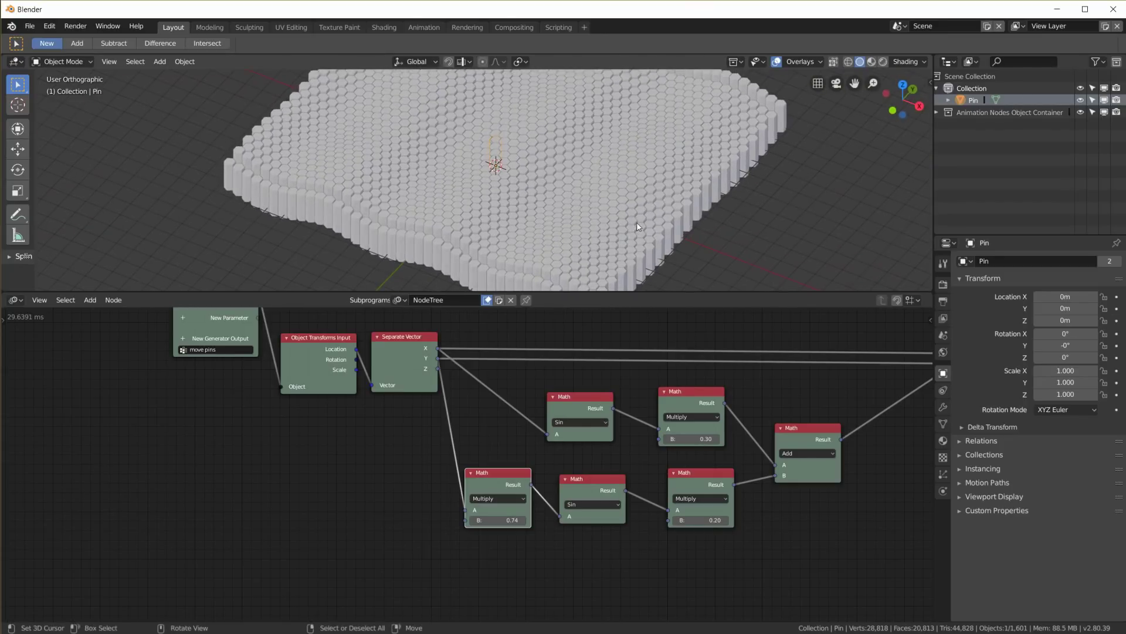
# Shift the final Add node and both Sin and Multiply chains towards Combine Vector, leaving free space after Separate Vector.
pyautogui.press('Home')
pyautogui.moveTo(714, 419); pyautogui.dragTo(780, 396)
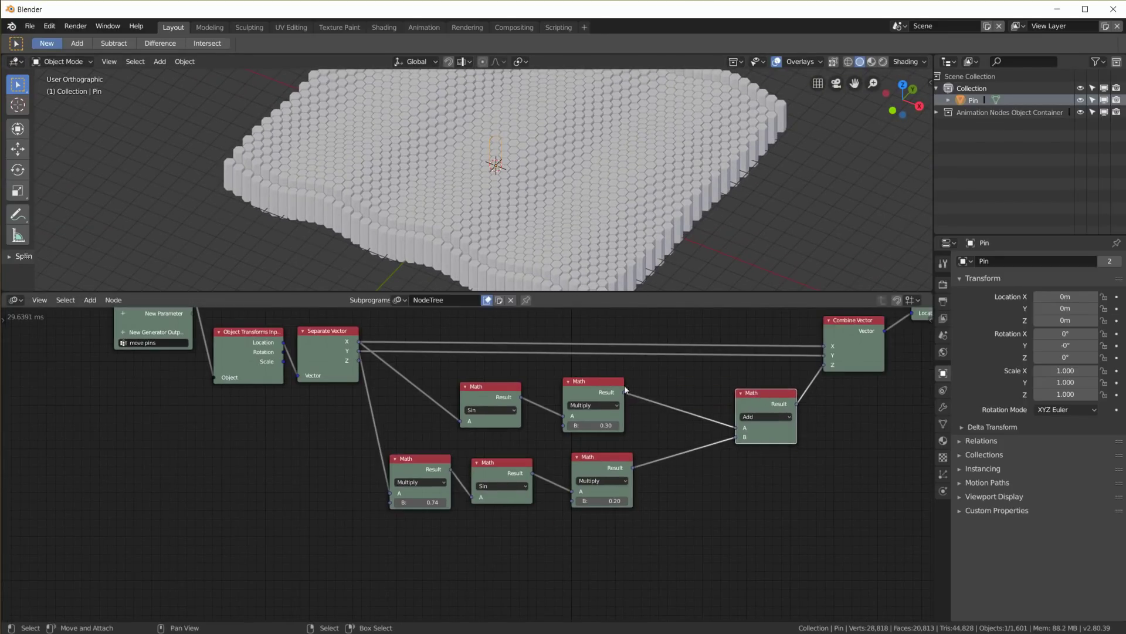
pyautogui.moveTo(603, 382); pyautogui.dragTo(691, 374)
pyautogui.moveTo(600, 451)
pyautogui.mouseDown()
pyautogui.moveTo(670, 450)
pyautogui.moveTo(584, 455)
pyautogui.mouseUp()
pyautogui.moveTo(596, 462); pyautogui.dragTo(659, 456)
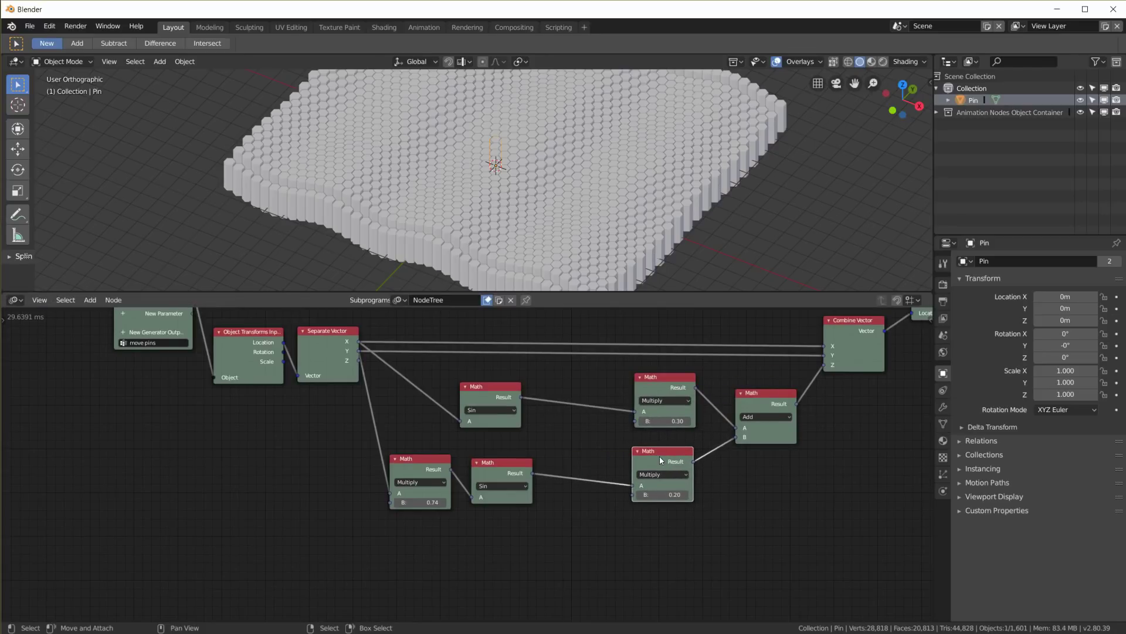
pyautogui.moveTo(492, 464); pyautogui.dragTo(571, 471)
pyautogui.moveTo(490, 386); pyautogui.dragTo(576, 379)
pyautogui.moveTo(426, 460); pyautogui.dragTo(502, 474)
pyautogui.moveTo(459, 471); pyautogui.dragTo(546, 466, button='middle')
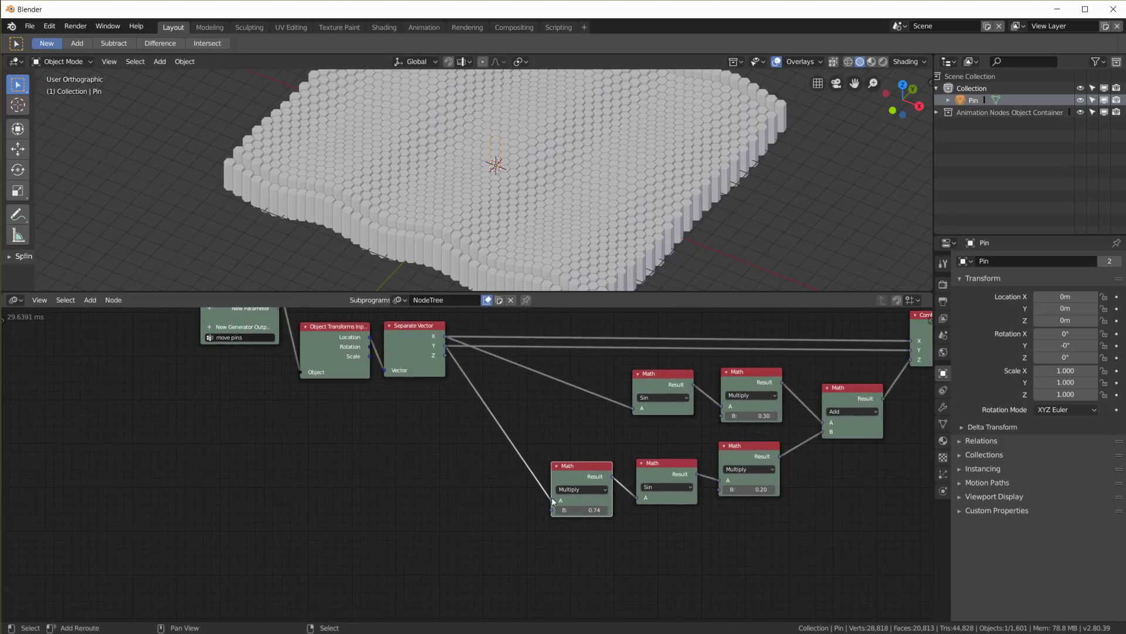
# Add a Math node ahead of the lower Multiply node and a Time Info node in the free space before it.
pyautogui.hotkey('shift', 'a')
pyautogui.moveTo(425, 323)
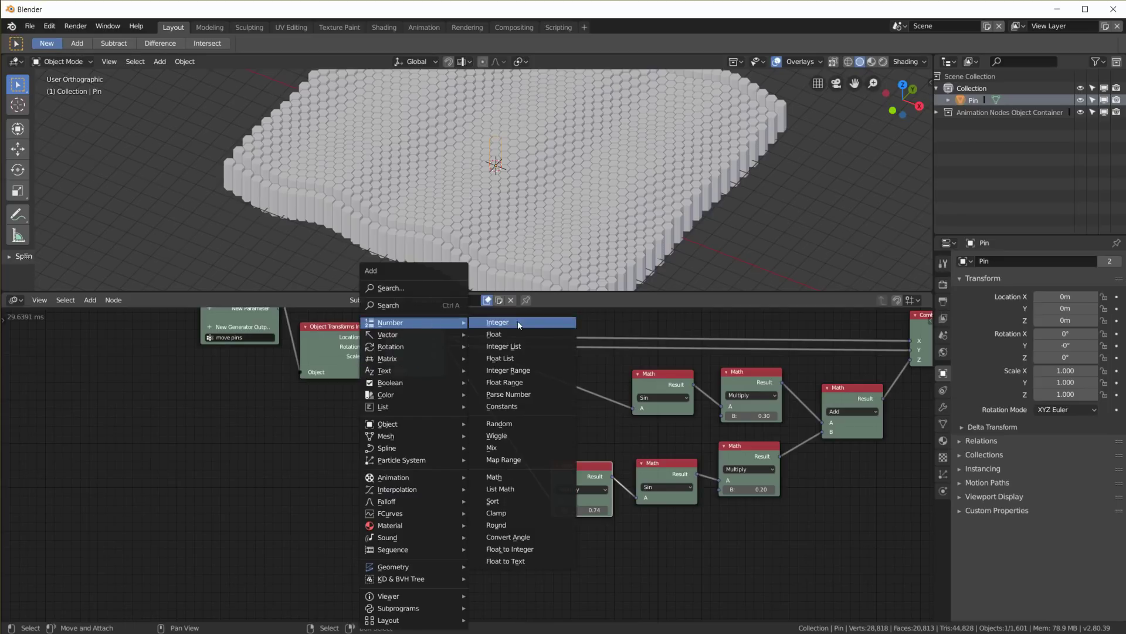
pyautogui.click(515, 477)
pyautogui.click(462, 482)
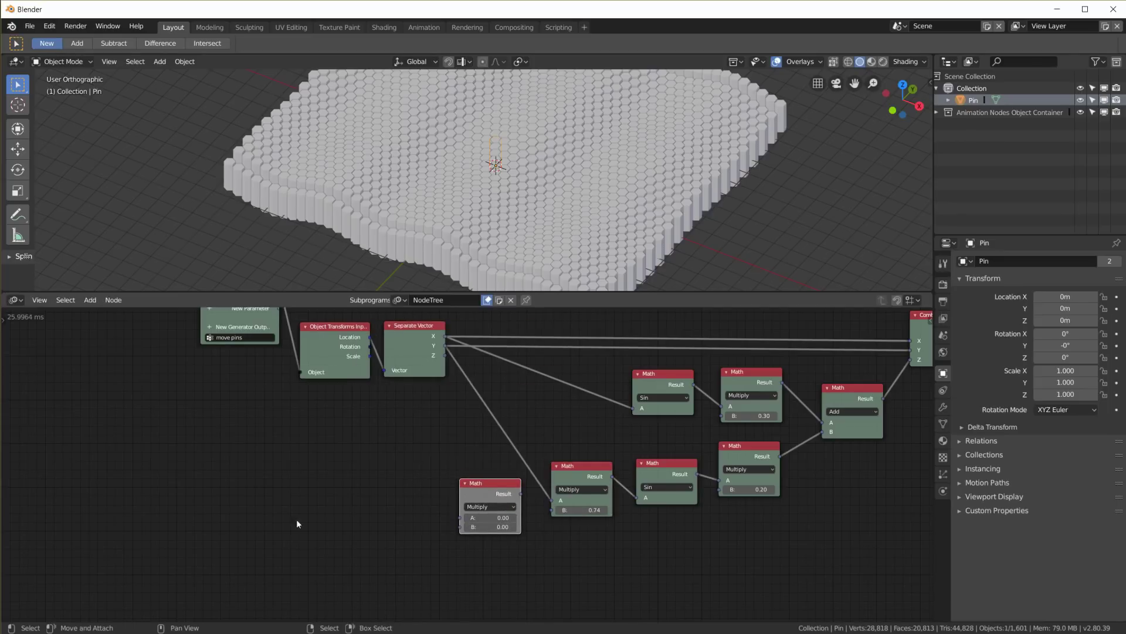
pyautogui.hotkey('shift', 'a')
pyautogui.moveTo(245, 470)
pyautogui.click(323, 473)
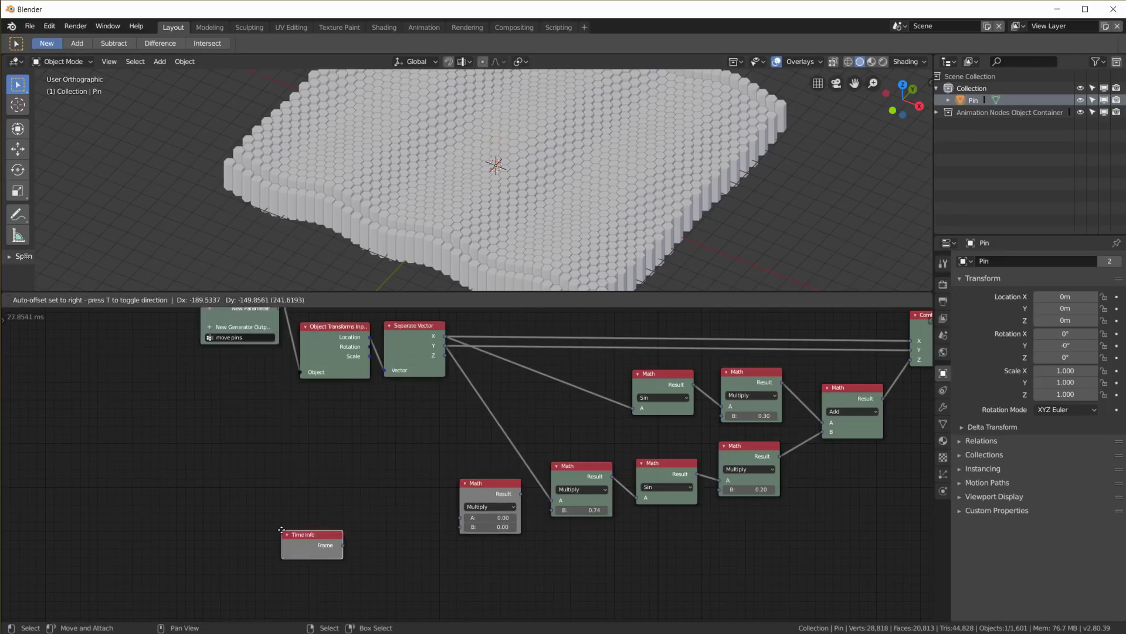
pyautogui.click(306, 504)
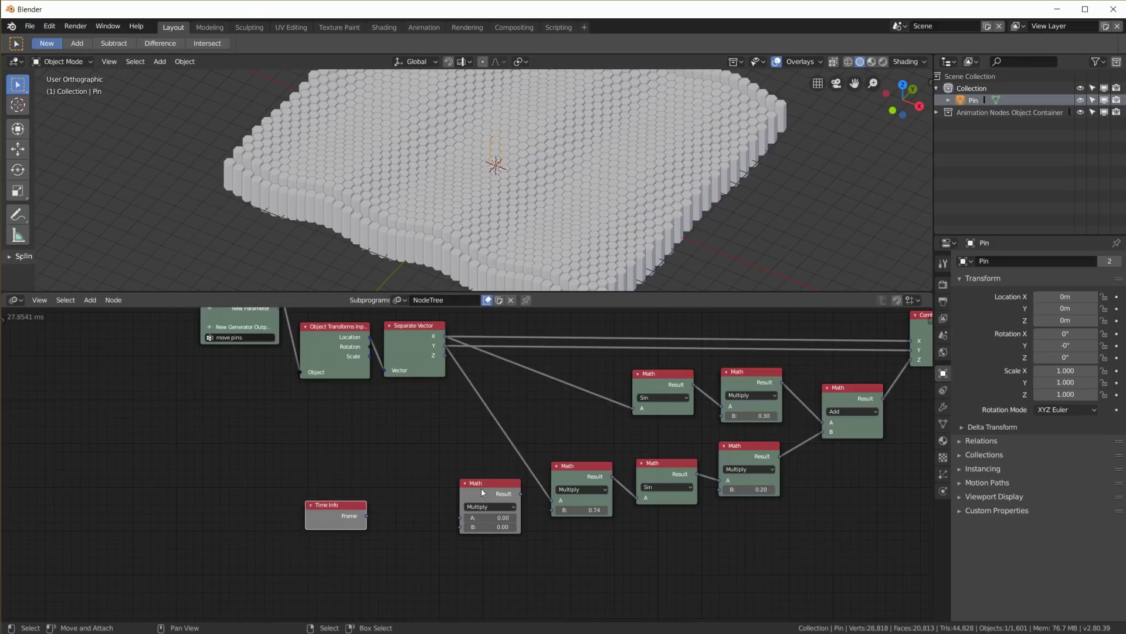
# Insert the new Math node between Separate Vector's Y and the lower Multiply, set it to Add, and link Time Info's Frame to its B.
pyautogui.moveTo(481, 487); pyautogui.dragTo(521, 487)
pyautogui.click(514, 462)
pyautogui.click(505, 440)
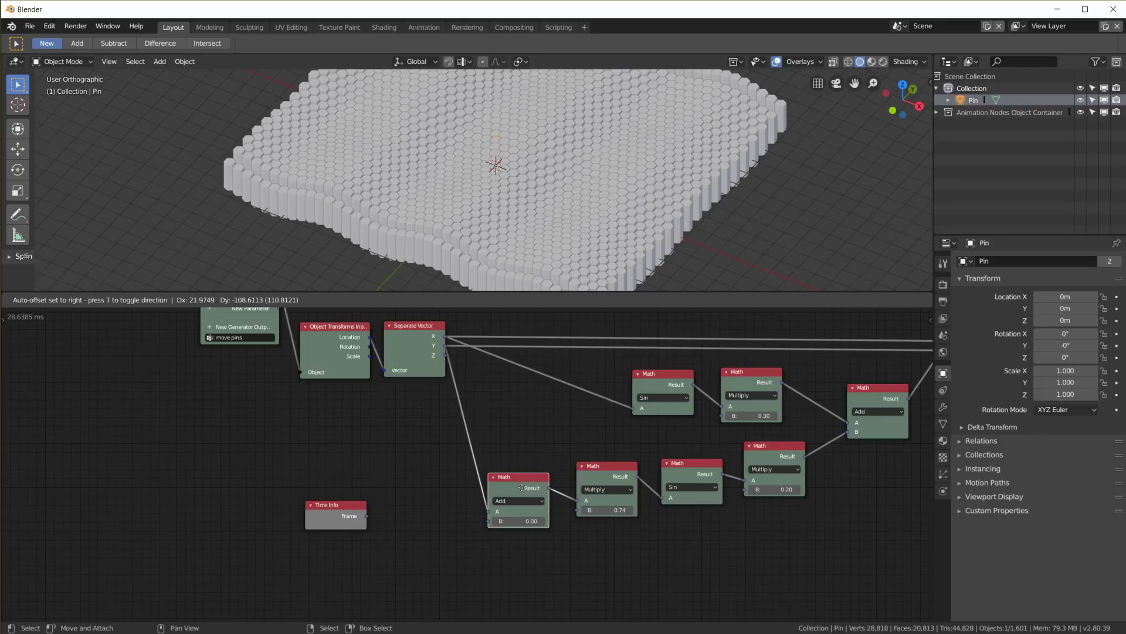
pyautogui.moveTo(488, 521); pyautogui.dragTo(336, 542)
pyautogui.moveTo(521, 479); pyautogui.dragTo(529, 473)
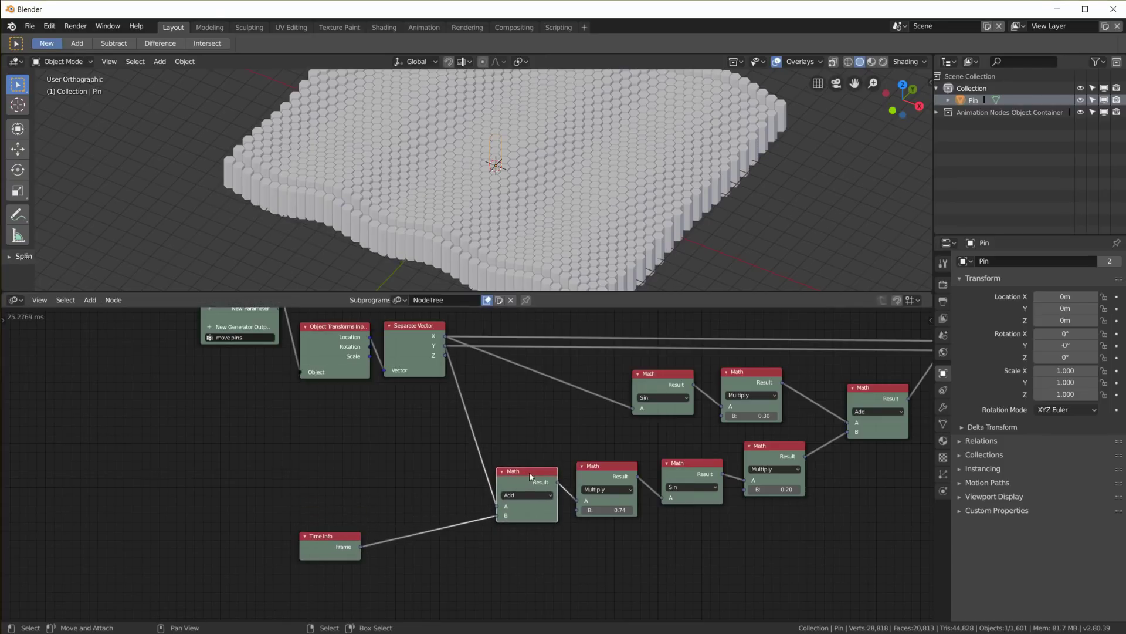
# Duplicate the Add node for the upper chain, linking Separate Vector's X to A, Frame to B, and Result to the upper Sin node.
pyautogui.hotkey('shift', 'd')
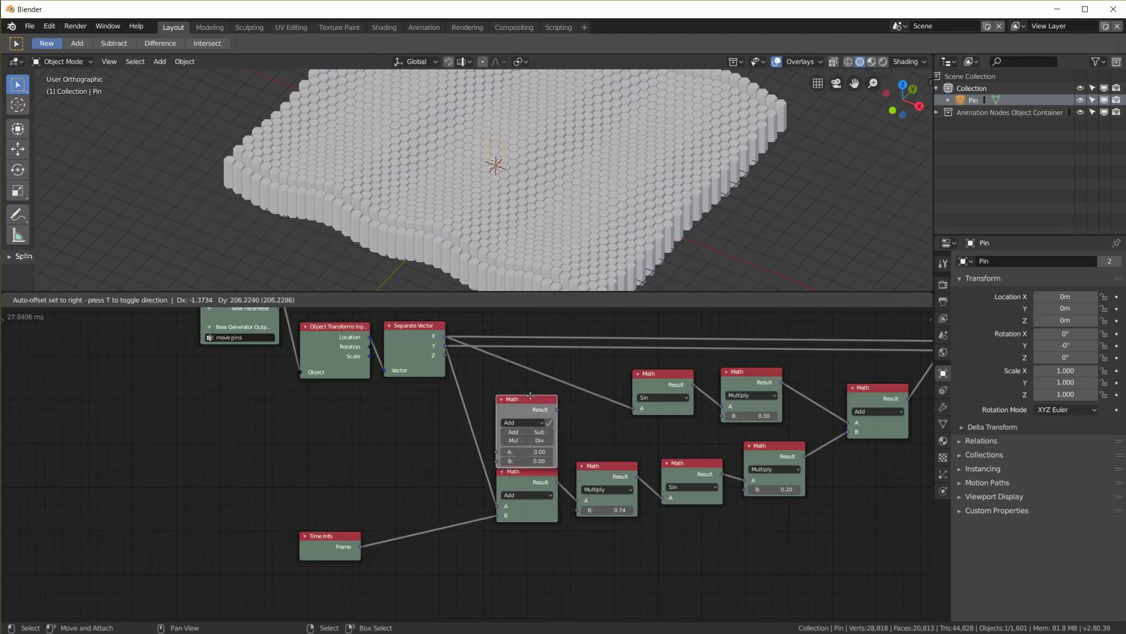
pyautogui.click(532, 388)
pyautogui.click(552, 411)
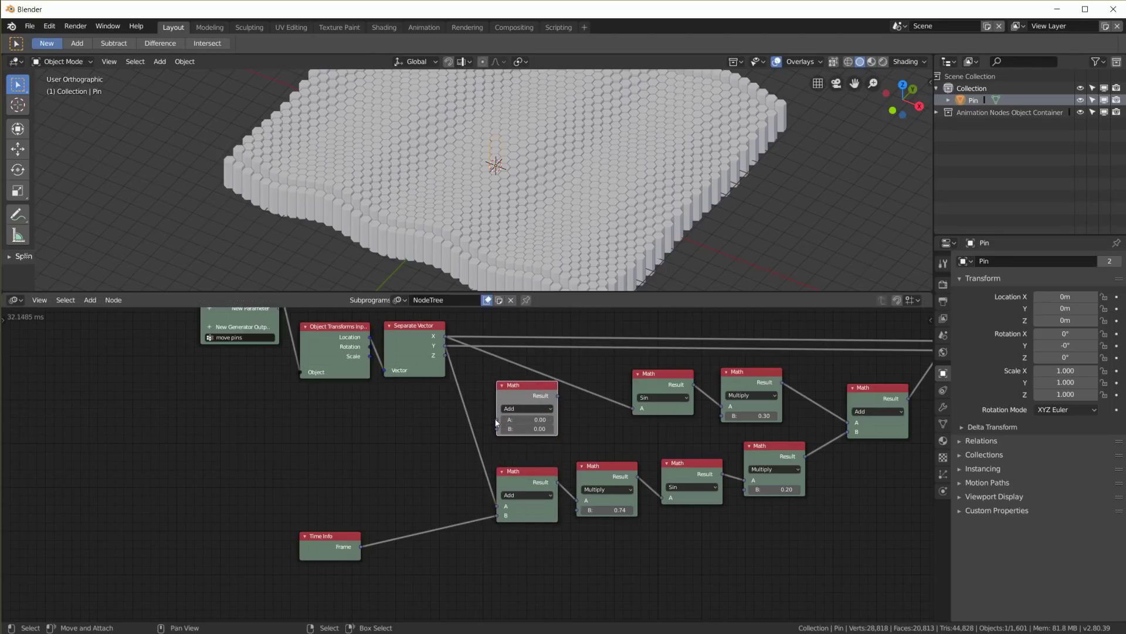
pyautogui.moveTo(445, 342); pyautogui.dragTo(489, 393)
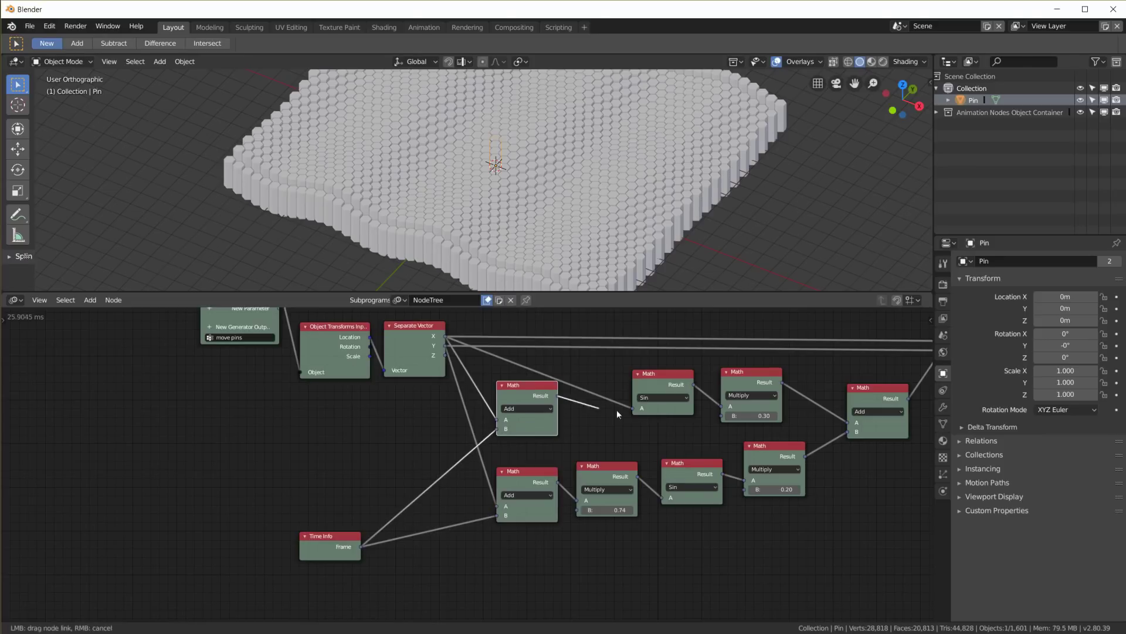
pyautogui.moveTo(634, 408); pyautogui.dragTo(634, 409)
pyautogui.moveTo(653, 446); pyautogui.dragTo(567, 423, button='middle')
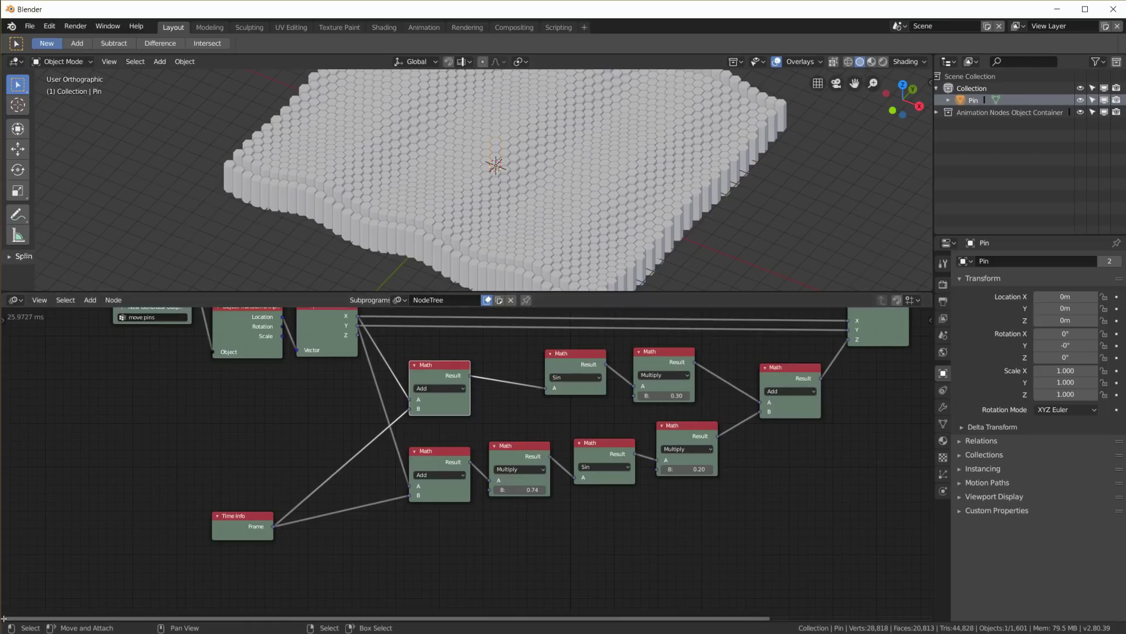
# Split off a narrow area beneath the node editor and turn it into a Timeline.
pyautogui.moveTo(3, 619); pyautogui.dragTo(5, 585)
pyautogui.click(12, 591)
pyautogui.click(156, 486)
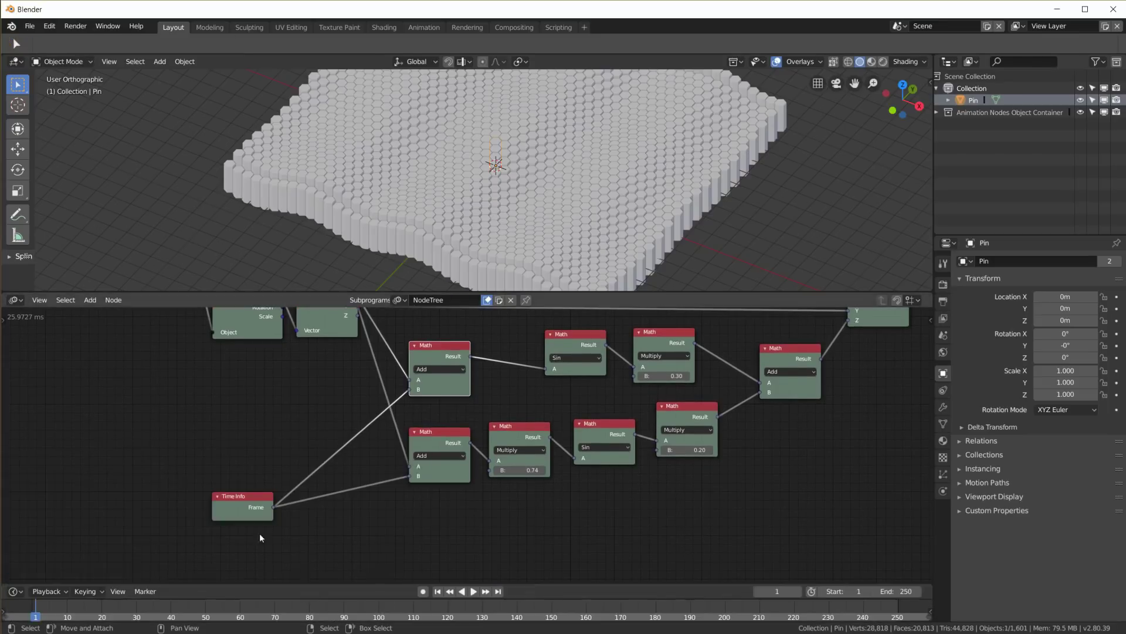
# Play and scrub the animation from a lower viewing angle to examine the speed of the moving waves.
pyautogui.press('space')
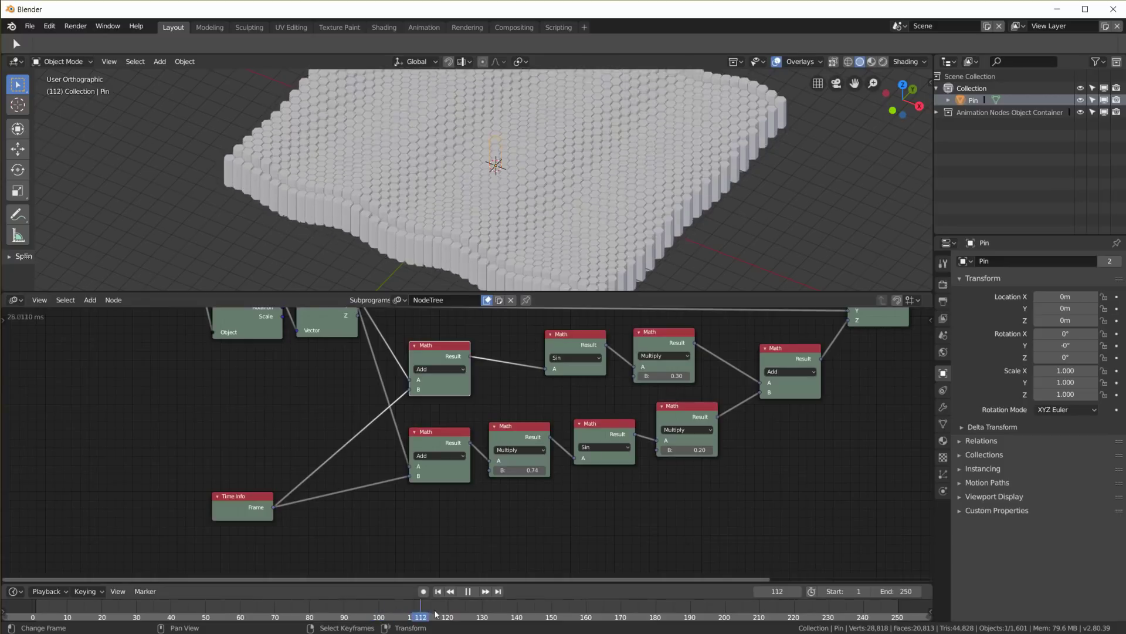
pyautogui.click(209, 611)
pyautogui.press('Escape')
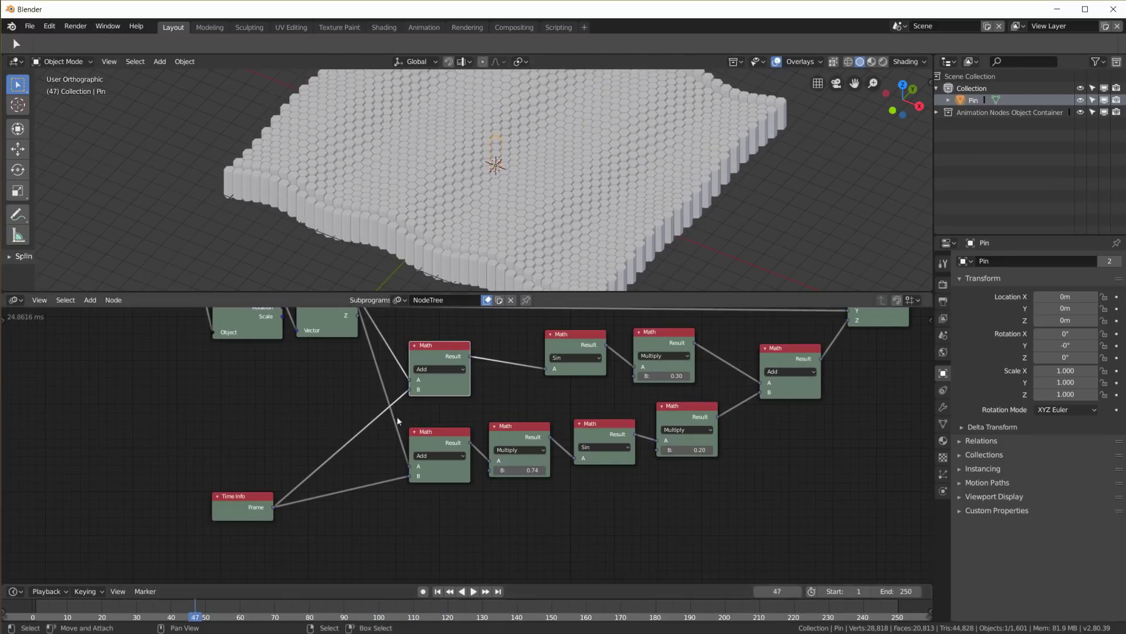
pyautogui.moveTo(579, 278); pyautogui.dragTo(521, 244, button='middle')
pyautogui.press('space')
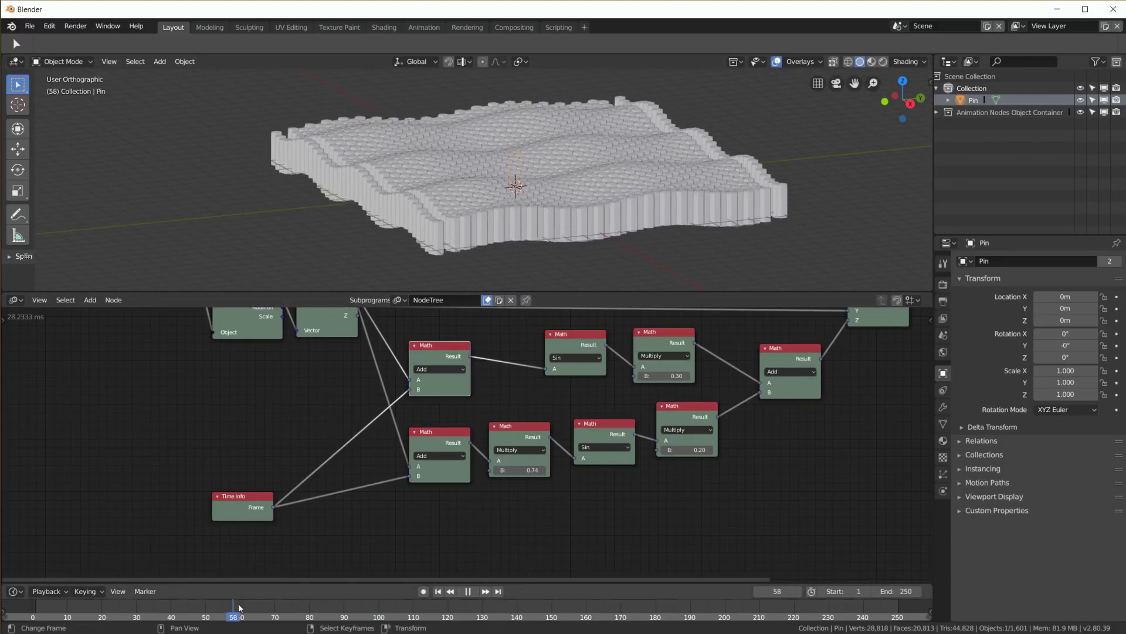
pyautogui.moveTo(269, 607); pyautogui.dragTo(166, 608)
pyautogui.click(439, 592)
pyautogui.click(475, 594)
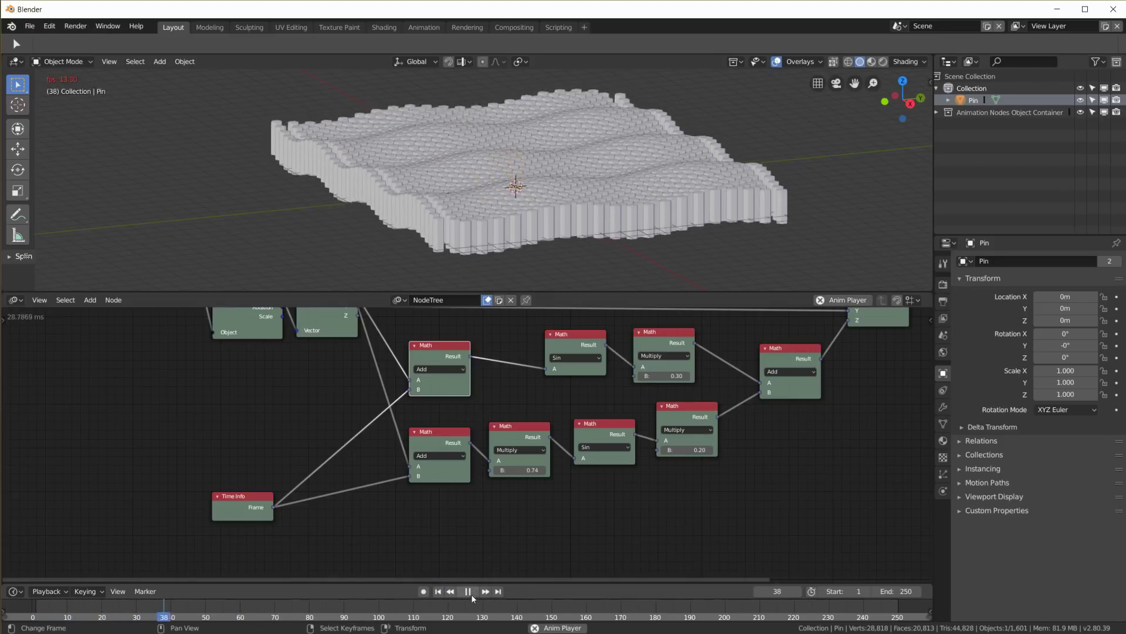
pyautogui.click(469, 592)
# Make room around Time Info and insert a Multiply Math node with B set to 0.10 on its link to the upper Add node.
pyautogui.moveTo(256, 500); pyautogui.dragTo(254, 445)
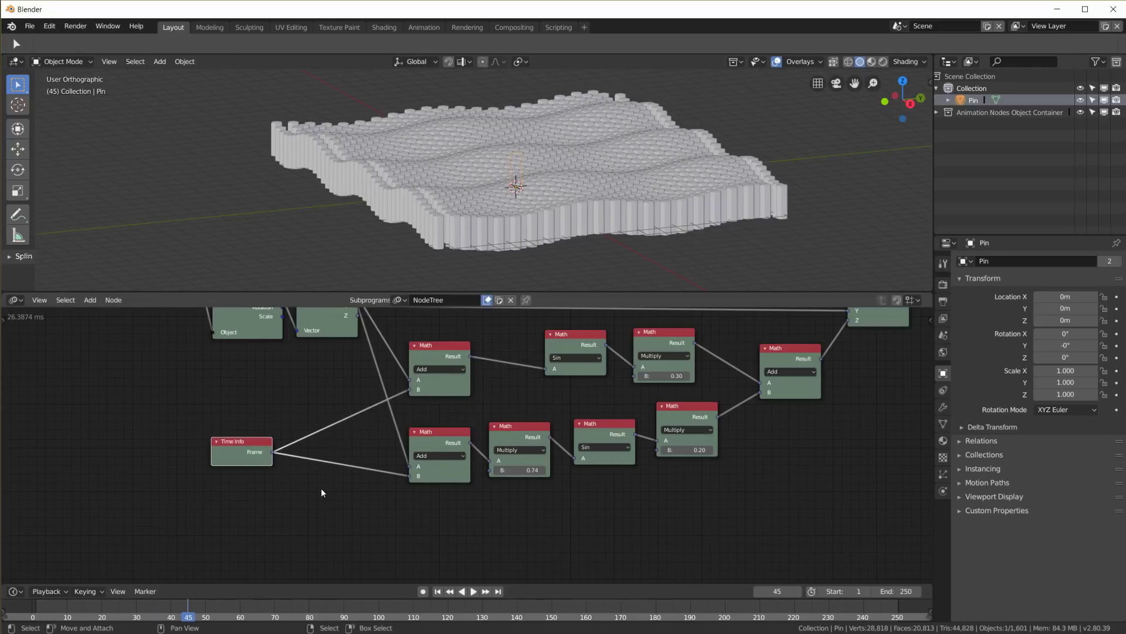
pyautogui.moveTo(588, 341); pyautogui.dragTo(693, 338)
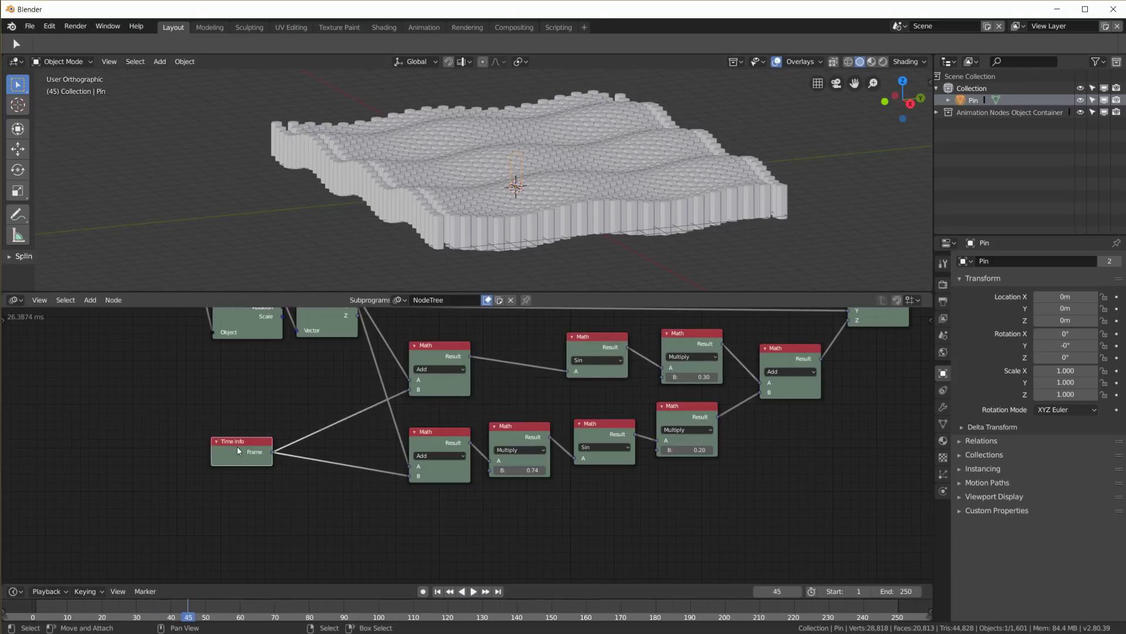
pyautogui.moveTo(239, 451); pyautogui.dragTo(178, 444)
pyautogui.hotkey('shift', 'a')
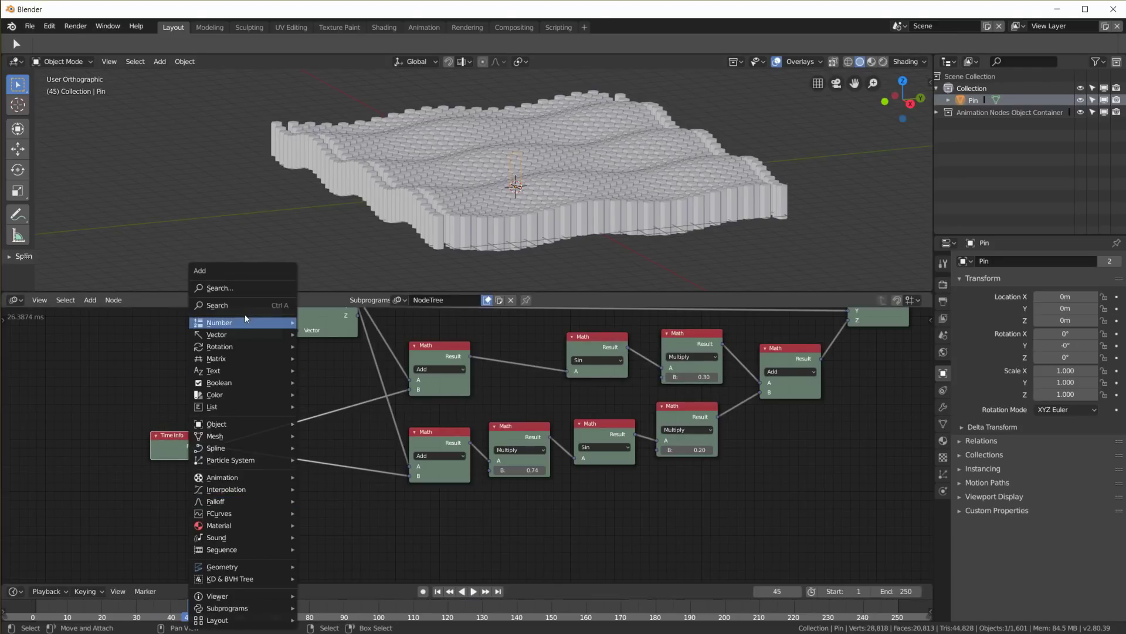
pyautogui.hotkey('shift', 'a')
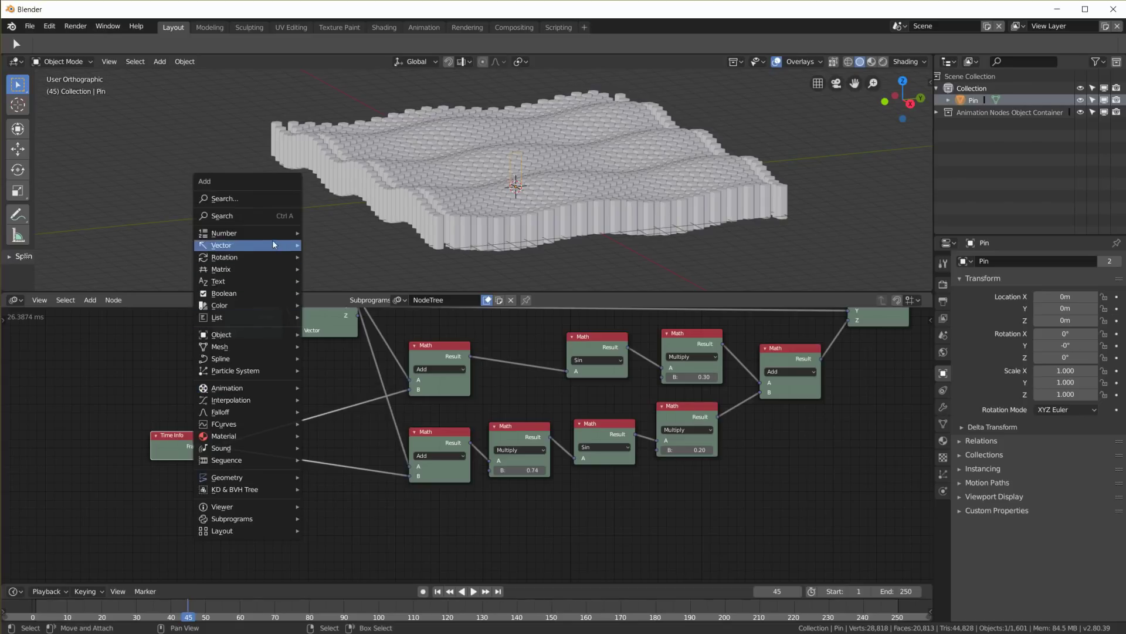
pyautogui.moveTo(282, 233)
pyautogui.click(328, 387)
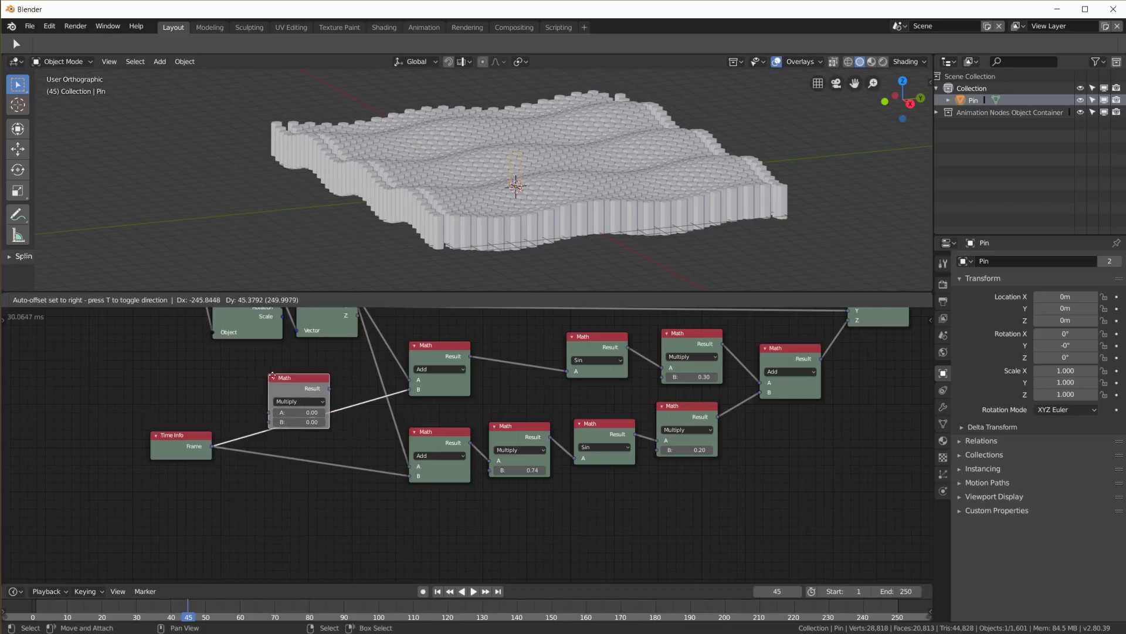
pyautogui.click(317, 422)
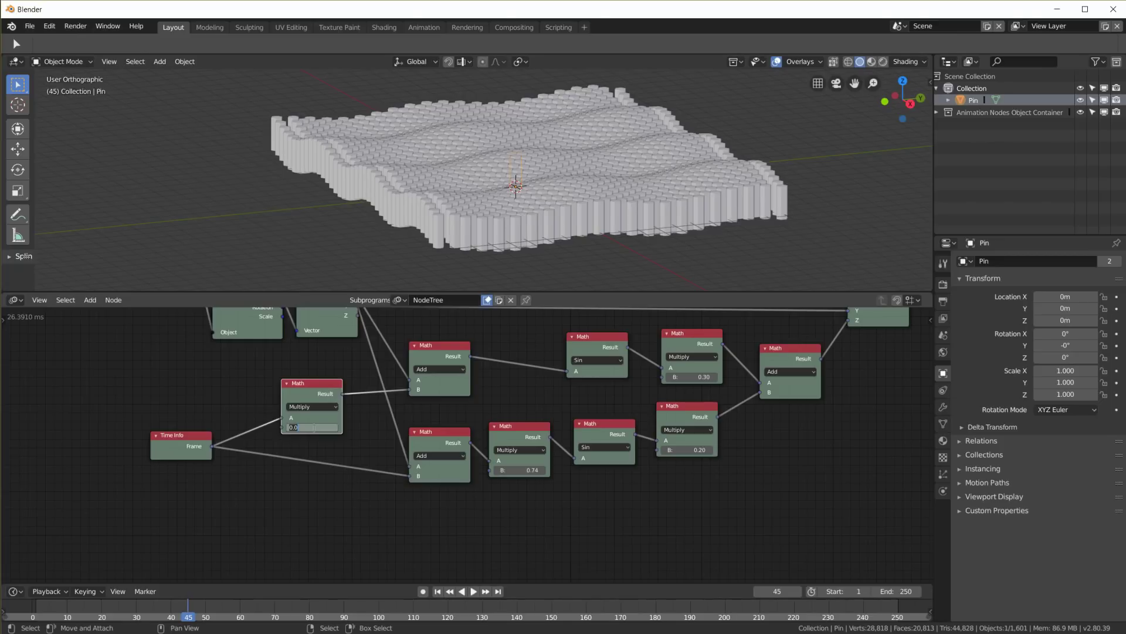
pyautogui.write('0.1')
pyautogui.press('Return')
# Duplicate that Multiply node onto the link from Time Info to the lower Add node and set B to 0.05.
pyautogui.hotkey('shift', 'd')
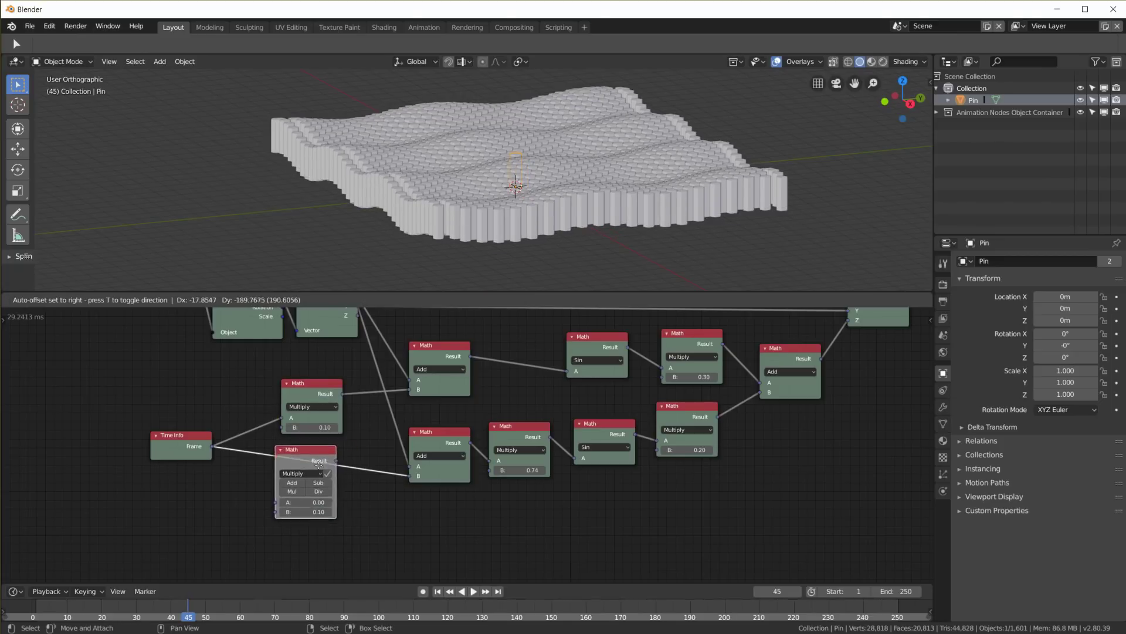
pyautogui.click(311, 492)
pyautogui.moveTo(310, 450); pyautogui.dragTo(313, 454)
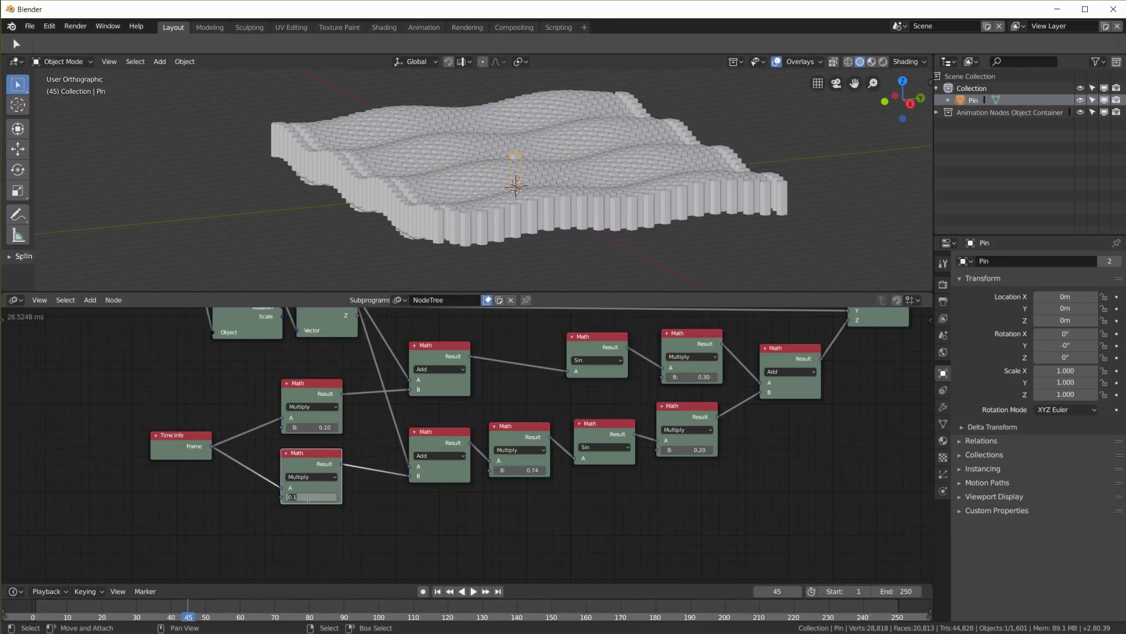
pyautogui.write('.05')
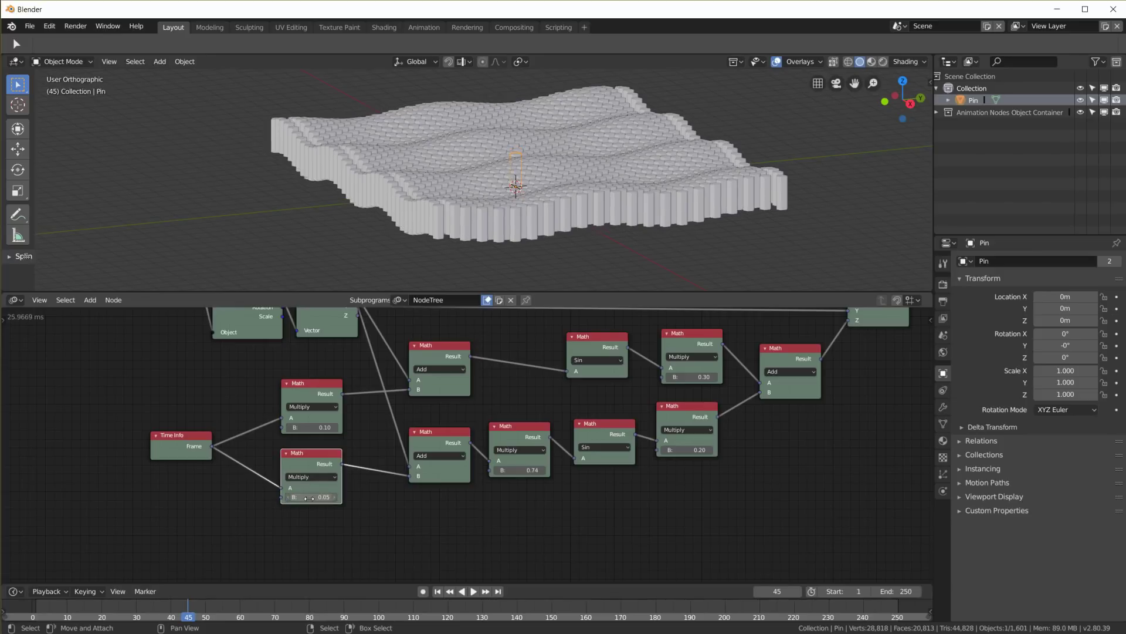
pyautogui.press('Return')
# Play the slowed animation and view the moving pins from above at an angle.
pyautogui.click(473, 592)
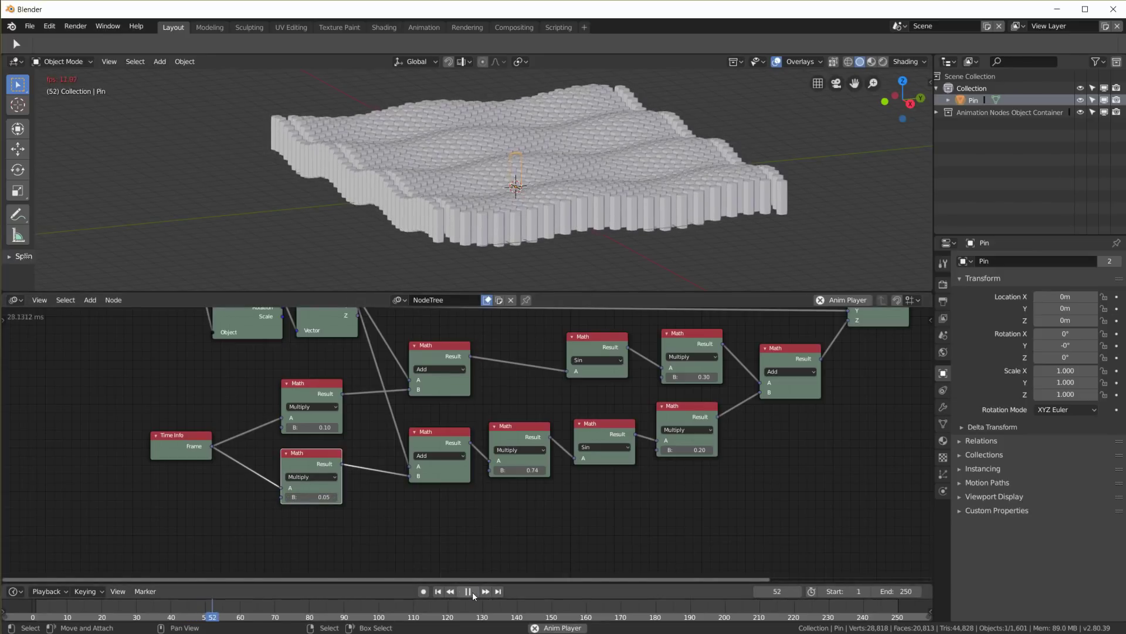
pyautogui.scroll(3, 505, 195)
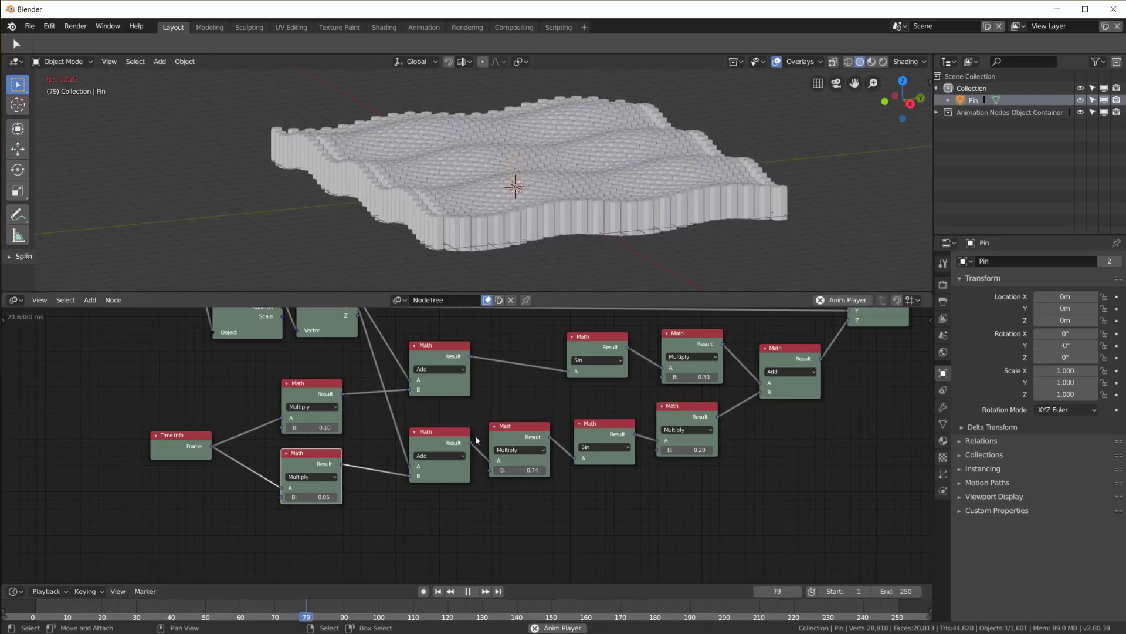
pyautogui.moveTo(504, 195); pyautogui.dragTo(531, 206, button='middle')
# Tidy the lower Multiply nodes and set the multipliers after the Sin nodes to 0.41 for the upper and 0.22 for the lower.
pyautogui.moveTo(317, 464); pyautogui.dragTo(315, 512, button='middle')
pyautogui.moveTo(307, 494); pyautogui.dragTo(308, 493)
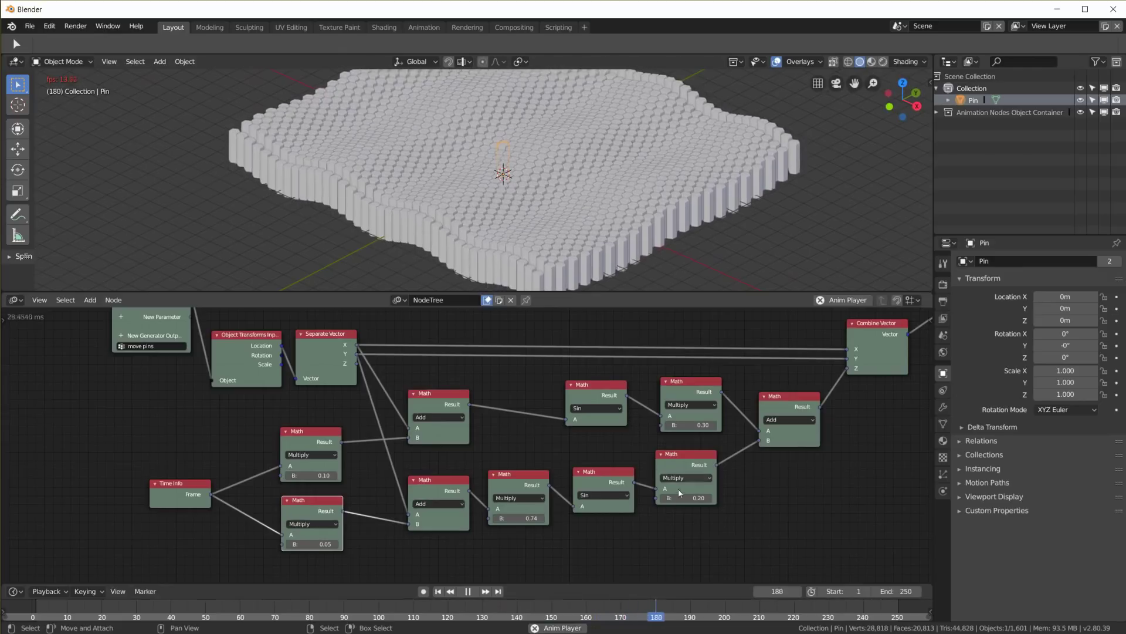
pyautogui.moveTo(689, 459); pyautogui.dragTo(690, 469)
pyautogui.moveTo(692, 426); pyautogui.dragTo(716, 426)
pyautogui.moveTo(691, 509); pyautogui.dragTo(695, 510)
# Set B of the Multiply before the lower Sin to 0.77 and the two Time Info multipliers to 0.50 and 0.16.
pyautogui.moveTo(519, 518); pyautogui.dragTo(525, 518)
pyautogui.moveTo(311, 476)
pyautogui.mouseDown()
pyautogui.moveTo(340, 475)
pyautogui.moveTo(330, 476)
pyautogui.mouseUp()
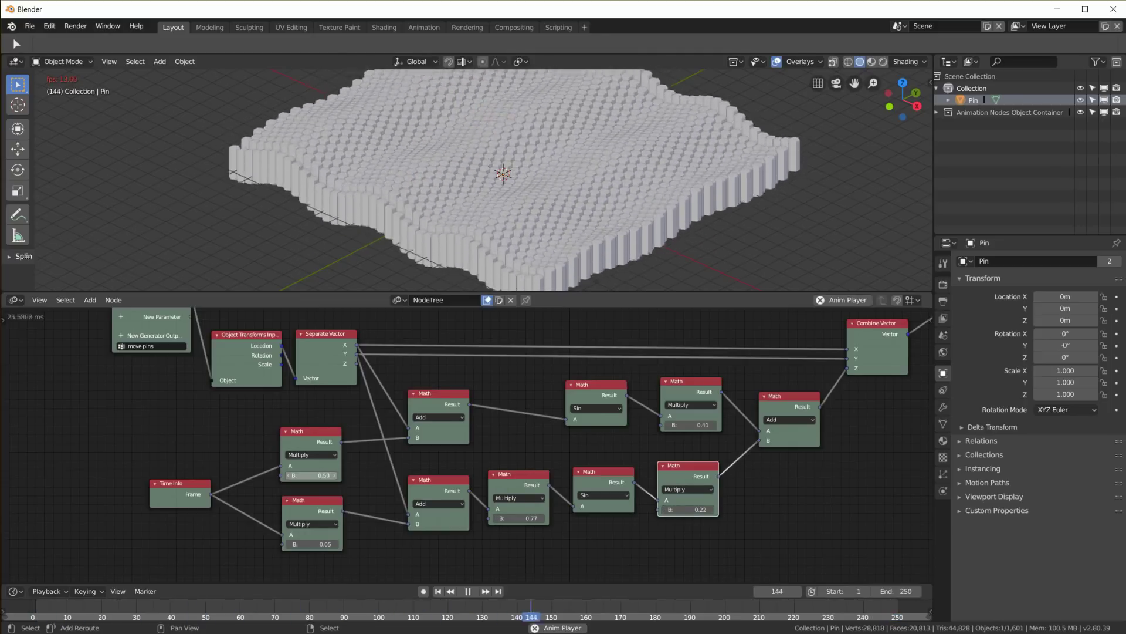
pyautogui.moveTo(312, 544); pyautogui.dragTo(318, 544)
pyautogui.moveTo(599, 158); pyautogui.dragTo(630, 160, button='middle')
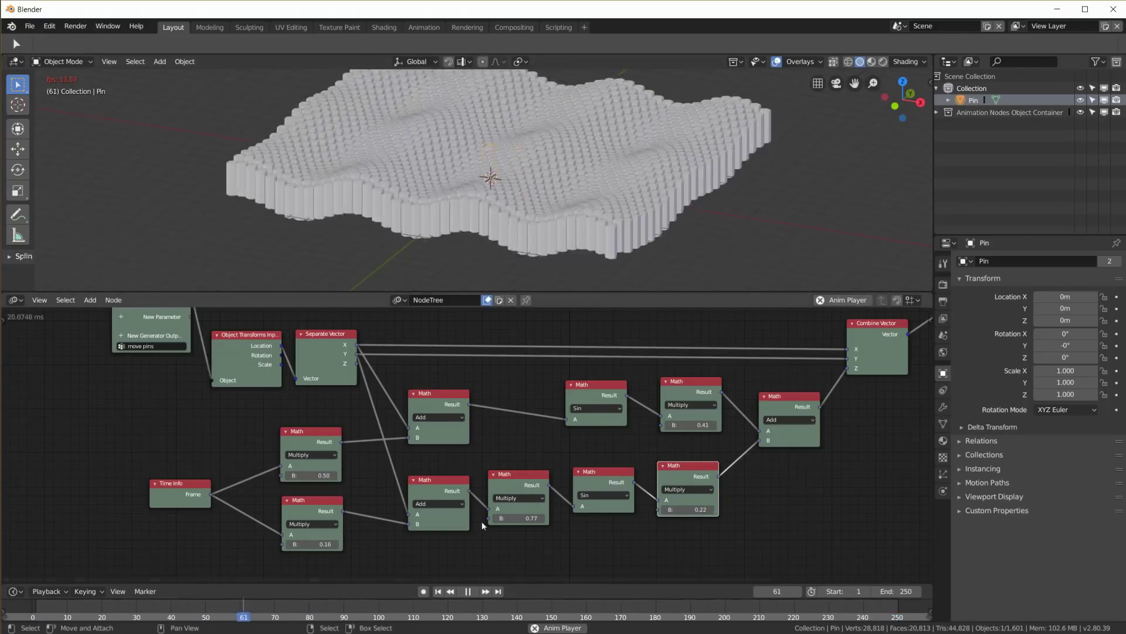
# Set B of the lower Time Info Multiply node to 0.37 and view the wave animation from several angles.
pyautogui.moveTo(557, 217); pyautogui.dragTo(555, 185, button='middle')
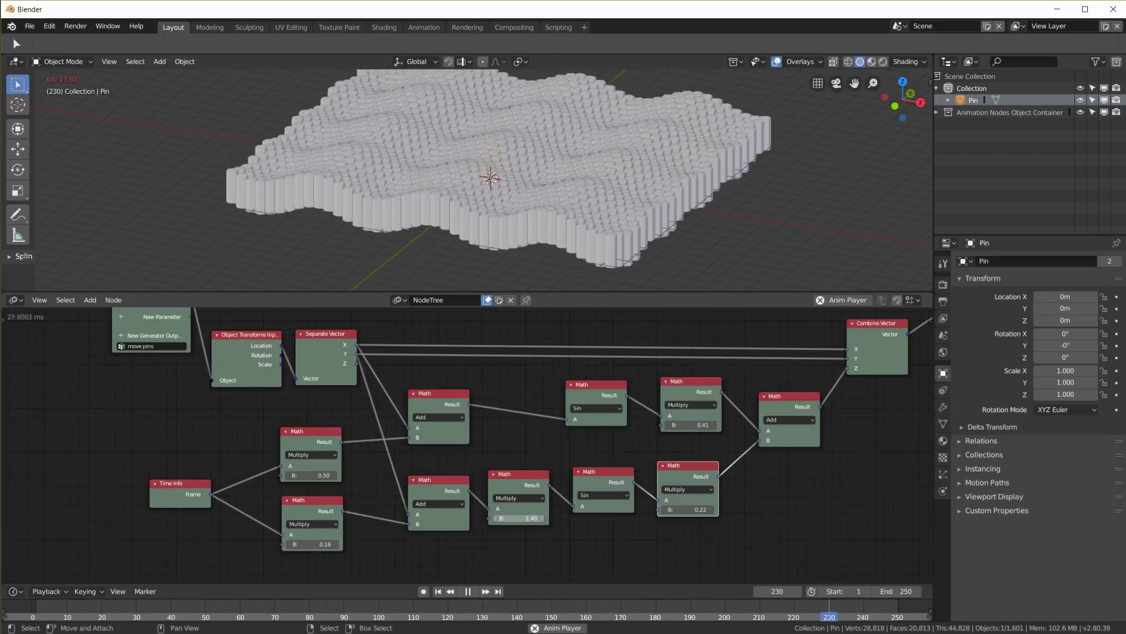
pyautogui.moveTo(312, 544); pyautogui.dragTo(324, 543)
pyautogui.moveTo(554, 161); pyautogui.dragTo(553, 192, button='middle')
pyautogui.scroll(1, 554, 192)
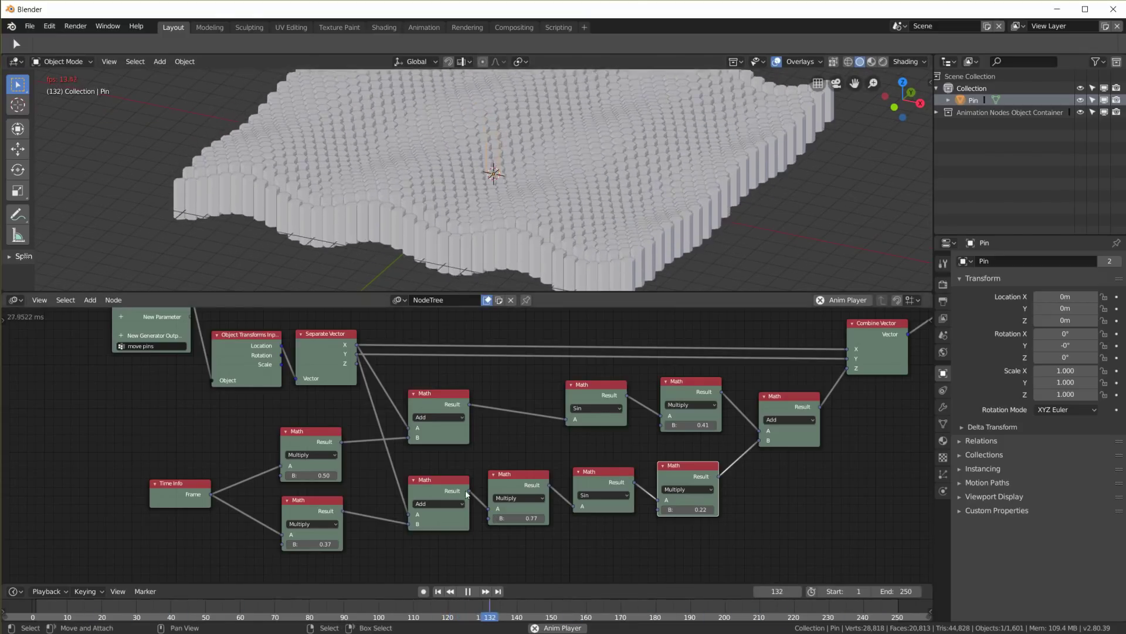
pyautogui.scroll(-2, 457, 492)
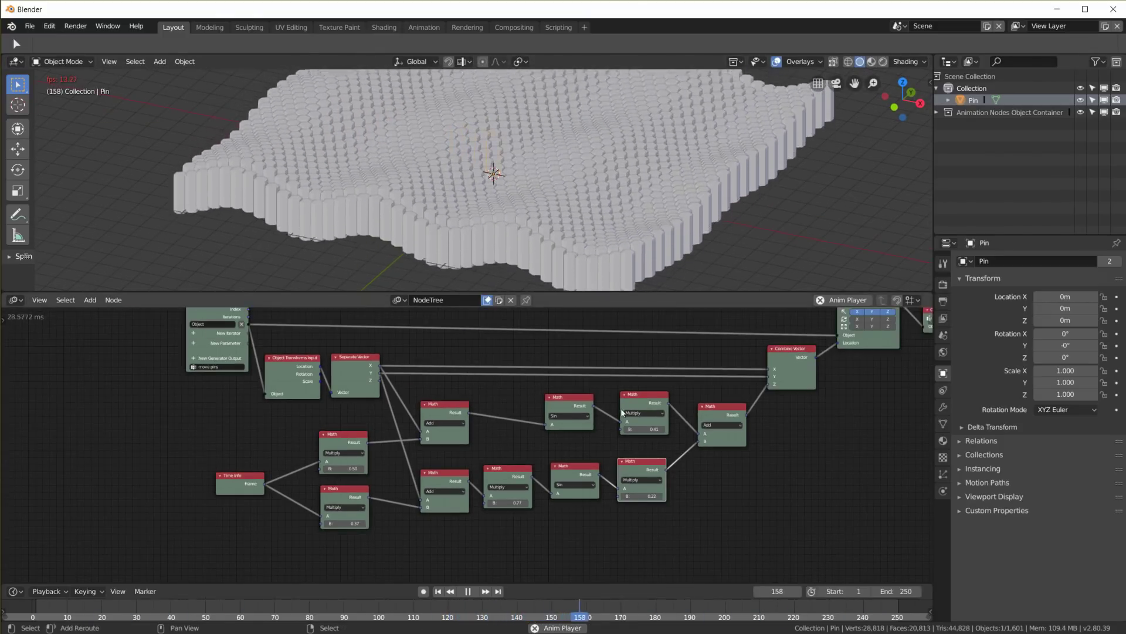
pyautogui.moveTo(623, 412); pyautogui.dragTo(575, 479, button='middle')
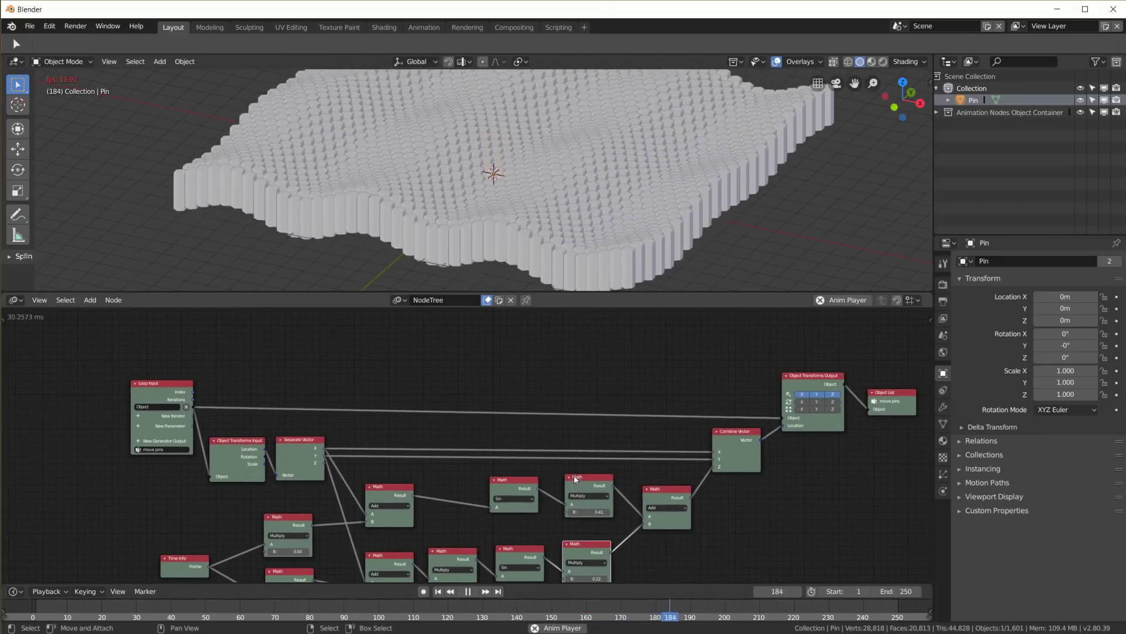
pyautogui.scroll(-5, 554, 156)
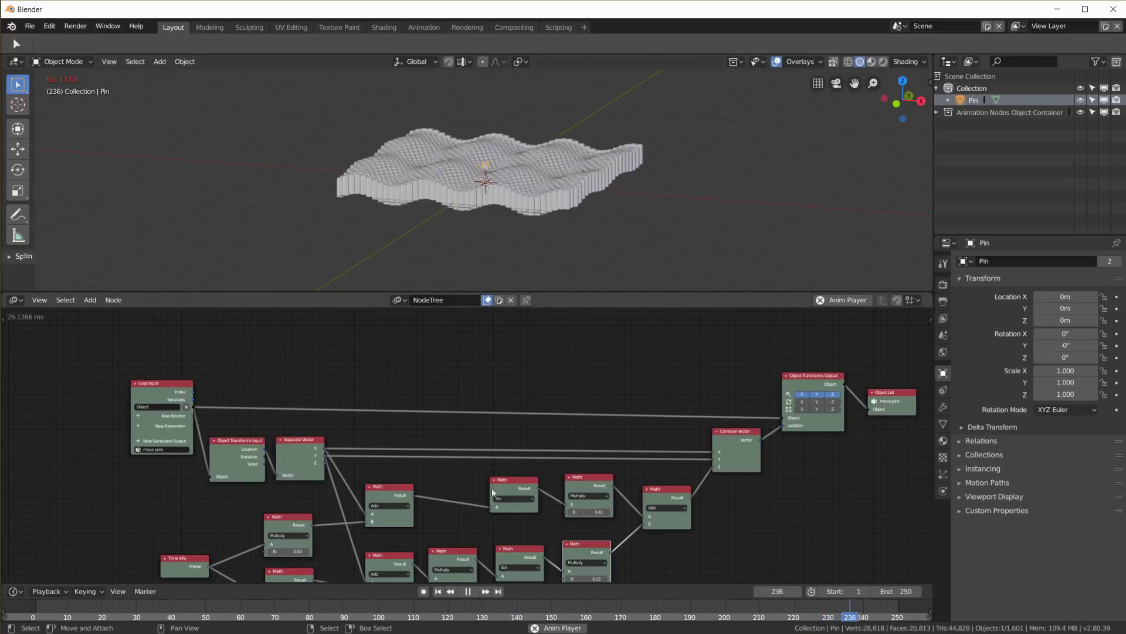
# Stop the animation, add a camera to the scene and clear its rotation in the right side view.
pyautogui.press('space')
pyautogui.hotkey('shift', 'a')
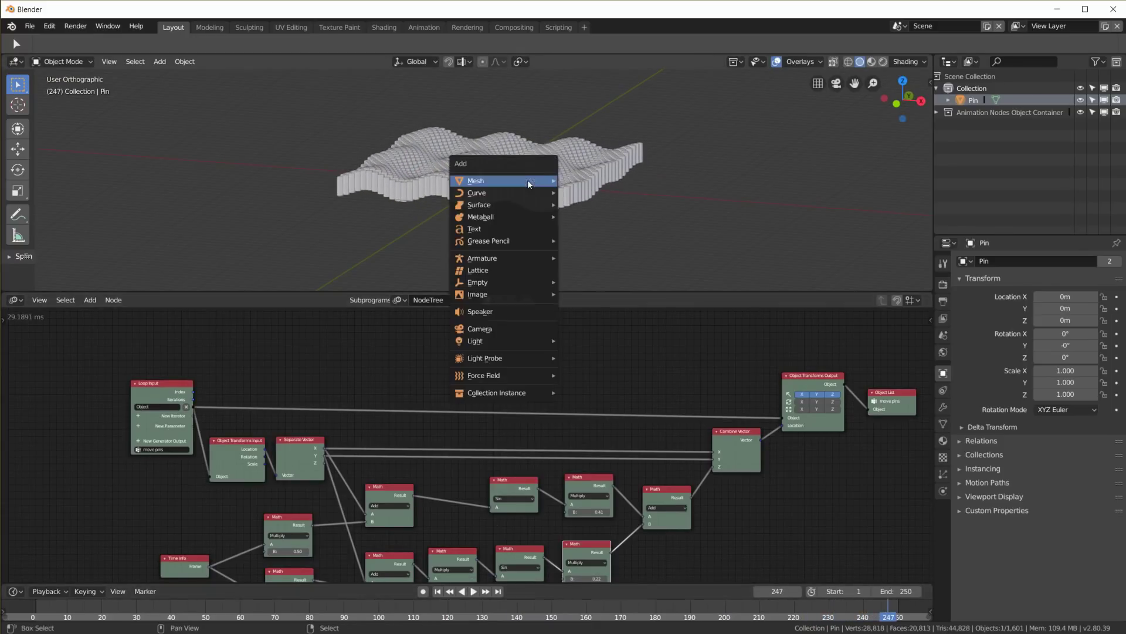
pyautogui.click(504, 328)
pyautogui.press('KP_3')
pyautogui.hotkey('alt', 'r')
# Move the camera to about Y -9.89 m and Z 7.51 m, rotate it 45.3° about X, and look through it.
pyautogui.press('r')
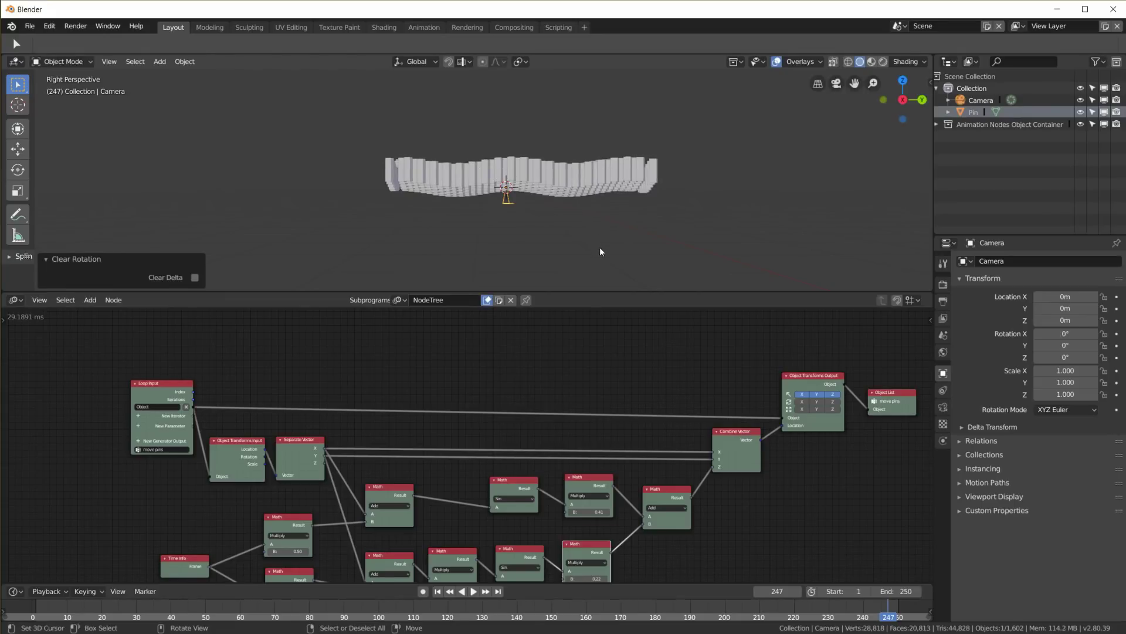
pyautogui.click(458, 233)
pyautogui.click(545, 174)
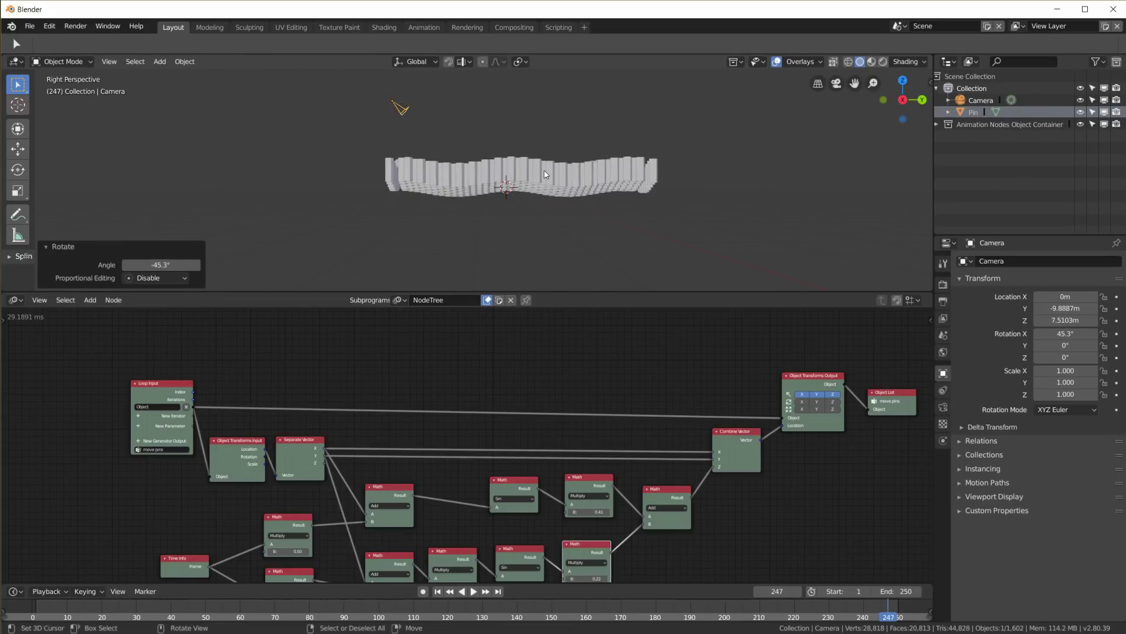
pyautogui.moveTo(564, 170); pyautogui.dragTo(653, 206, button='middle')
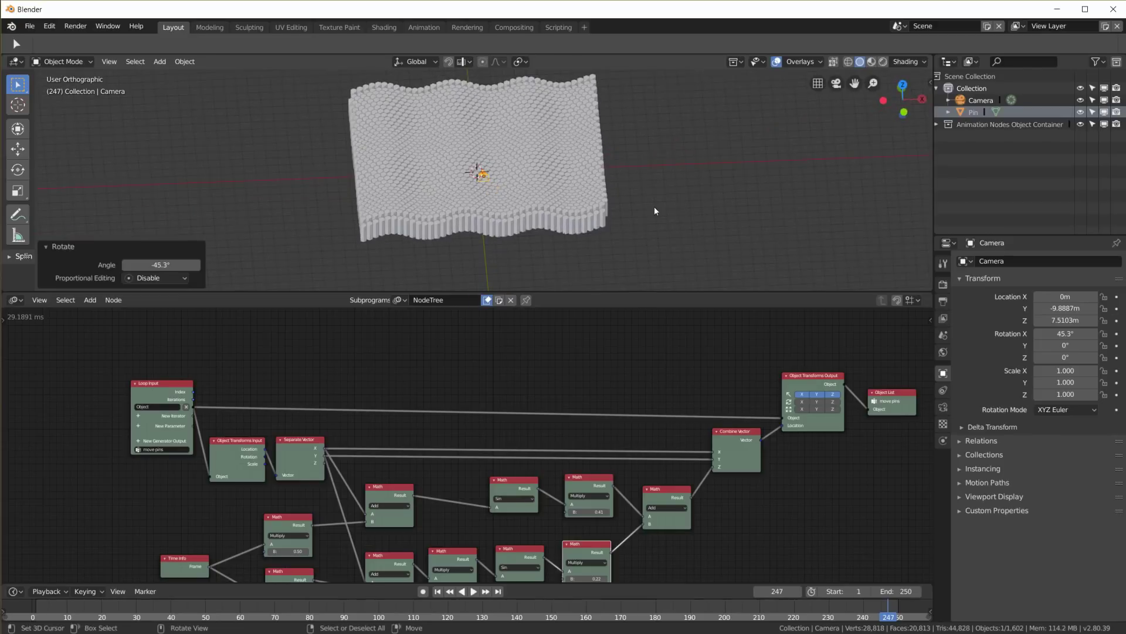
pyautogui.press('KP_0')
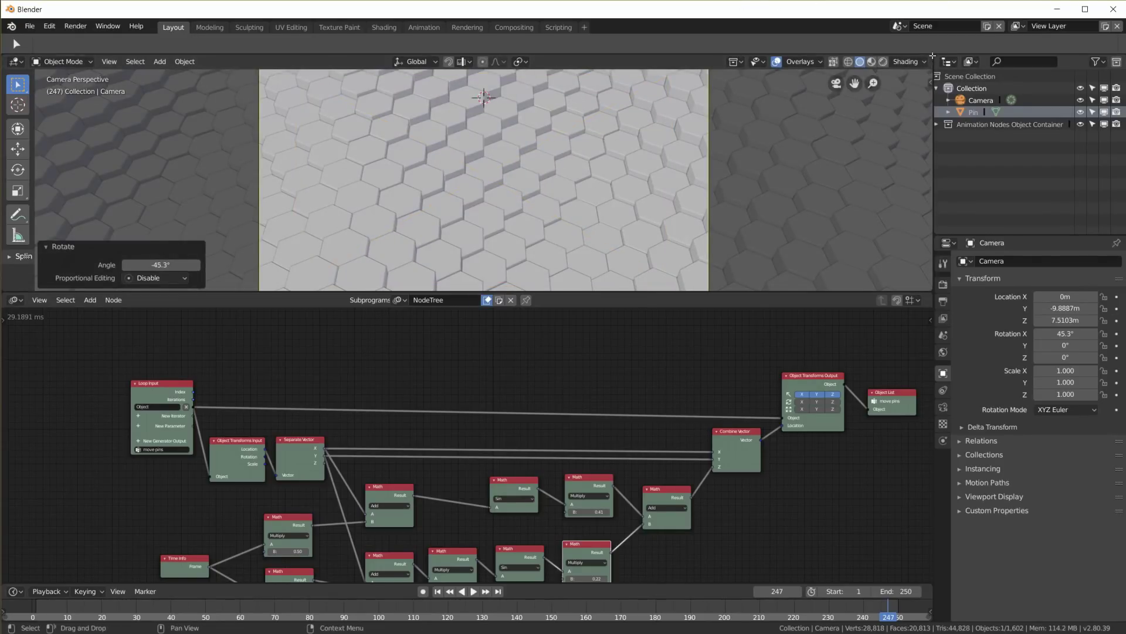
# Split the 3D viewport into two side-by-side views, keeping the camera view in one and a free view in the other.
pyautogui.moveTo(932, 56); pyautogui.dragTo(424, 67)
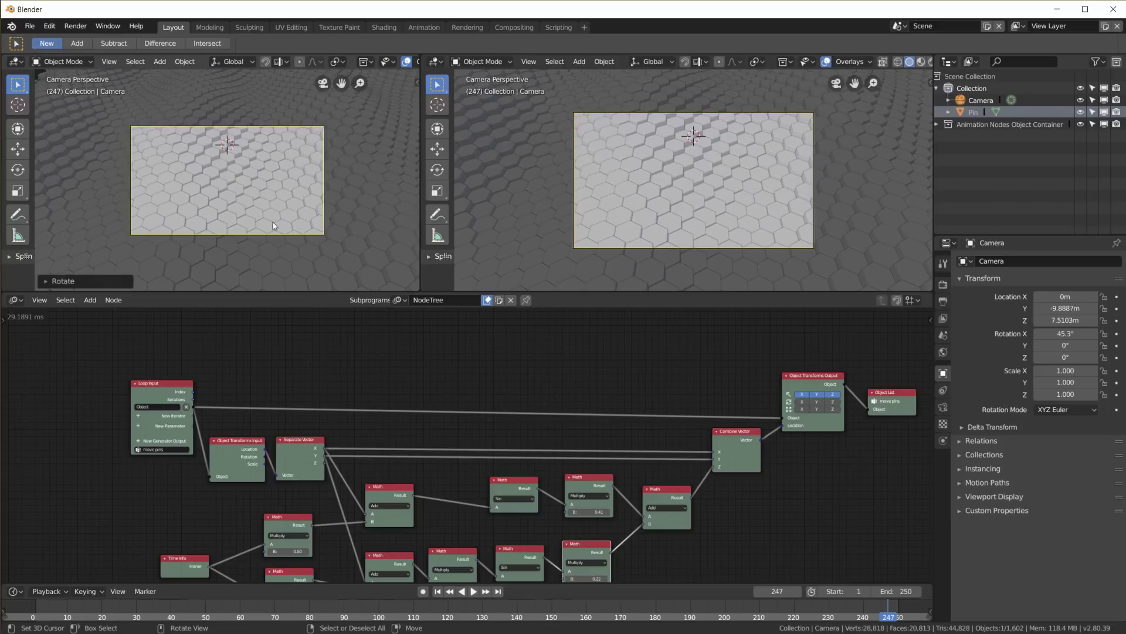
pyautogui.scroll(2, 273, 226)
pyautogui.scroll(-2, 788, 204)
pyautogui.moveTo(787, 204); pyautogui.dragTo(719, 209, button='middle')
pyautogui.scroll(-7, 738, 177)
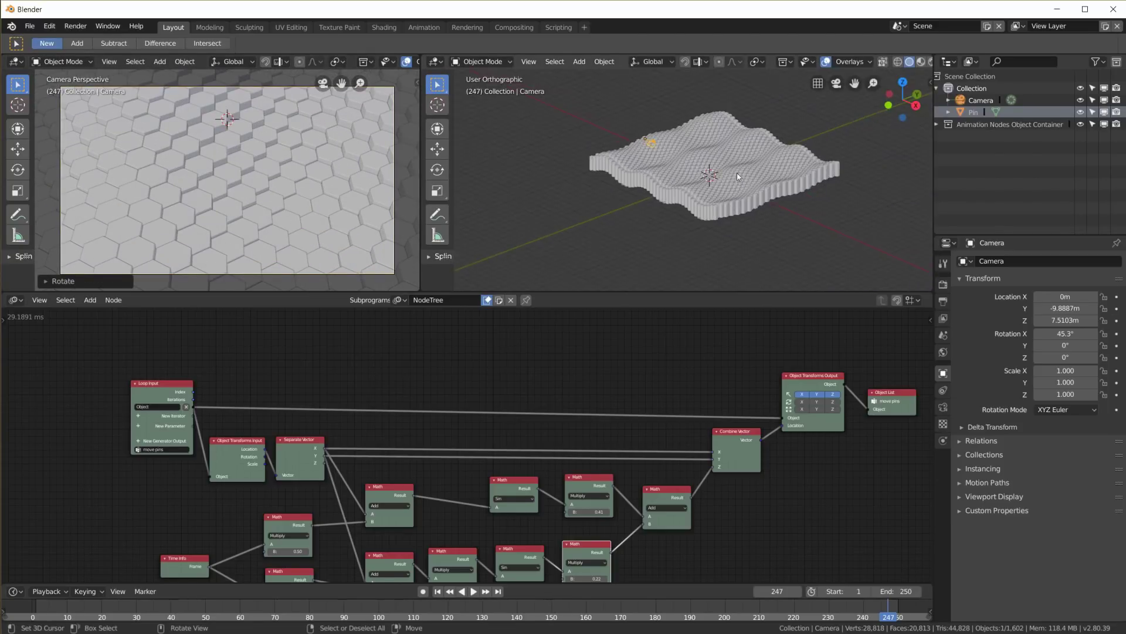
# From the right side view, reposition the camera to about Y -17.12 m and Z 11.21 m, tilted 57.4° about X.
pyautogui.press('KP_3')
pyautogui.press('g')
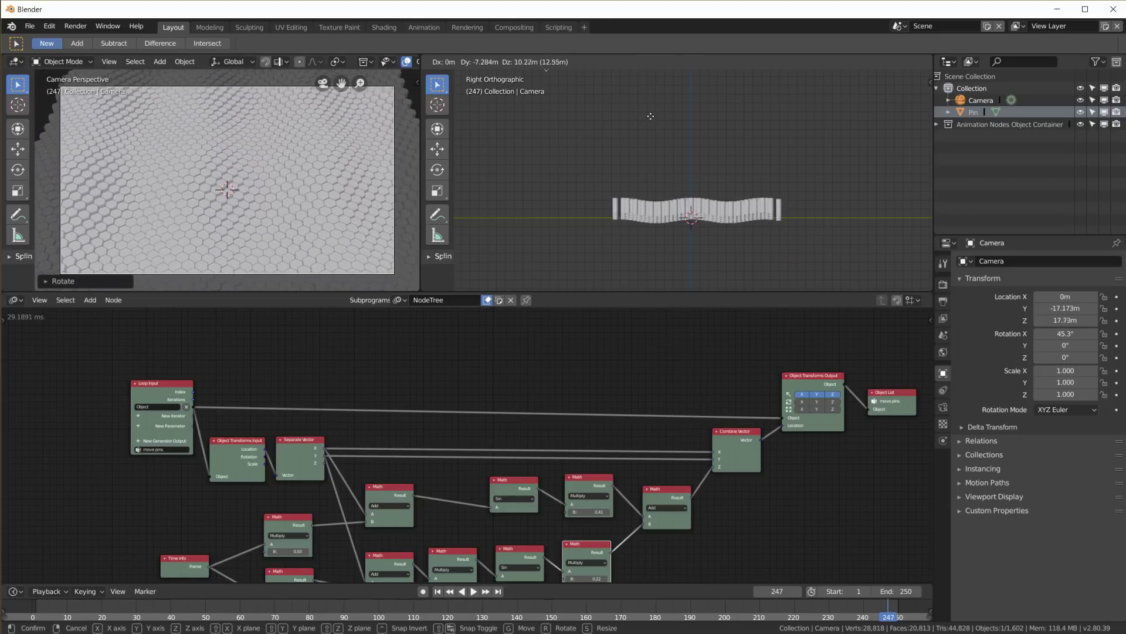
pyautogui.click(629, 157)
pyautogui.press('r')
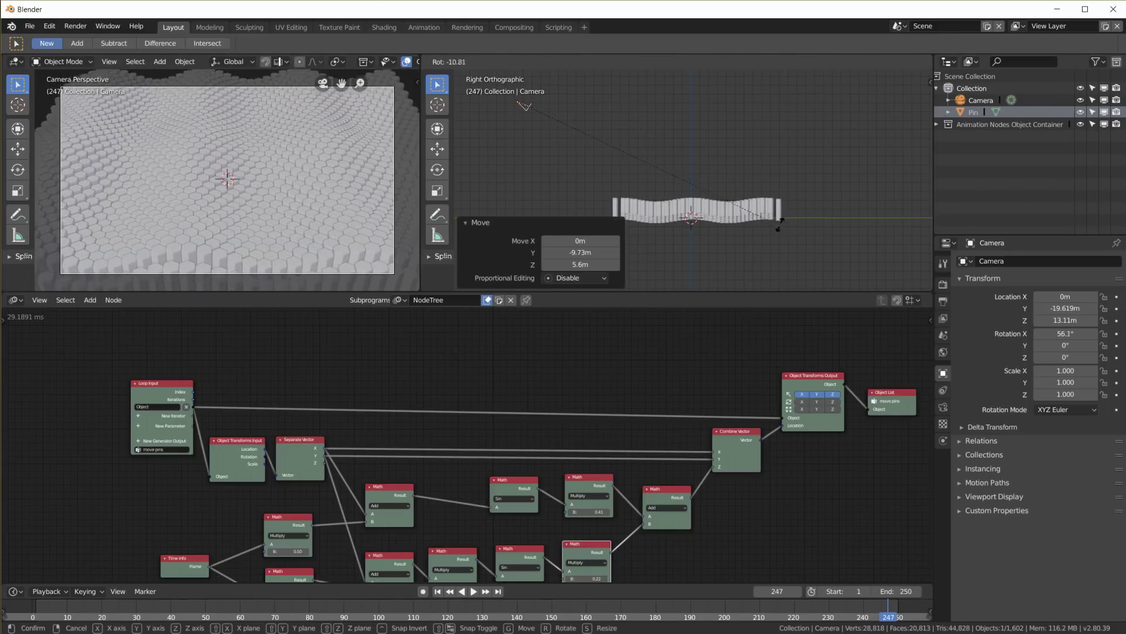
pyautogui.click(783, 219)
pyautogui.press('g')
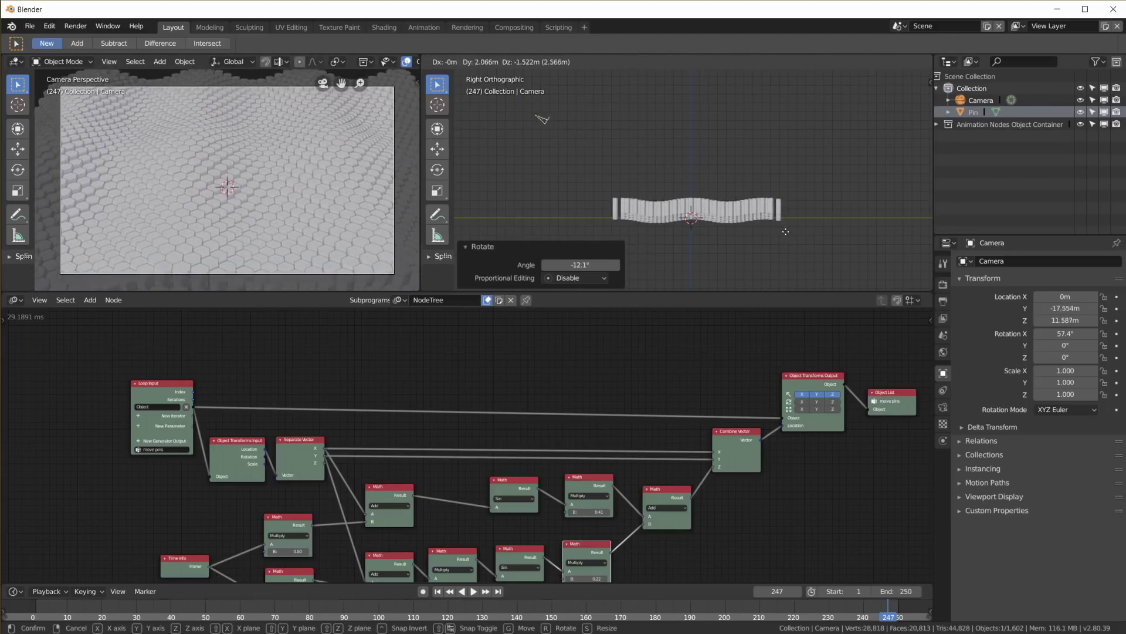
pyautogui.click(789, 235)
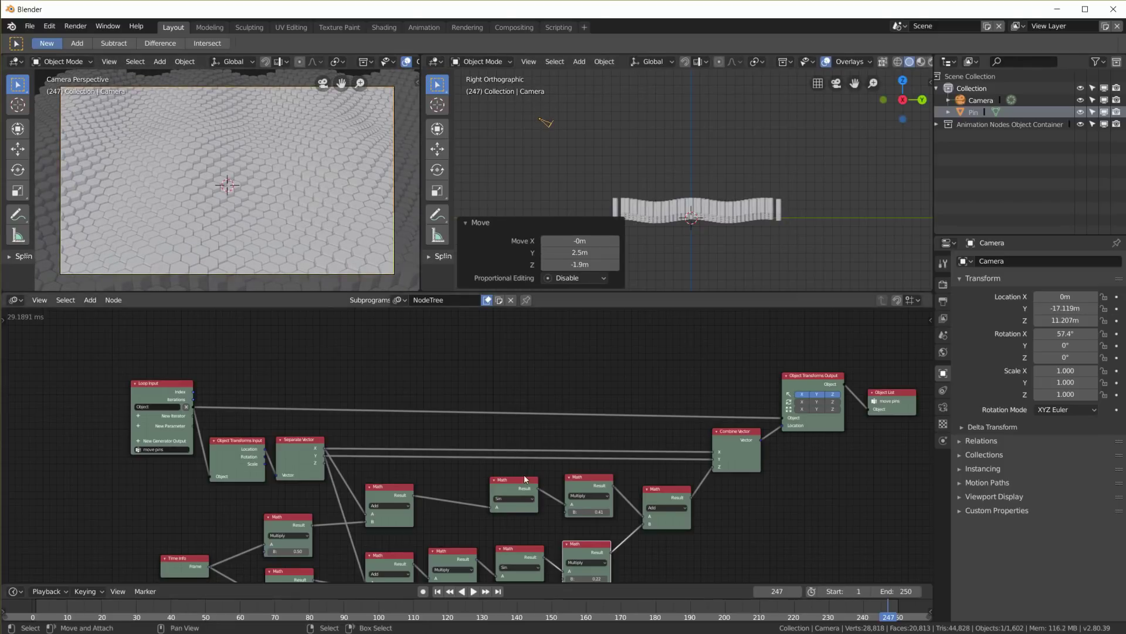
# Play the animation and check the moving pins in the enlarged camera view.
pyautogui.click(473, 592)
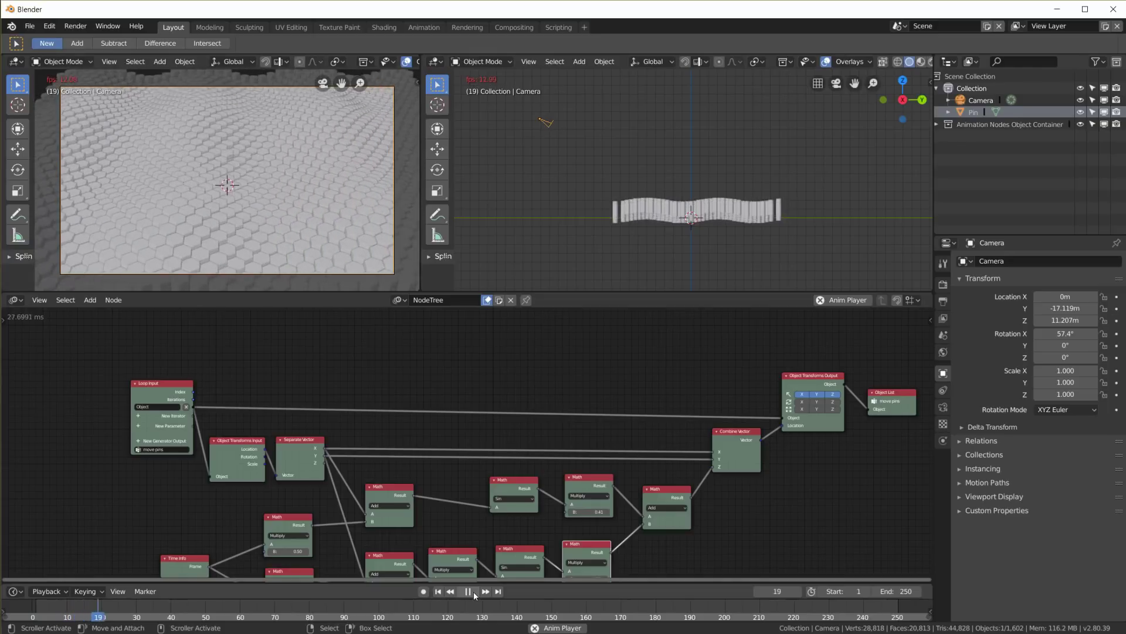
pyautogui.click(474, 592)
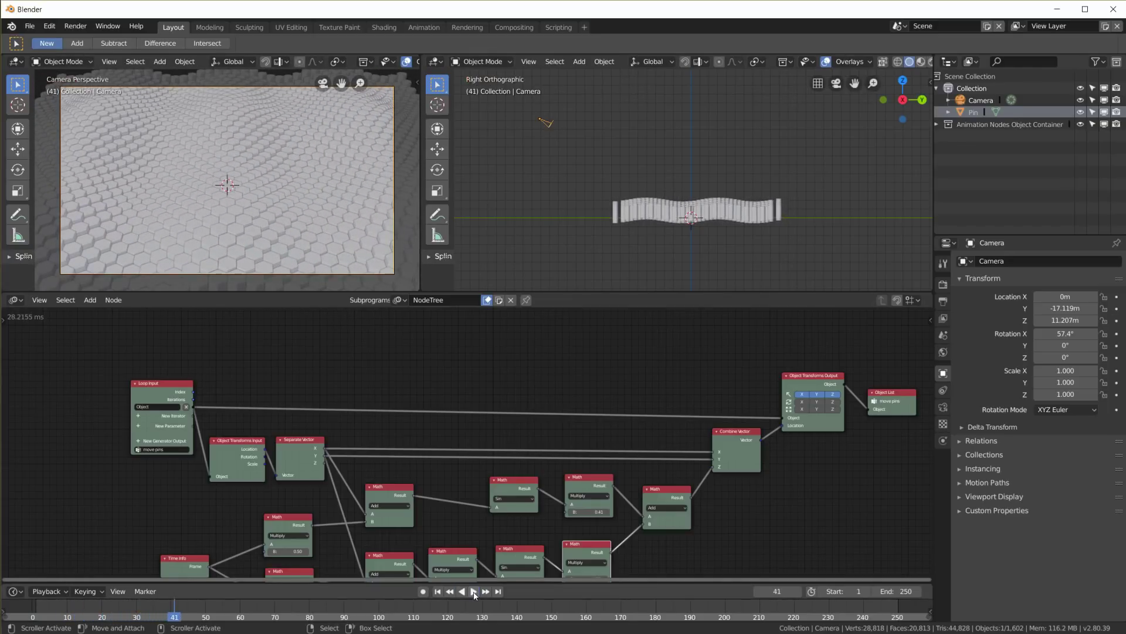
pyautogui.scroll(3, 241, 148)
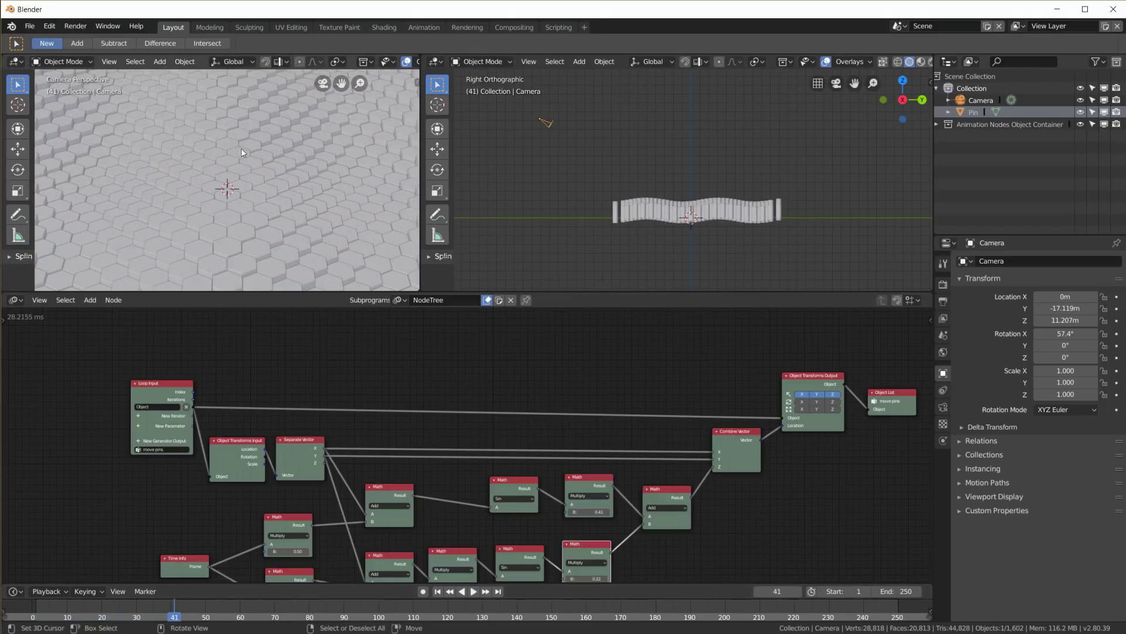
pyautogui.click(472, 591)
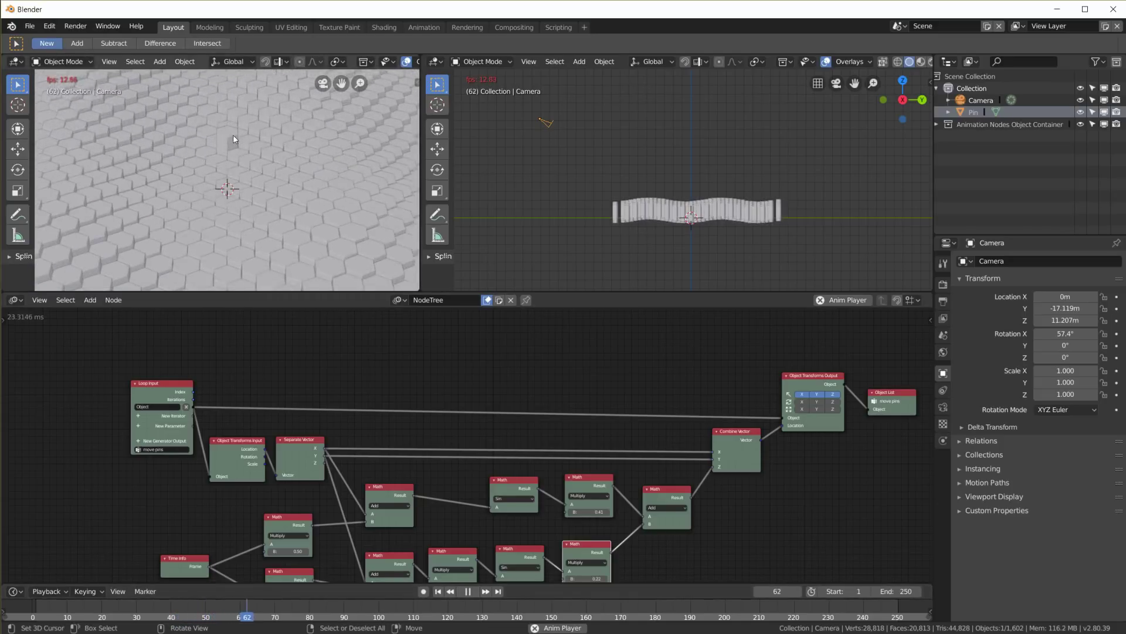
# Stop the animation, hide the original Pin object in the viewport, and play the animation again.
pyautogui.click(468, 592)
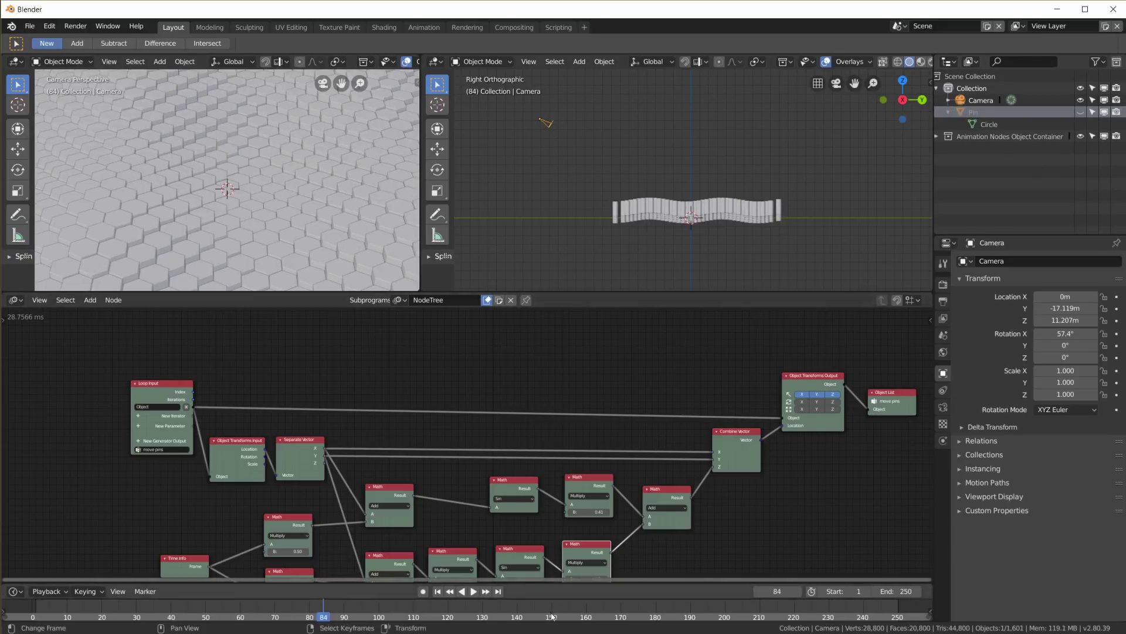
pyautogui.click(475, 592)
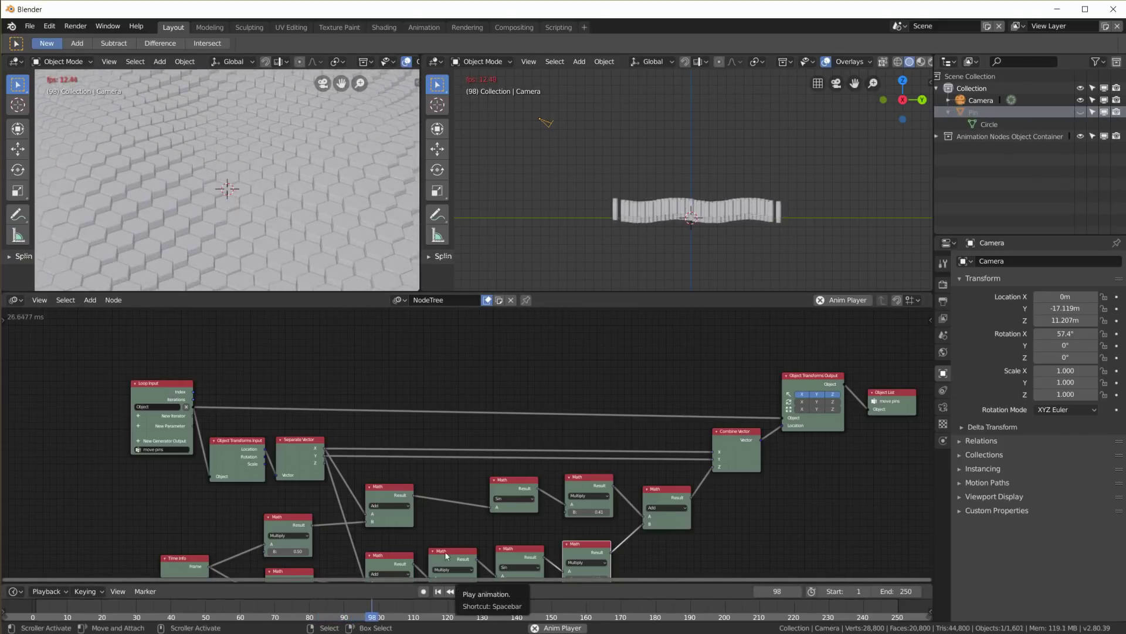
pyautogui.moveTo(482, 476); pyautogui.dragTo(466, 421, button='middle')
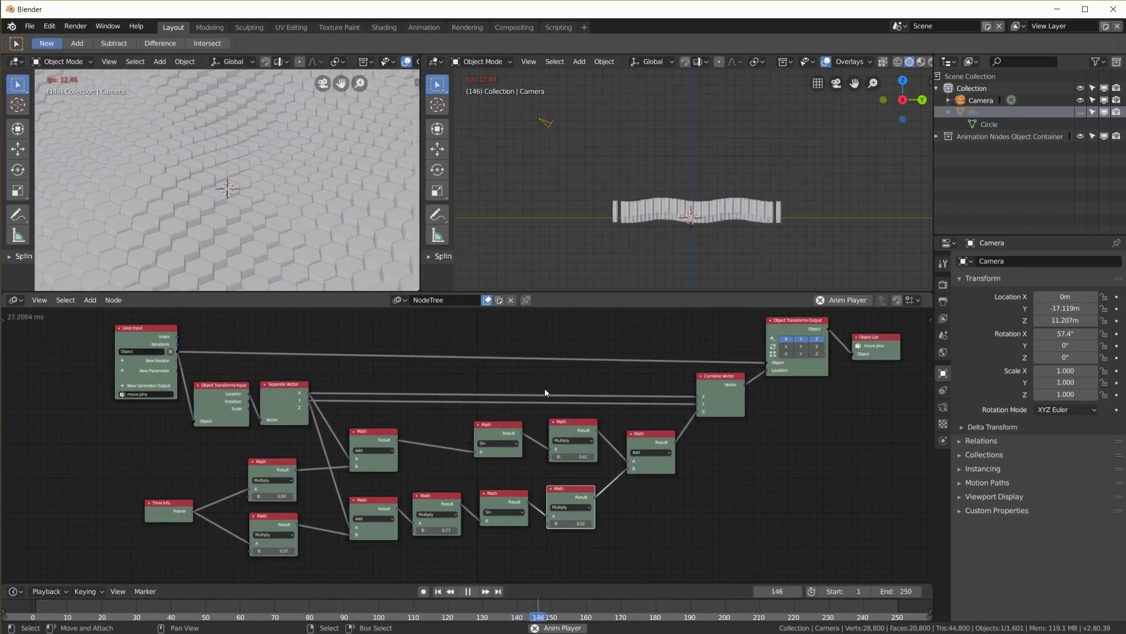
# Stop playback, add a point light and move it to about X -5.86 m, Y 6.15 m, Z 8.66 m above the pins.
pyautogui.scroll(-4, 264, 162)
pyautogui.hotkey('shift', 'a')
pyautogui.moveTo(711, 212)
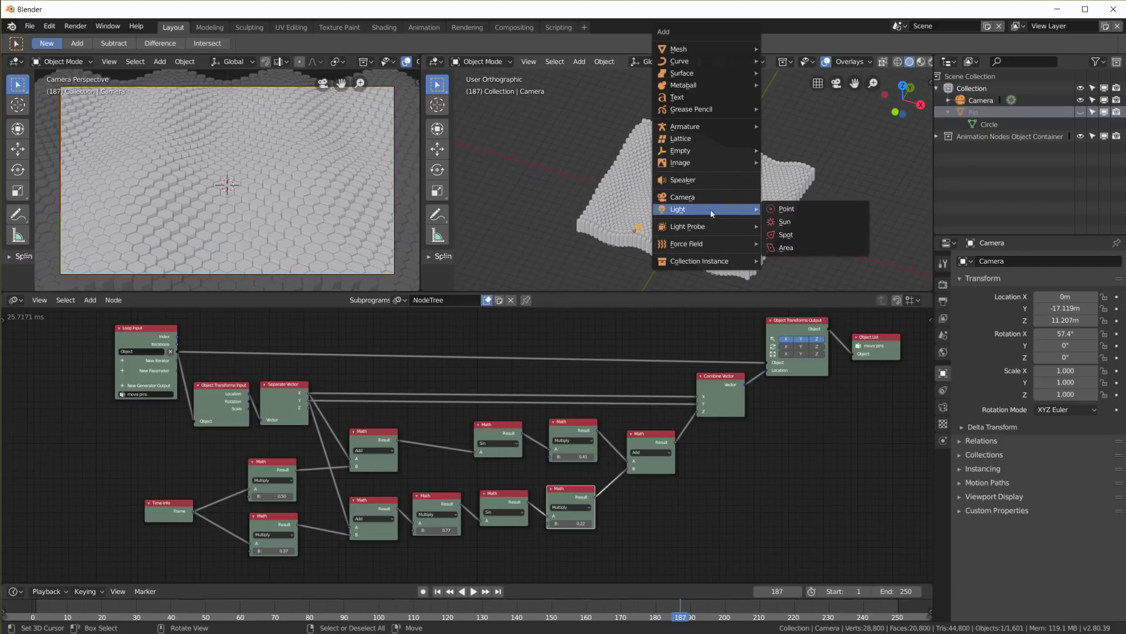
pyautogui.click(786, 210)
pyautogui.click(759, 105)
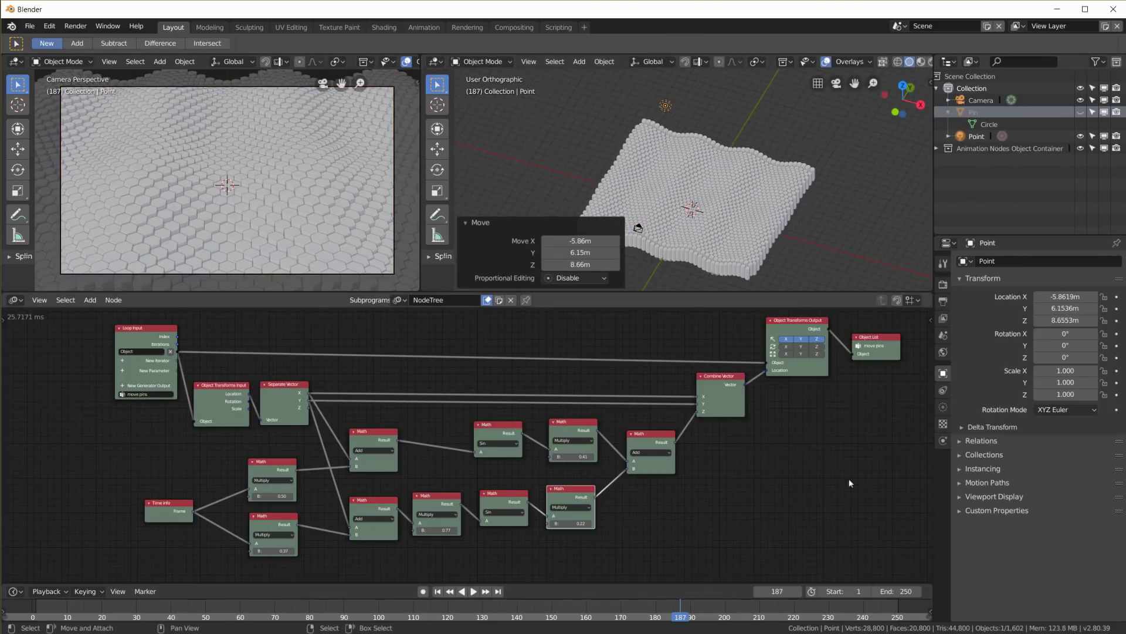
# Switch the camera view to rendered shading and set the world background color to black.
pyautogui.click(943, 407)
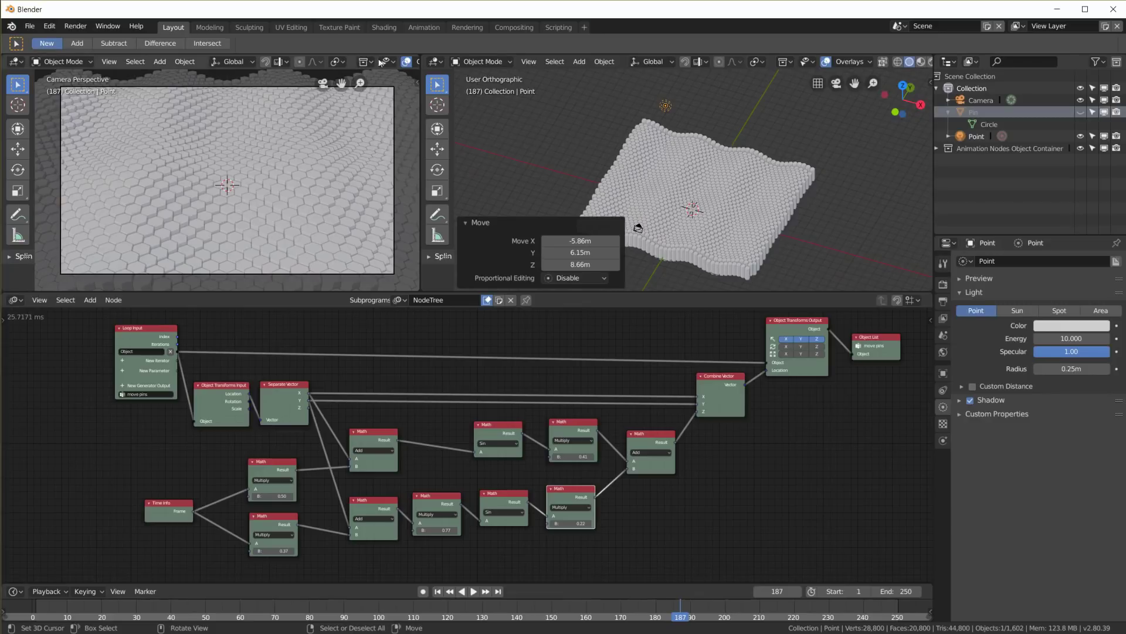
pyautogui.click(378, 62)
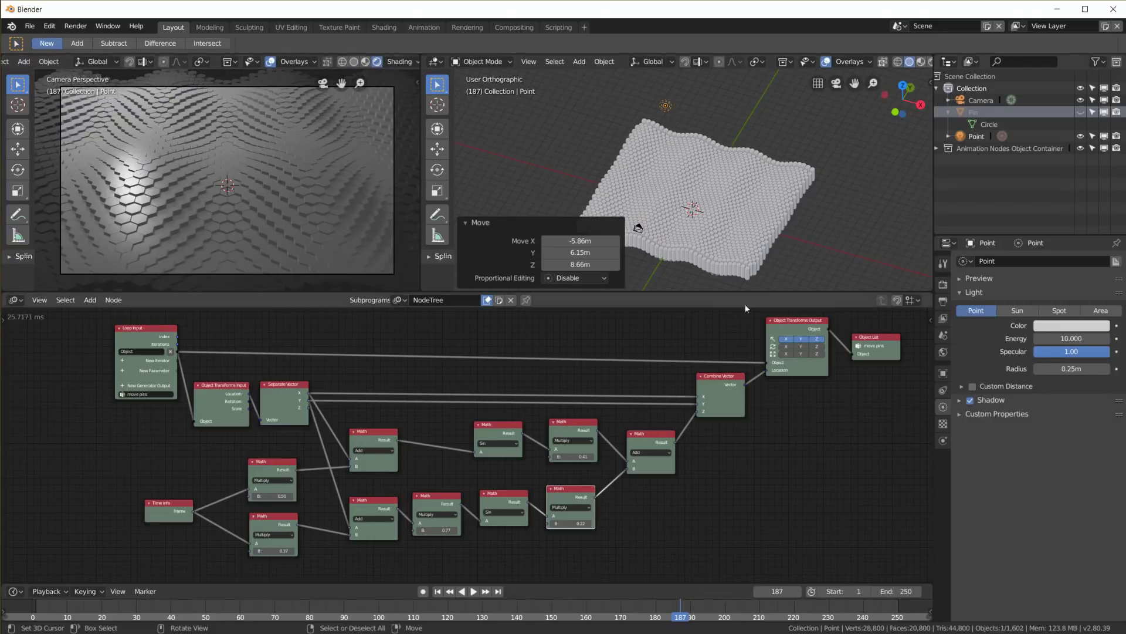
pyautogui.click(944, 351)
pyautogui.click(1050, 321)
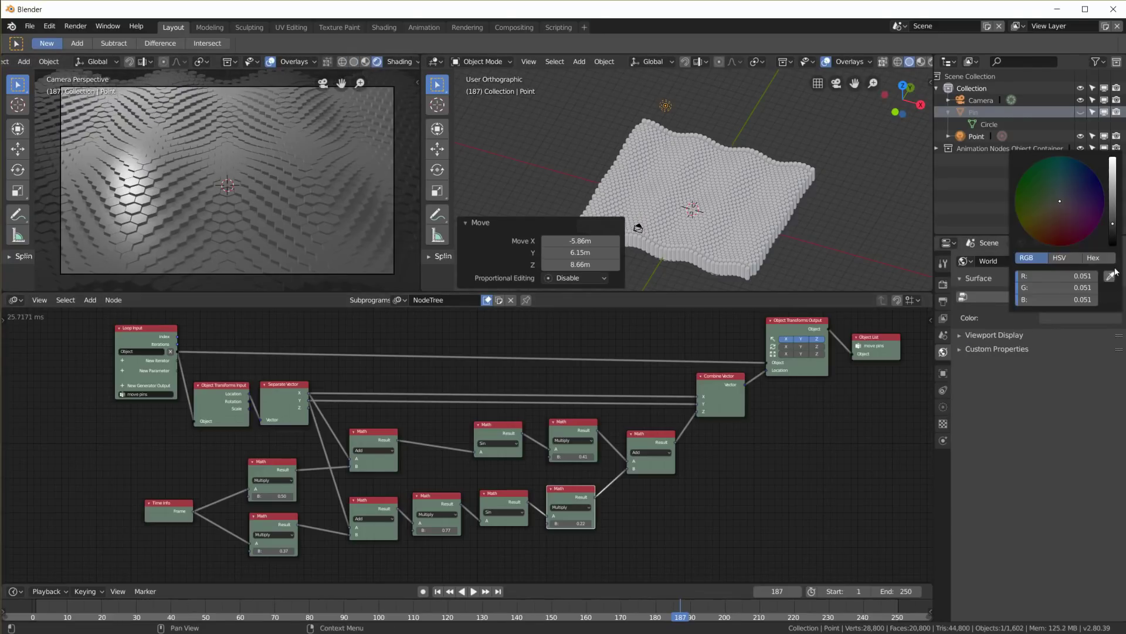
pyautogui.moveTo(1114, 223); pyautogui.dragTo(1114, 245)
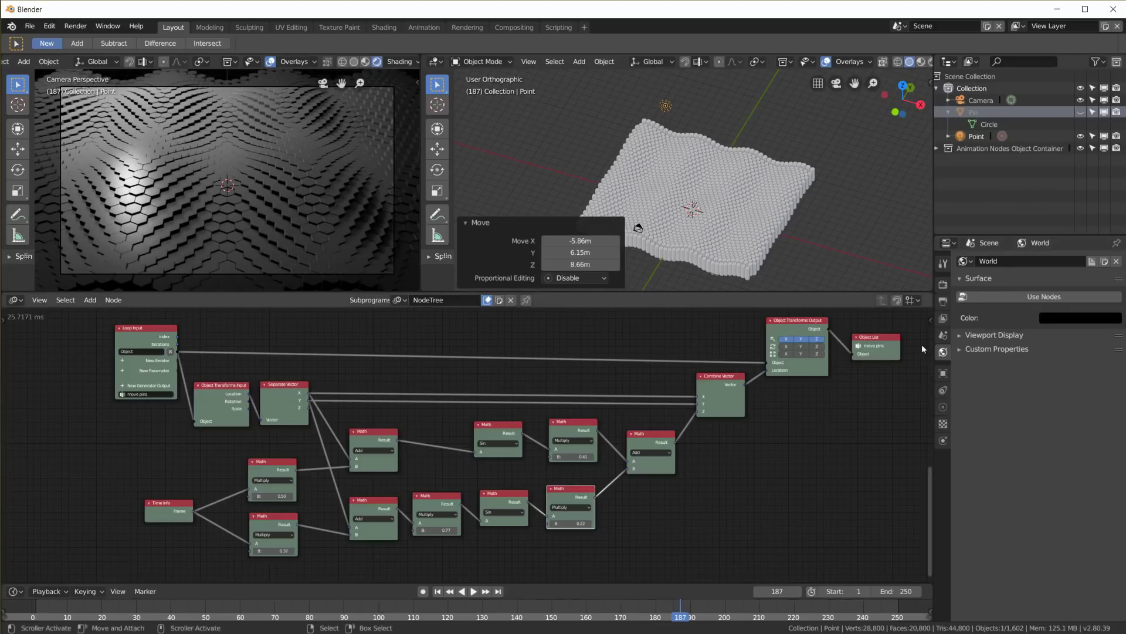
# Change the point light's color to golden yellow.
pyautogui.click(943, 409)
pyautogui.click(1071, 325)
pyautogui.moveTo(1032, 199); pyautogui.dragTo(1020, 244)
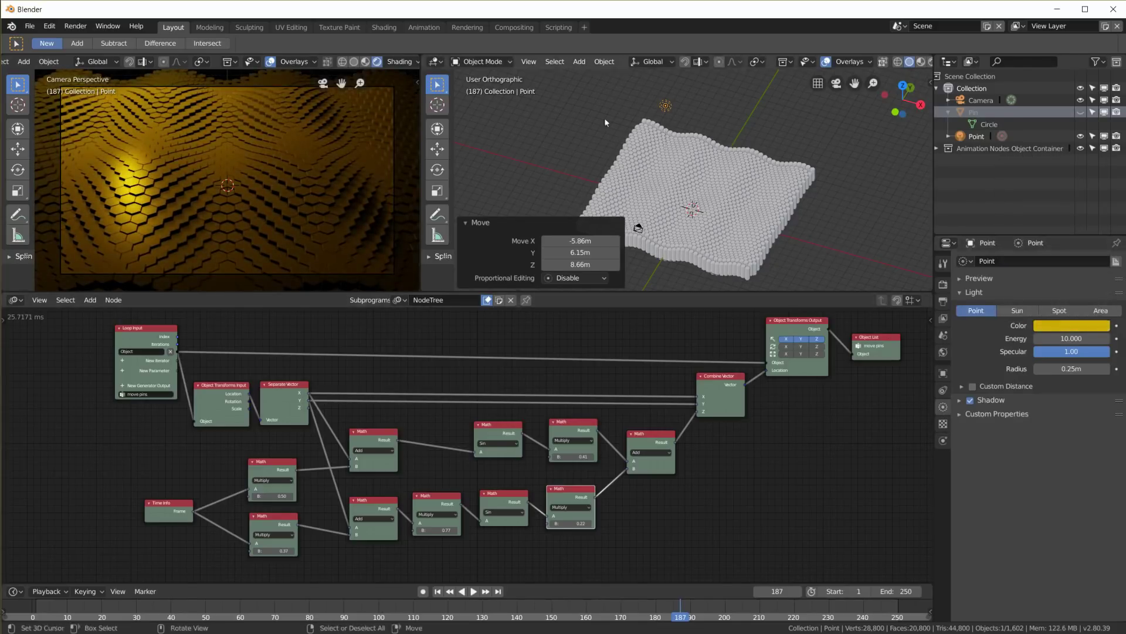
# Duplicate the yellow light, offset the copy by about X 14.3, Y 3.26, Z -2.72 m, and color it blue.
pyautogui.hotkey('shift', 'd')
pyautogui.click(883, 188)
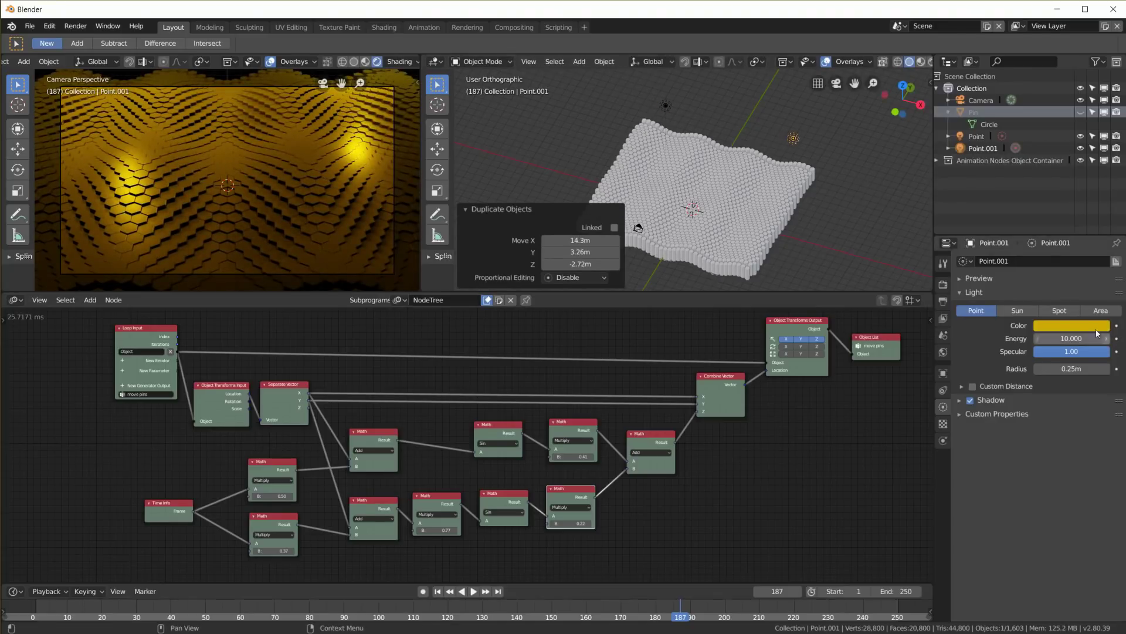
pyautogui.click(1095, 326)
pyautogui.moveTo(1058, 216); pyautogui.dragTo(1068, 169)
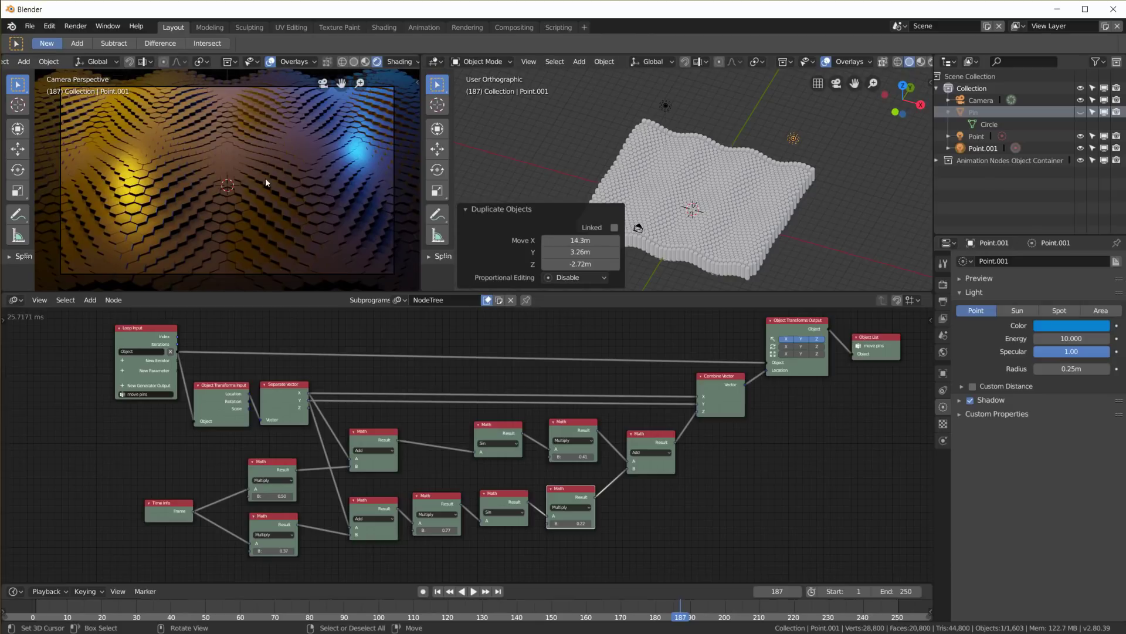
# Duplicate the blue point light and move the copy to the near corner of the pin field, above the pins.
pyautogui.scroll(-2, 265, 178)
pyautogui.scroll(-1, 772, 256)
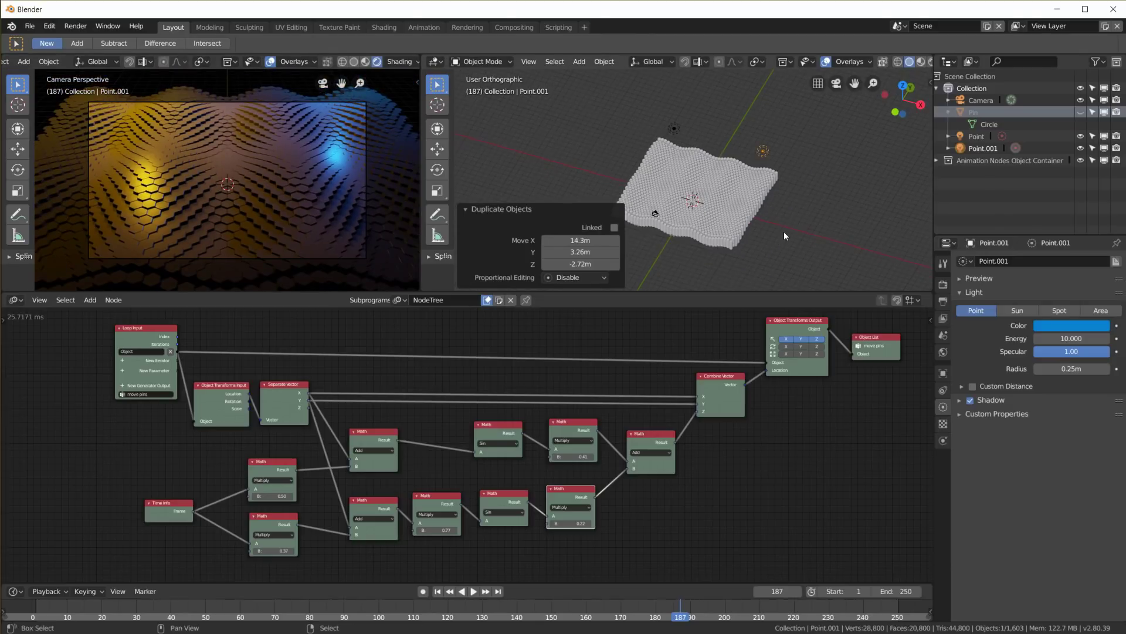
pyautogui.hotkey('shift', 'd')
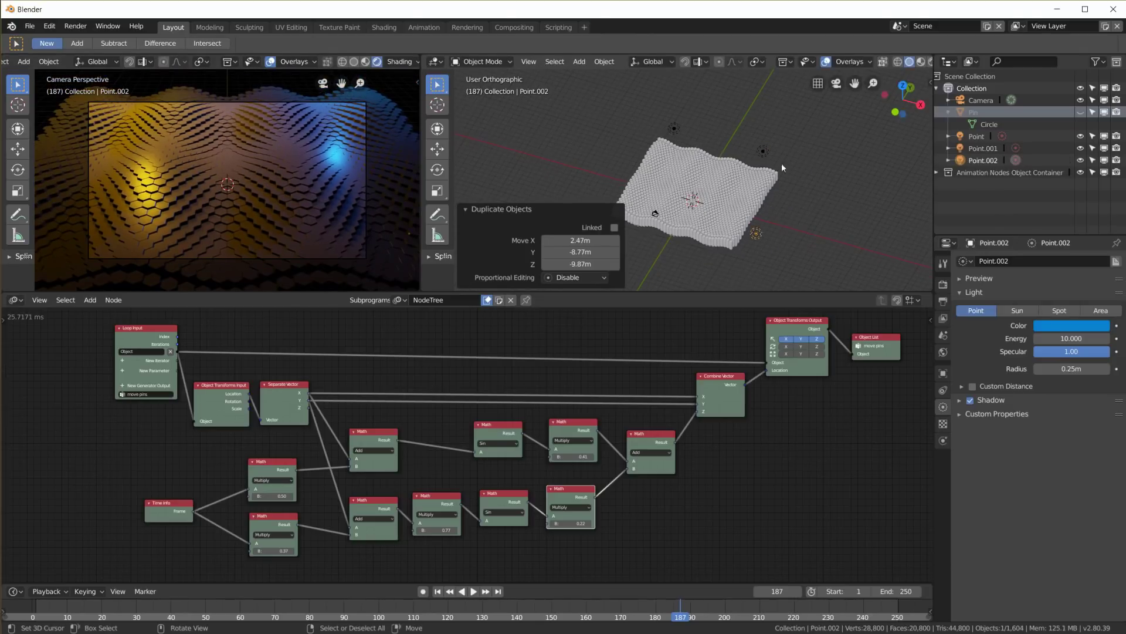
pyautogui.moveTo(782, 163); pyautogui.dragTo(800, 124, button='middle')
pyautogui.press('g')
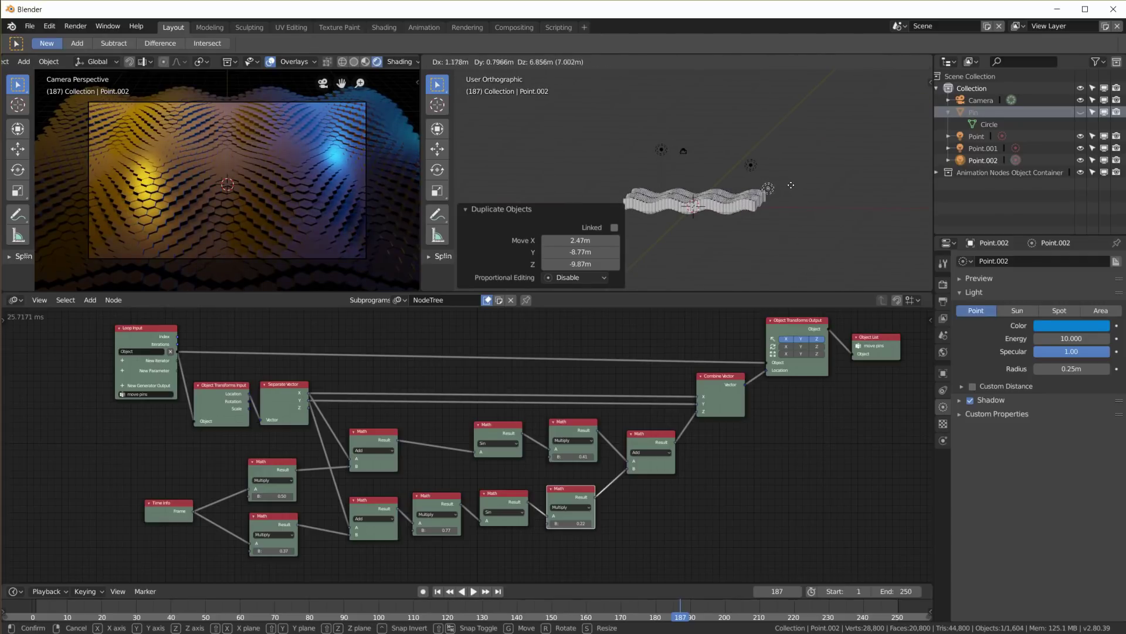
pyautogui.click(798, 185)
pyautogui.moveTo(797, 185); pyautogui.dragTo(768, 235, button='middle')
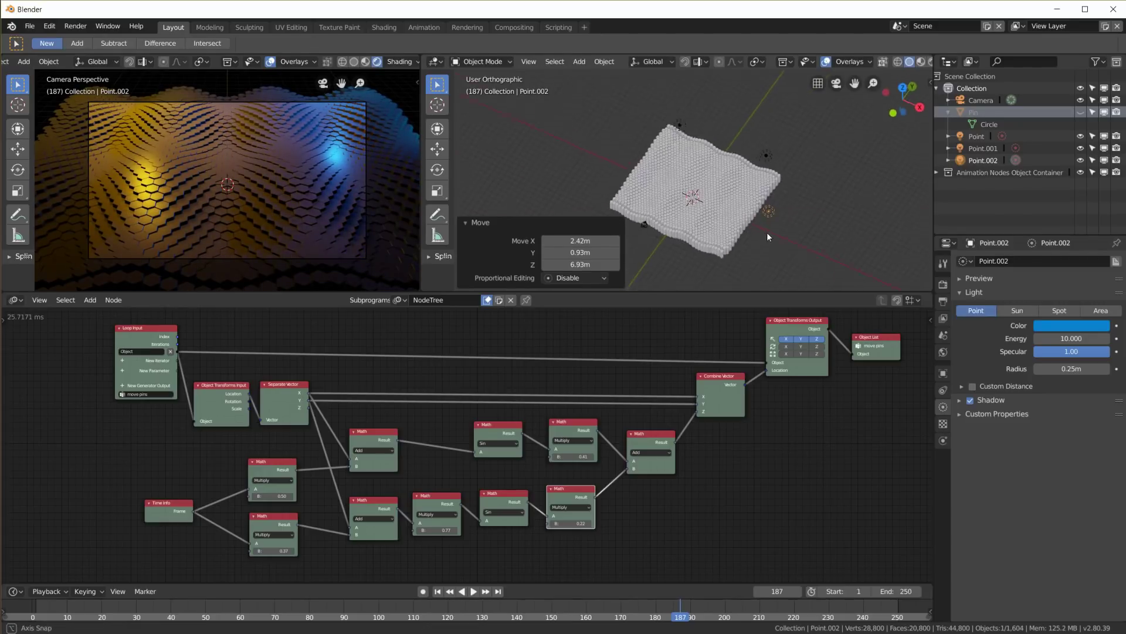
pyautogui.click(750, 274)
pyautogui.moveTo(750, 274); pyautogui.dragTo(806, 189, button='middle')
pyautogui.press('g')
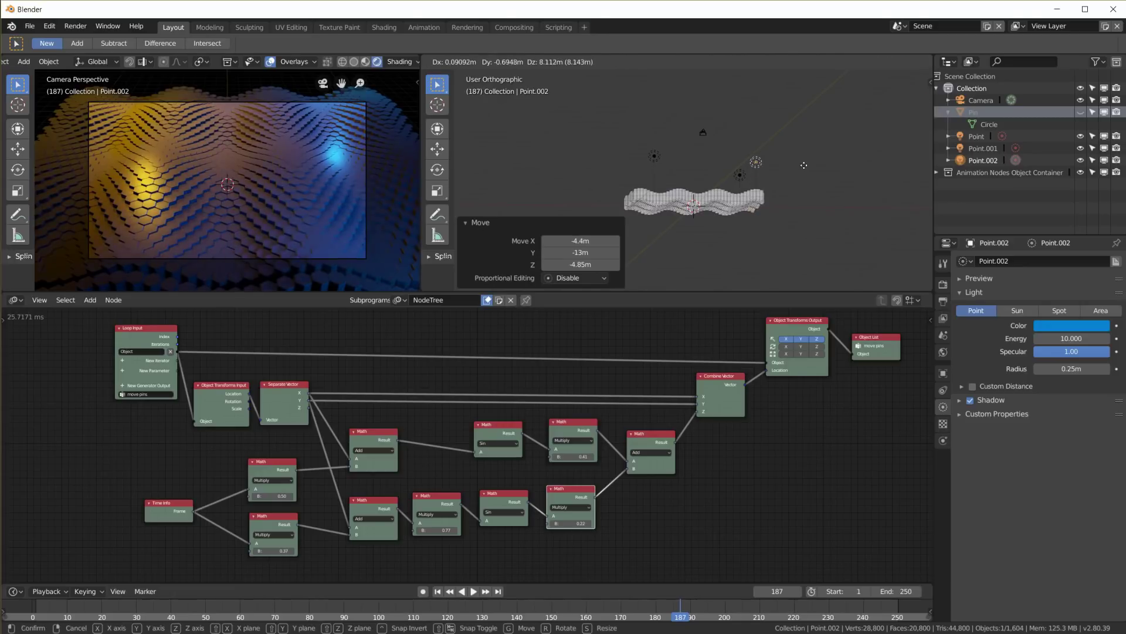
# Color the new light white, shift it about X 4.7 m and Y 4.31 m in top view, and set its energy to 4.39.
pyautogui.click(1059, 324)
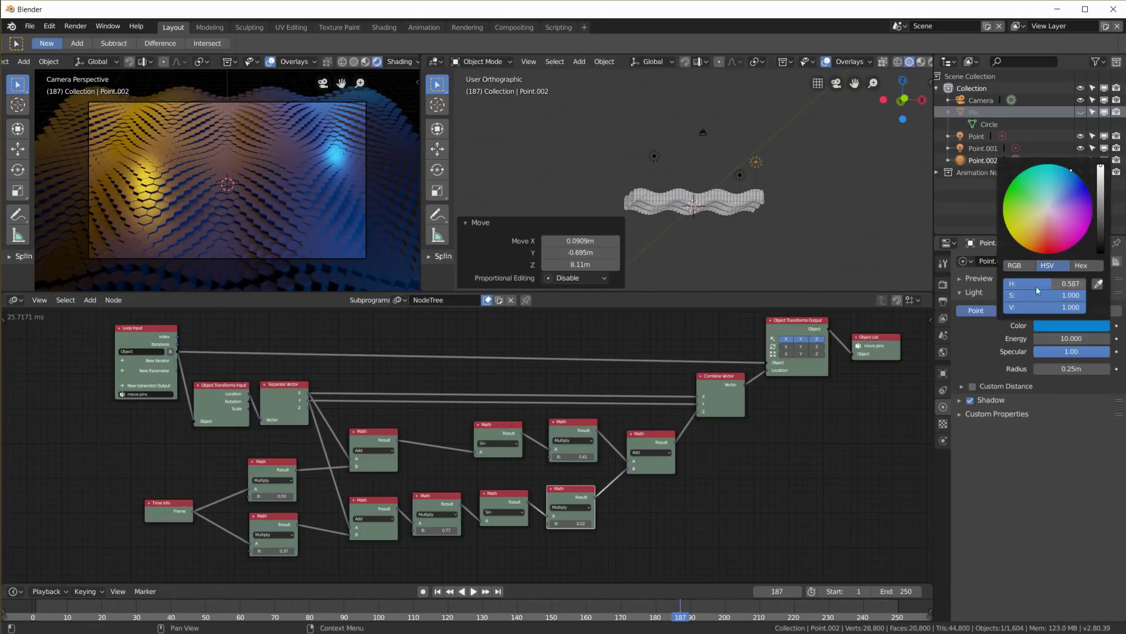
pyautogui.moveTo(1041, 301); pyautogui.dragTo(1009, 301)
pyautogui.press('KP_7')
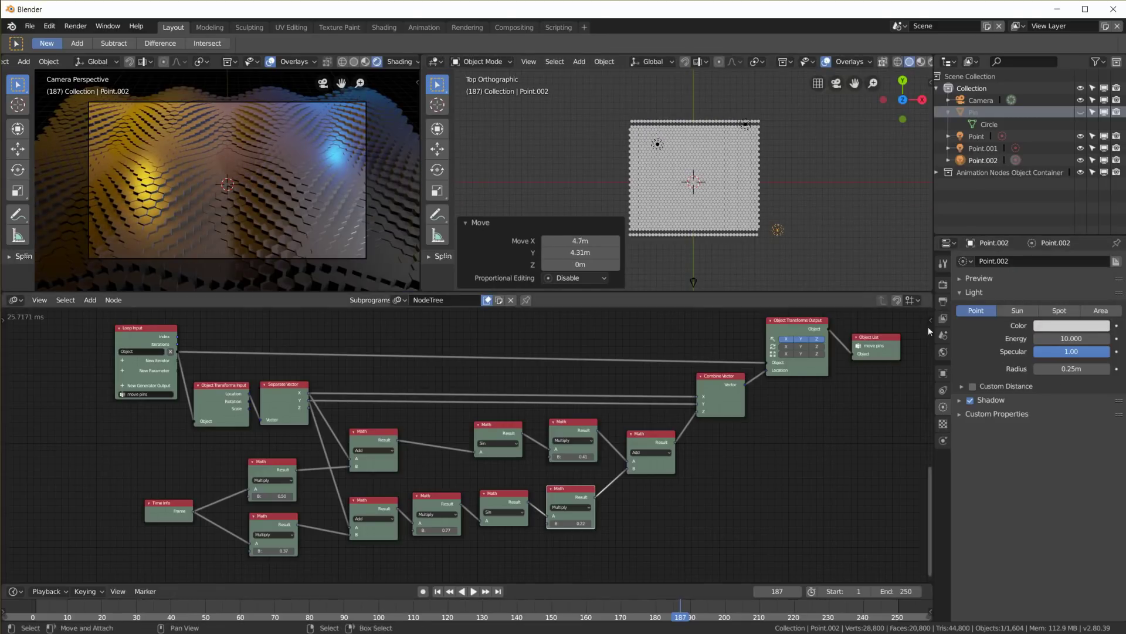
pyautogui.click(1069, 339)
pyautogui.write('10.0')
pyautogui.press('Return')
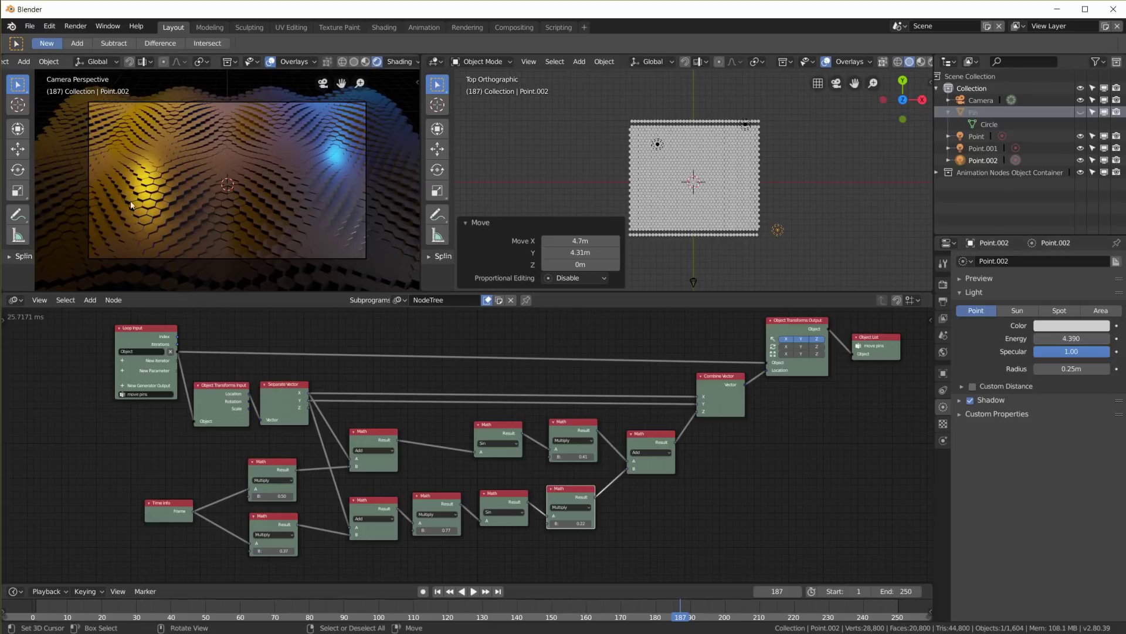
# Duplicate the white light, offset the copy by about X -29 m and Y 2.97 m, color it red and set its energy to 7.4.
pyautogui.scroll(3, 341, 267)
pyautogui.keyDown('shift'); pyautogui.moveTo(410, 268); pyautogui.dragTo(361, 228, button='middle'); pyautogui.keyUp('shift')
pyautogui.scroll(-3, 208, 179)
pyautogui.hotkey('shift', 'd')
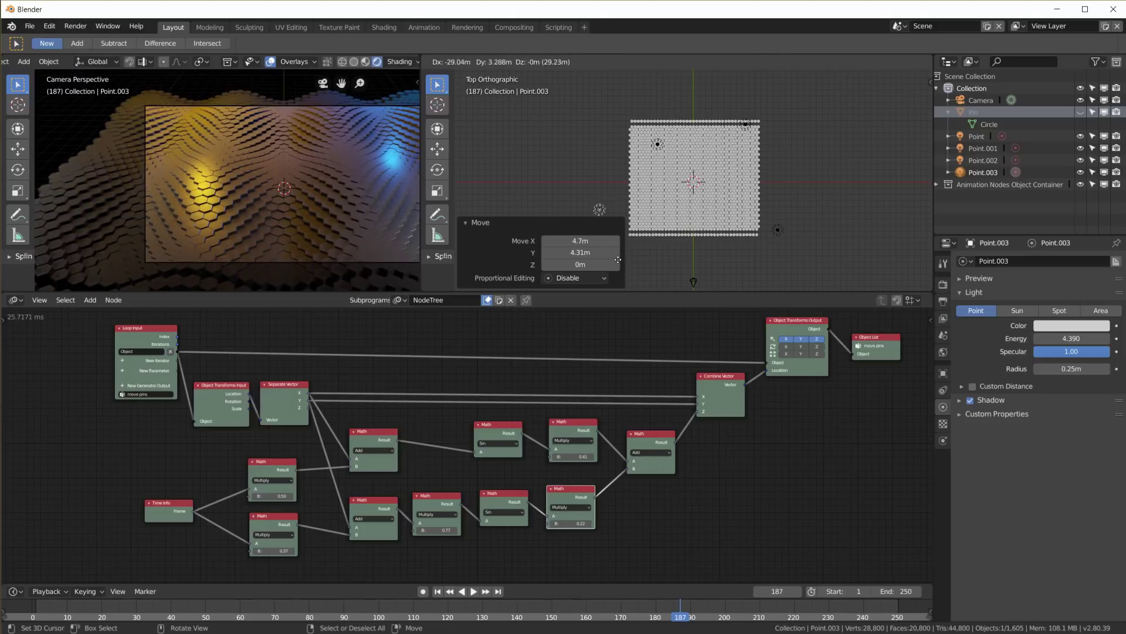
pyautogui.click(1077, 328)
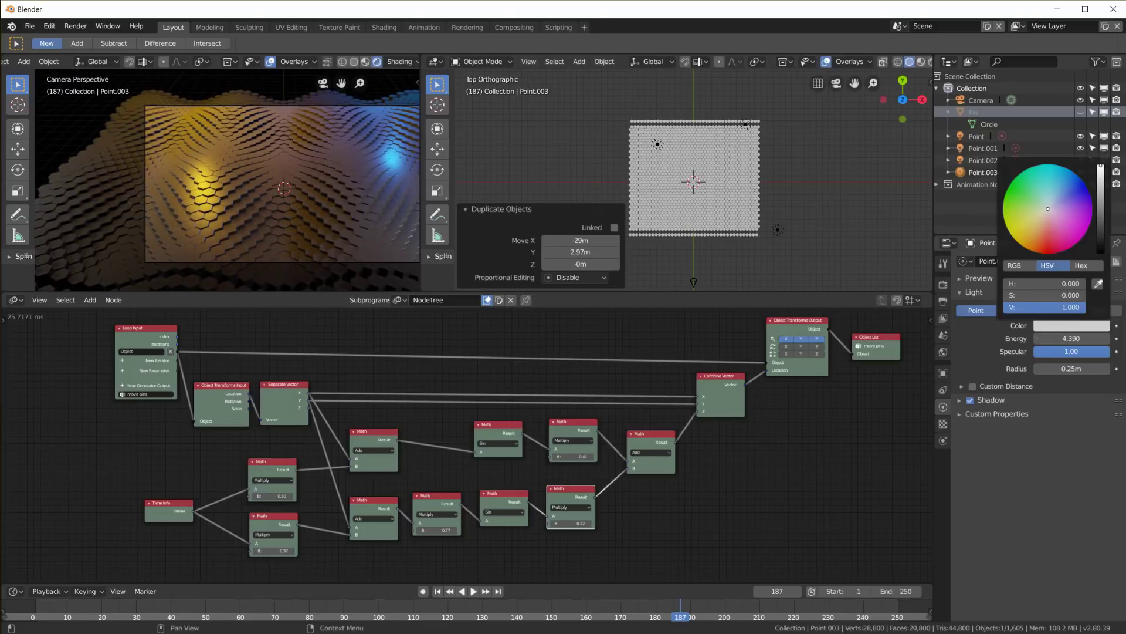
pyautogui.click(1050, 253)
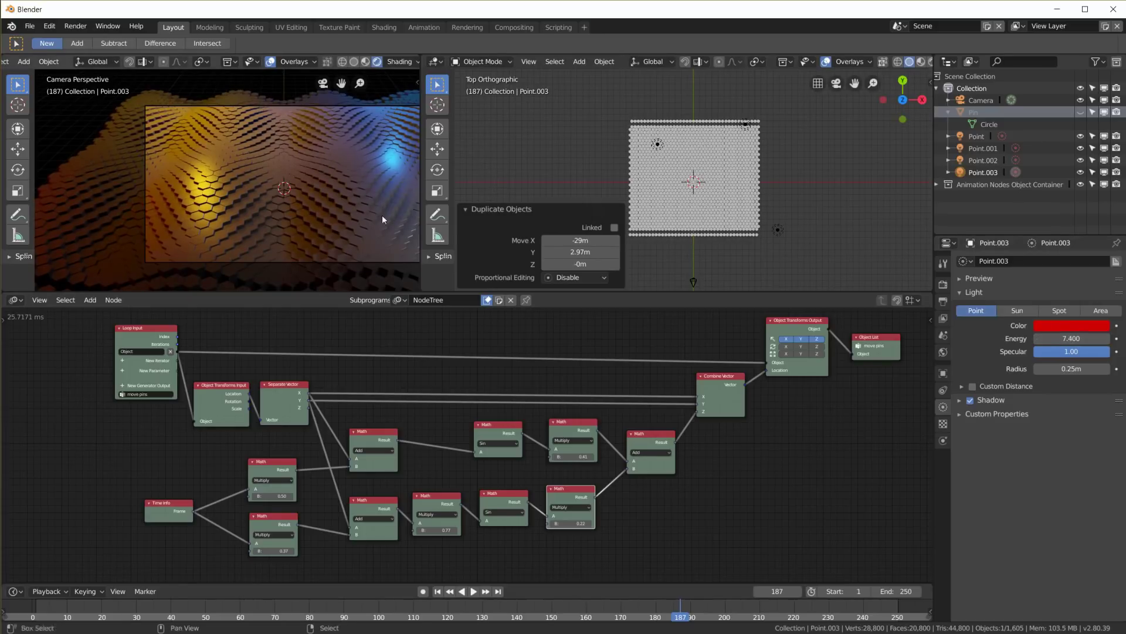
# Play the animation and raise the multiplier after the upper branch's sine node to 0.55.
pyautogui.keyDown('shift'); pyautogui.moveTo(382, 215); pyautogui.dragTo(356, 204, button='middle'); pyautogui.keyUp('shift')
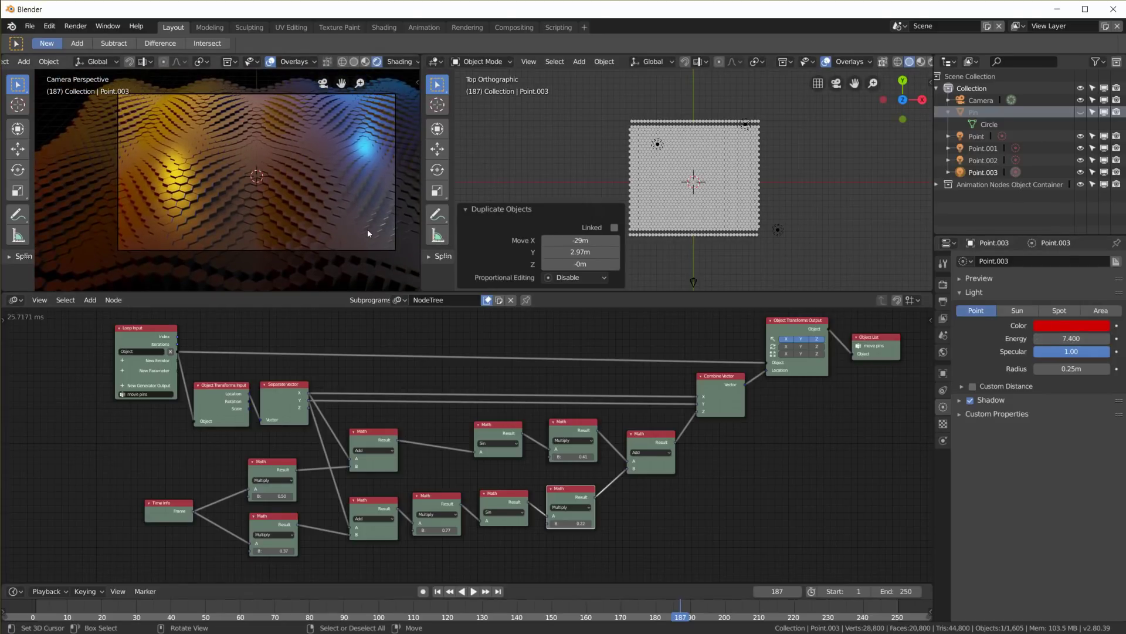
pyautogui.scroll(2, 261, 216)
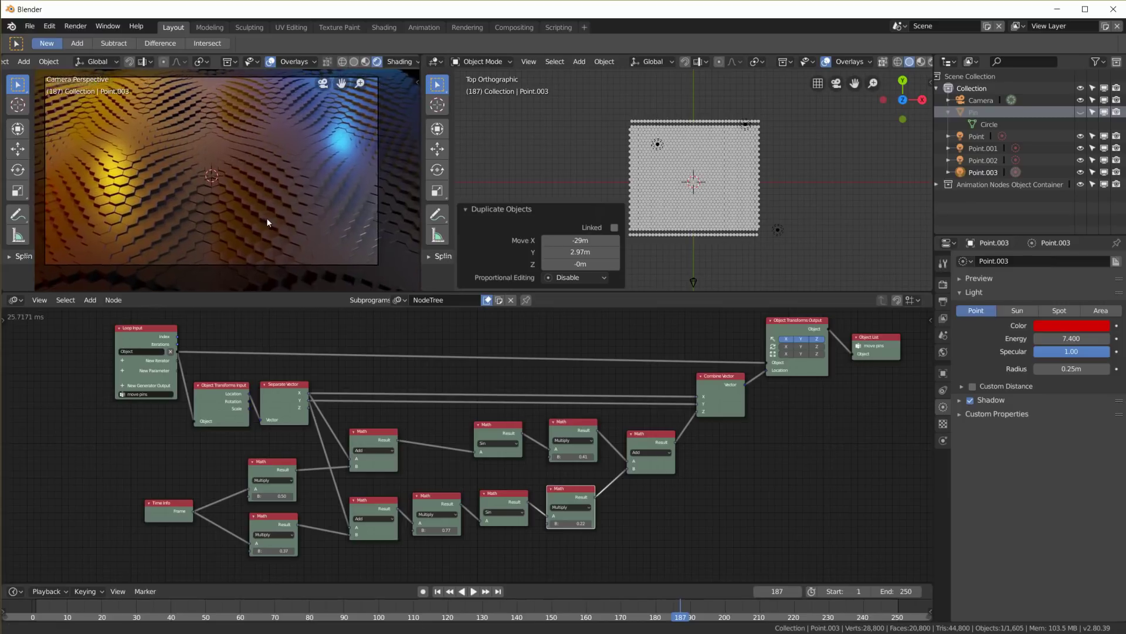
pyautogui.keyDown('shift'); pyautogui.moveTo(267, 222); pyautogui.dragTo(285, 229, button='middle'); pyautogui.keyUp('shift')
pyautogui.click(475, 592)
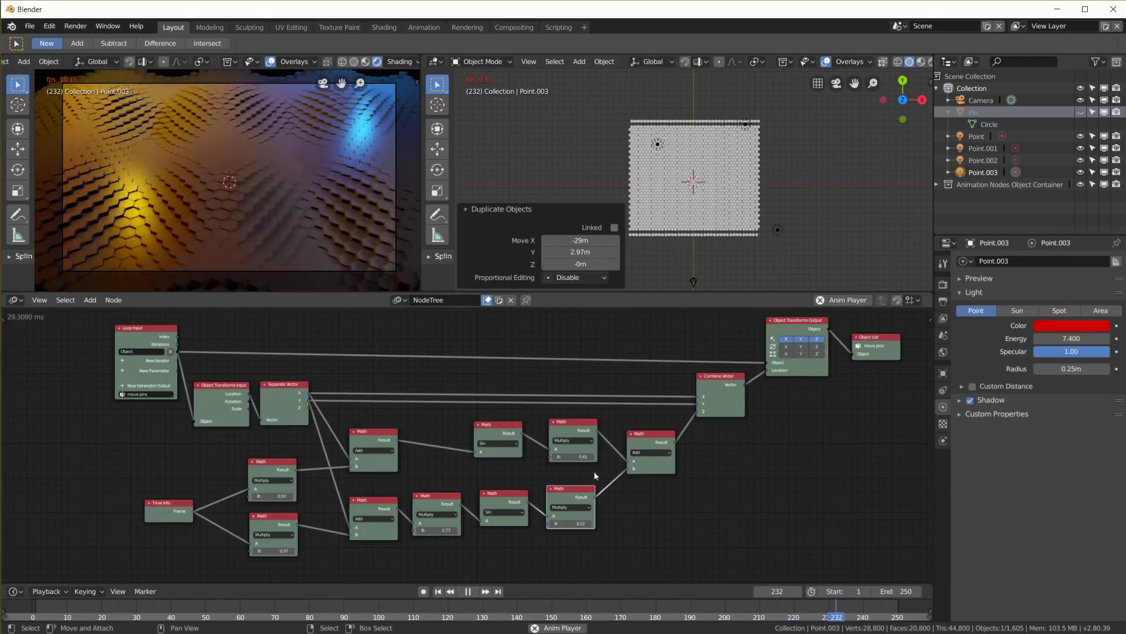
pyautogui.moveTo(573, 457)
pyautogui.mouseDown()
pyautogui.moveTo(596, 457)
pyautogui.moveTo(581, 456)
pyautogui.mouseUp()
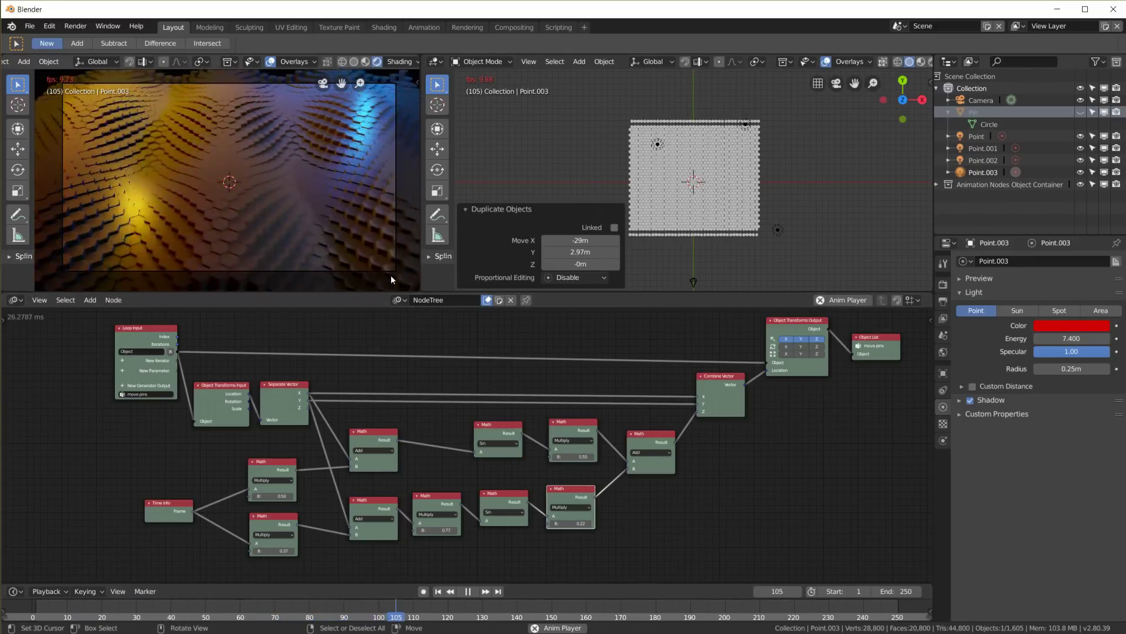
# Set the multiplier before the lower branch's sine node to -0.77.
pyautogui.scroll(-2, 317, 167)
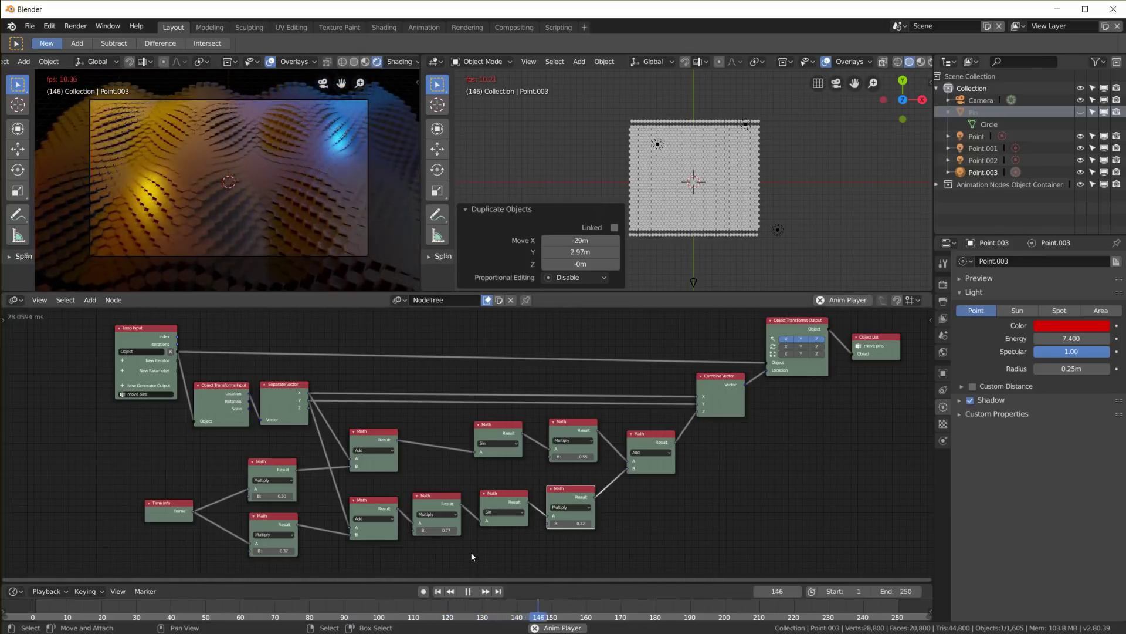
pyautogui.click(437, 530)
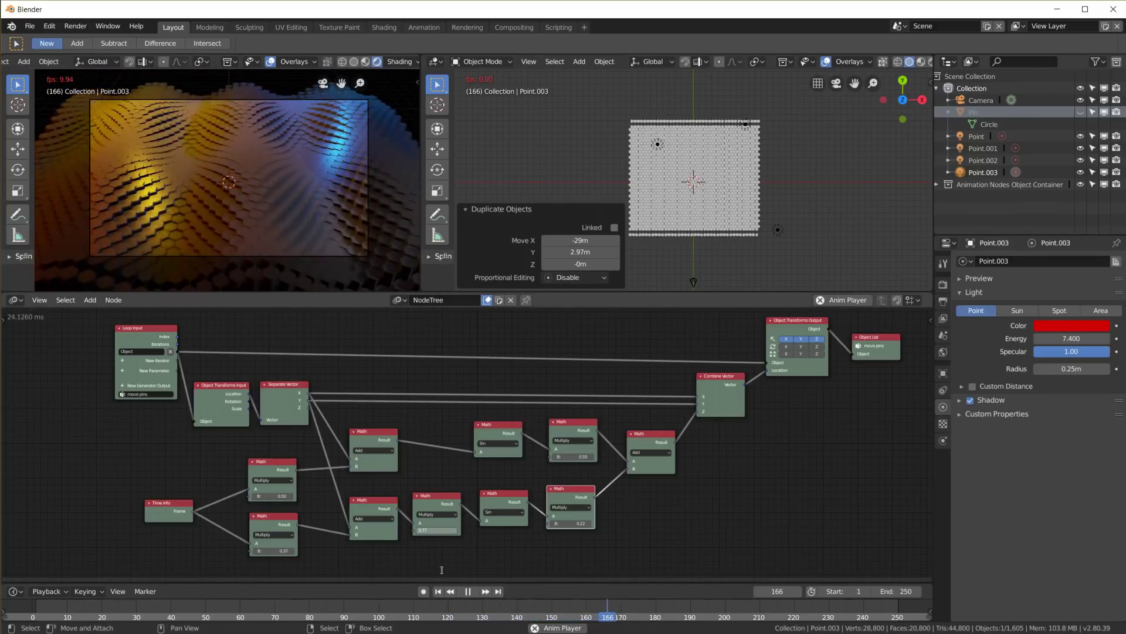
pyautogui.write('-0.77')
pyautogui.press('Return')
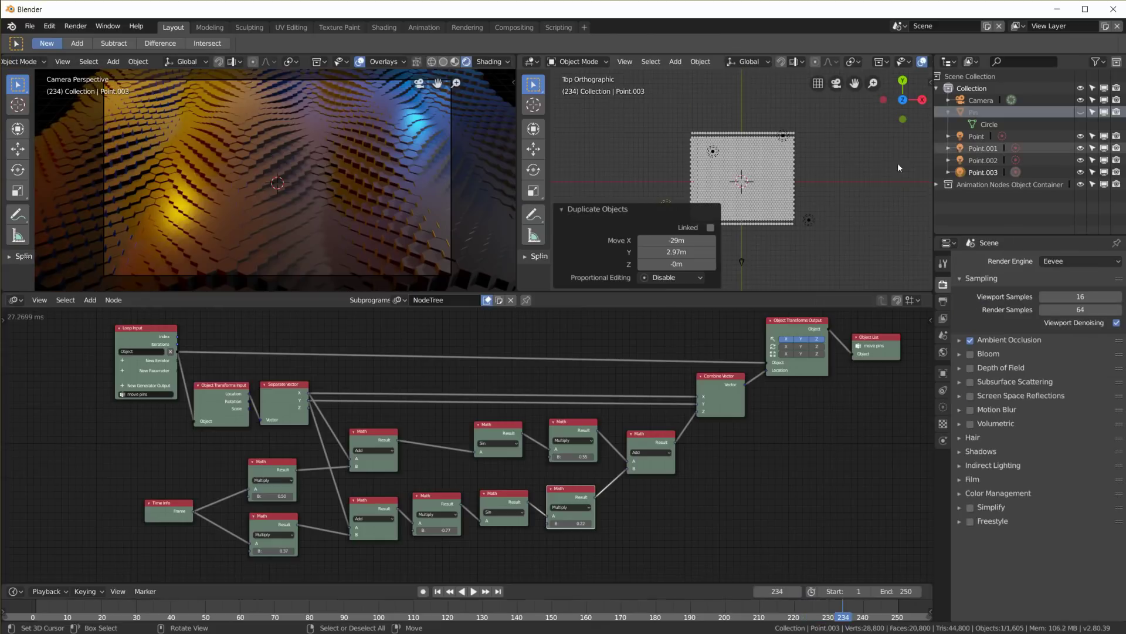
# Show the original Pin object and hide the Animation Nodes object container so the single pin is isolated.
pyautogui.scroll(4, 770, 221)
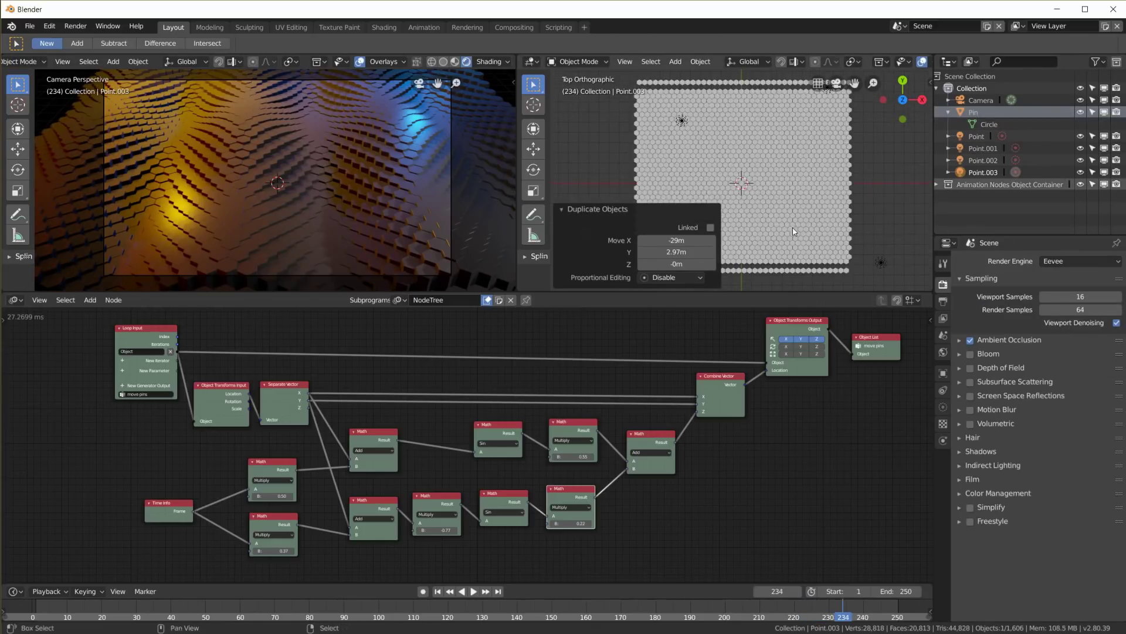
pyautogui.click(1080, 184)
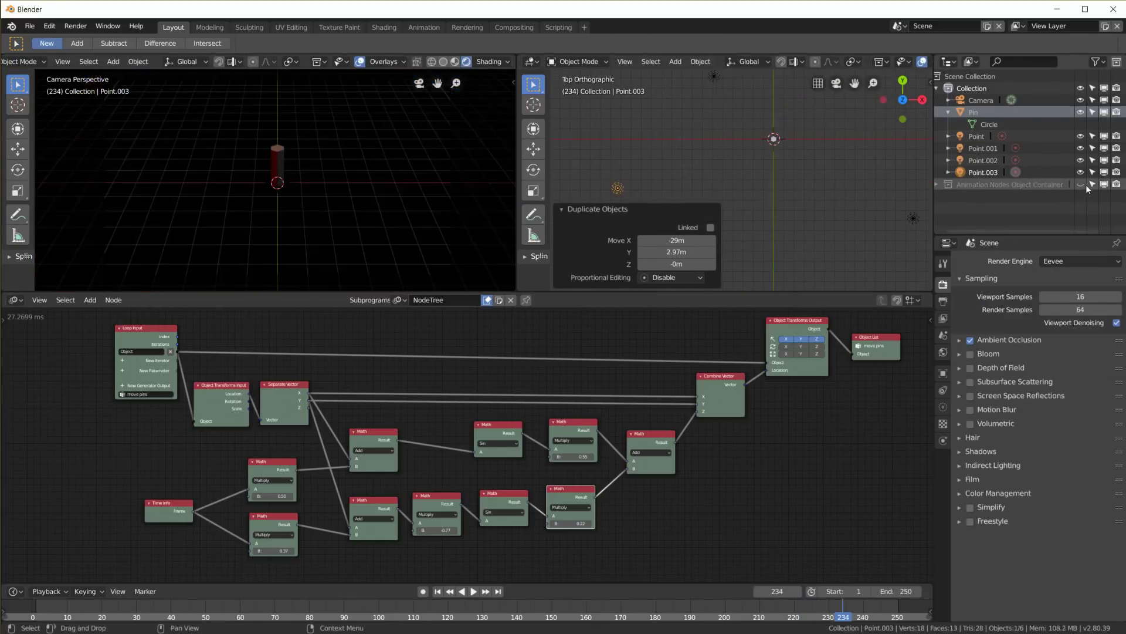
pyautogui.moveTo(742, 173); pyautogui.dragTo(727, 182, button='middle')
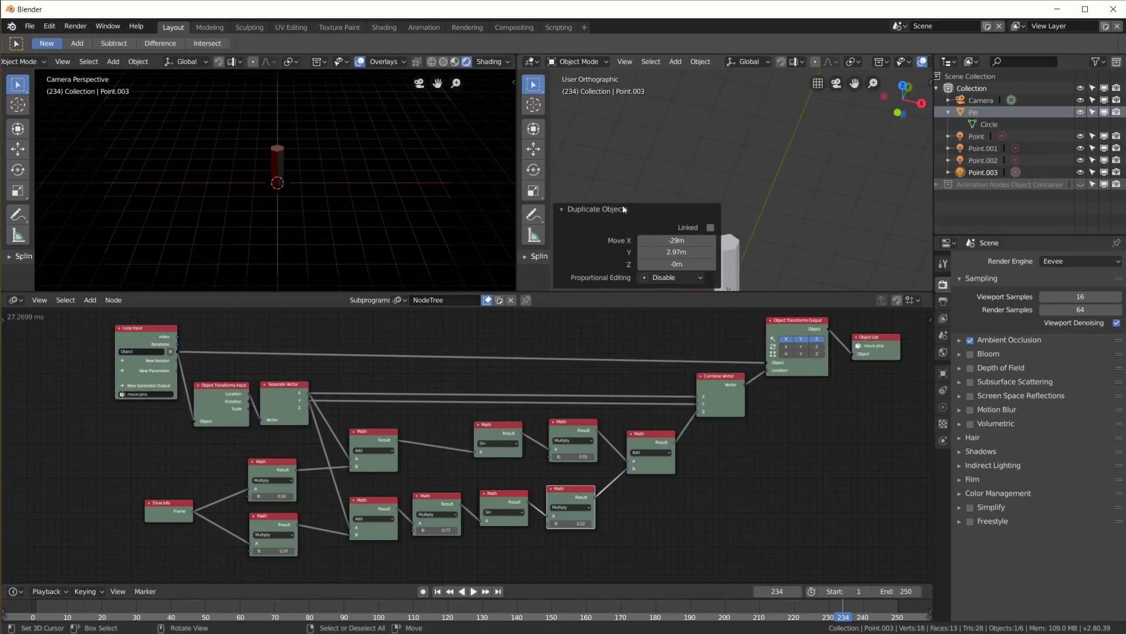
pyautogui.click(562, 209)
pyautogui.scroll(10, 755, 147)
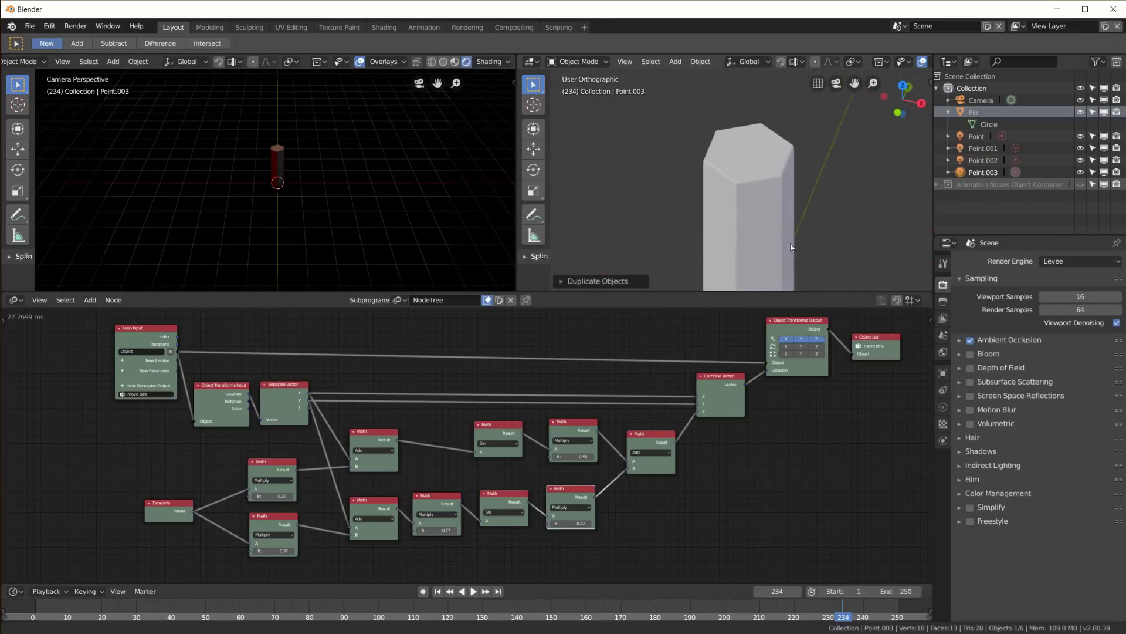
# Enlarge the bevel around the pin's top by reshaping its top face, and swap visibility back to the Animation Nodes container.
pyautogui.click(770, 218)
pyautogui.press('Tab')
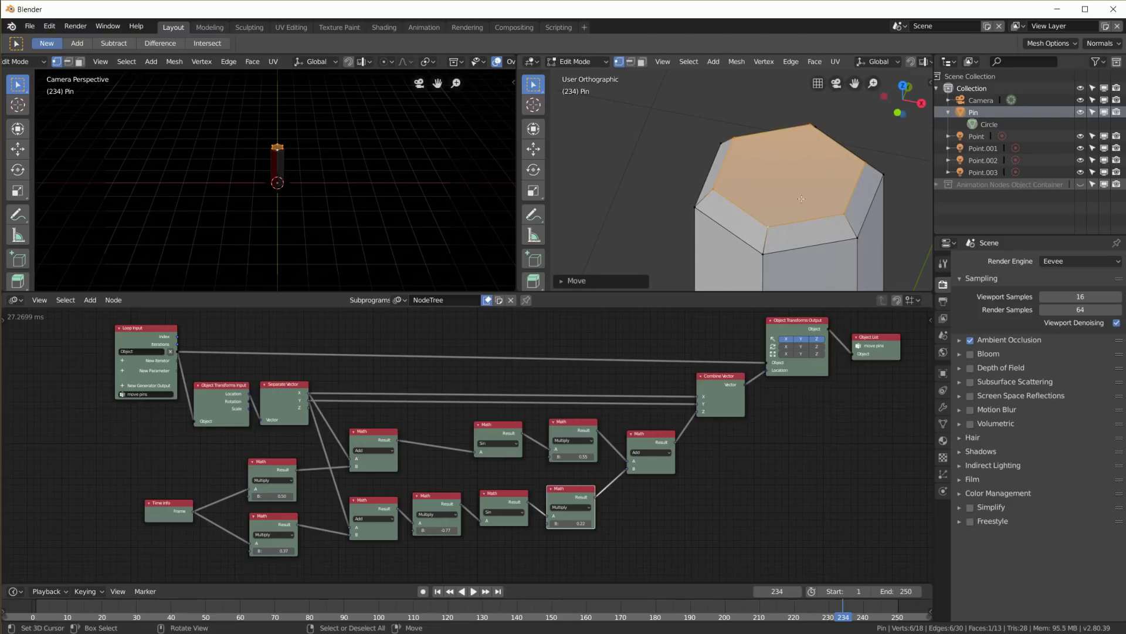
pyautogui.press('Tab')
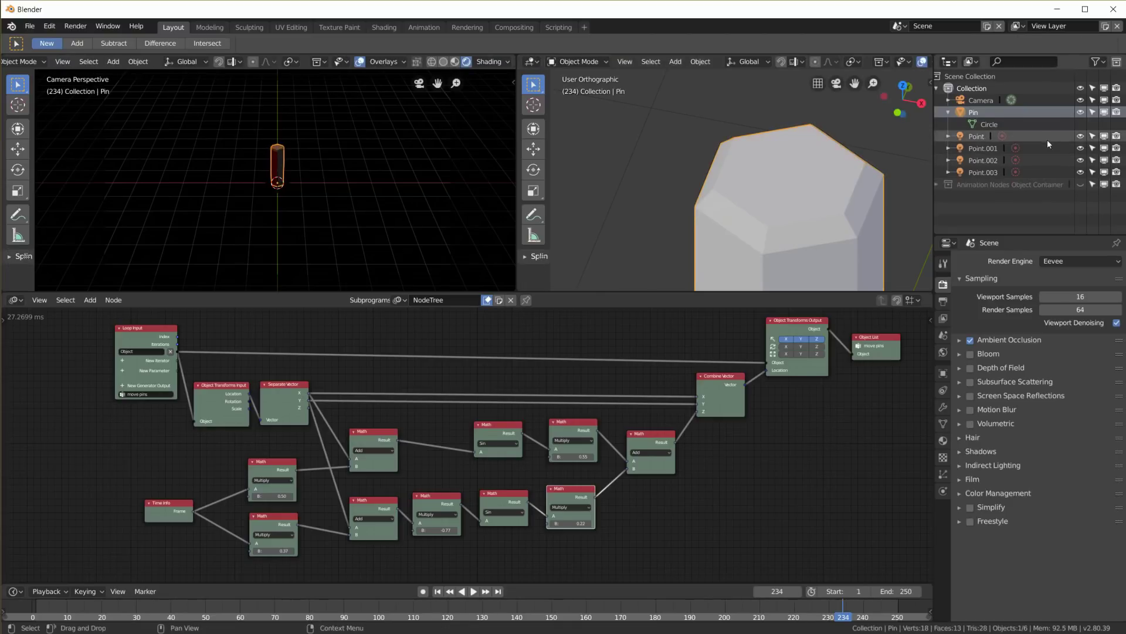
pyautogui.click(1080, 112)
pyautogui.click(1080, 184)
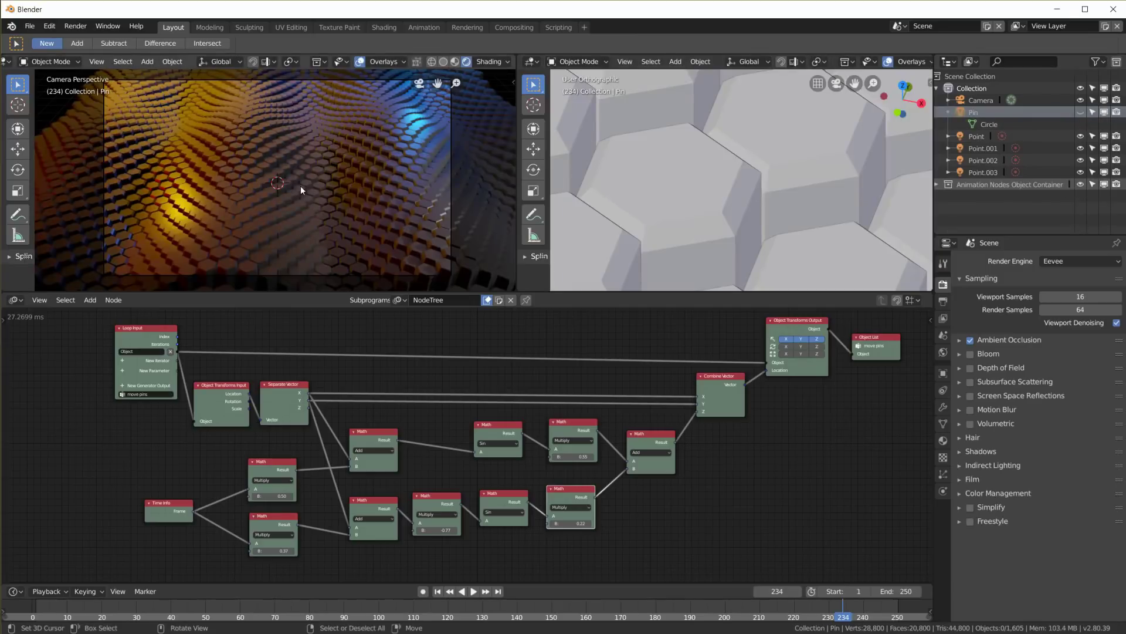
# Play the animation and examine the beveled pins up close and from farther out in the rendered camera view.
pyautogui.scroll(4, 338, 205)
pyautogui.scroll(-2, 356, 204)
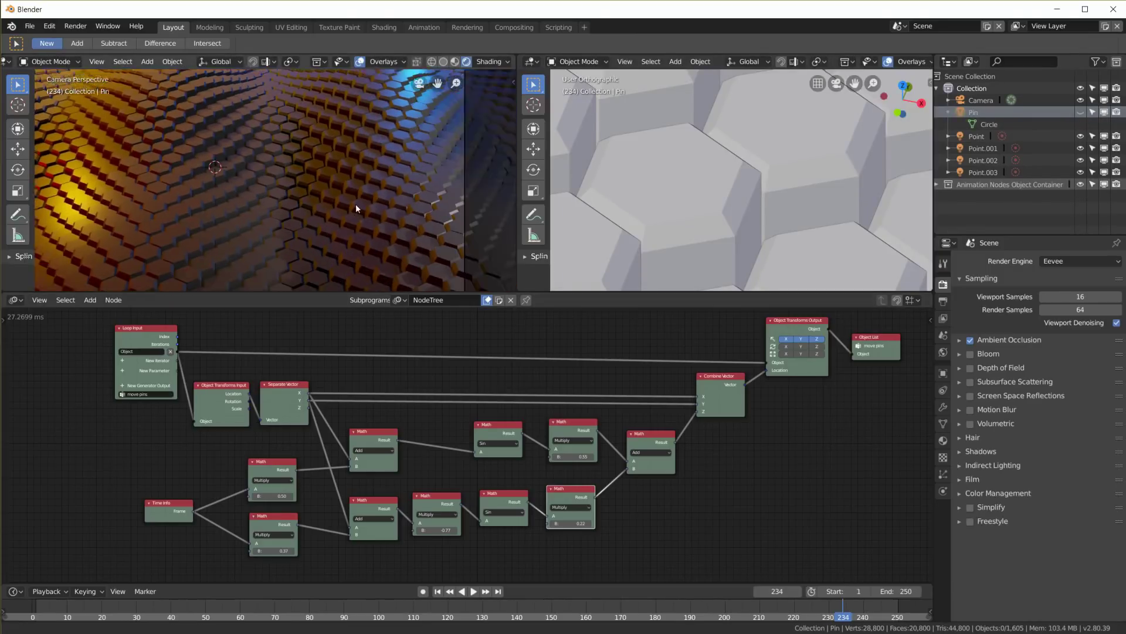
pyautogui.keyDown('shift'); pyautogui.moveTo(427, 221); pyautogui.dragTo(369, 194, button='middle'); pyautogui.keyUp('shift')
pyautogui.click(473, 591)
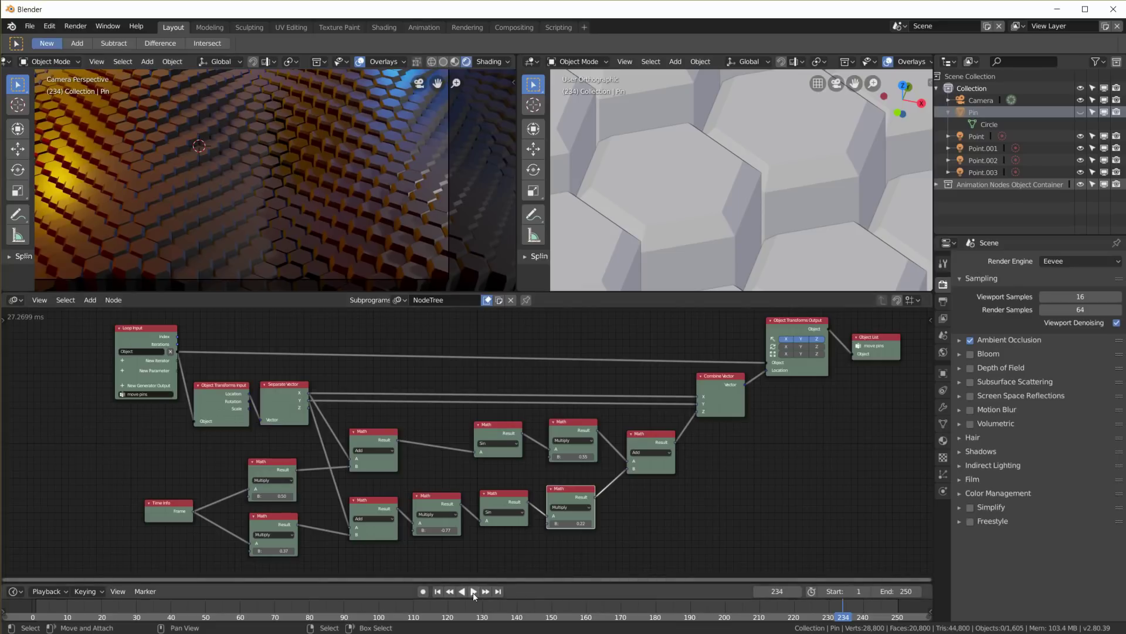
pyautogui.moveTo(407, 230)
pyautogui.keyDown('shift'); pyautogui.mouseDown(button='middle')
pyautogui.moveTo(425, 284)
pyautogui.moveTo(392, 227)
pyautogui.mouseUp(button='middle'); pyautogui.keyUp('shift')
pyautogui.scroll(-1, 425, 283)
pyautogui.scroll(-3, 392, 227)
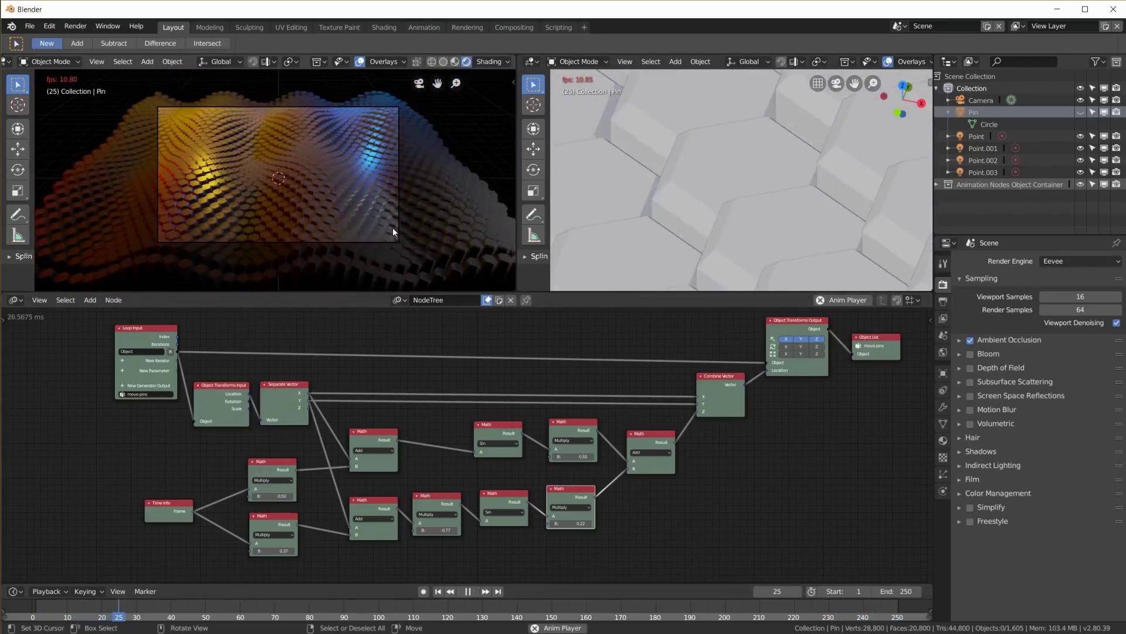
pyautogui.scroll(2, 393, 227)
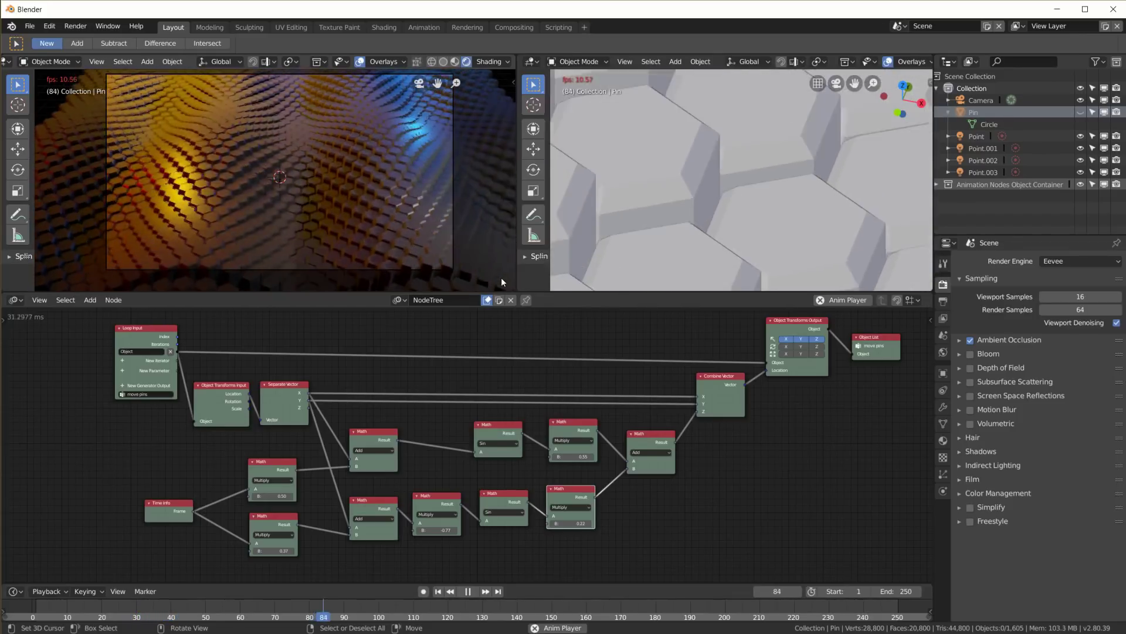
# Stop playback, add an Object Input node set to Pin, and link it to the Source of the upper Object Instancer.
pyautogui.moveTo(519, 371); pyautogui.dragTo(589, 627, button='middle')
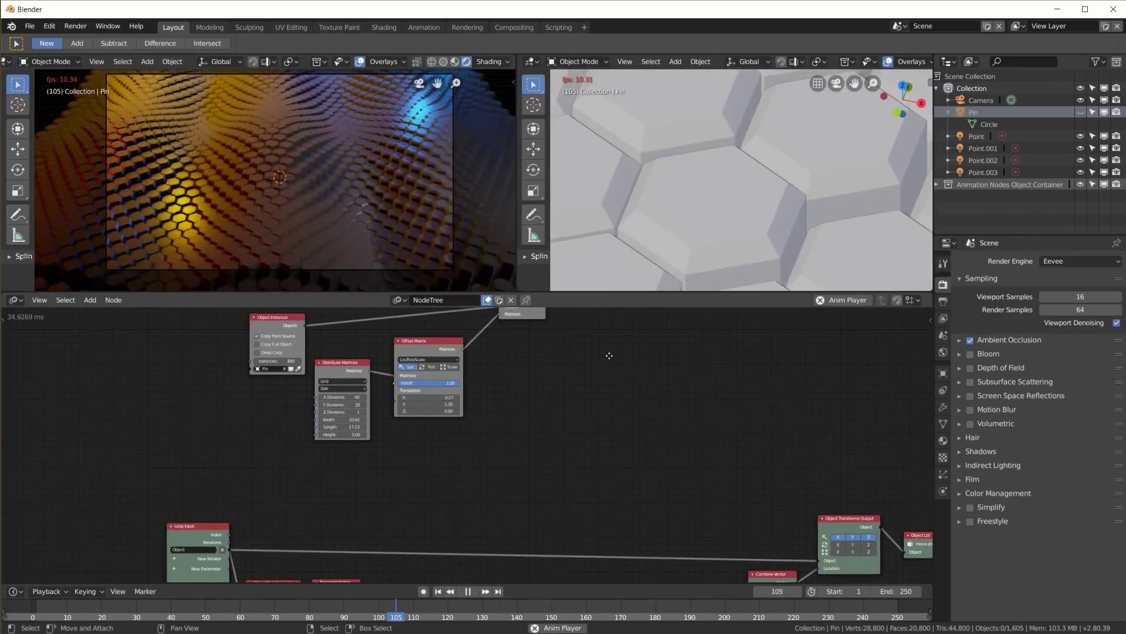
pyautogui.moveTo(609, 354); pyautogui.dragTo(666, 458, button='middle')
pyautogui.moveTo(639, 407); pyautogui.dragTo(671, 450, button='middle')
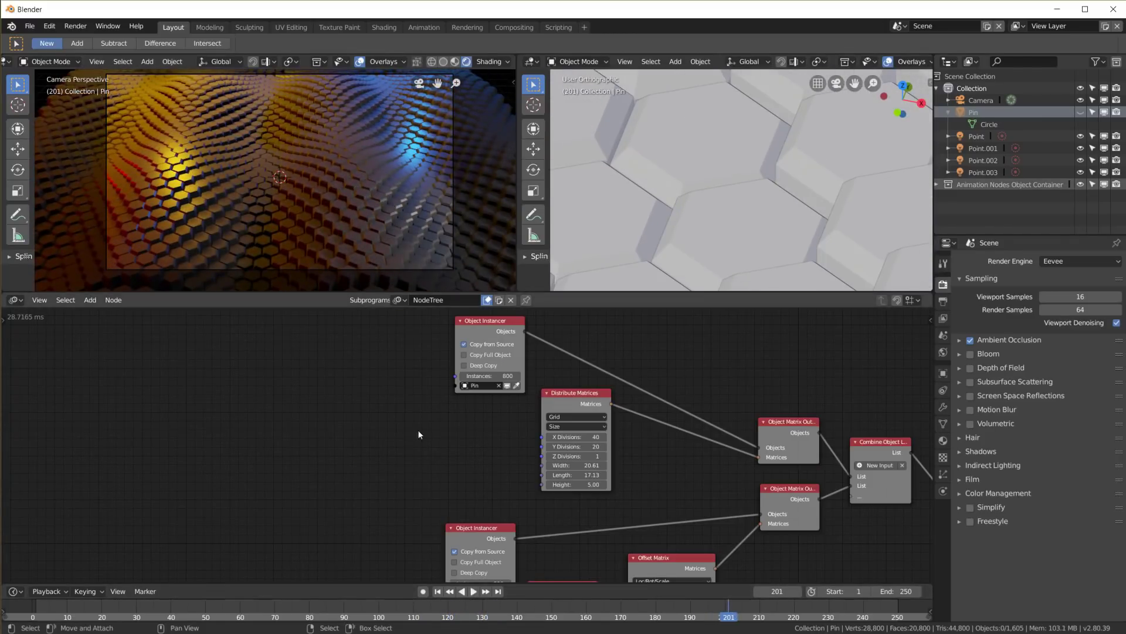
pyautogui.hotkey('shift', 'a')
pyautogui.press('Escape')
pyautogui.moveTo(494, 484); pyautogui.dragTo(496, 433, button='middle')
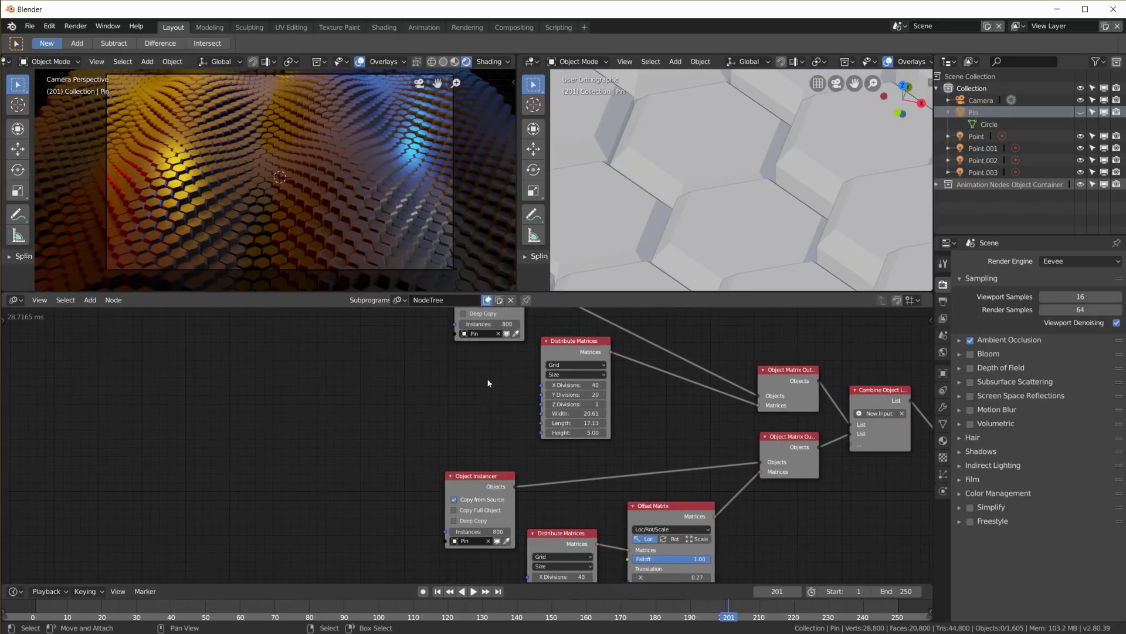
pyautogui.moveTo(488, 383); pyautogui.dragTo(475, 454, button='middle')
pyautogui.hotkey('shift', 'a')
pyautogui.moveTo(384, 435)
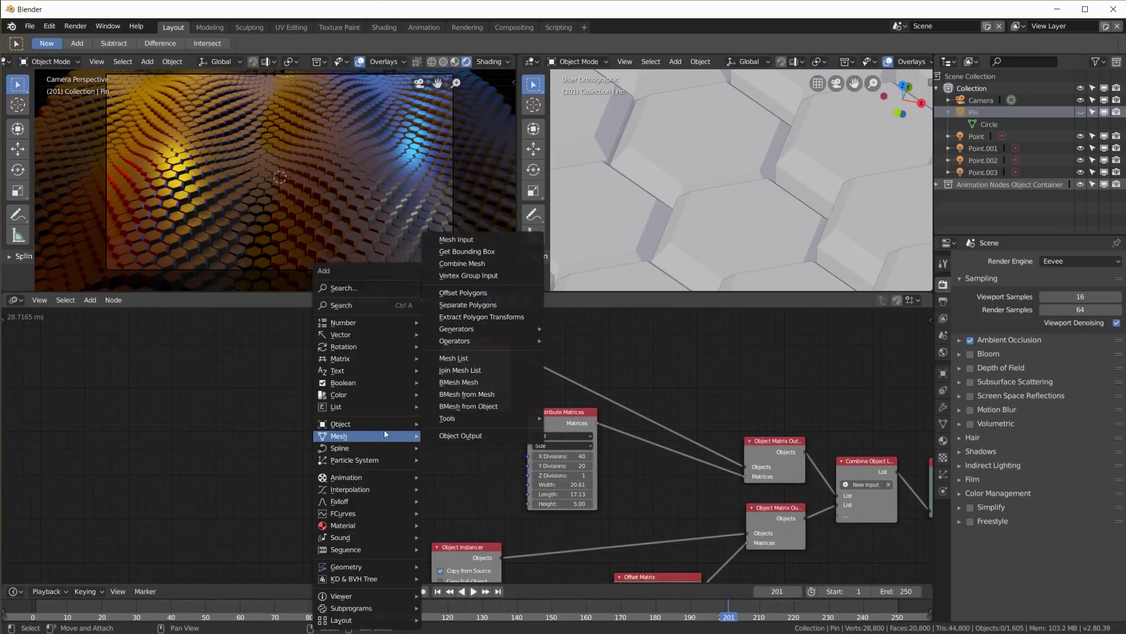
pyautogui.moveTo(413, 424)
pyautogui.click(481, 171)
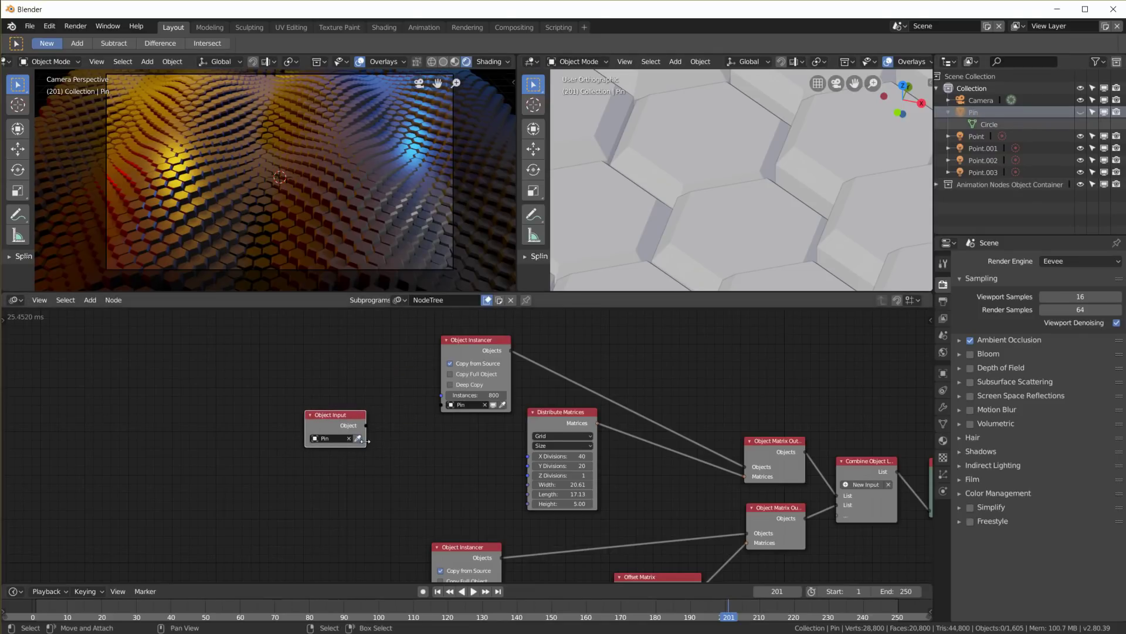
pyautogui.moveTo(365, 426); pyautogui.dragTo(444, 405)
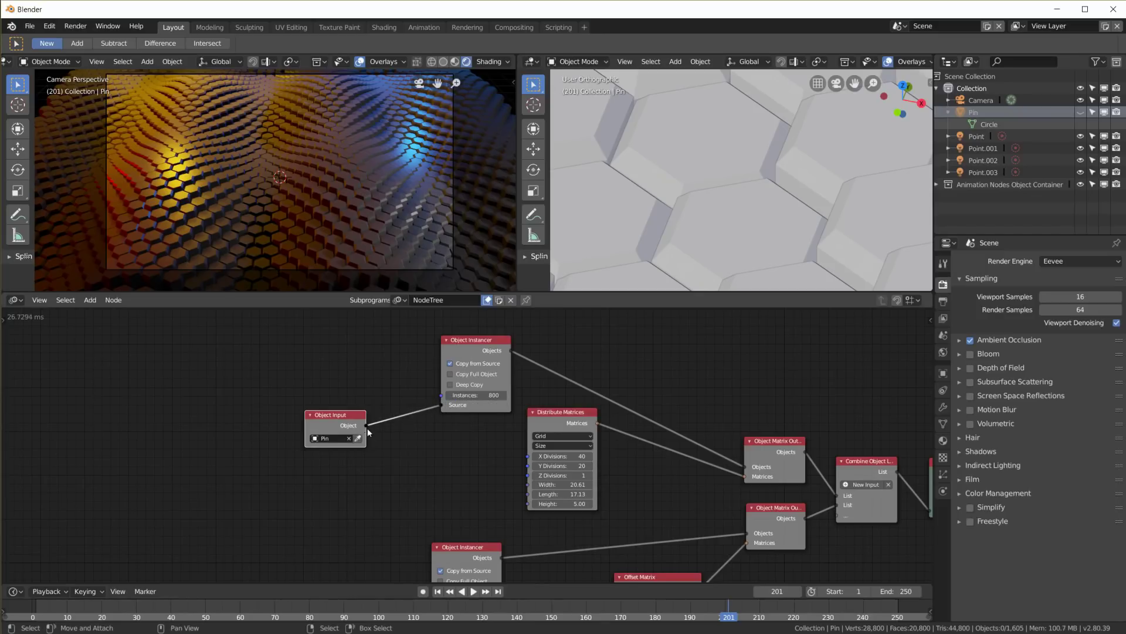
# Link the Pin Object Input node to the Source of the lower Object Instancer as well.
pyautogui.moveTo(425, 495); pyautogui.dragTo(424, 397, button='middle')
pyautogui.moveTo(368, 328); pyautogui.dragTo(435, 515)
pyautogui.scroll(-3, 347, 185)
pyautogui.scroll(-15, 796, 209)
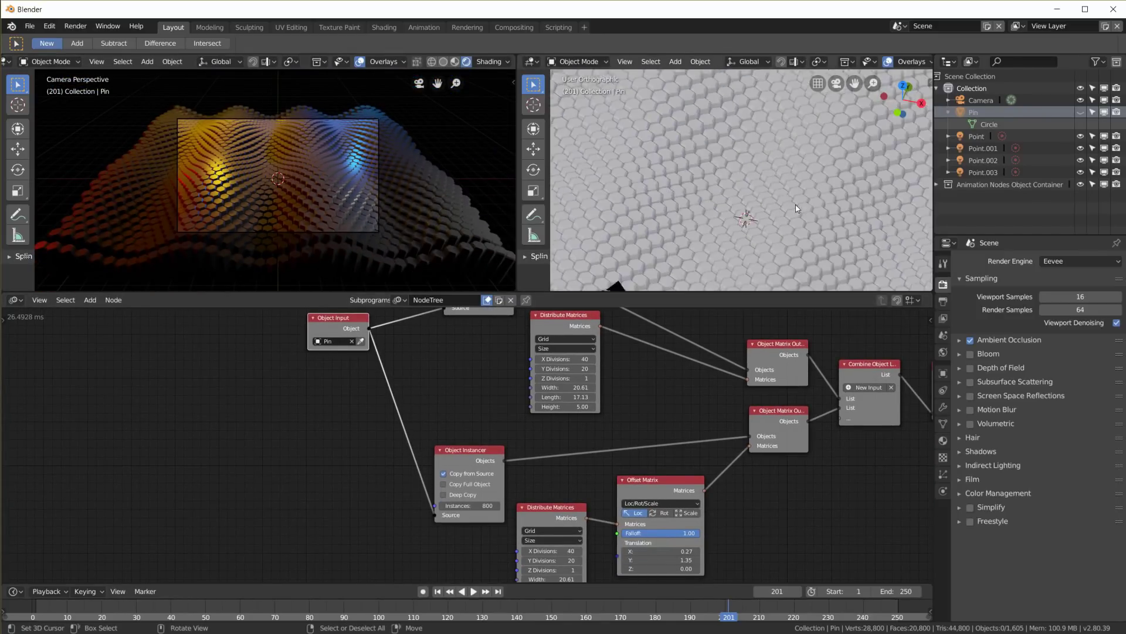
pyautogui.scroll(3, 867, 192)
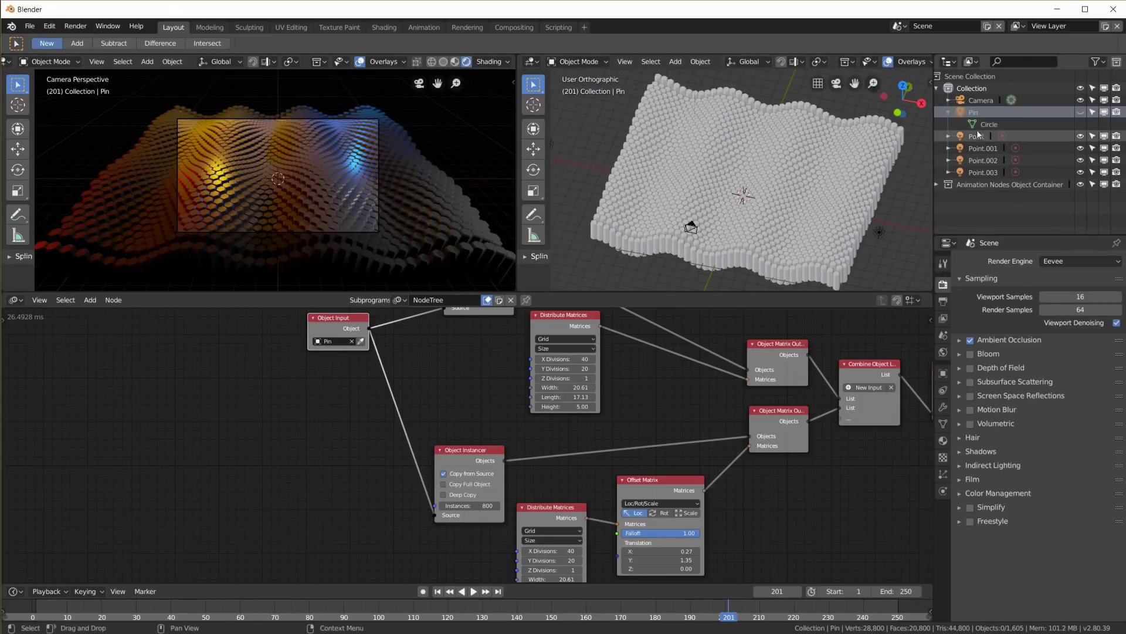
# Hide the Animation Nodes object container and add an Ico Sphere mesh at the origin.
pyautogui.click(1080, 184)
pyautogui.scroll(6, 779, 174)
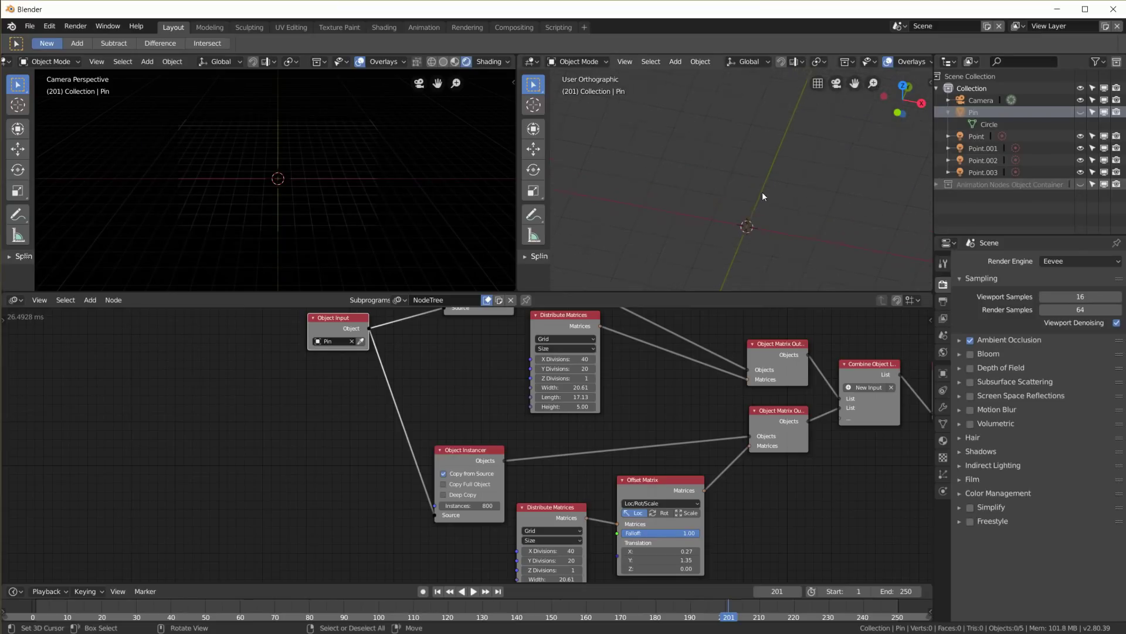
pyautogui.keyDown('shift'); pyautogui.moveTo(784, 258); pyautogui.dragTo(805, 167, button='middle'); pyautogui.keyUp('shift')
pyautogui.scroll(5, 805, 166)
pyautogui.keyDown('shift'); pyautogui.moveTo(832, 90); pyautogui.dragTo(776, 237, button='middle'); pyautogui.keyUp('shift')
pyautogui.hotkey('shift', 'a')
pyautogui.moveTo(776, 238)
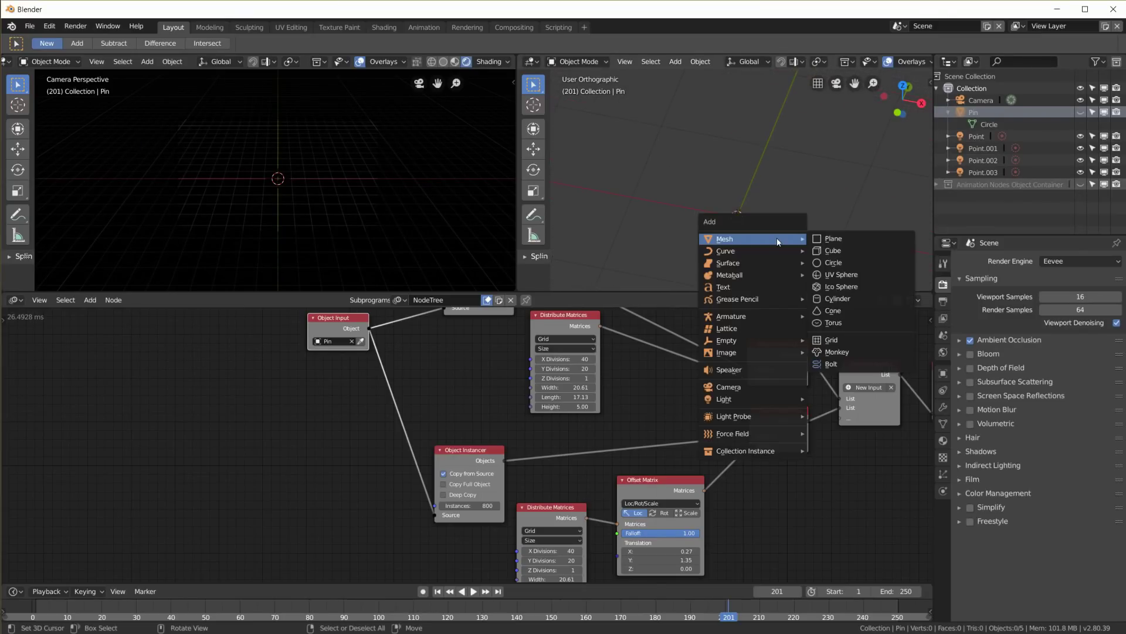
pyautogui.click(852, 288)
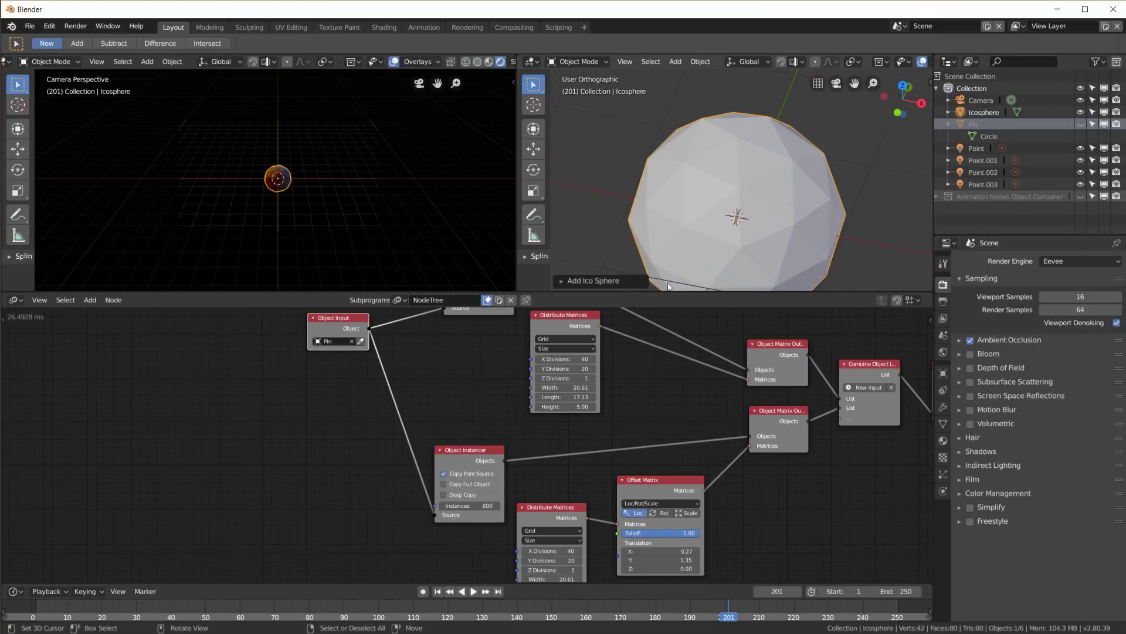
# Scale down the icosphere's whole mesh in Edit Mode to a small ball.
pyautogui.press('Tab')
pyautogui.press('s')
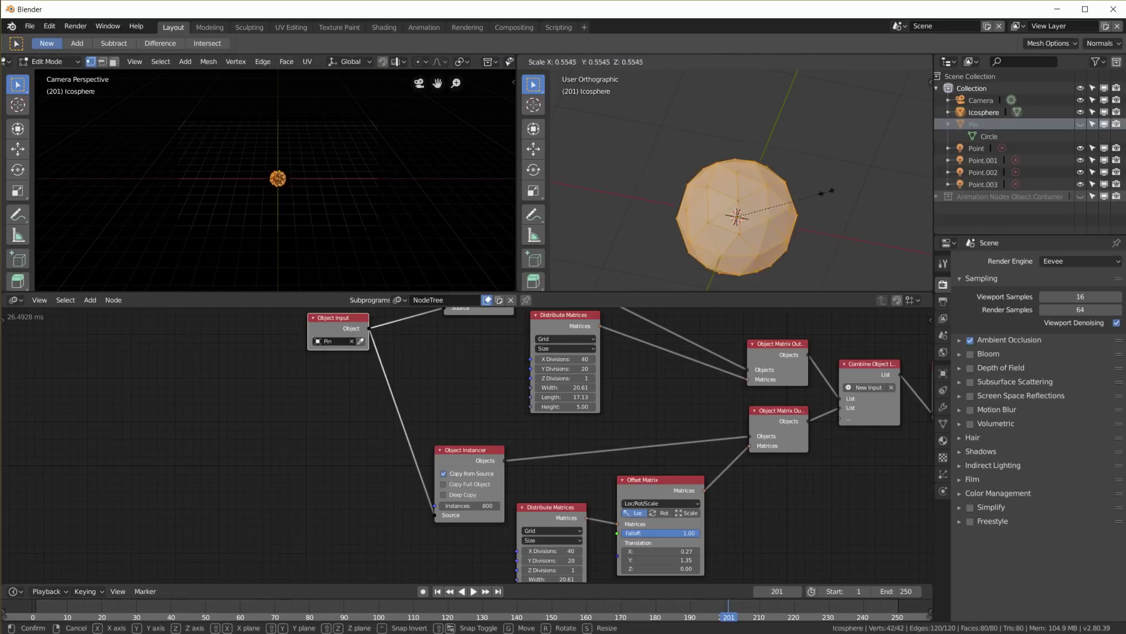
pyautogui.click(754, 214)
pyautogui.press('Tab')
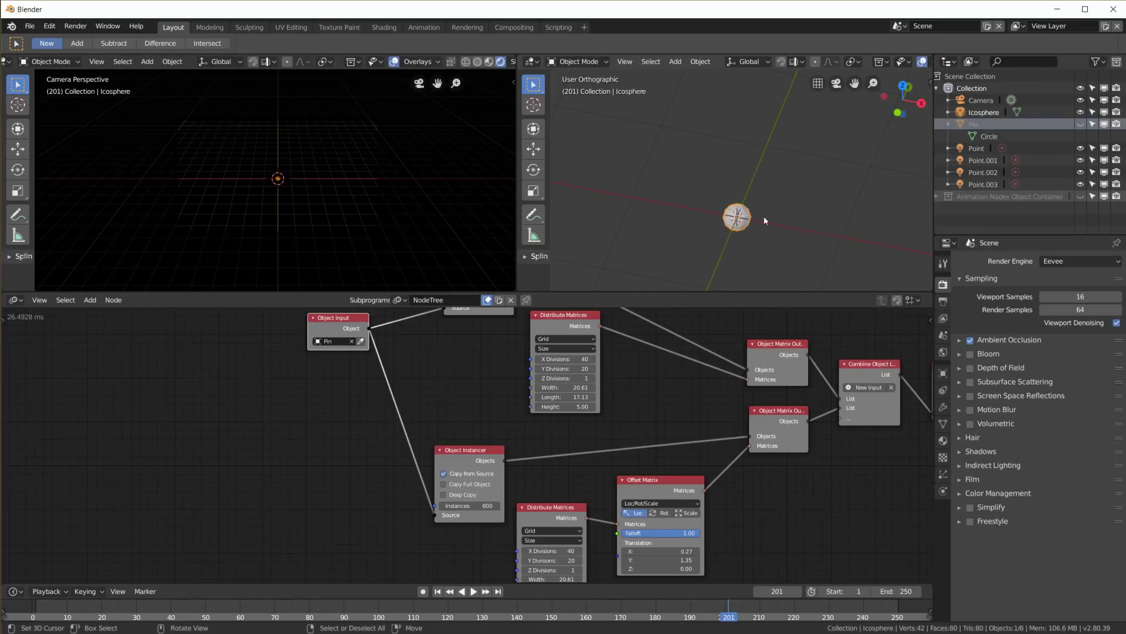
# Give the icosphere a new light blue Emission material with strength 5.000, and enable Bloom in the Eevee render settings.
pyautogui.click(944, 441)
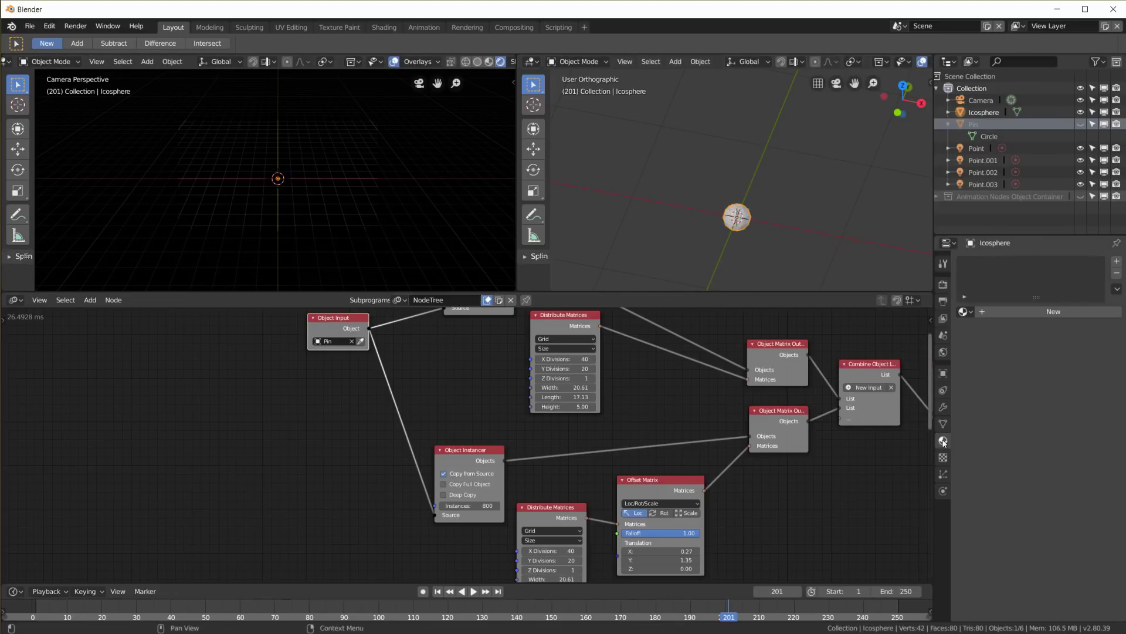
pyautogui.click(1006, 312)
pyautogui.click(1064, 383)
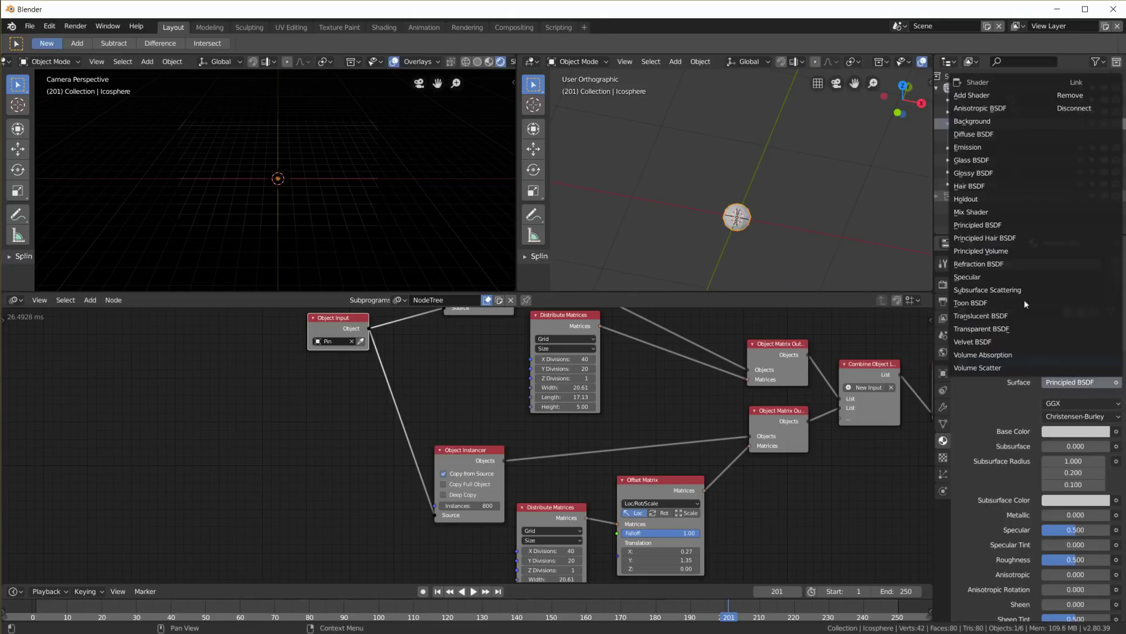
pyautogui.click(979, 154)
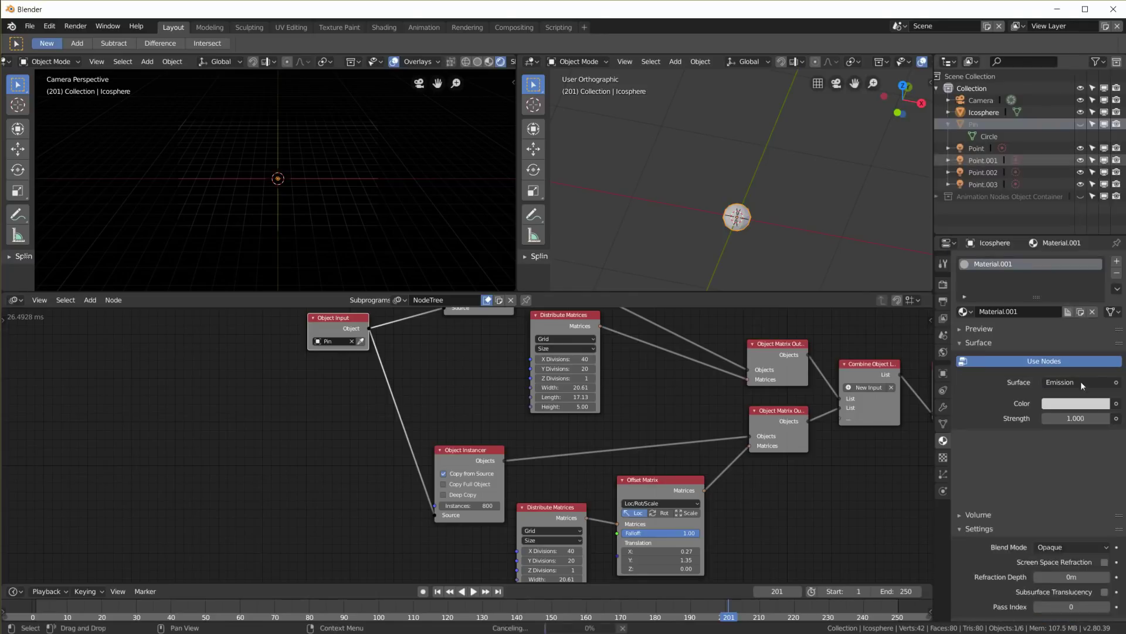
pyautogui.click(1068, 420)
pyautogui.press('Return')
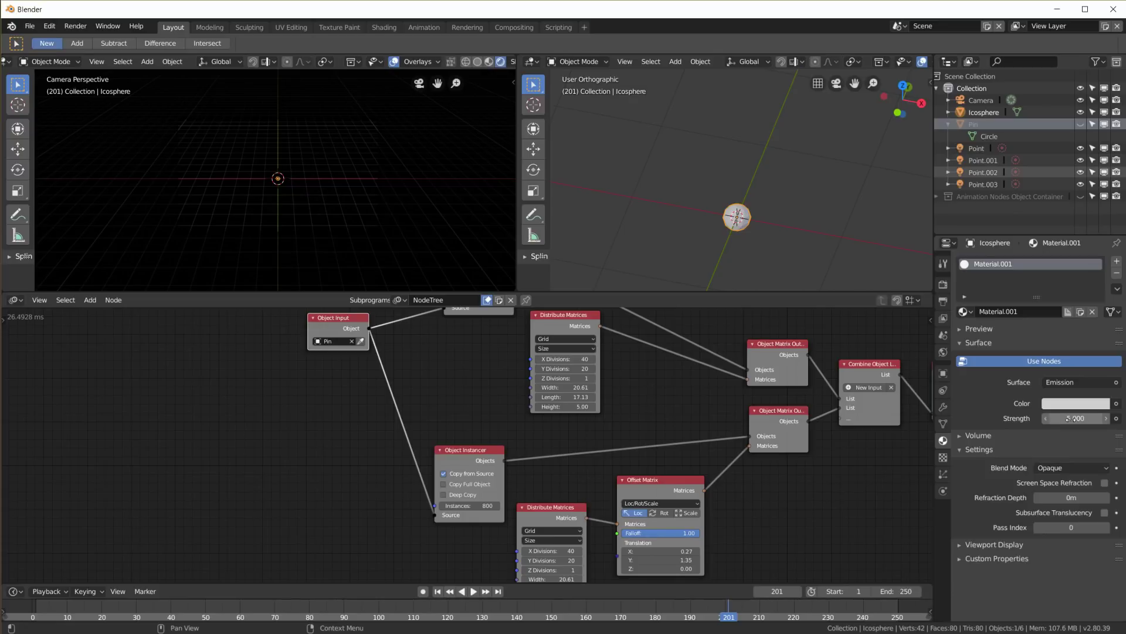
pyautogui.click(1072, 405)
pyautogui.moveTo(1061, 235)
pyautogui.mouseDown()
pyautogui.moveTo(1054, 262)
pyautogui.moveTo(1060, 250)
pyautogui.mouseUp()
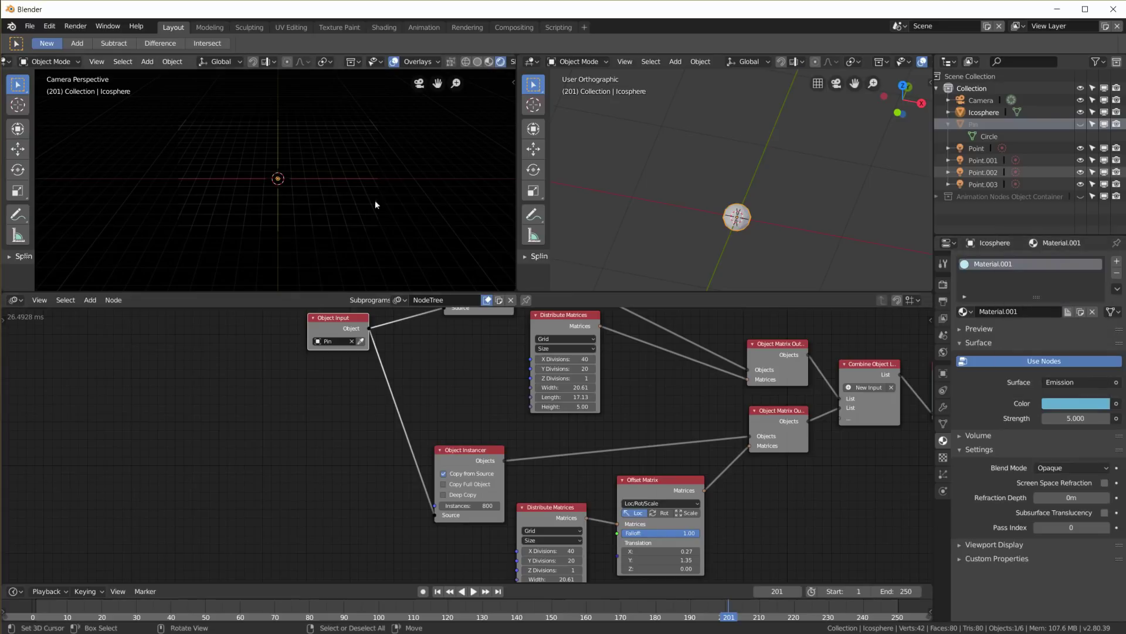
pyautogui.click(944, 284)
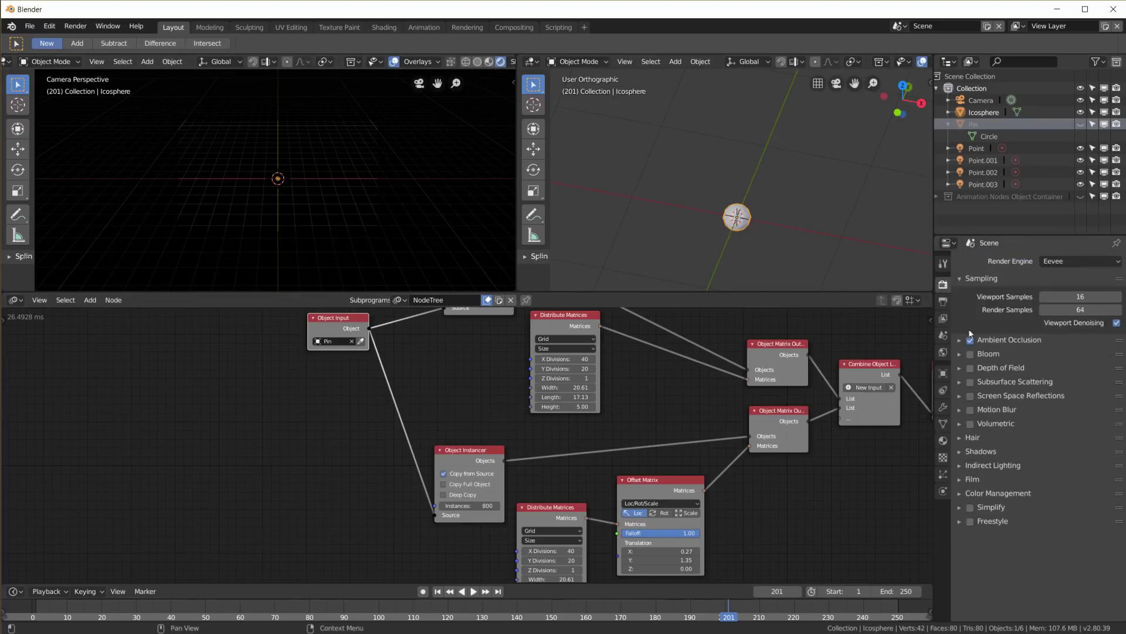
pyautogui.click(970, 354)
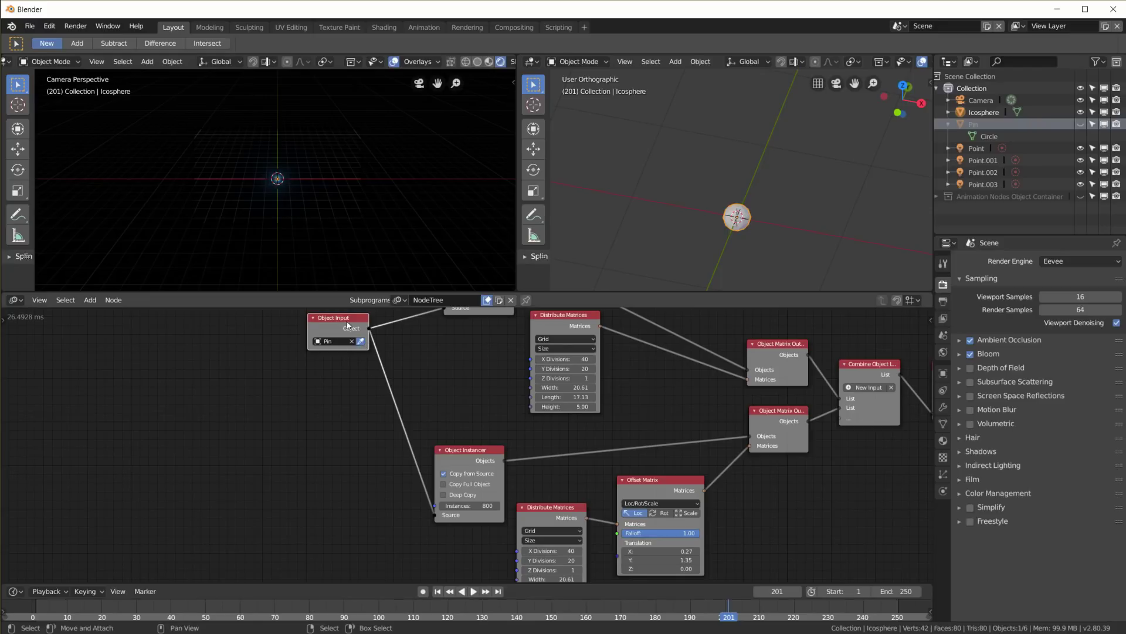
# Set the Object Input node to Icosphere and leave only the instanced copies shown, hiding the original icosphere.
pyautogui.click(351, 341)
pyautogui.click(361, 341)
pyautogui.click(984, 112)
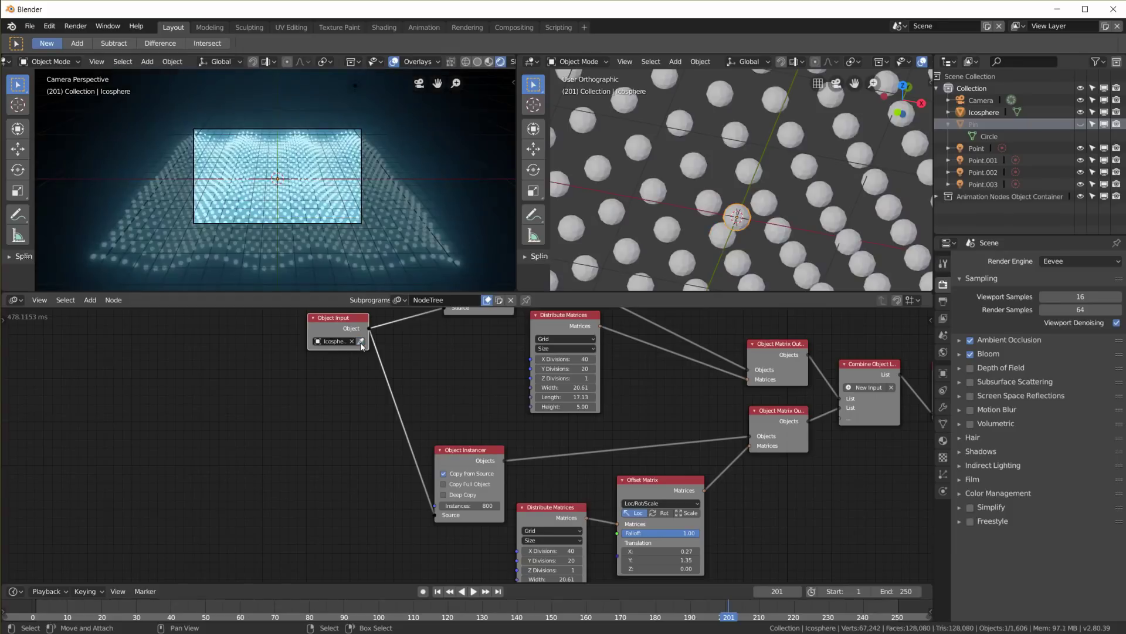
pyautogui.click(1081, 112)
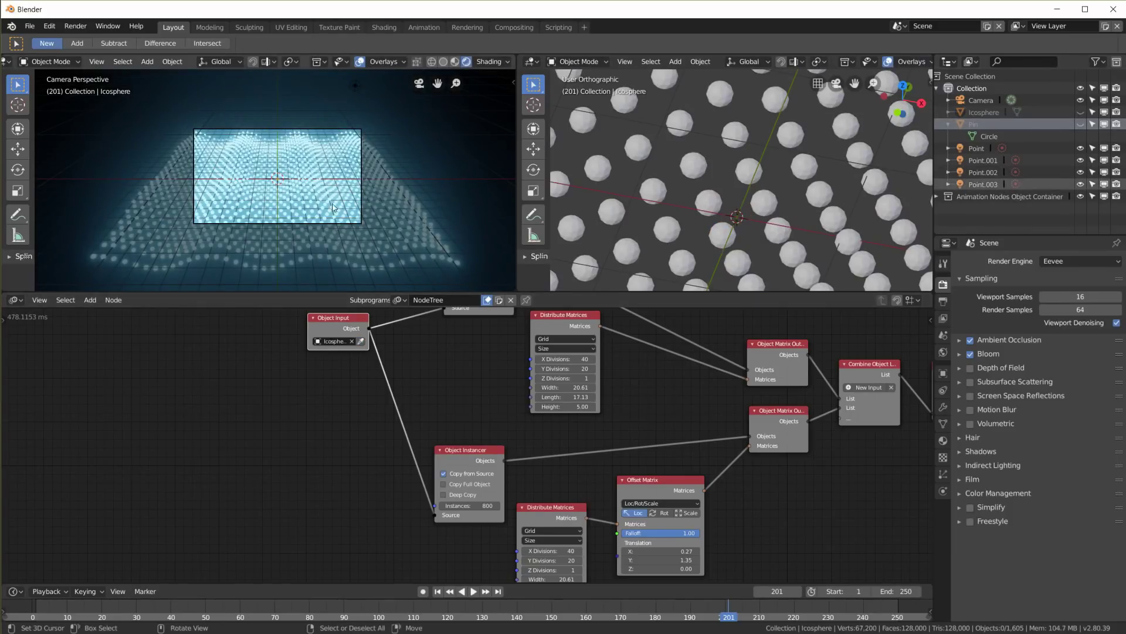
# Turn off overlays in the camera view, and play the animation briefly to check the glowing spheres.
pyautogui.scroll(4, 333, 205)
pyautogui.keyDown('shift'); pyautogui.moveTo(363, 221); pyautogui.dragTo(380, 194, button='middle'); pyautogui.keyUp('shift')
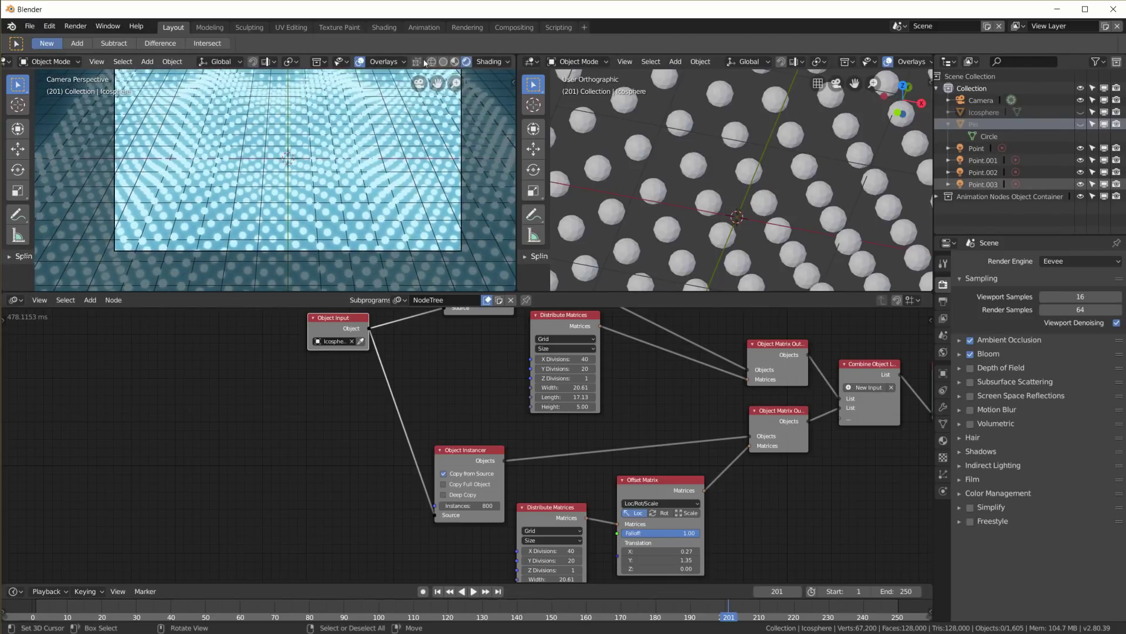
pyautogui.click(360, 61)
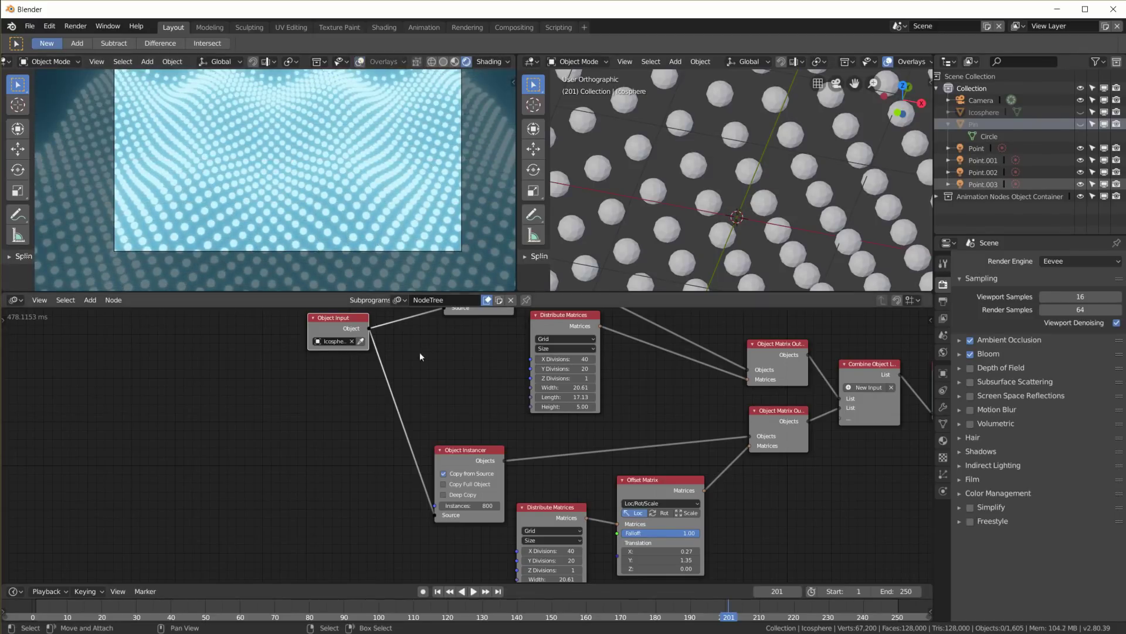
pyautogui.click(473, 592)
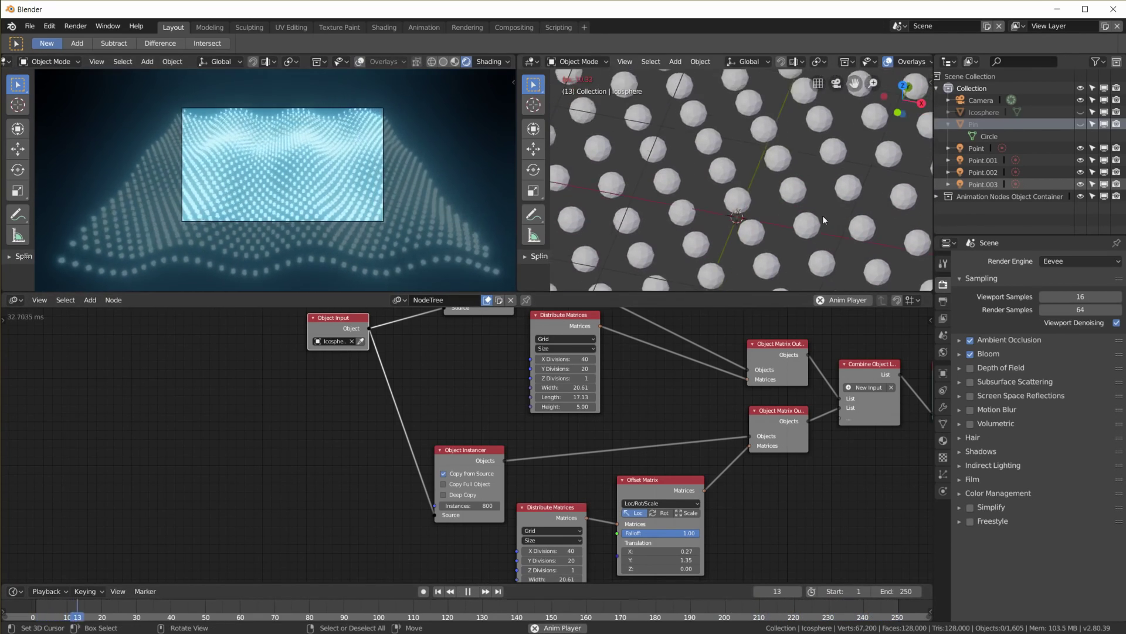
pyautogui.moveTo(823, 215); pyautogui.dragTo(783, 217, button='middle')
pyautogui.scroll(-8, 762, 191)
pyautogui.press('space')
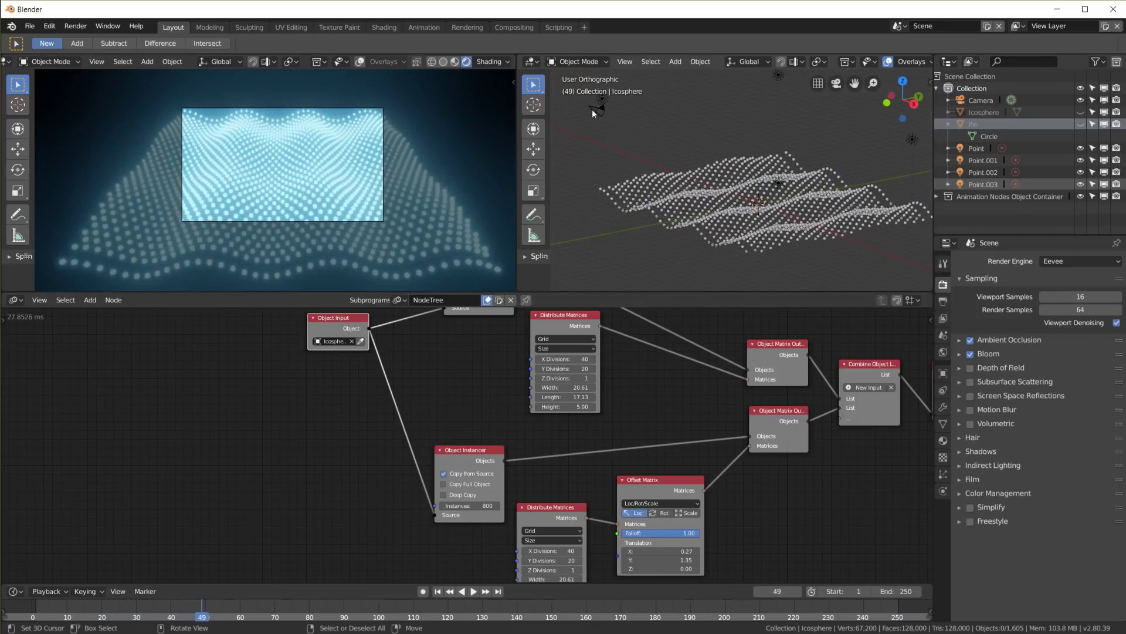
# From the right side view, move the camera lower and closer to the spheres and rotate it to a shallower angle.
pyautogui.click(594, 113)
pyautogui.press('KP_3')
pyautogui.press('g')
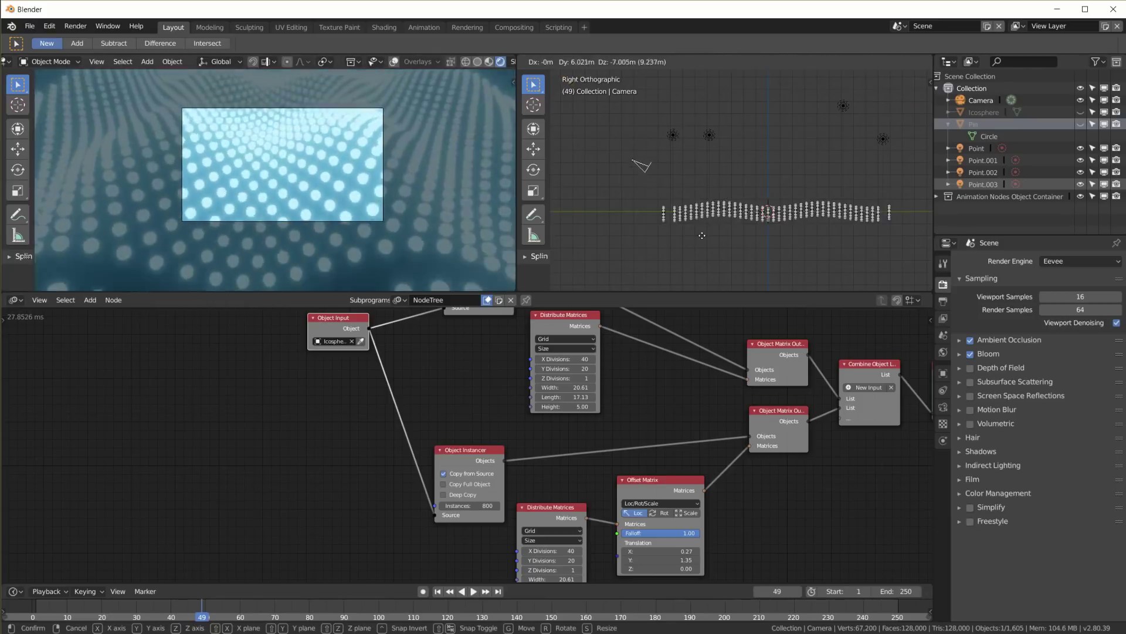
pyautogui.click(699, 231)
pyautogui.press('r')
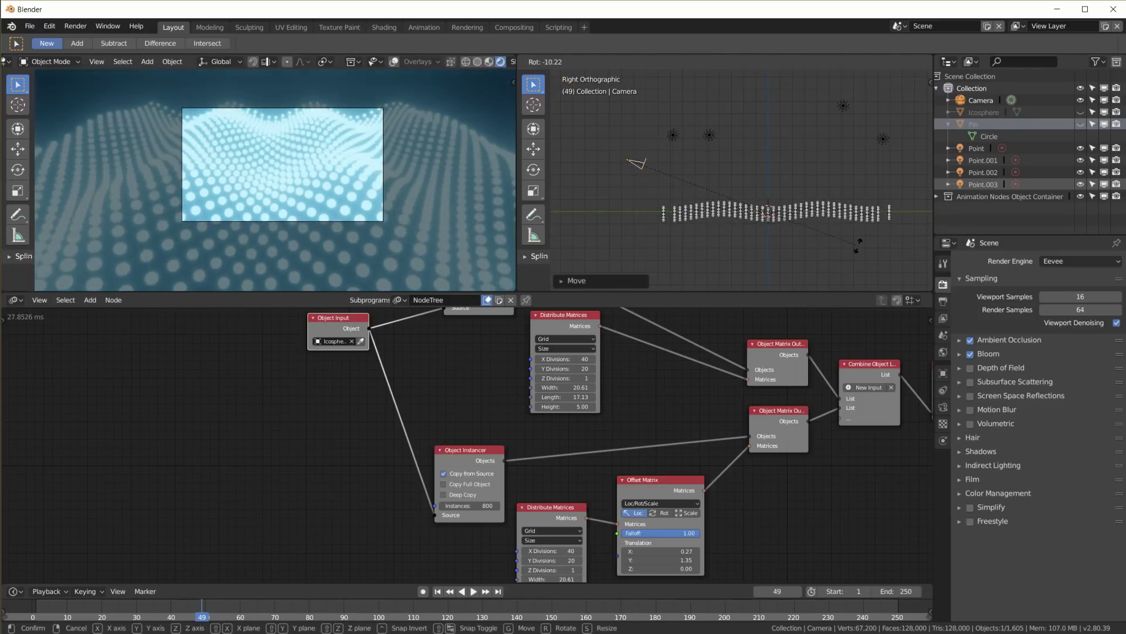
pyautogui.click(864, 234)
pyautogui.press('g')
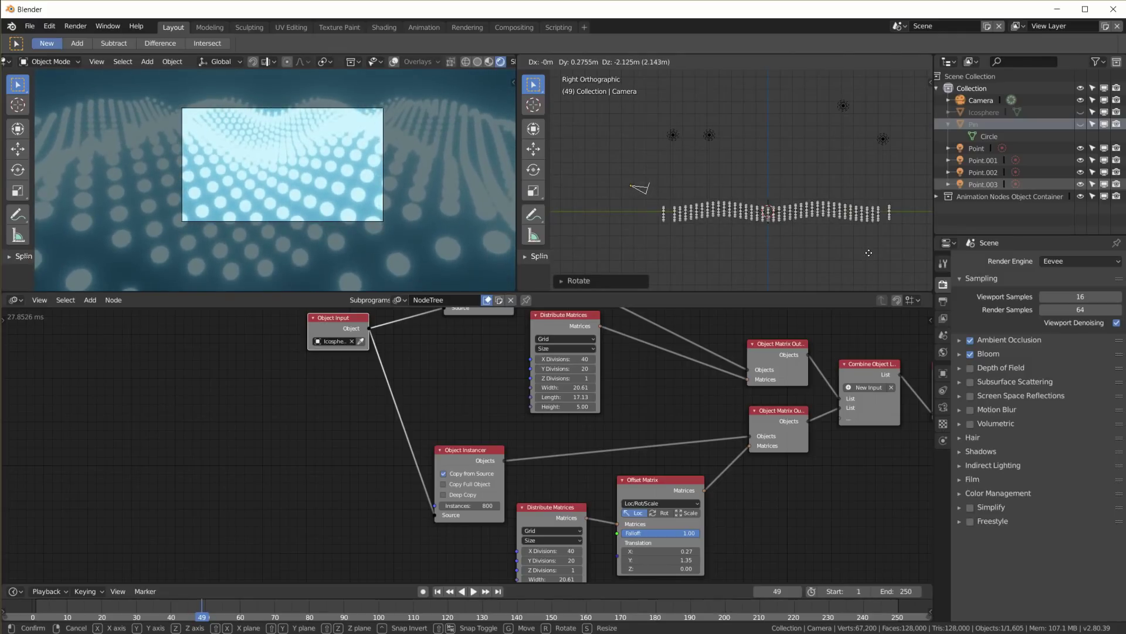
pyautogui.click(868, 252)
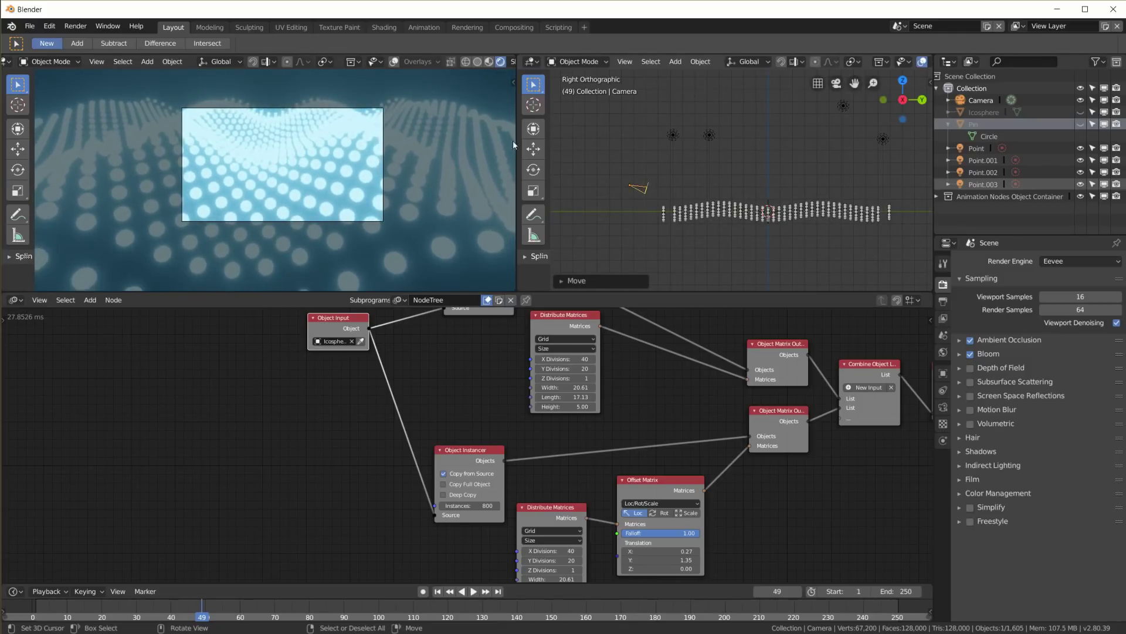
# Unhide the original icosphere, shrink its mesh in Edit Mode so all glowing dots become smaller, and play the animation.
pyautogui.click(1081, 112)
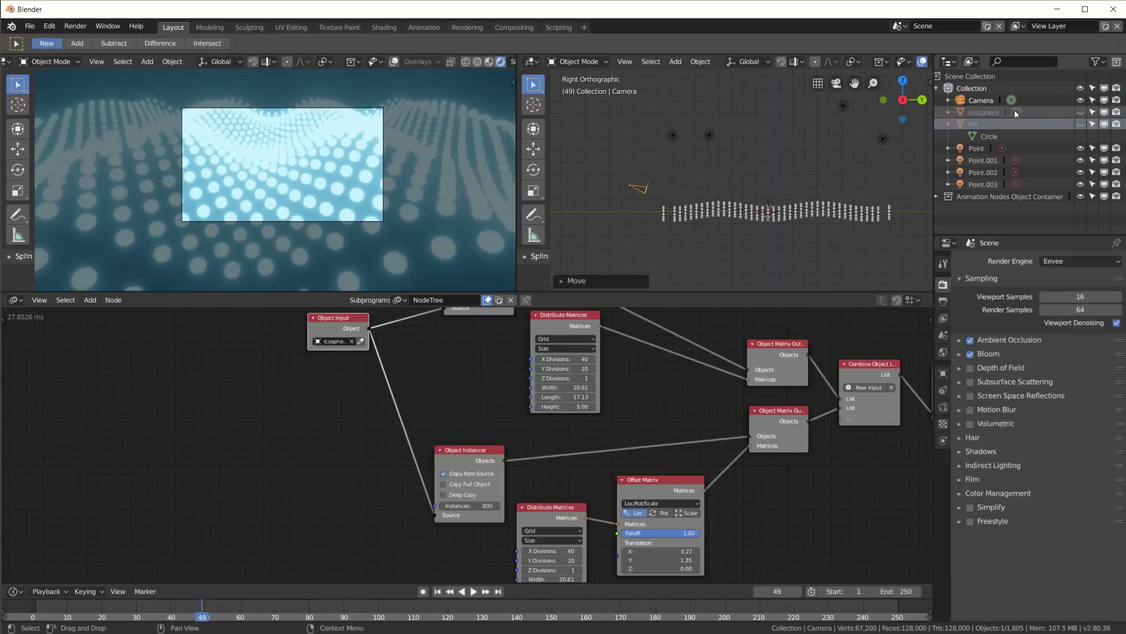
pyautogui.click(984, 112)
pyautogui.scroll(3, 813, 245)
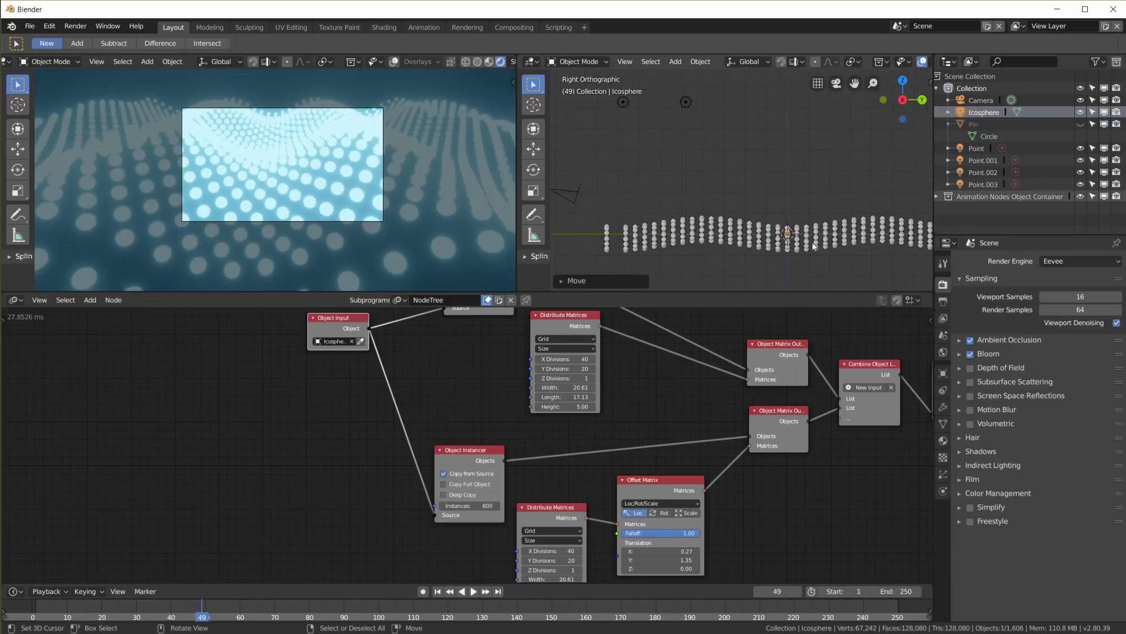
pyautogui.press('Tab')
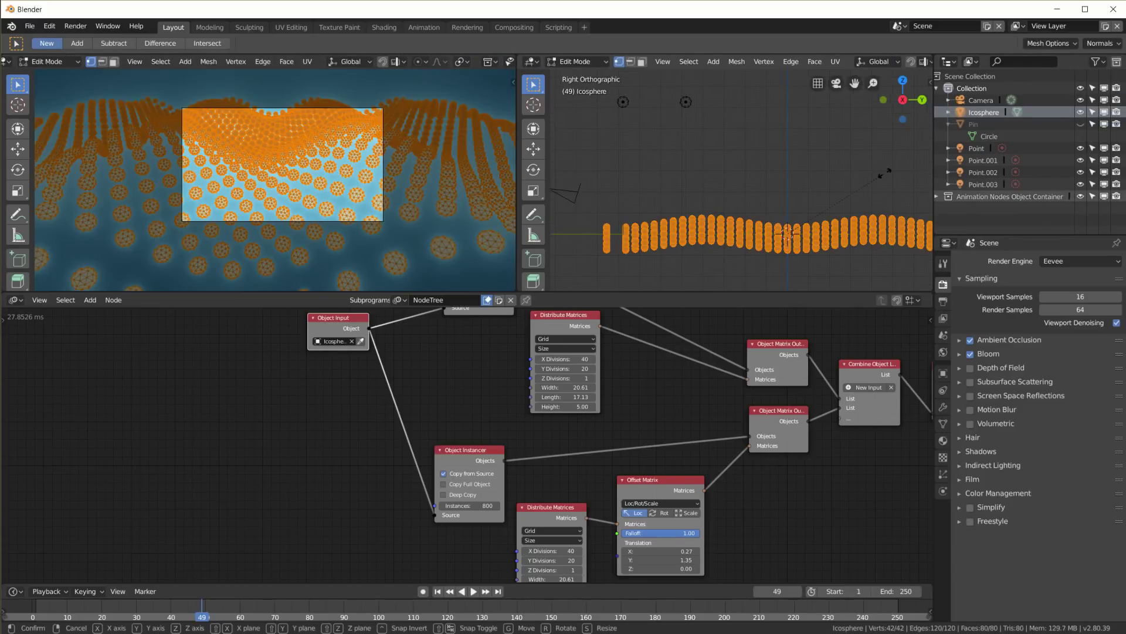
pyautogui.press('s')
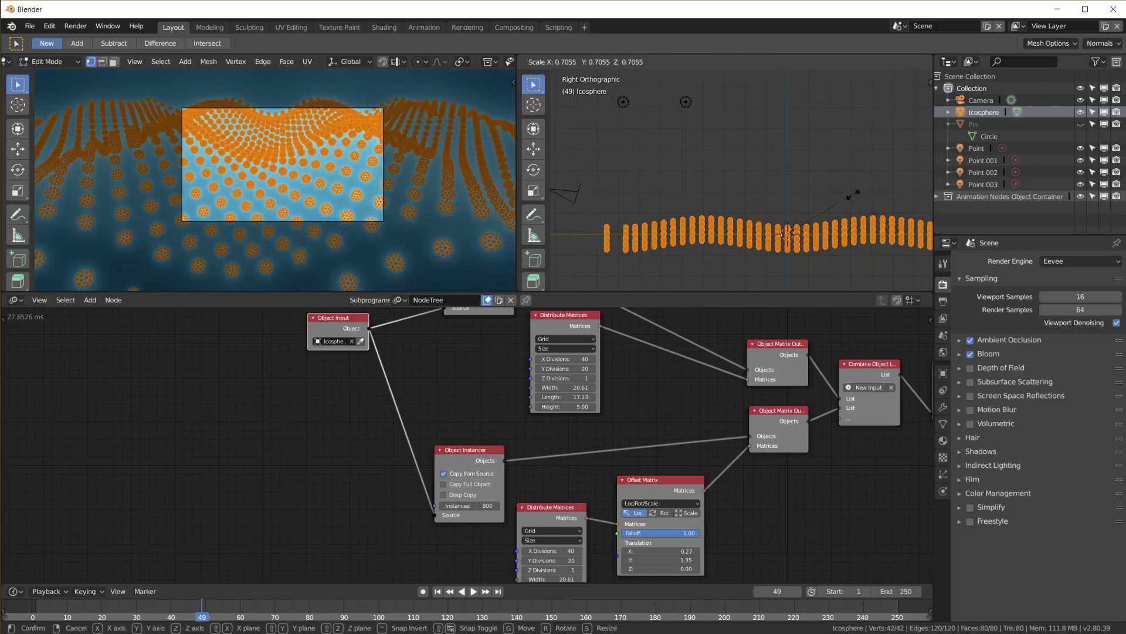
pyautogui.click(828, 213)
pyautogui.press('Tab')
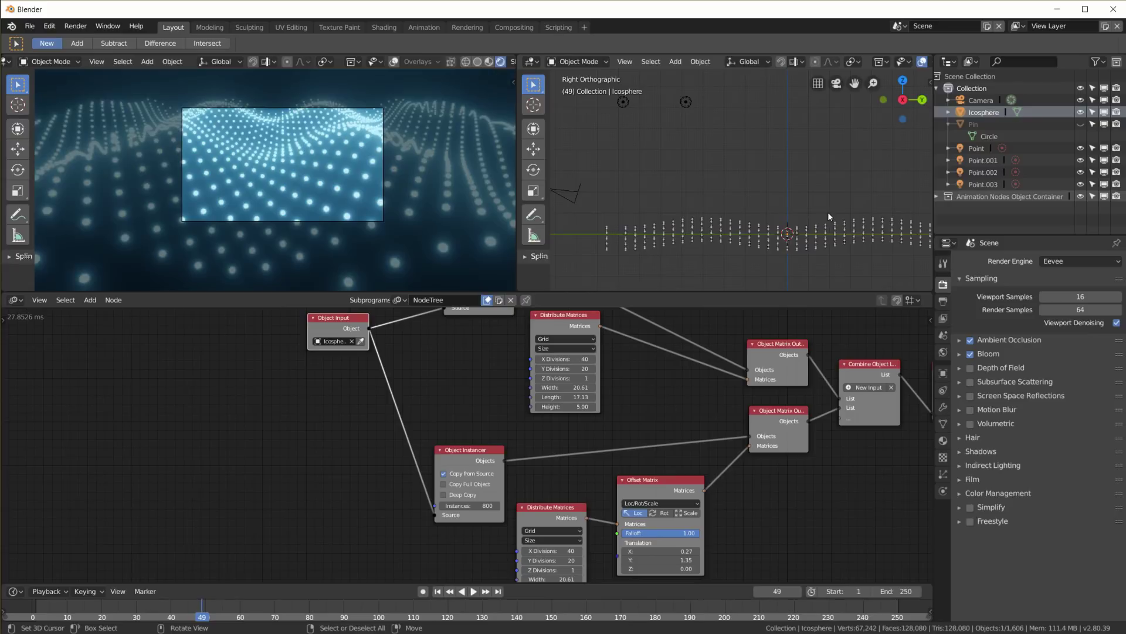
pyautogui.click(473, 590)
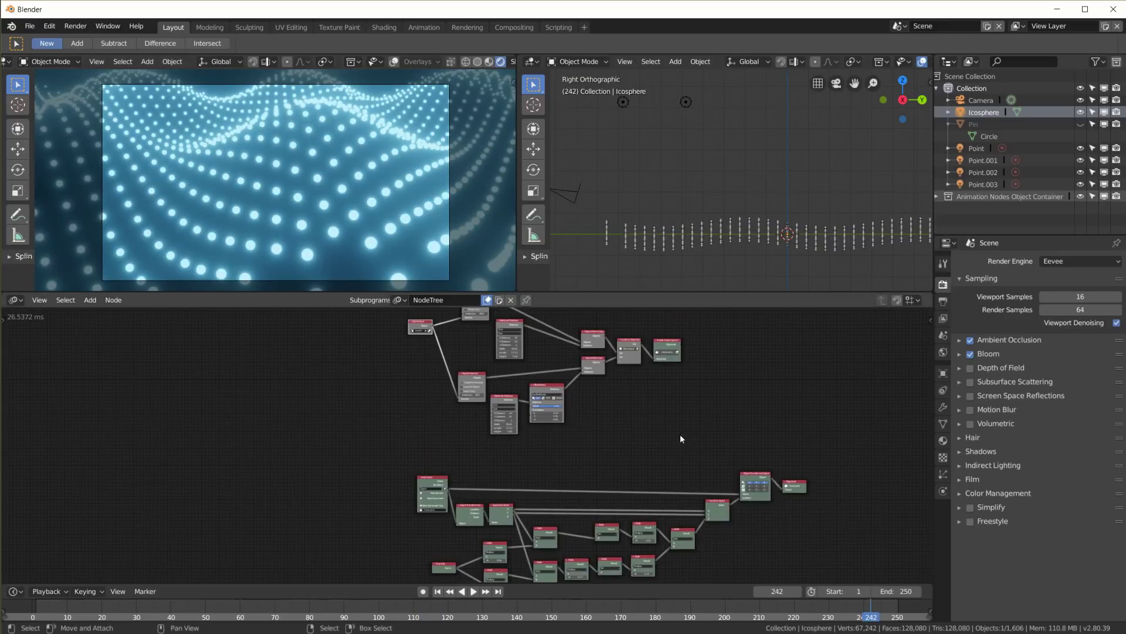
# Maximize the node editor and move all the instancing nodes down and right, closer to the move pins subprogram nodes.
pyautogui.moveTo(680, 439)
pyautogui.mouseDown(button='middle')
pyautogui.moveTo(670, 405)
pyautogui.moveTo(668, 454)
pyautogui.mouseUp(button='middle')
pyautogui.hotkey('ctrl', 'space')
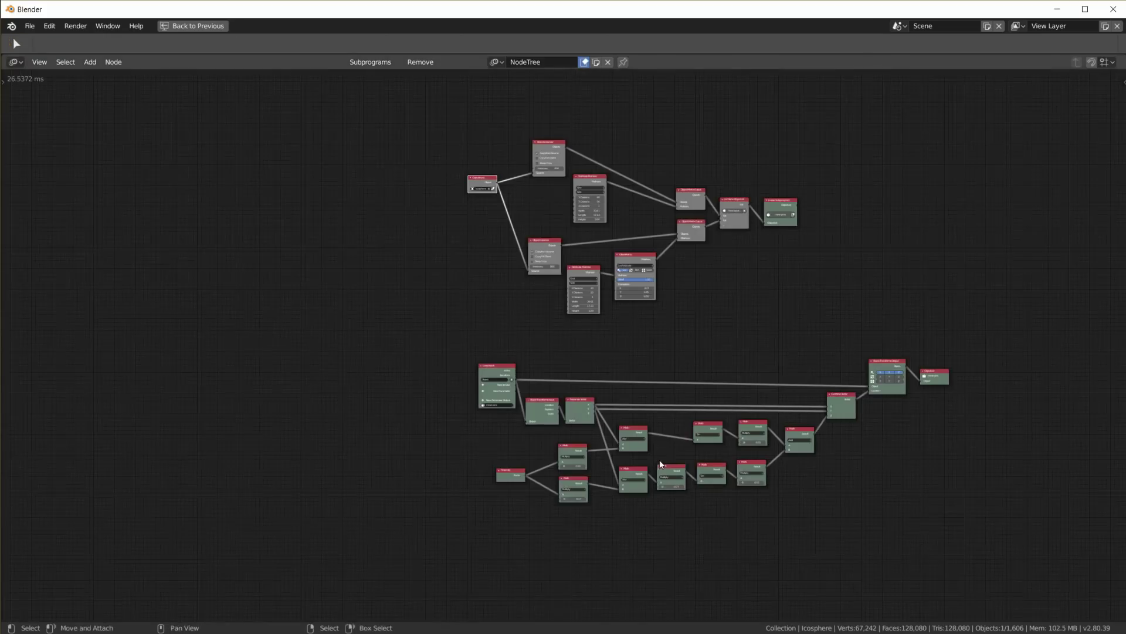
pyautogui.scroll(2, 776, 383)
pyautogui.moveTo(834, 374); pyautogui.dragTo(705, 397, button='middle')
pyautogui.scroll(-1, 770, 361)
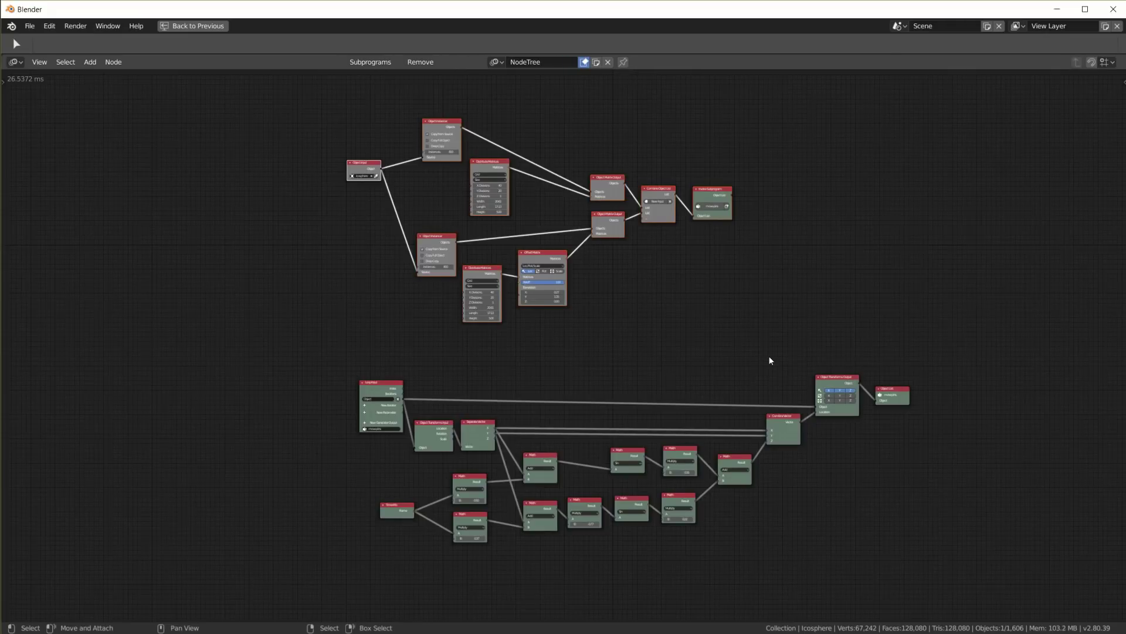
pyautogui.press('g')
pyautogui.click(843, 428)
pyautogui.scroll(8, 682, 234)
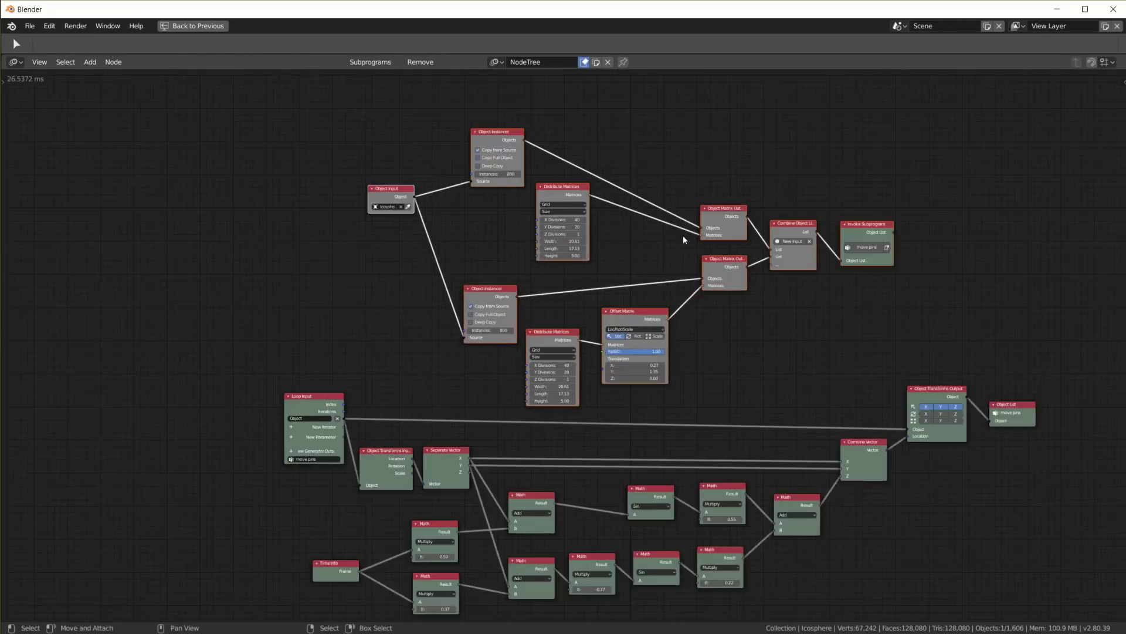
# Lower the Object Input node between the two Object Instancer nodes, and bring both instancers closer together vertically.
pyautogui.moveTo(625, 191); pyautogui.dragTo(681, 333, button='middle')
pyautogui.press('g')
pyautogui.click(384, 305)
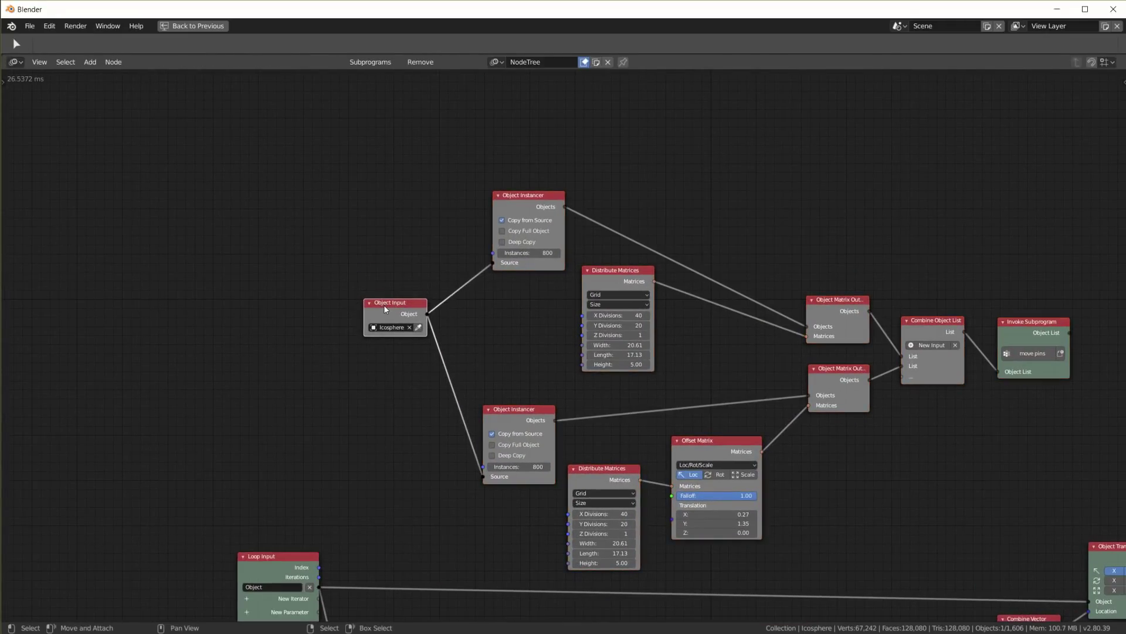
pyautogui.moveTo(533, 198); pyautogui.dragTo(529, 206)
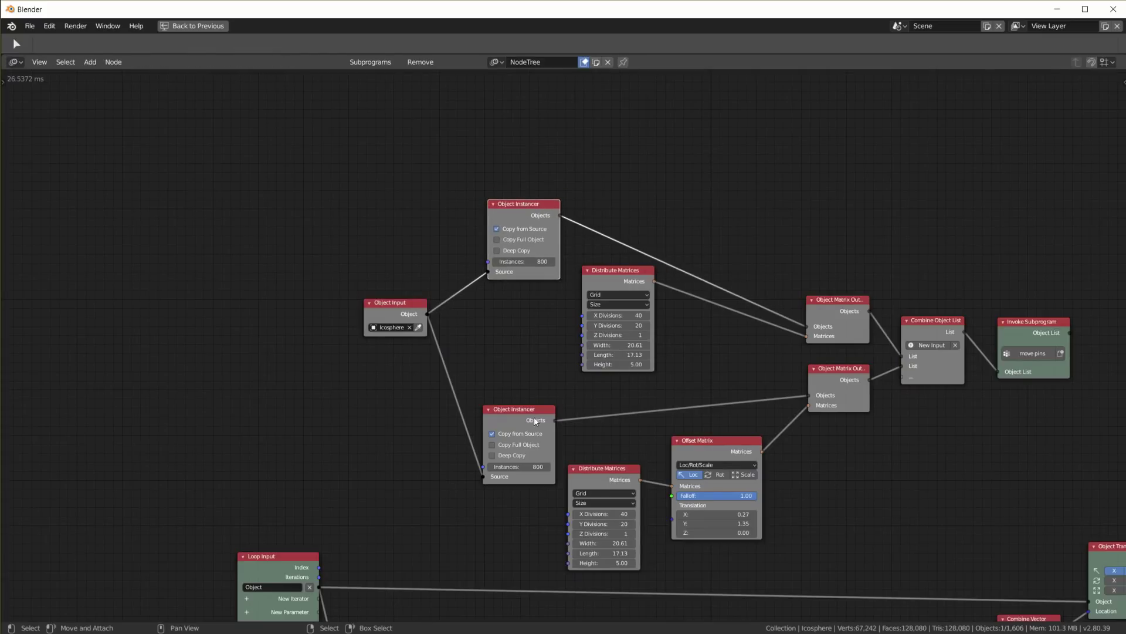
pyautogui.moveTo(535, 421); pyautogui.dragTo(535, 389)
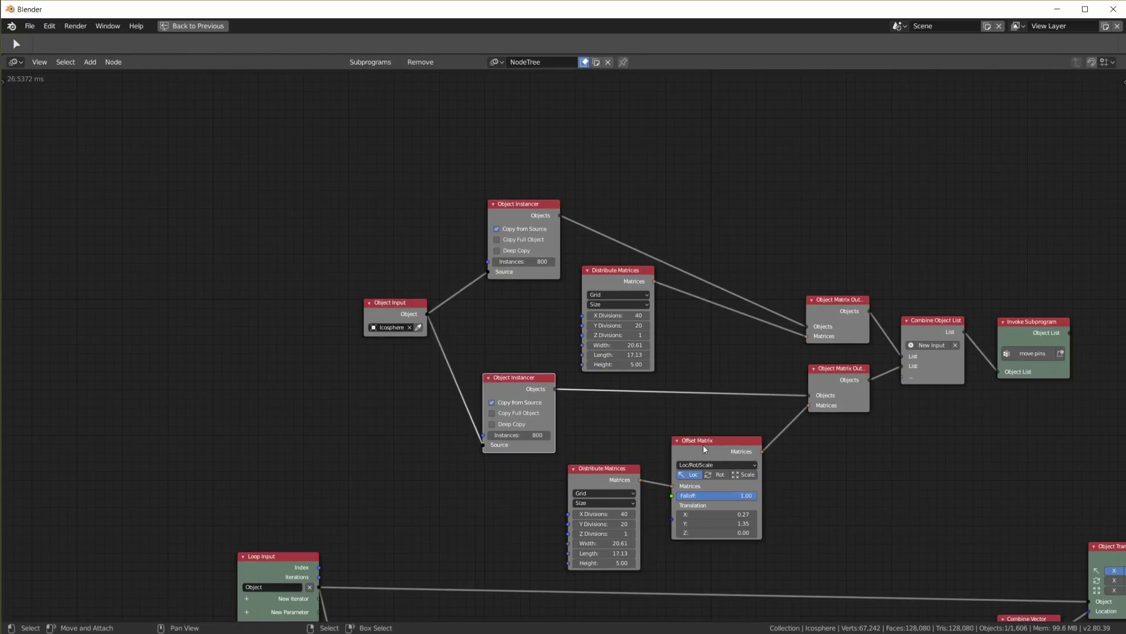
# Nudge the Offset Matrix node and the lower Distribute Matrices node up and right, and lower the upper Distribute Matrices node slightly.
pyautogui.moveTo(705, 449); pyautogui.dragTo(711, 442)
pyautogui.moveTo(610, 468); pyautogui.dragTo(619, 465)
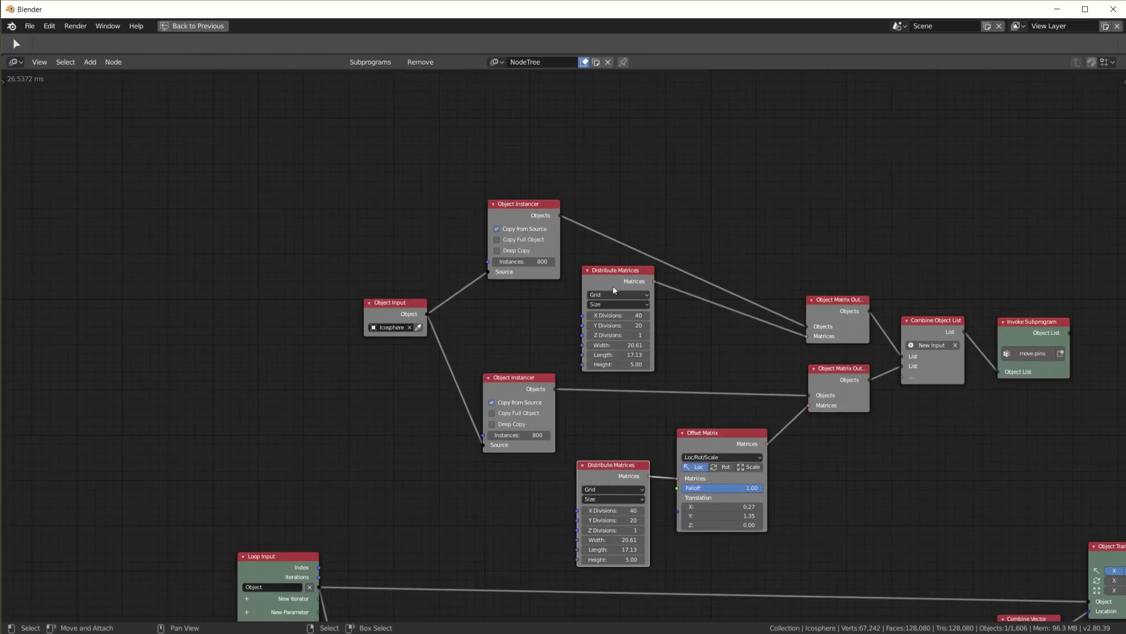
pyautogui.moveTo(621, 276); pyautogui.dragTo(620, 281)
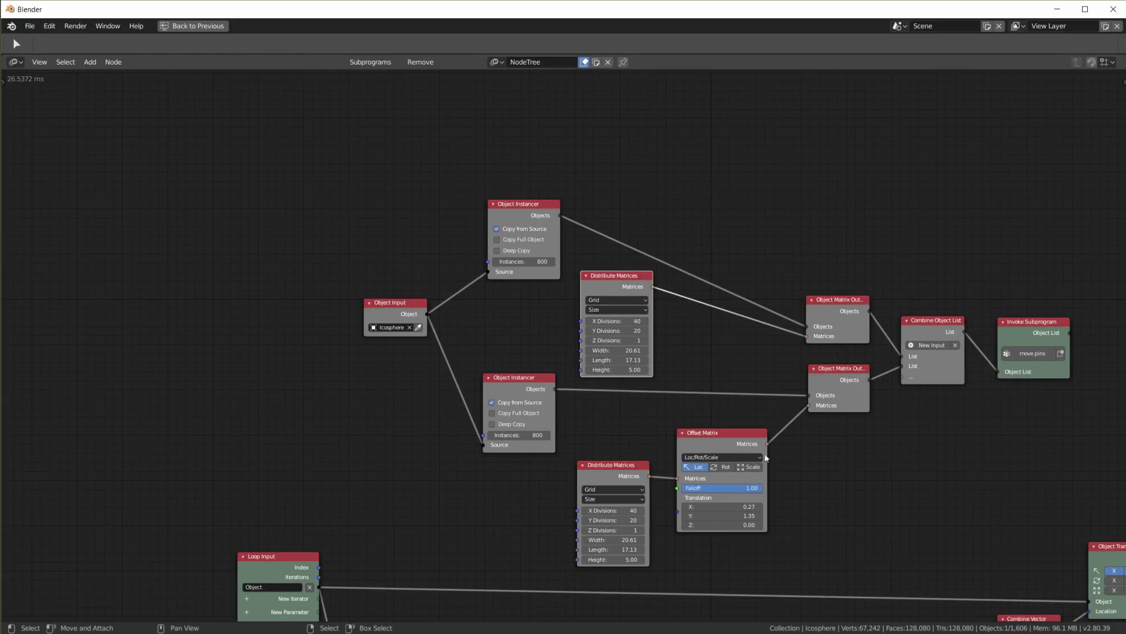
pyautogui.moveTo(741, 444); pyautogui.dragTo(745, 446)
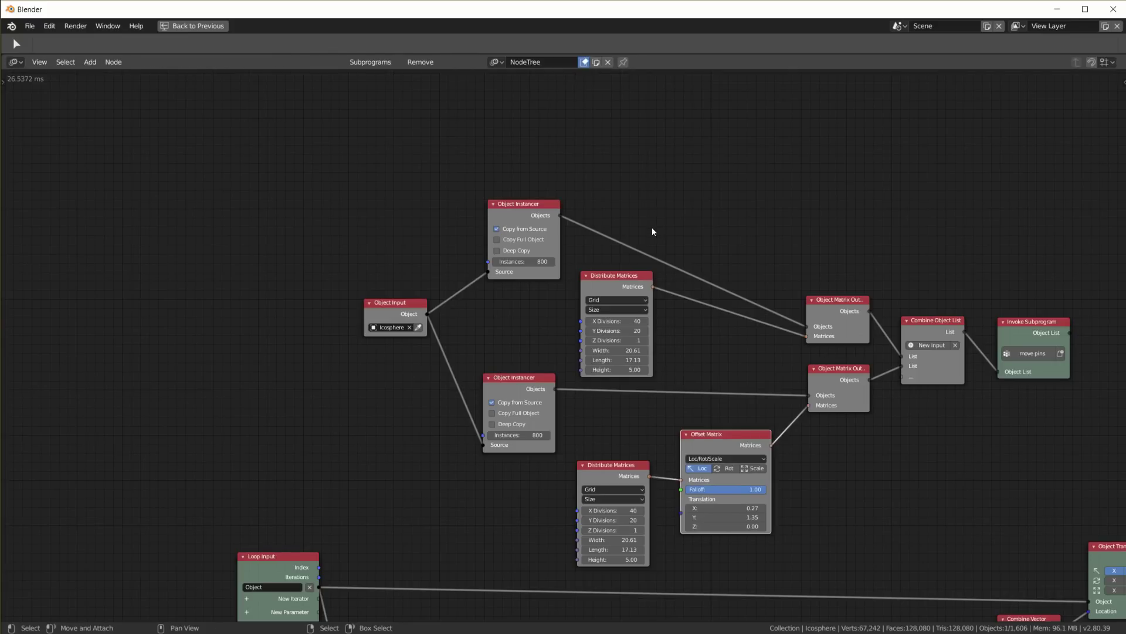
# Fine-tune the positions of the lower Object Matrix Output, Combine Object List and move pins Invoke Subprogram nodes so they line up.
pyautogui.hotkey('ctrl', 'space')
pyautogui.hotkey('ctrl', 'space')
pyautogui.moveTo(839, 376); pyautogui.dragTo(836, 375)
pyautogui.moveTo(929, 322); pyautogui.dragTo(929, 326)
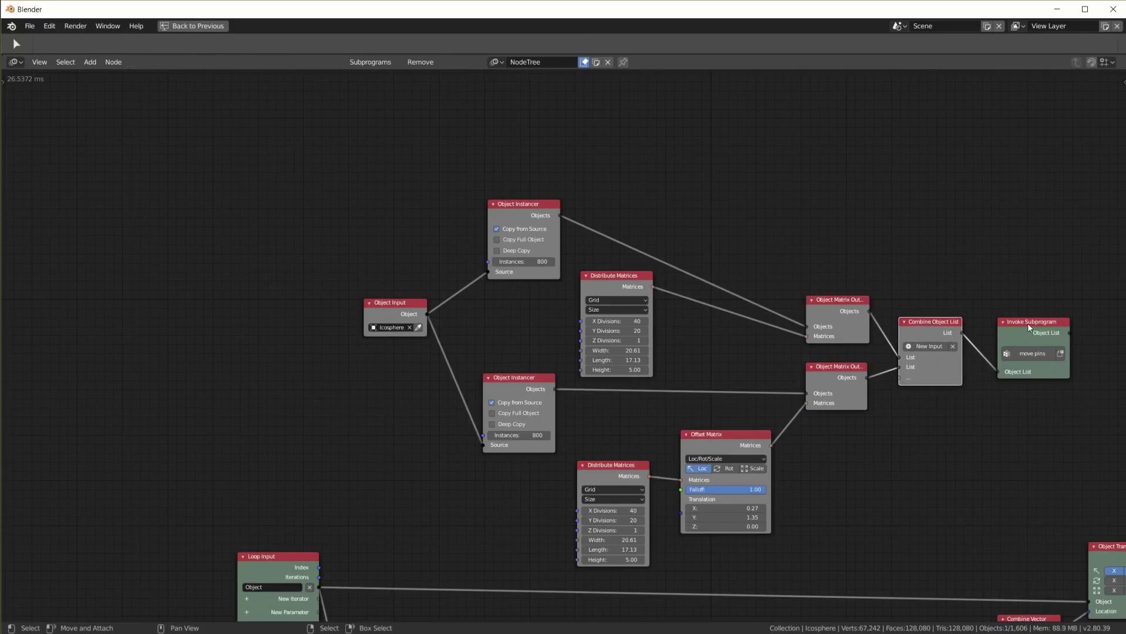
pyautogui.moveTo(1024, 324); pyautogui.dragTo(1024, 327)
# In the move pins subprogram, shift Loop Input left, lower Combine Vector slightly, and move Time Info up and right toward its Multiply nodes.
pyautogui.moveTo(974, 508); pyautogui.dragTo(786, 248, button='middle')
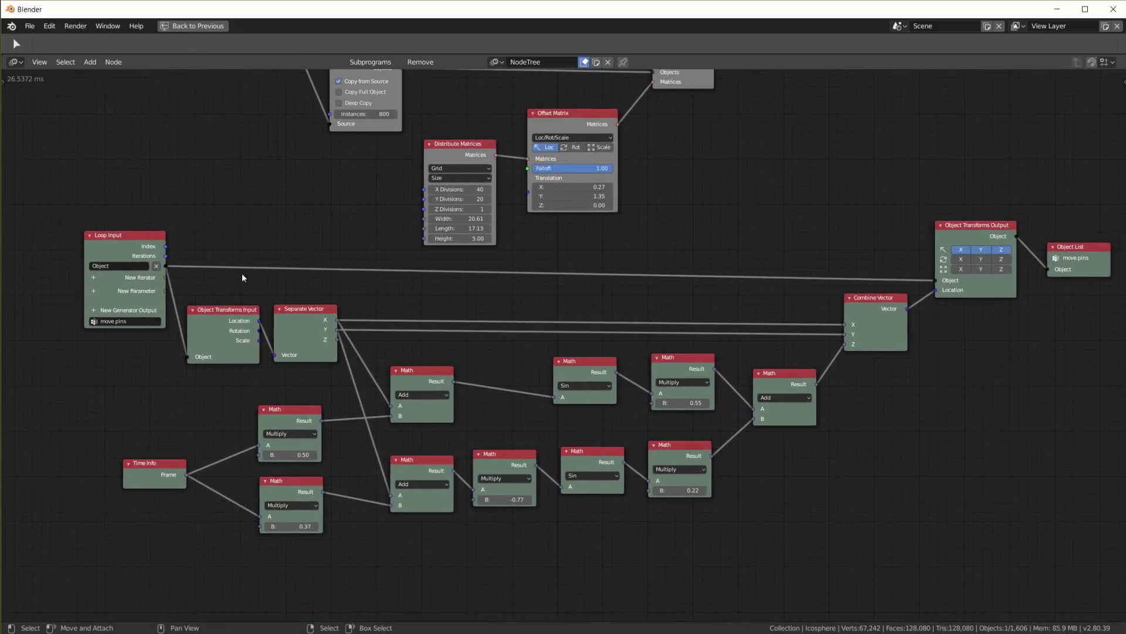
pyautogui.moveTo(129, 234); pyautogui.dragTo(110, 233)
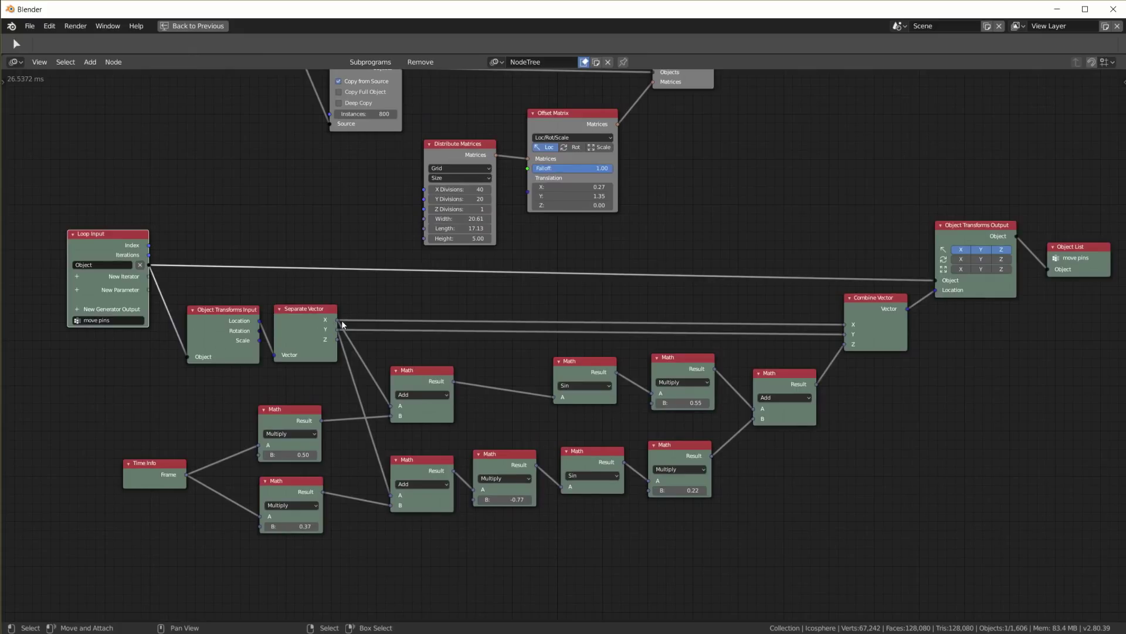
pyautogui.moveTo(867, 308); pyautogui.dragTo(868, 309)
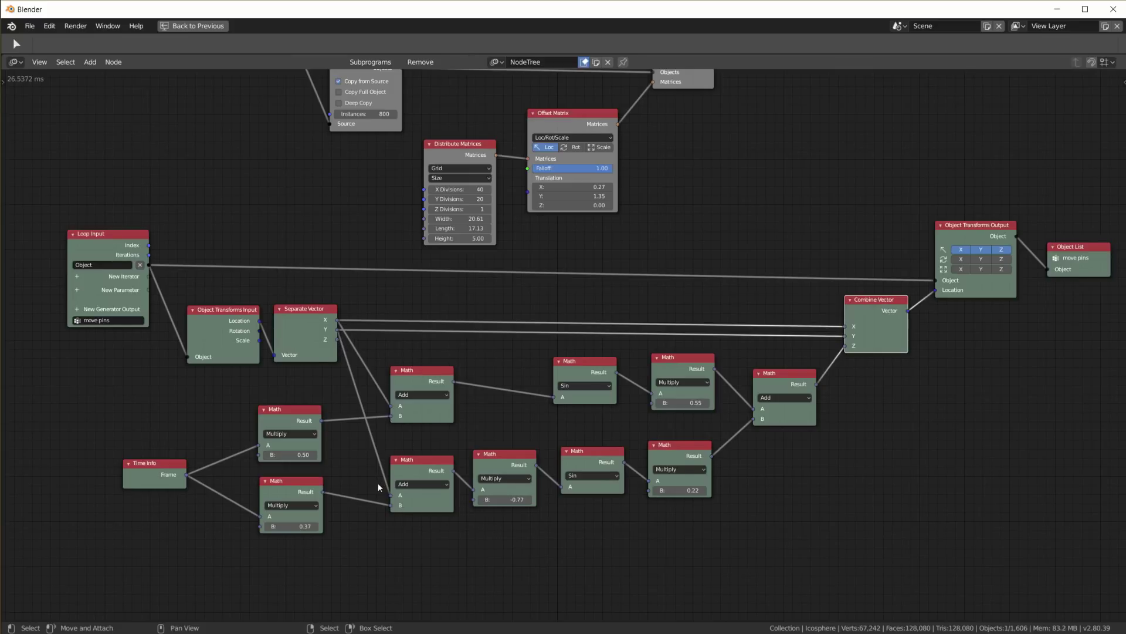
pyautogui.moveTo(167, 466); pyautogui.dragTo(175, 457)
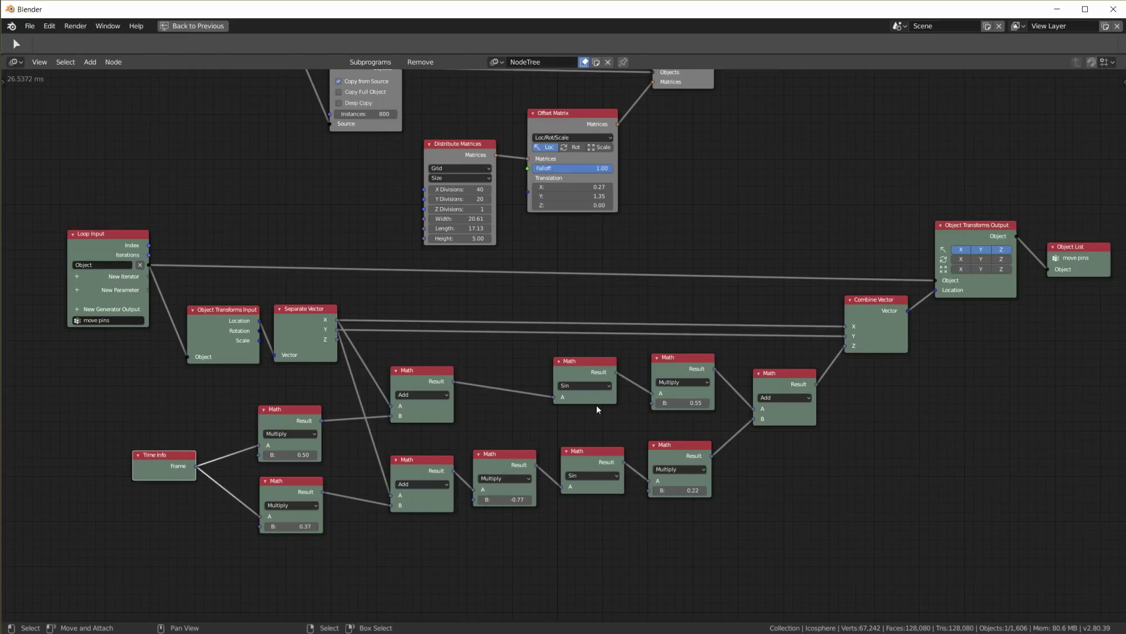
# Align the two Sin math nodes vertically, lower the Combine Vector node a little, and bring the whole node tree into view.
pyautogui.moveTo(594, 362); pyautogui.dragTo(600, 367)
pyautogui.moveTo(588, 450); pyautogui.dragTo(587, 452)
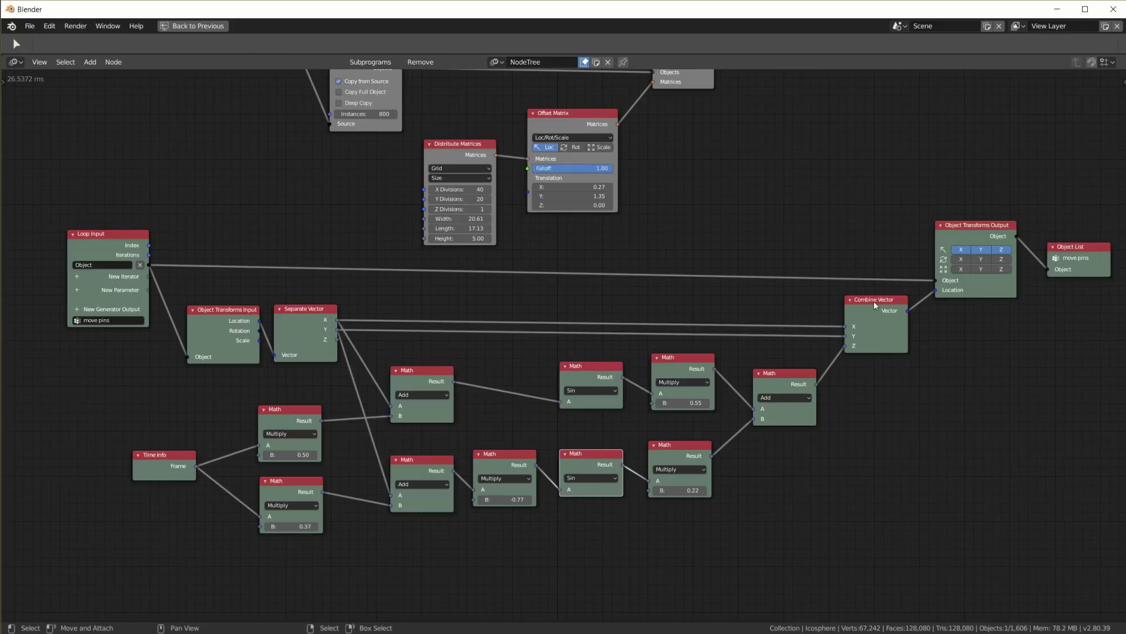
pyautogui.moveTo(874, 301); pyautogui.dragTo(877, 306)
pyautogui.scroll(3, 1001, 270)
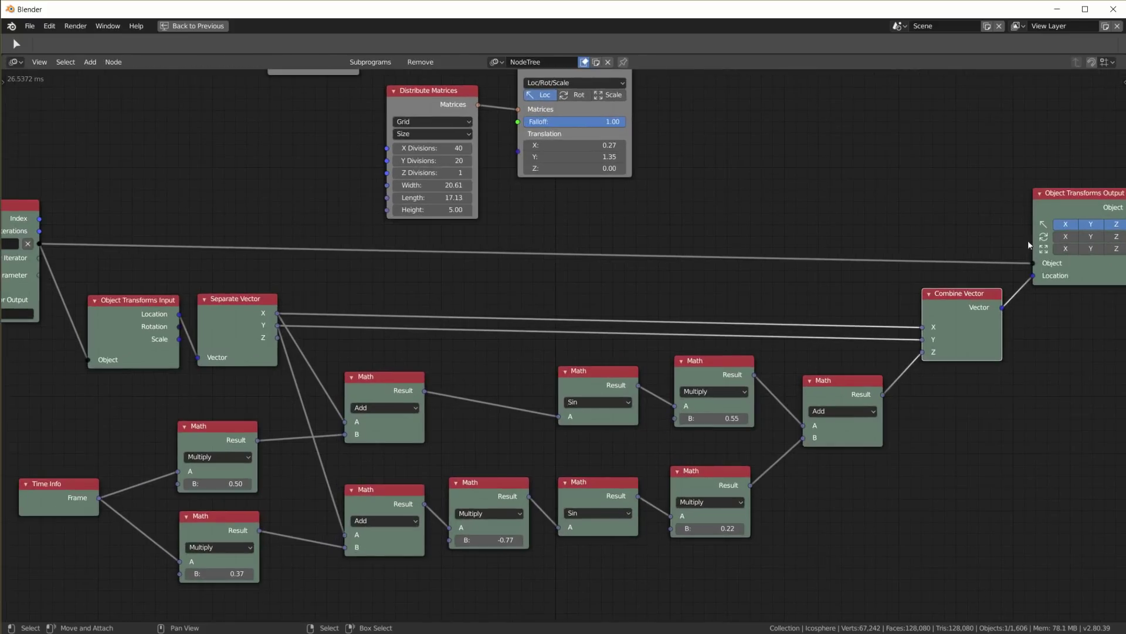
pyautogui.scroll(-8, 915, 179)
pyautogui.moveTo(815, 200); pyautogui.dragTo(823, 273, button='middle')
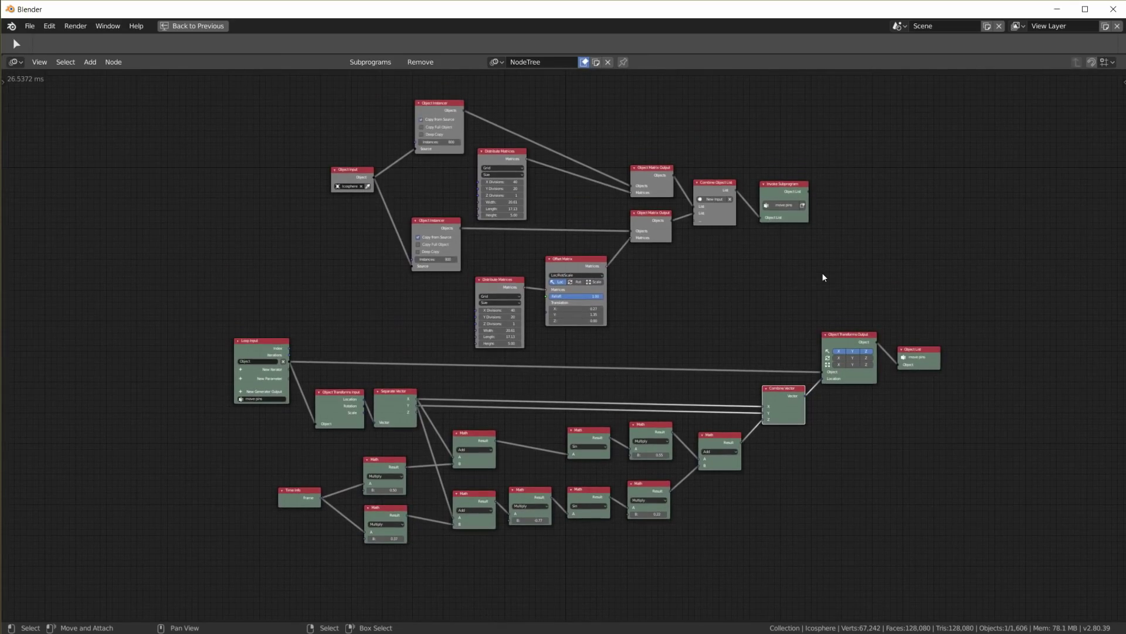